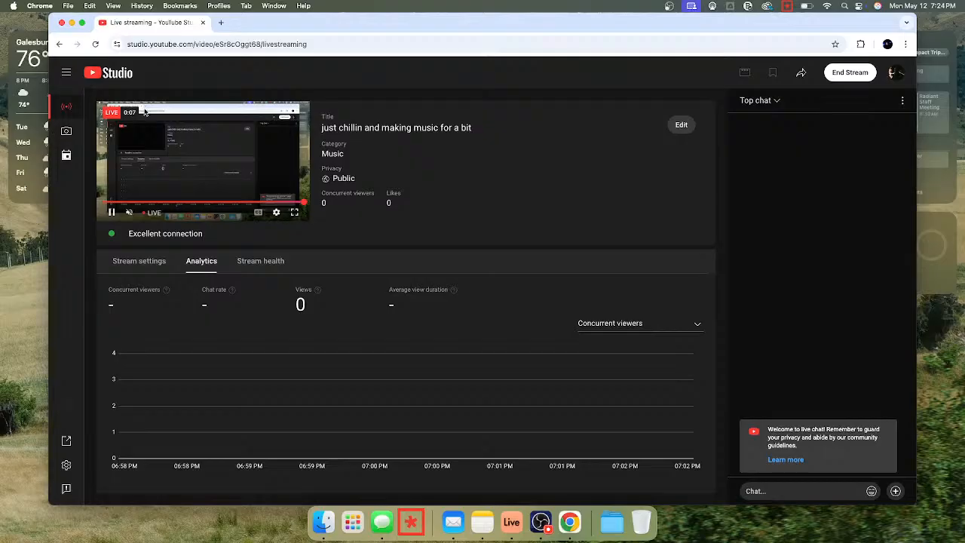
- Minimize the browser and OBS windows and switch to Ableton Live
left_click(72, 23)
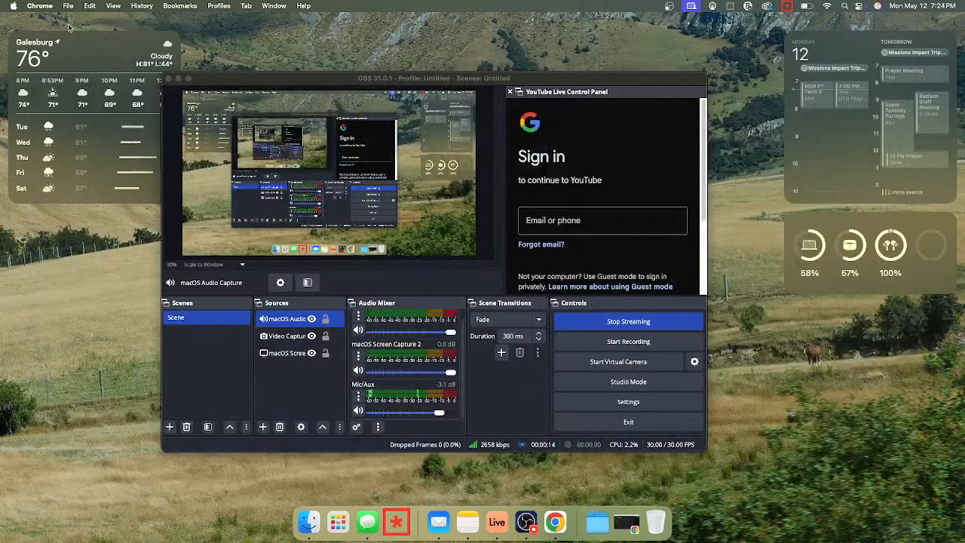
left_click(178, 78)
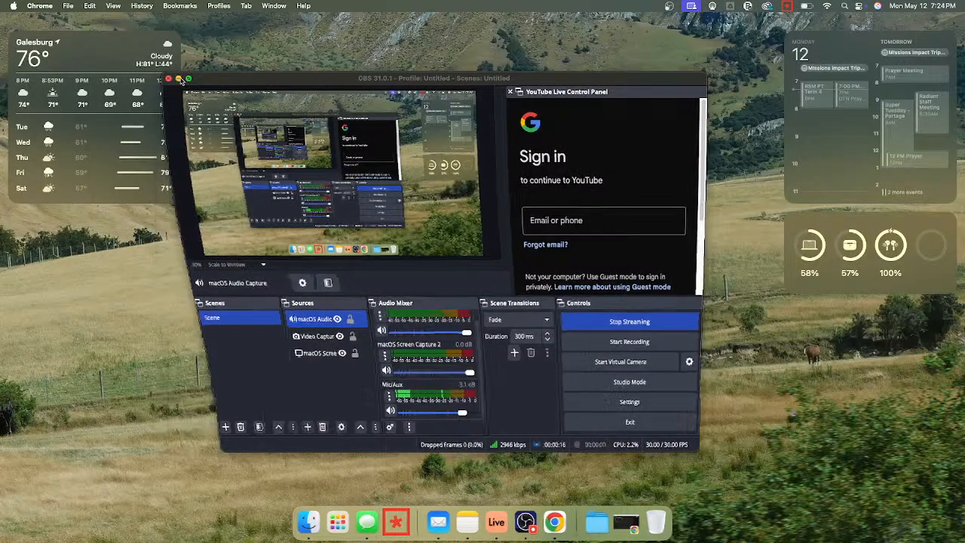
left_click(490, 527)
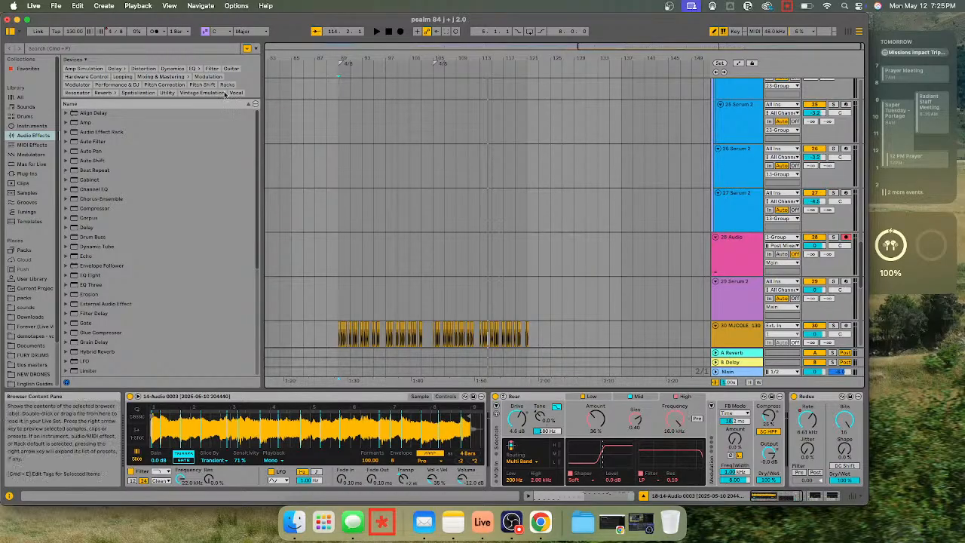
- Make the Live window full screen and hide its browser pane
left_click(27, 20)
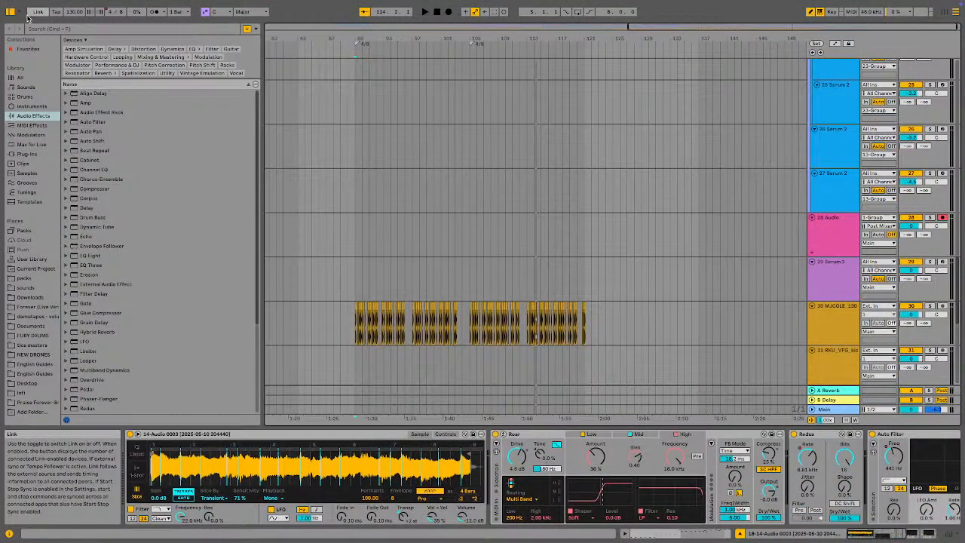
left_click(10, 12)
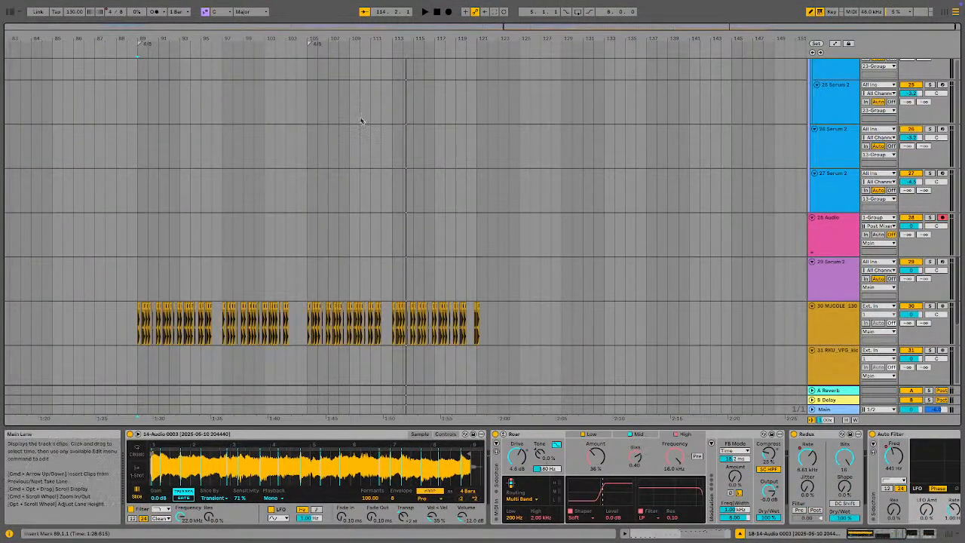
- Play the arrangement briefly from bar 33 on track 17 and again from bar 89, and stop playback
left_click_drag(303, 37, 556, 41)
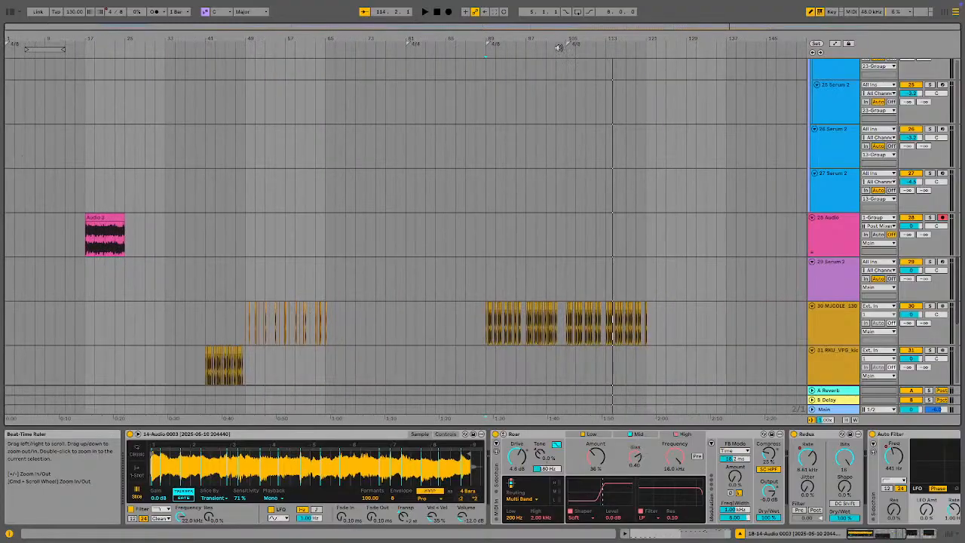
scroll(397, 317, "up", 10)
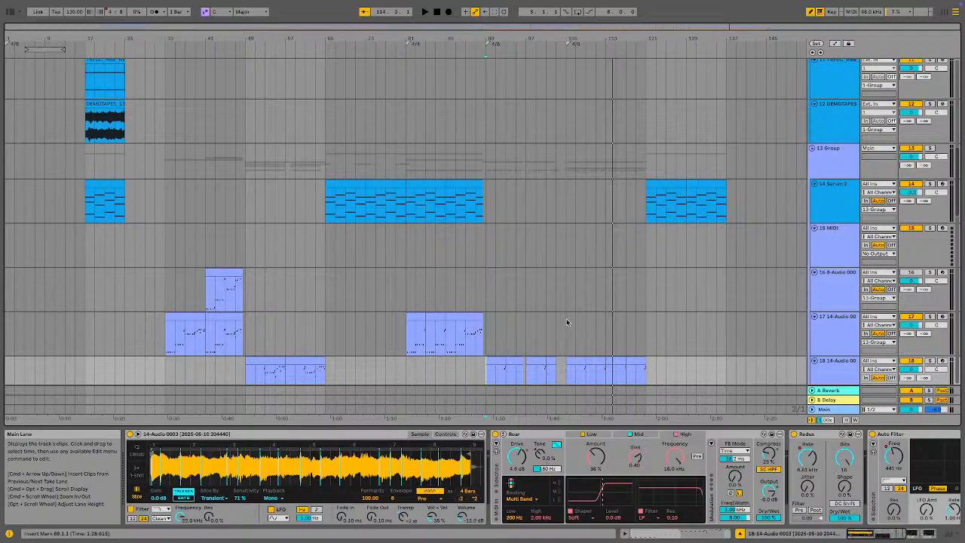
left_click(163, 336)
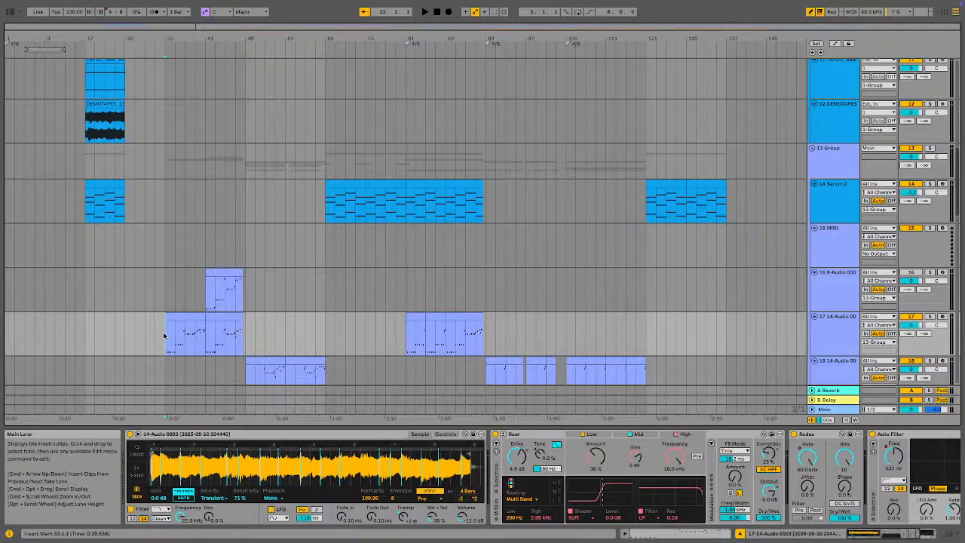
key("space")
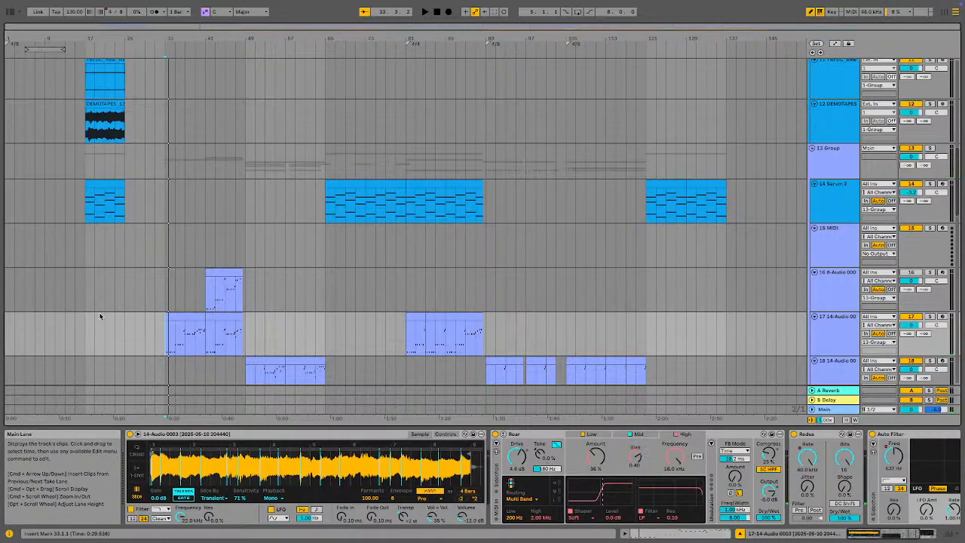
left_click(486, 335)
key("space")
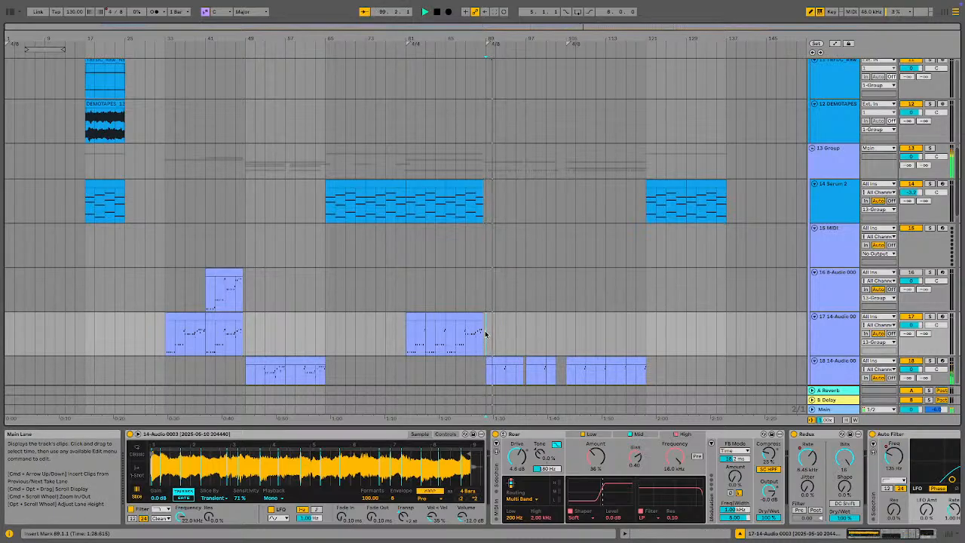
key("space")
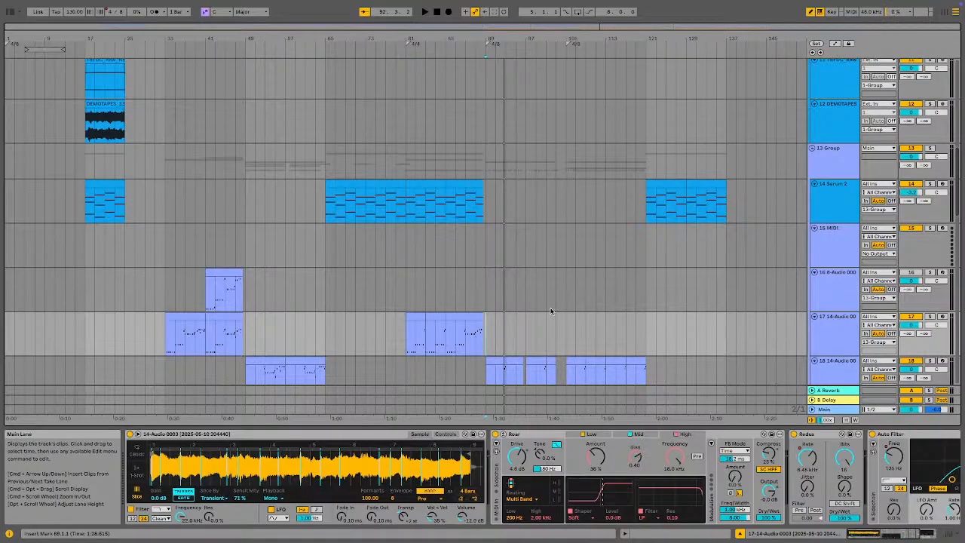
- Look over the tracks and clips of the arrangement around the 13 Group, and select bars 61 to 69 on track 17
left_click(404, 340)
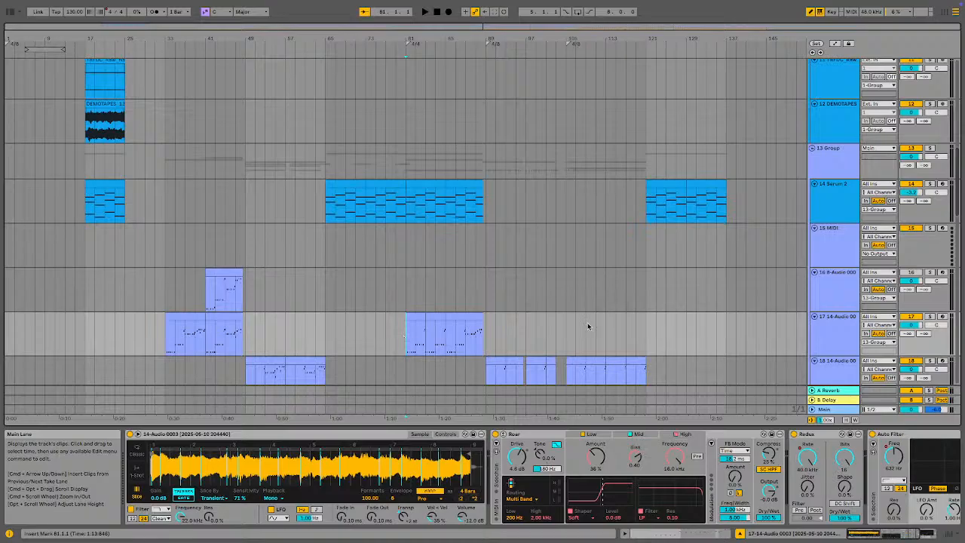
mouse_move(616, 6)
scroll(407, 224, "down", 3)
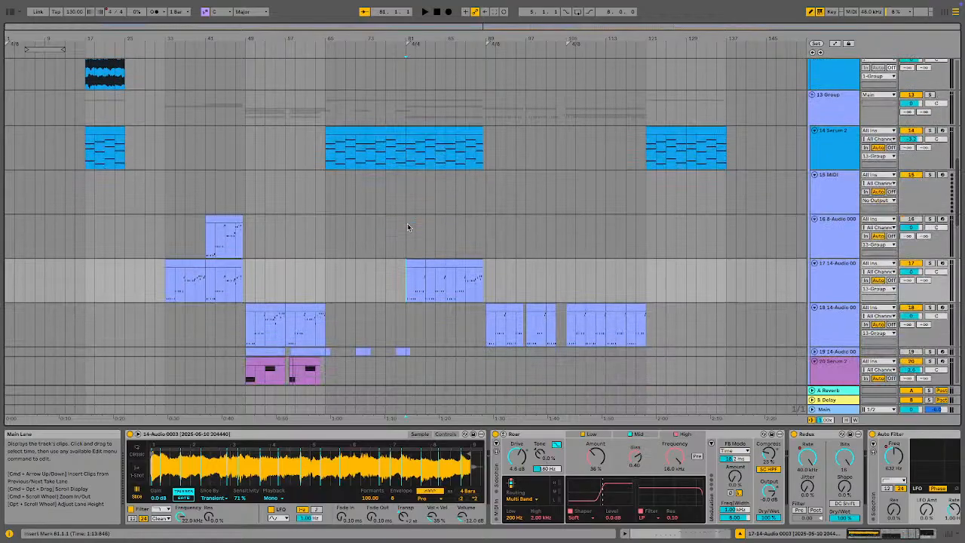
scroll(407, 226, "down", 1)
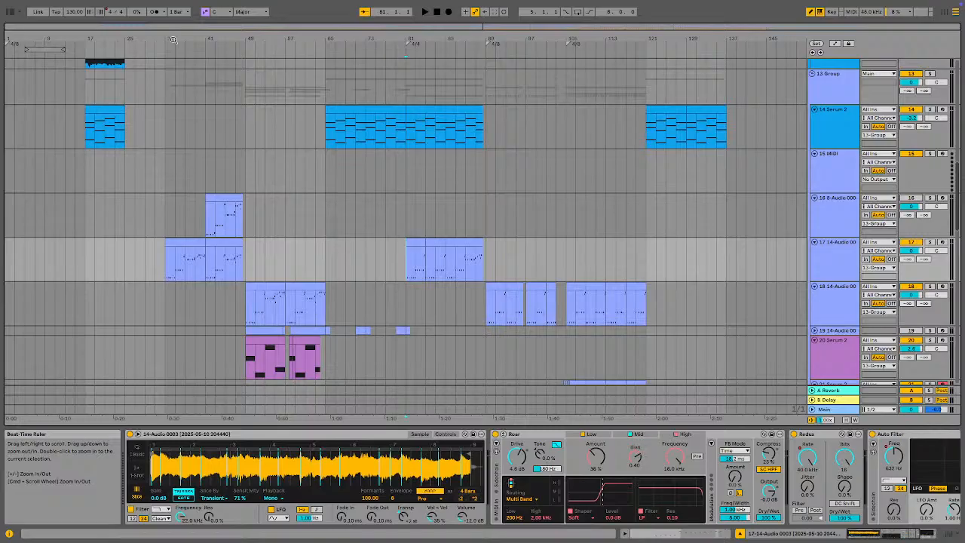
scroll(357, 234, "up", 5)
scroll(358, 234, "down", 5)
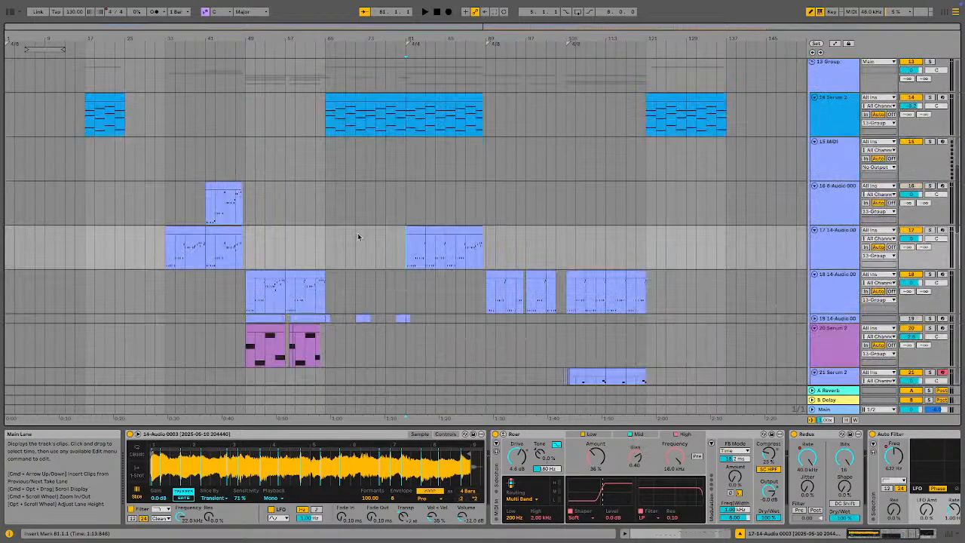
scroll(358, 234, "down", 5)
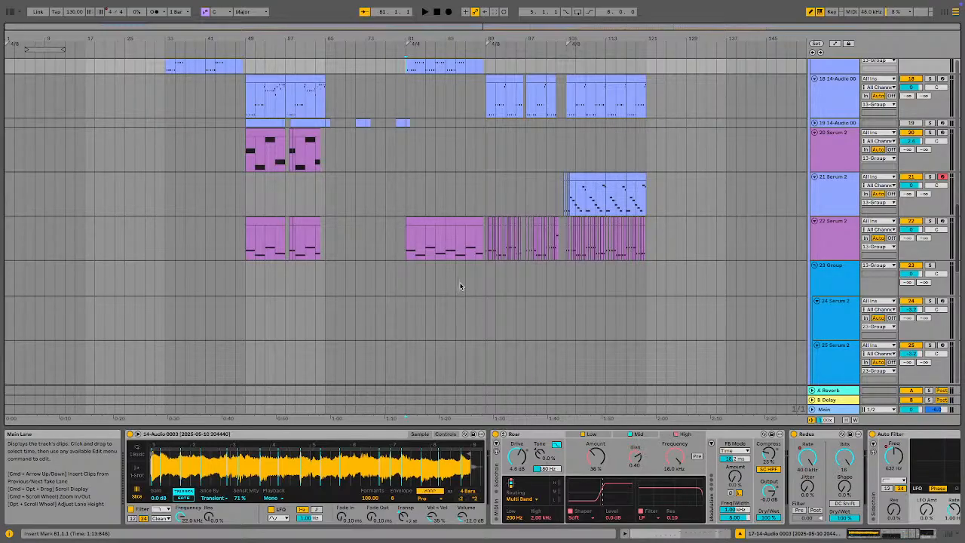
scroll(460, 286, "up", 5)
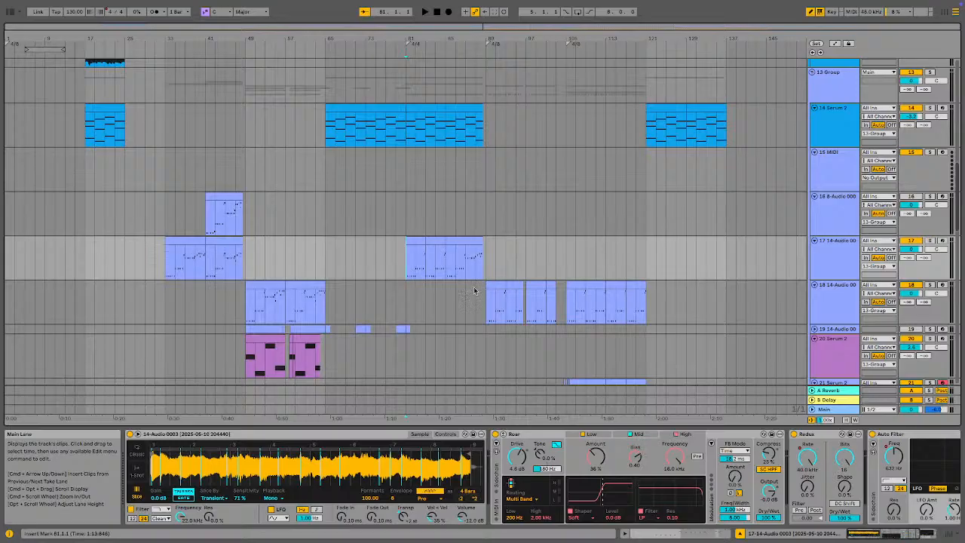
scroll(377, 355, "up", 5)
scroll(375, 287, "up", 1)
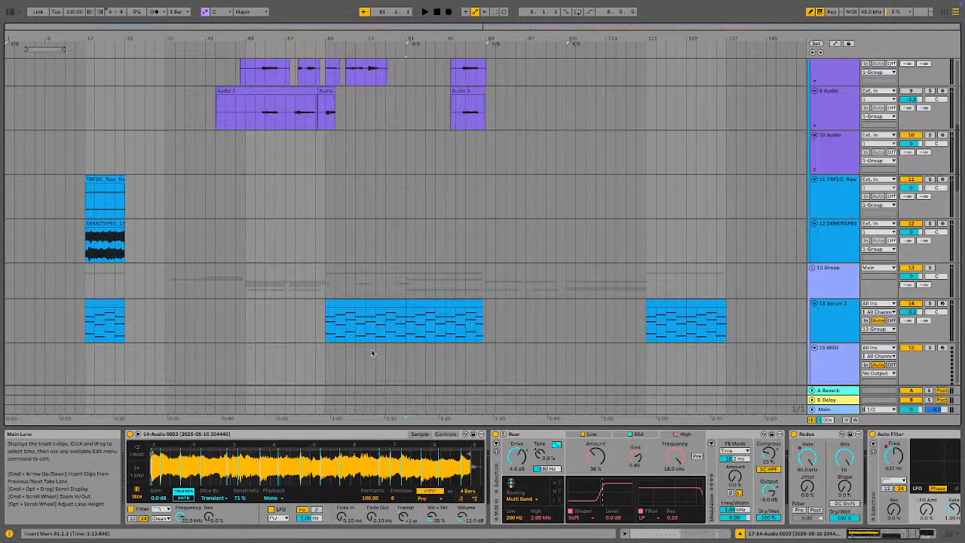
scroll(397, 254, "down", 7)
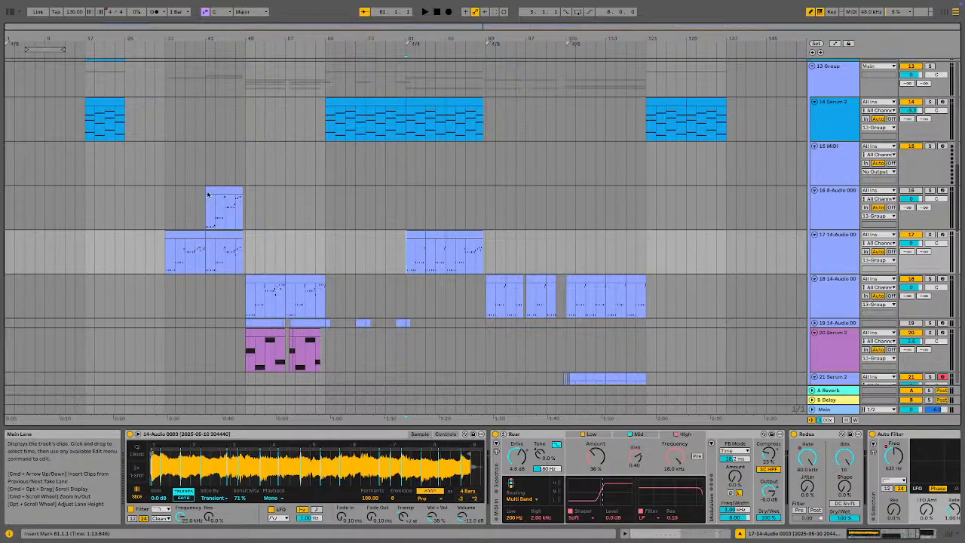
left_click(167, 261)
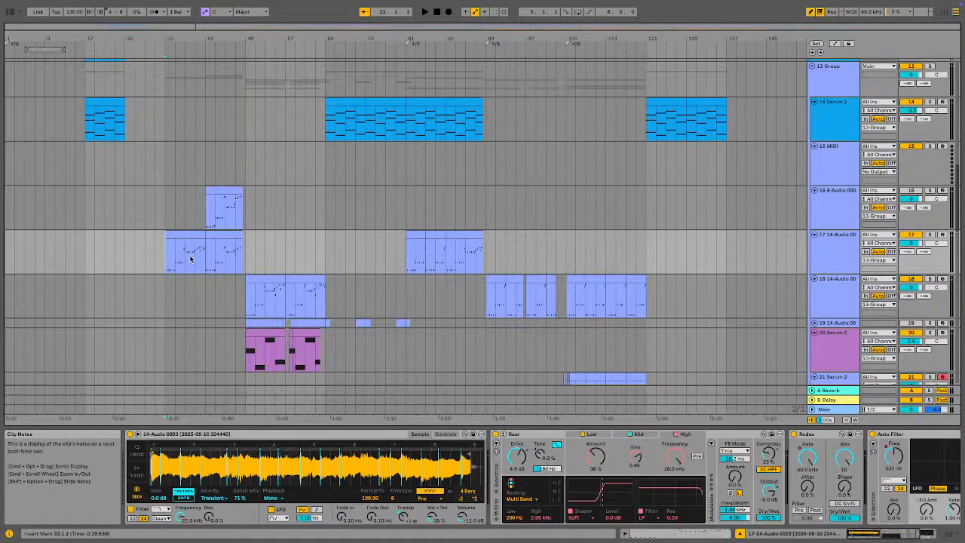
left_click_drag(304, 258, 347, 257)
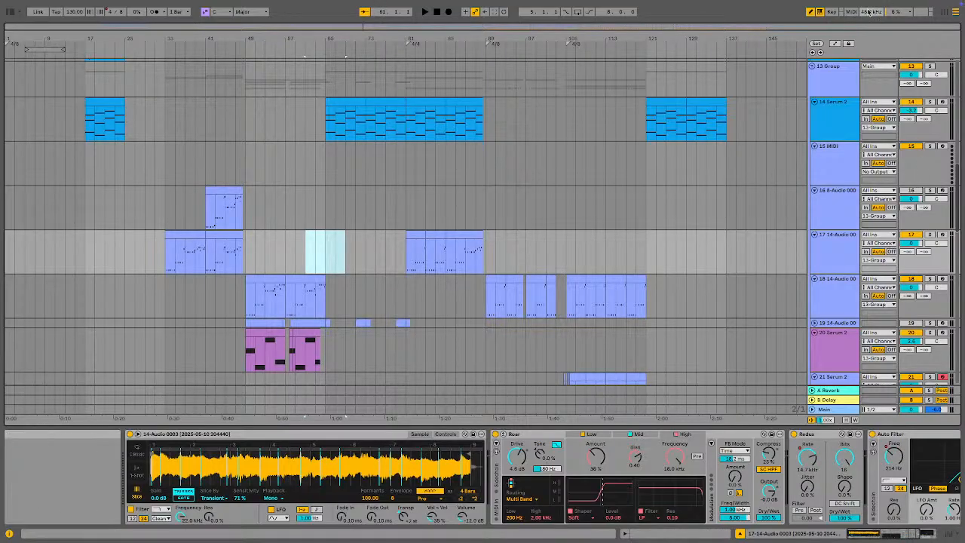
- Review the sample rate and buffer size options in Live's audio settings, and close the settings
scroll(459, 246, "up", 15)
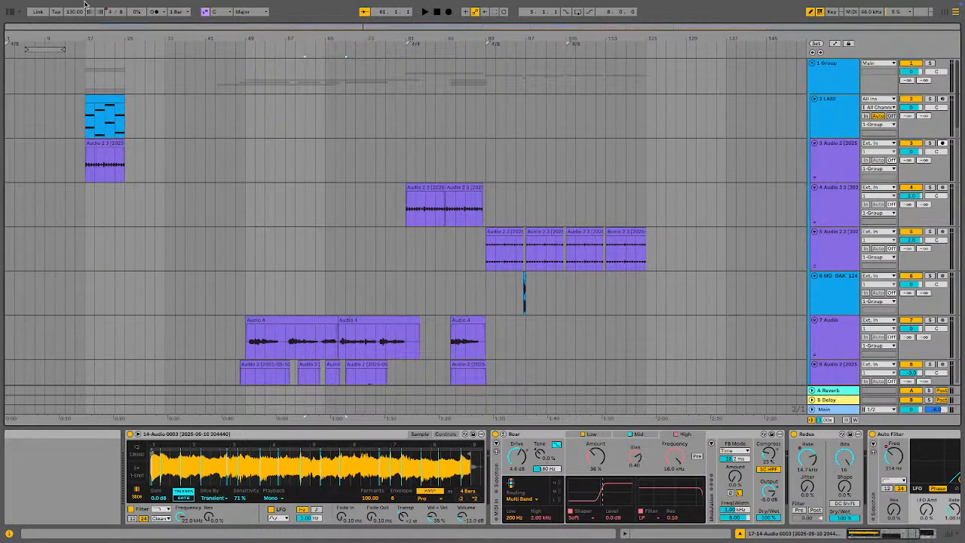
left_click(34, 6)
left_click(39, 37)
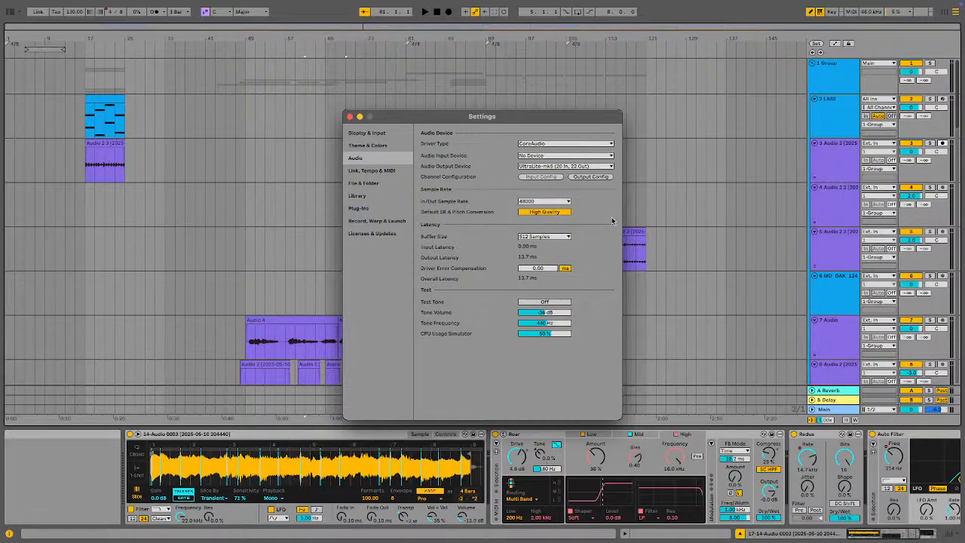
left_click(556, 240)
left_click(547, 273)
mouse_move(510, 257)
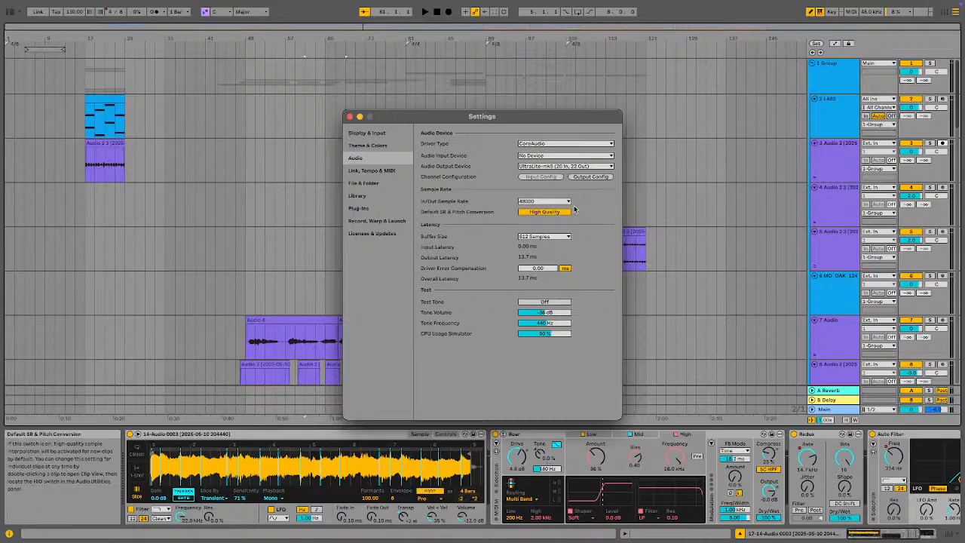
left_click(350, 117)
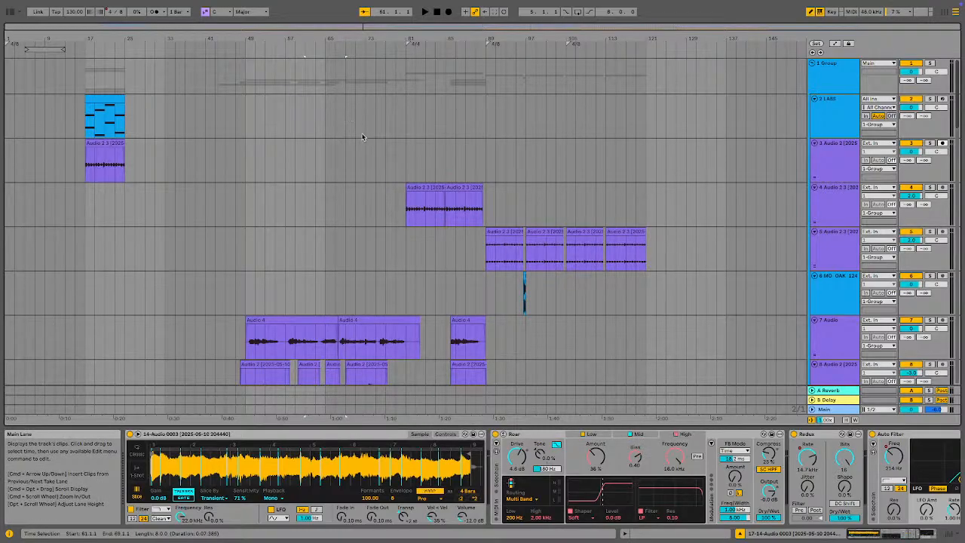
- Select bars 33 to 81 across the tracks from the 13 Group down to track 17
scroll(454, 341, "down", 15)
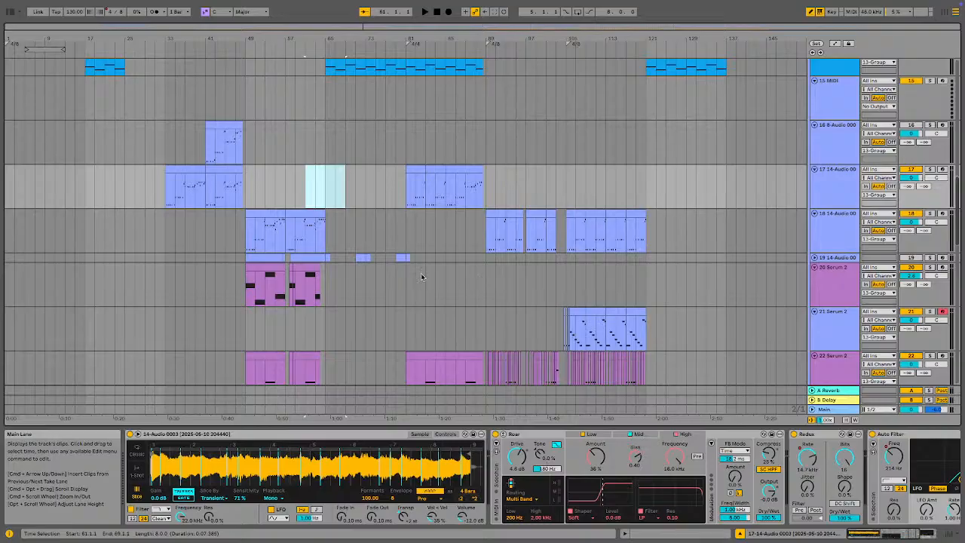
scroll(422, 273, "up", 10)
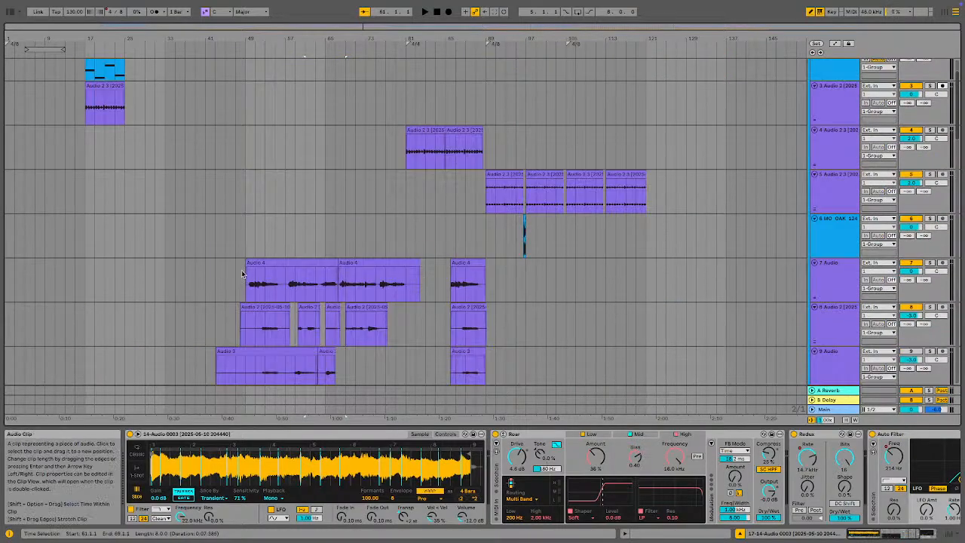
scroll(286, 312, "down", 8)
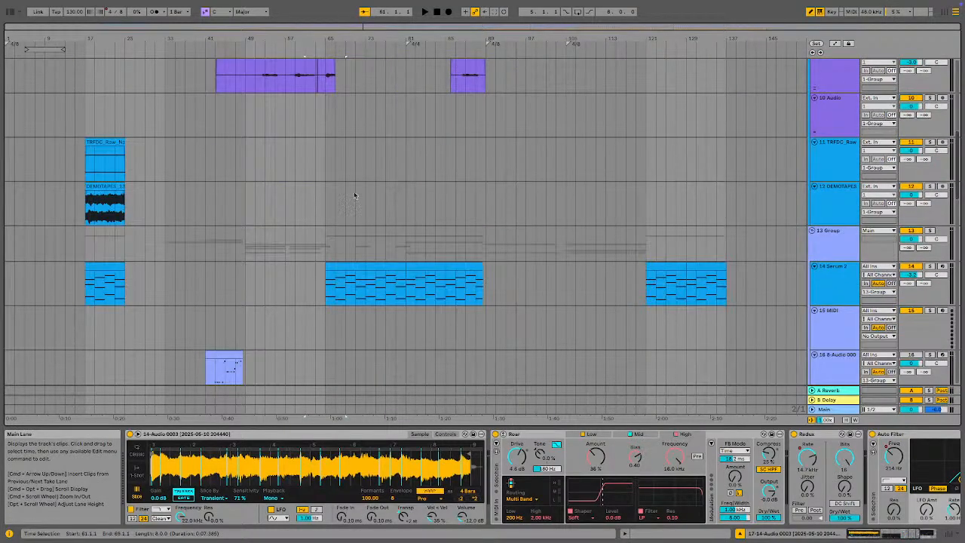
scroll(407, 179, "down", 3)
left_click_drag(169, 313, 388, 146)
left_click(388, 145)
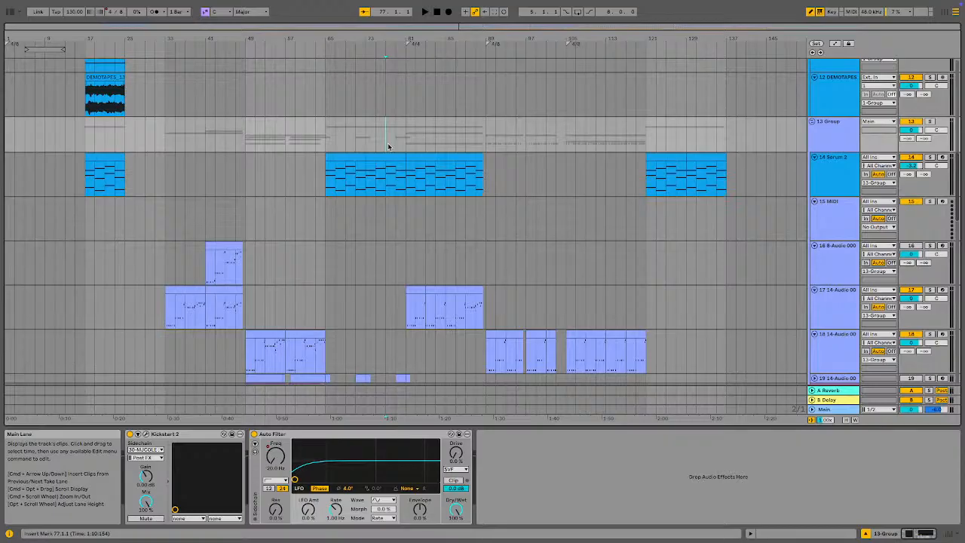
left_click_drag(405, 143, 170, 317)
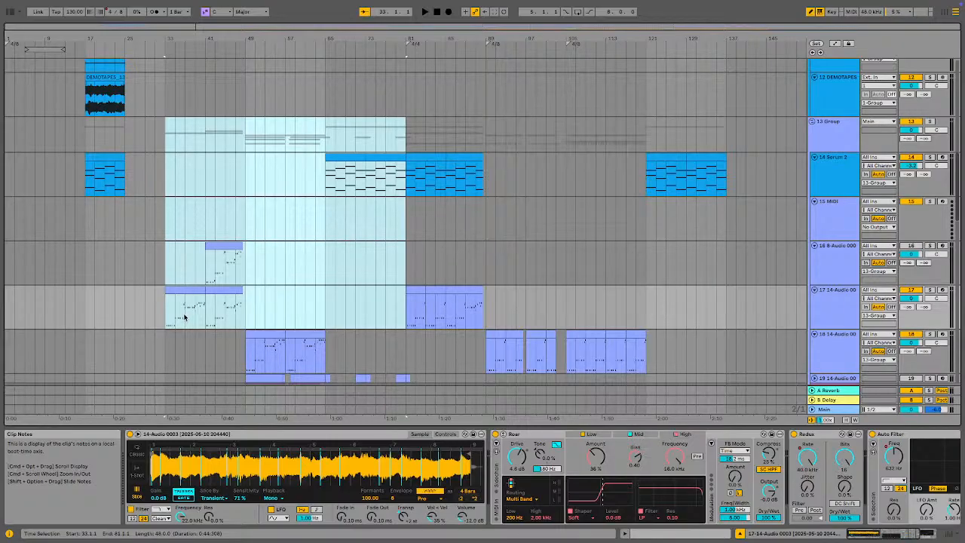
- Place the insert marker at bar 33 on track 17 and disarm recording on track 21 Serum 2
left_click_drag(163, 305, 159, 334)
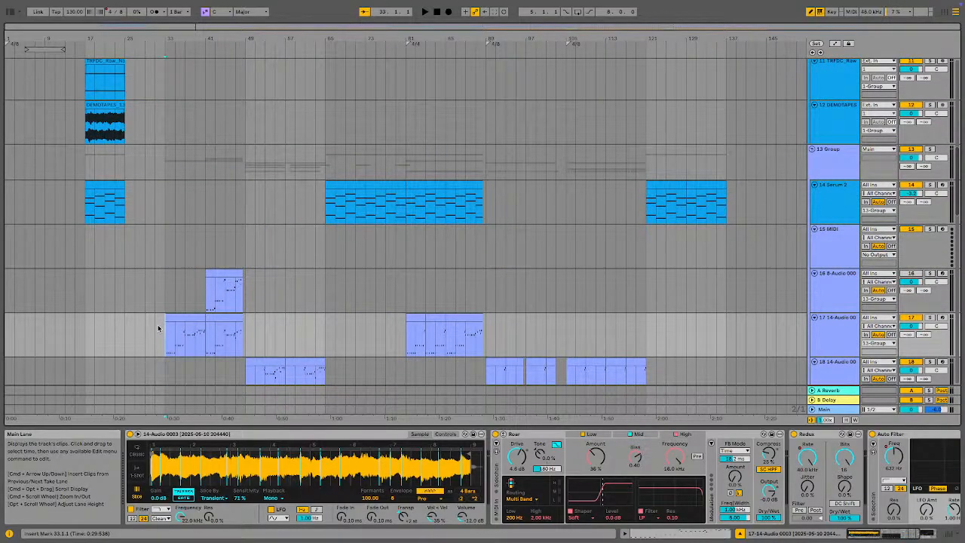
scroll(639, 313, "down", 5)
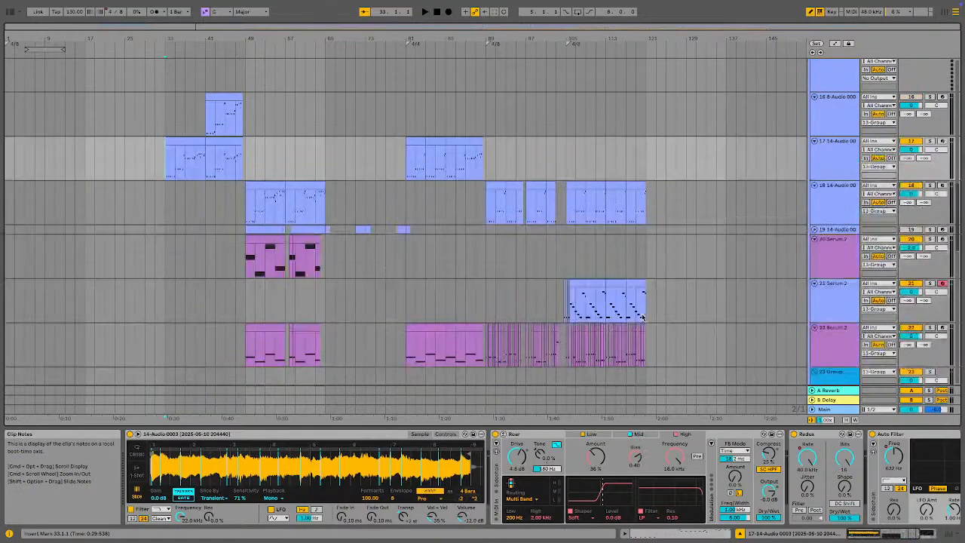
left_click(942, 282)
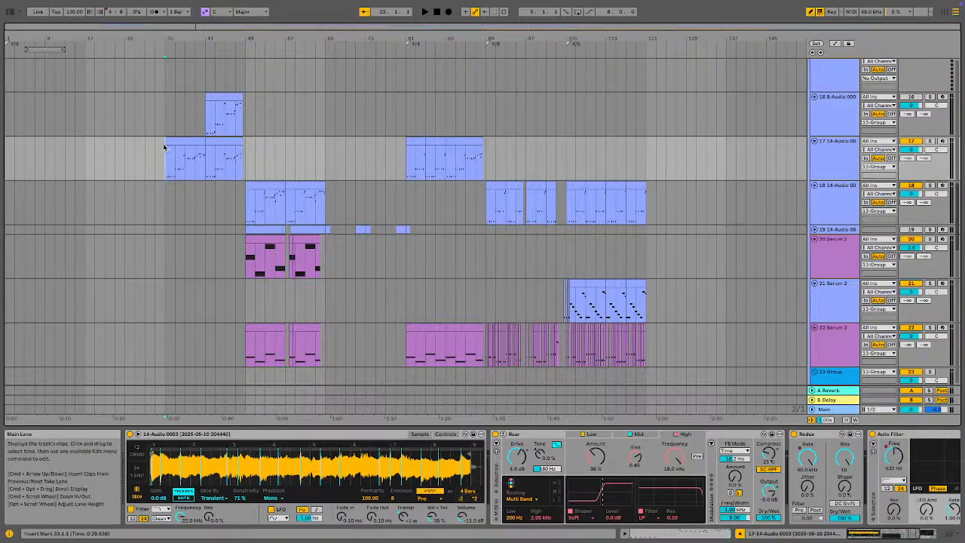
- Play the arrangement from bar 33 and look over the sliced audio and Serum 2 tracks during playback
key("space")
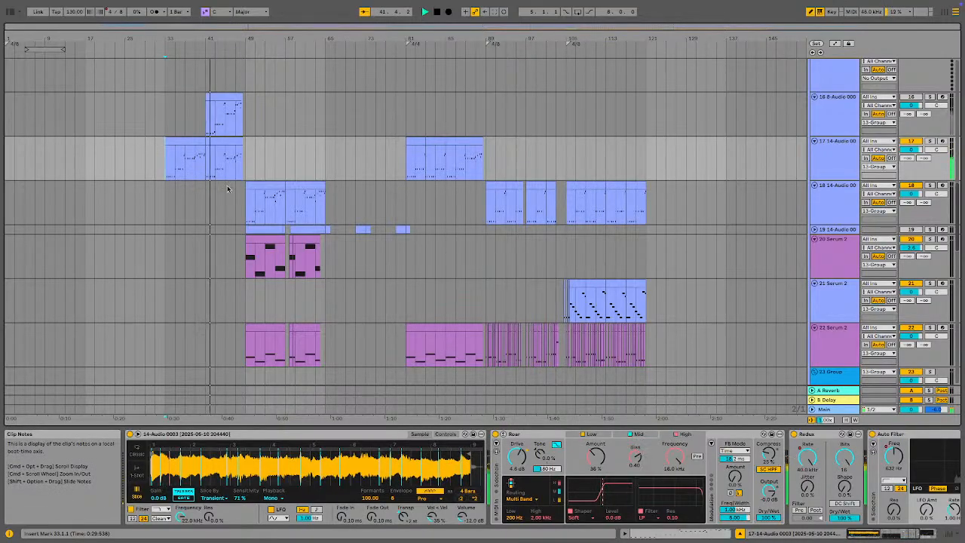
scroll(226, 196, "up", 2)
scroll(261, 243, "down", 4)
scroll(222, 239, "down", 3)
scroll(221, 239, "up", 6)
scroll(226, 233, "up", 2)
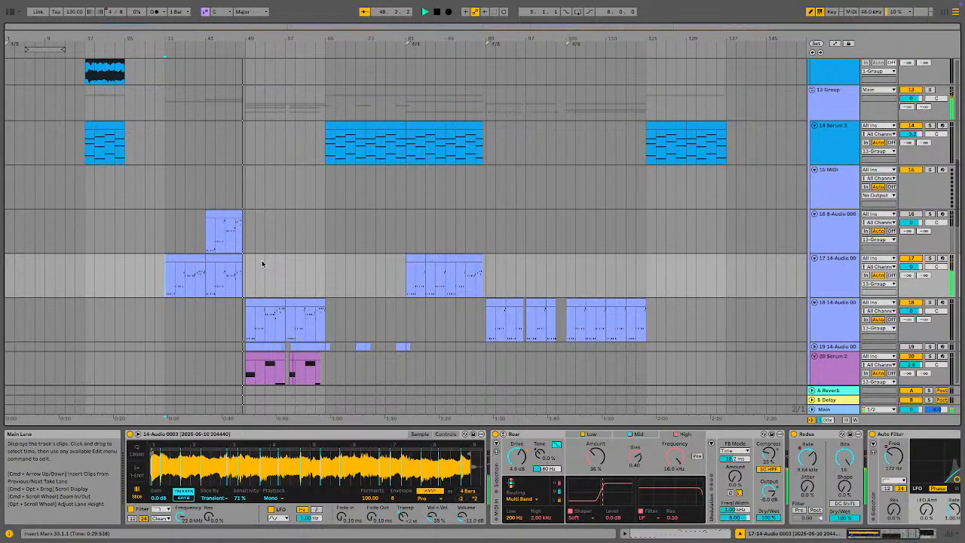
- Look over the grouped audio tracks and select bars 49 to 93 across tracks 7 to 9
scroll(259, 263, "up", 6)
scroll(255, 264, "down", 4)
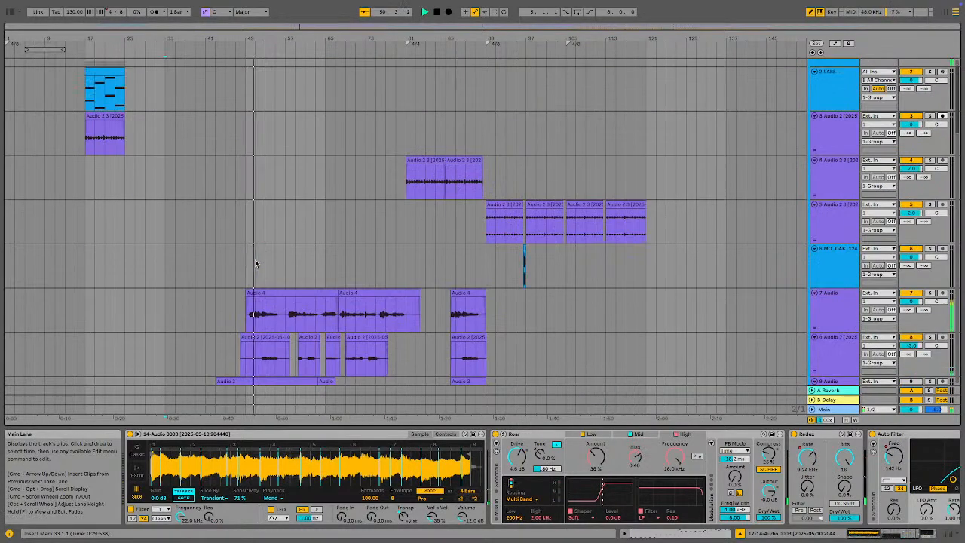
scroll(550, 306, "up", 8)
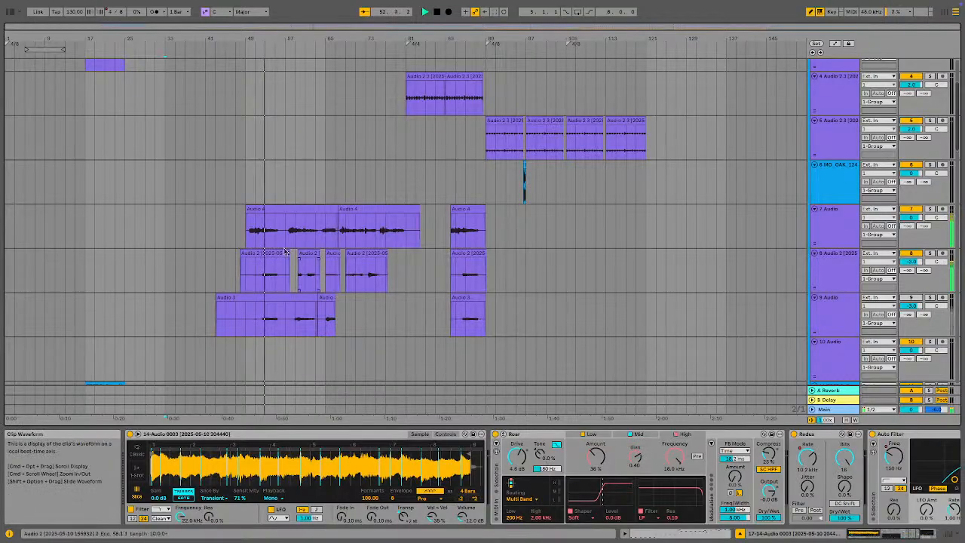
left_click(254, 238)
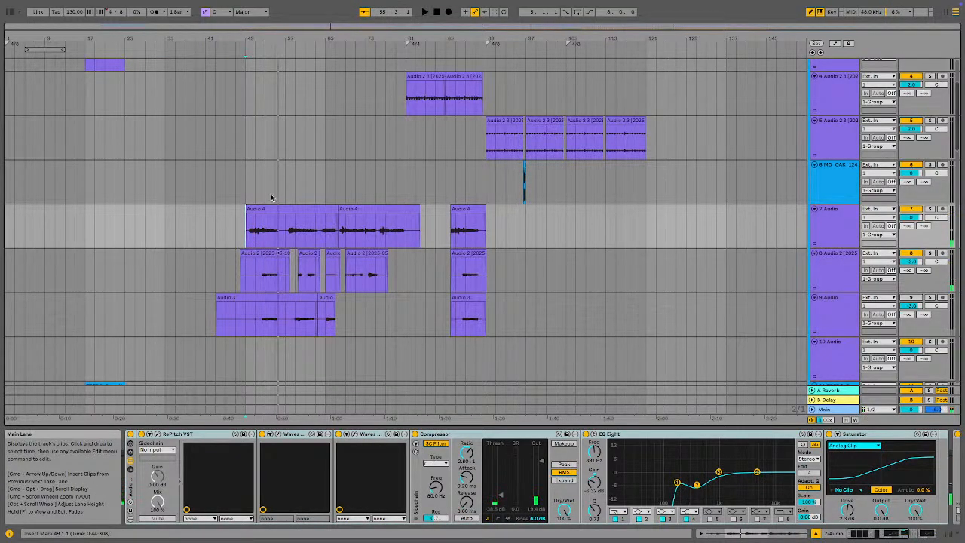
left_click_drag(275, 232, 304, 236)
left_click(243, 235)
left_click_drag(245, 232, 506, 308)
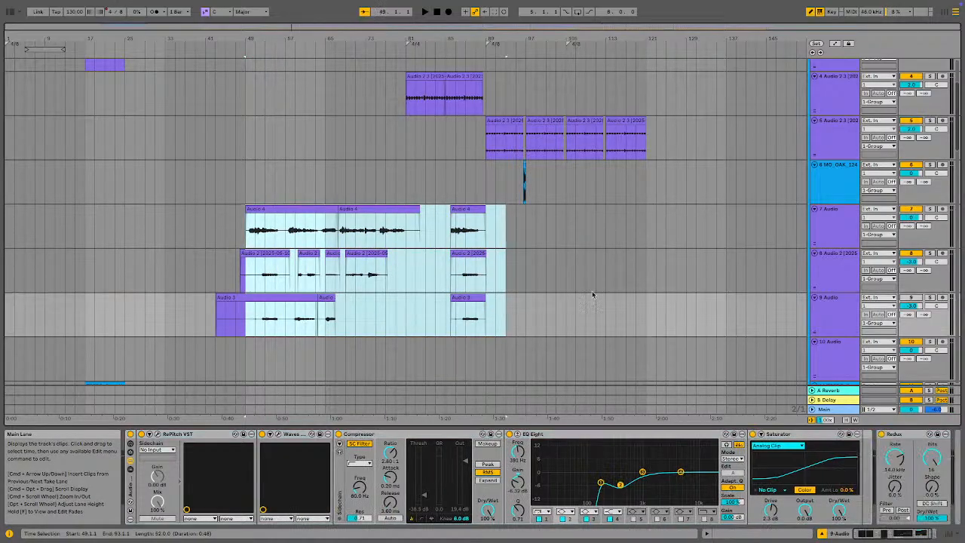
- Show the device chains of tracks 9 and 7, and select the time range covering the clips on track 5
left_click(829, 297)
left_click(829, 209)
left_click_drag(653, 138, 407, 94)
left_click_drag(542, 134, 674, 133)
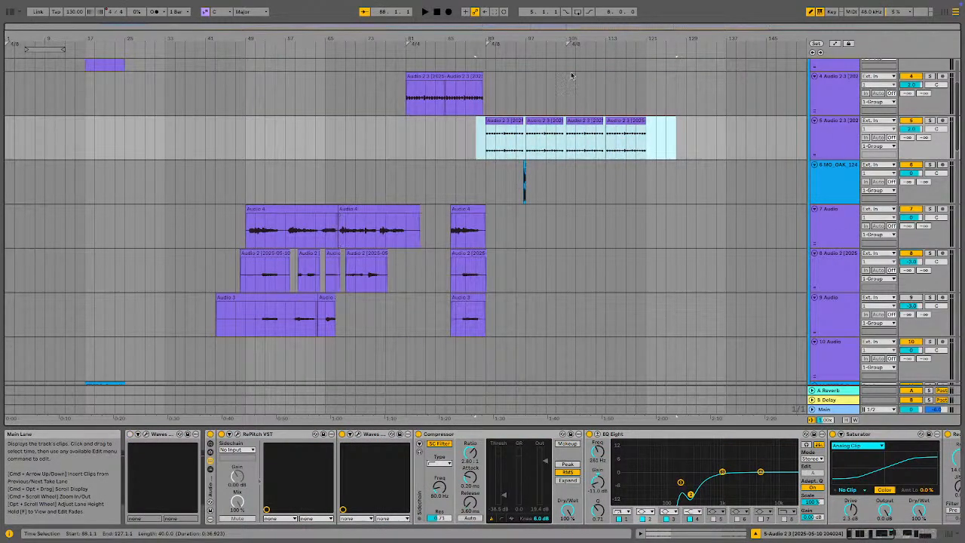
- Play the arrangement from bar 65, show track 7's devices during playback, and stop
left_click(327, 134)
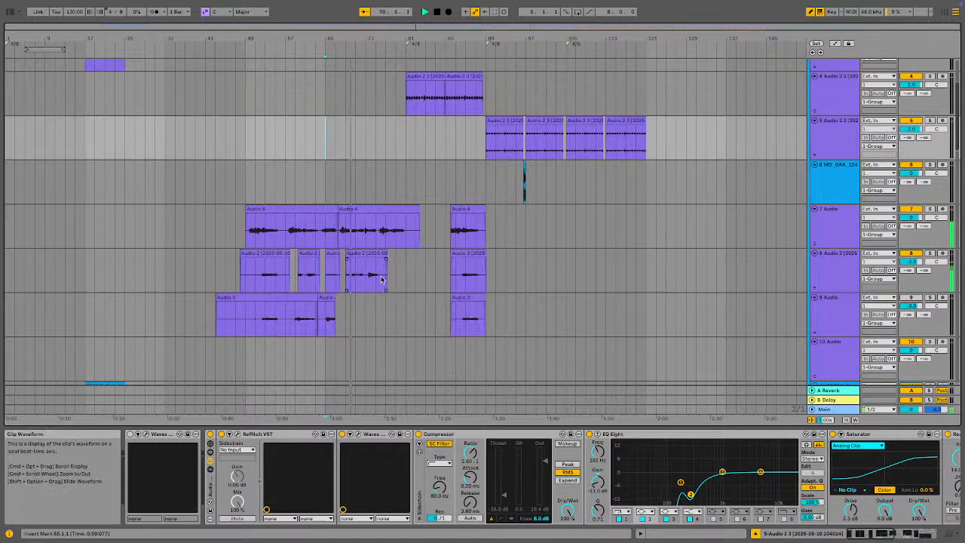
left_click(833, 219)
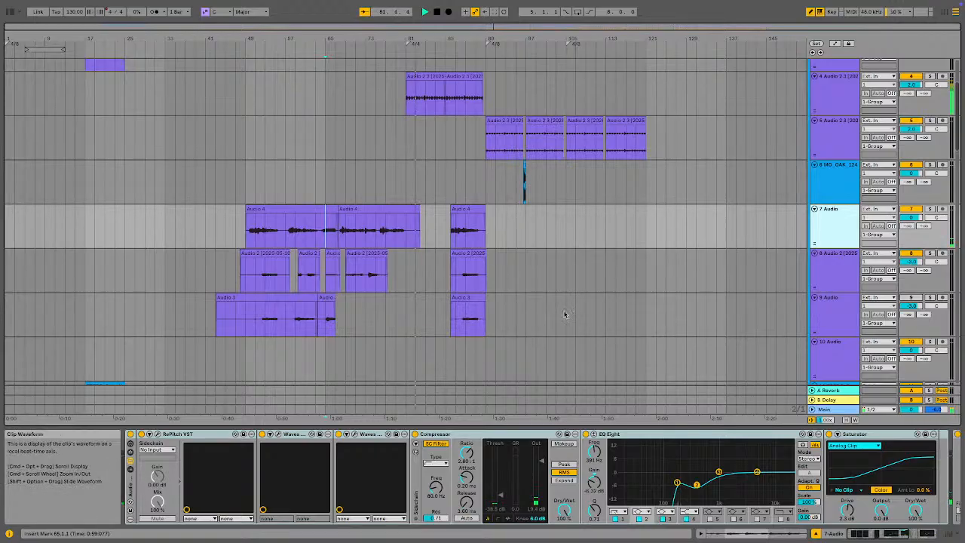
scroll(543, 317, "up", 3)
scroll(541, 320, "down", 6)
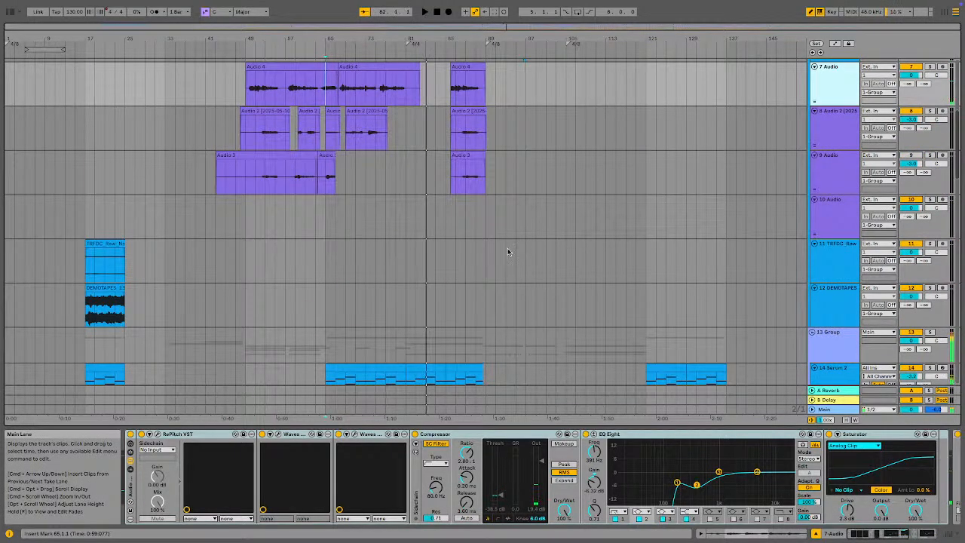
scroll(493, 231, "up", 6)
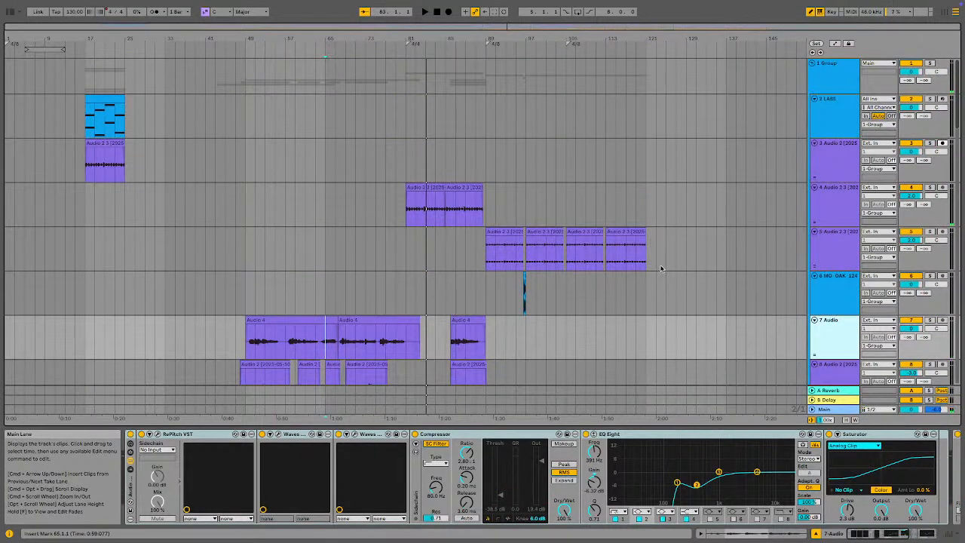
- Play the arrangement from bar 85 on track 4 and look over the sliced audio and Serum 2 tracks
left_click(445, 221)
mouse_move(444, 221)
left_mouse_down()
mouse_move(395, 219)
mouse_move(457, 218)
mouse_move(445, 217)
left_mouse_up()
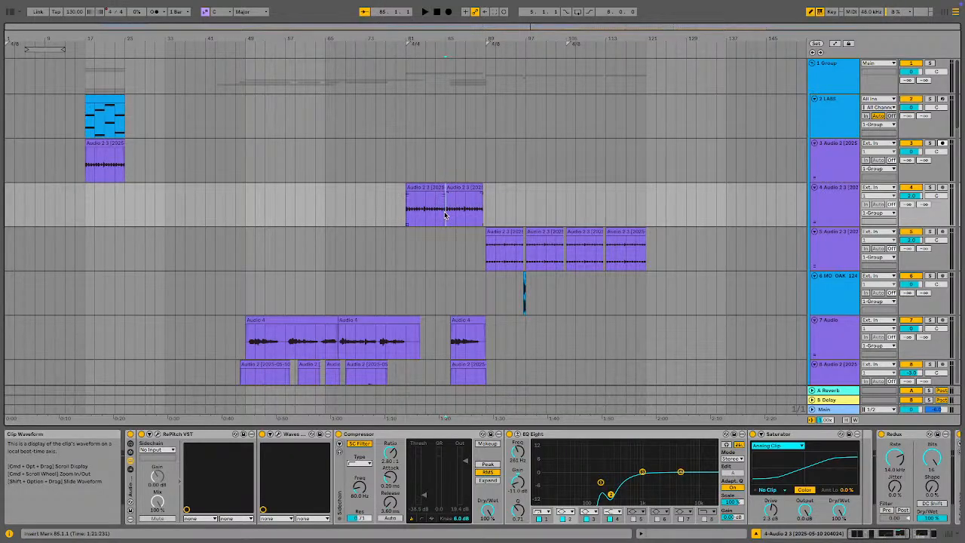
key("space")
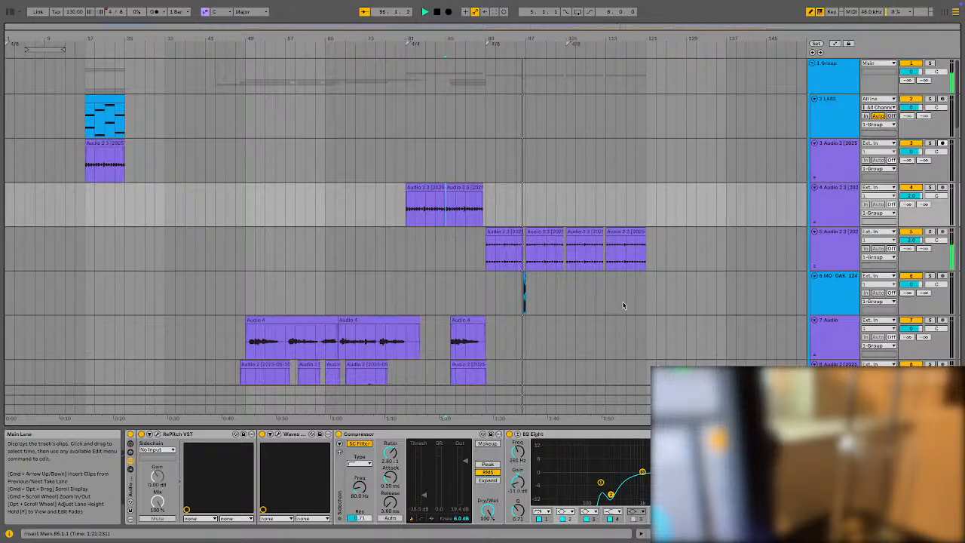
scroll(619, 326, "down", 10)
scroll(561, 267, "down", 5)
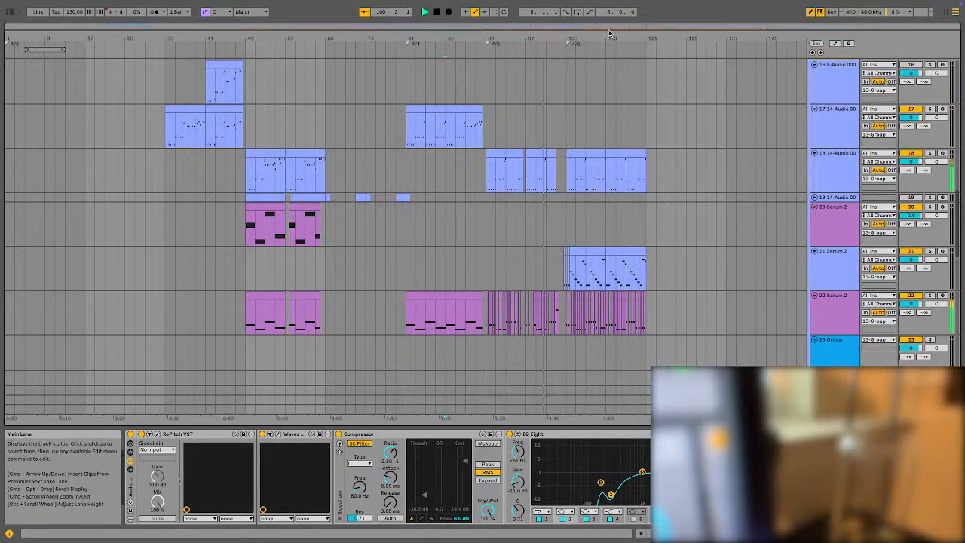
- Follow the playback through the section from bar 105, show the devices of track 21 Serum 2, and stop
left_click_drag(567, 38, 567, 151)
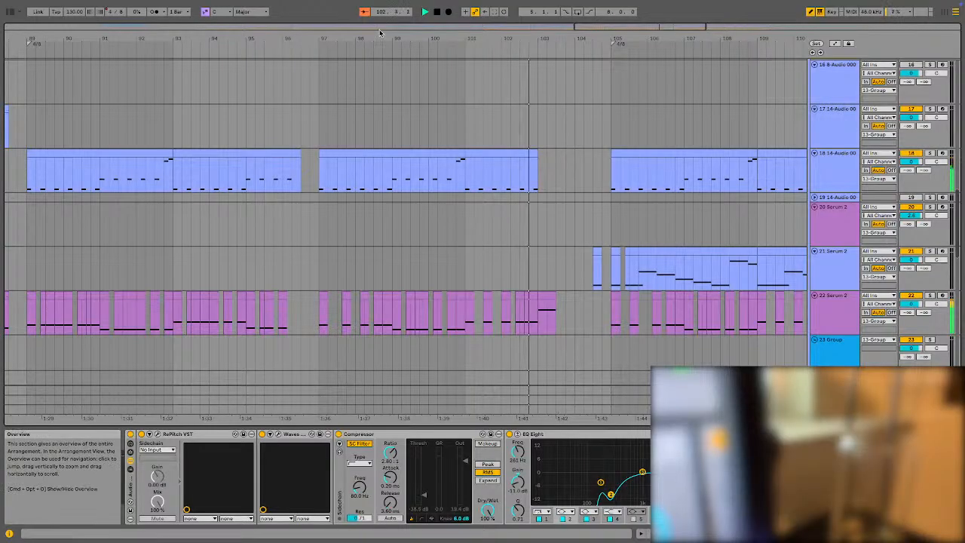
left_click(364, 12)
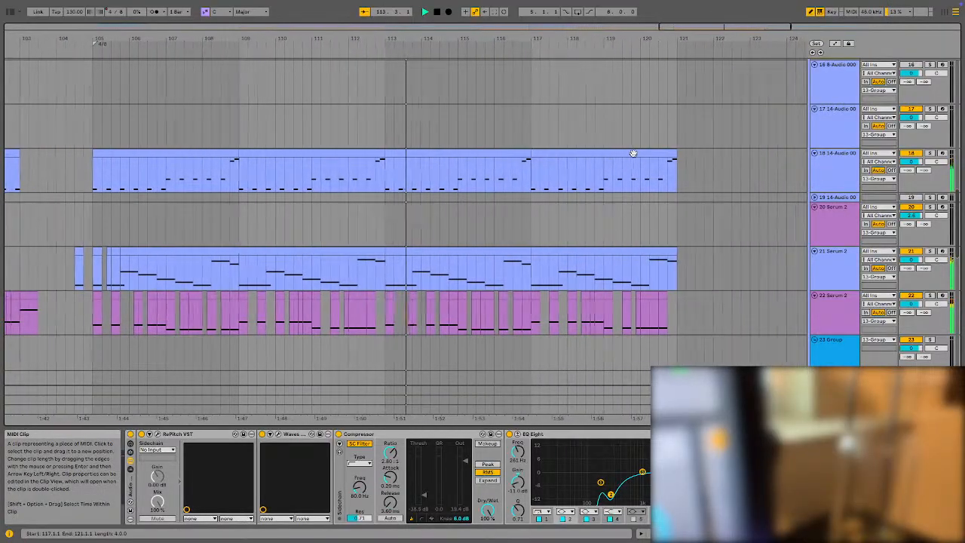
left_click_drag(494, 35, 359, 55)
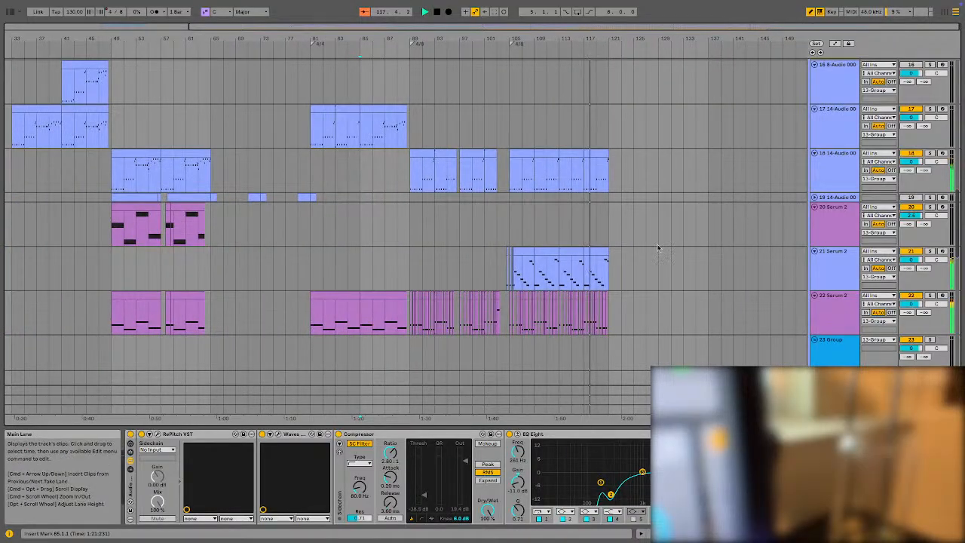
left_click(836, 267)
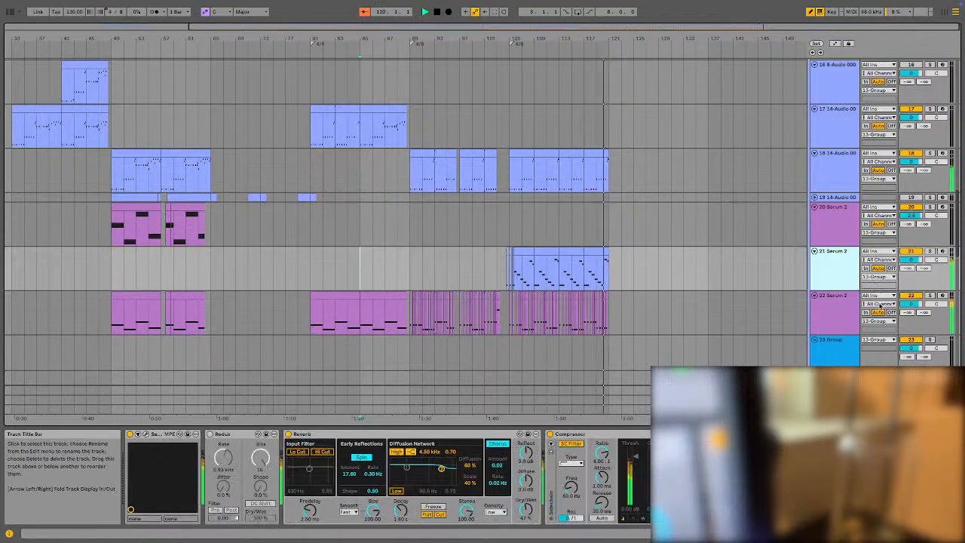
key("space")
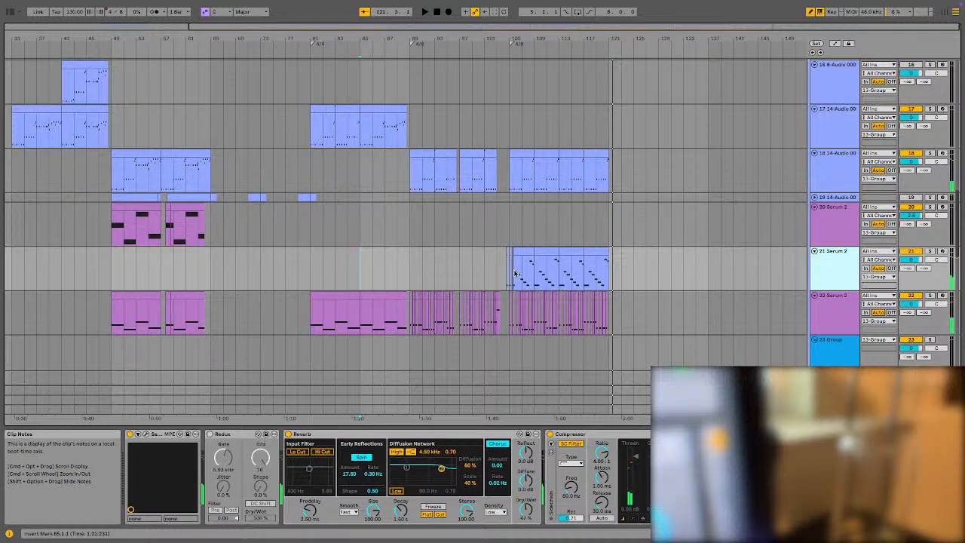
- Solo track 21 Serum 2 and play its clip spanning bars 113 to 117
left_click(510, 275)
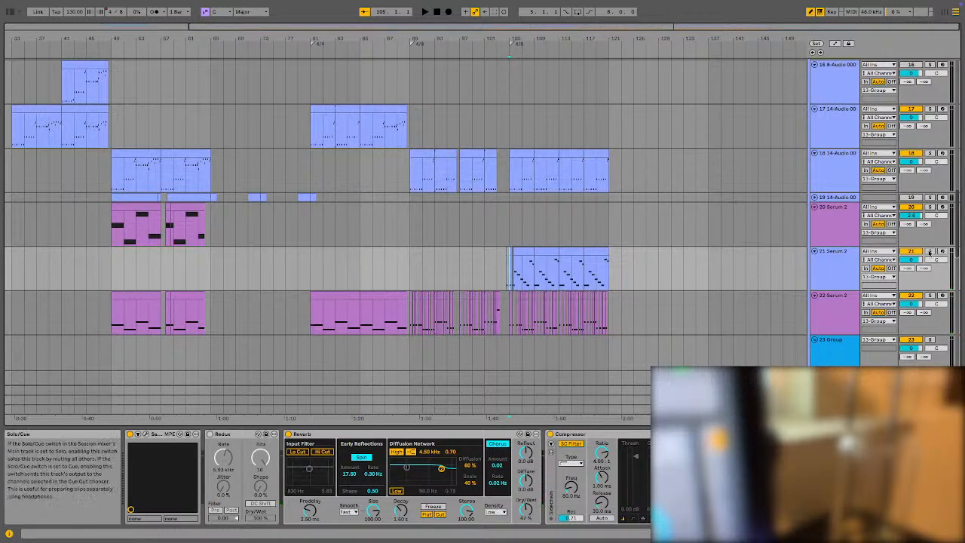
left_click(570, 251)
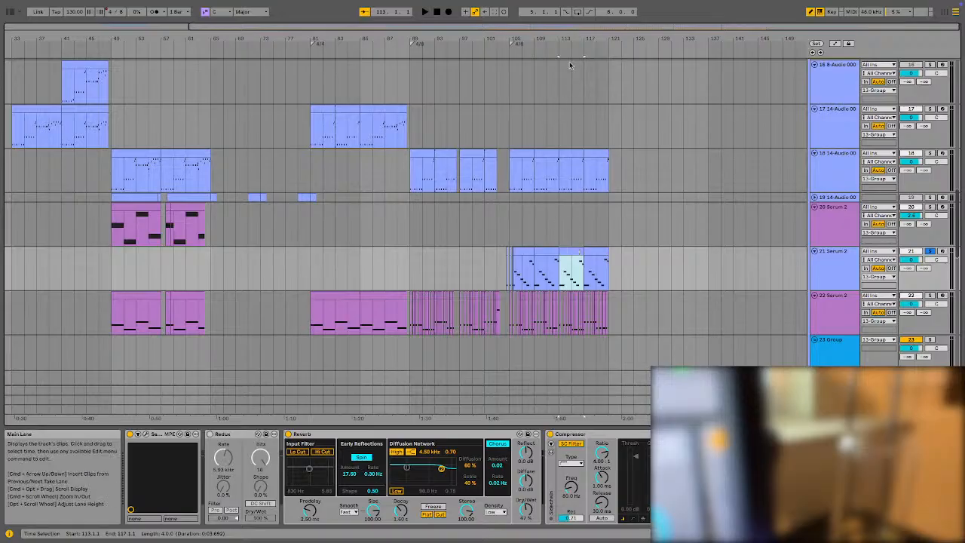
key("z")
key("space")
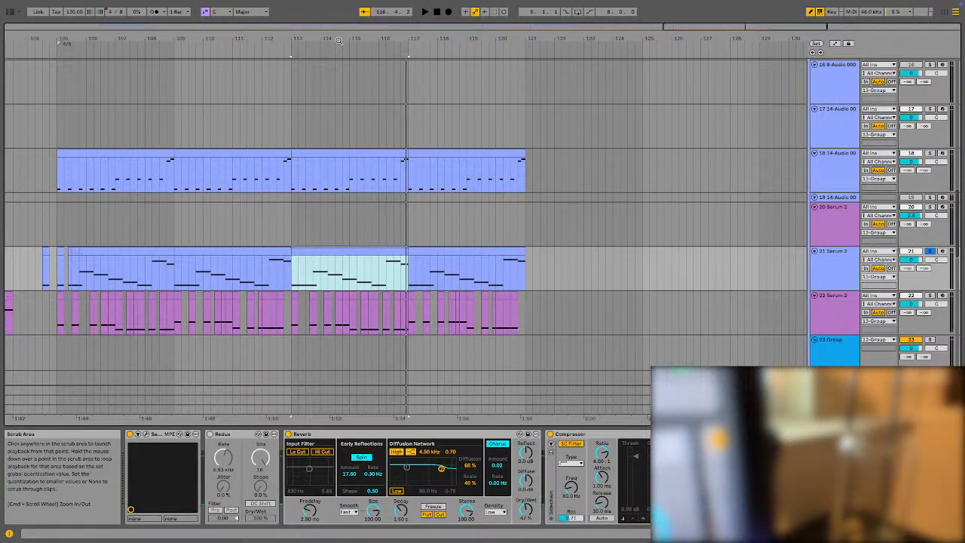
- Play from bar 105 on track 21 Serum 2, turn its solo off, and stop
key("minus")
left_click(263, 283)
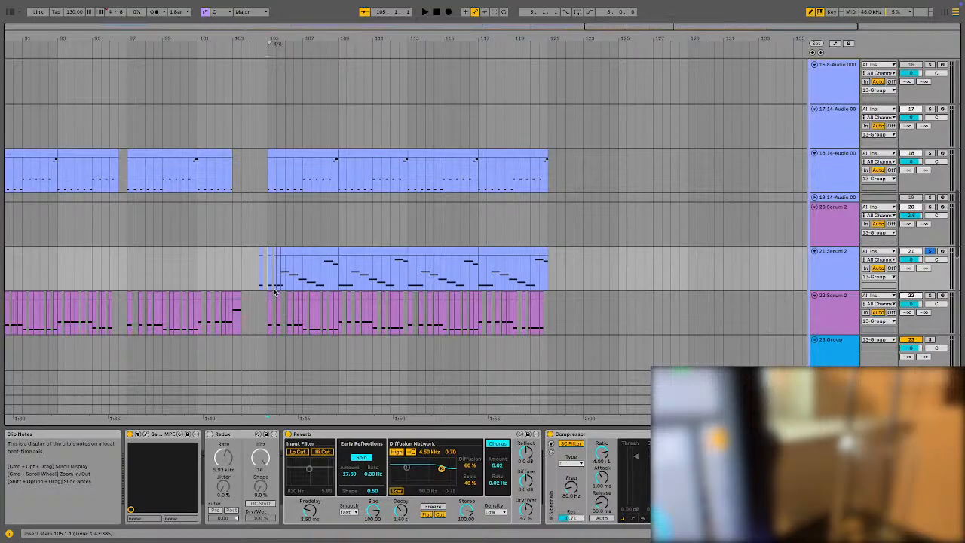
key("space")
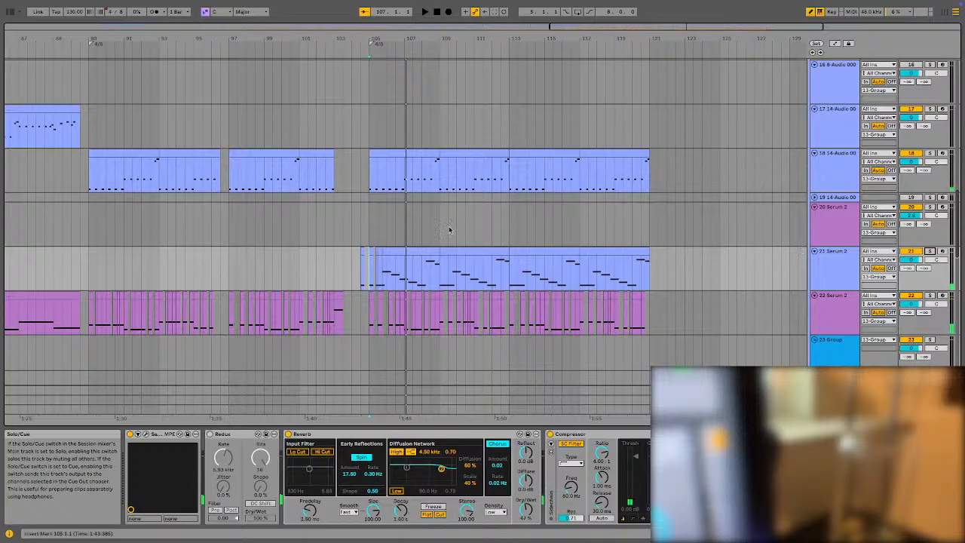
- Select bars 105 to 122 across both Serum 2 tracks 21 and 22, and play the arrangement from bar 88
left_click_drag(368, 267, 663, 313)
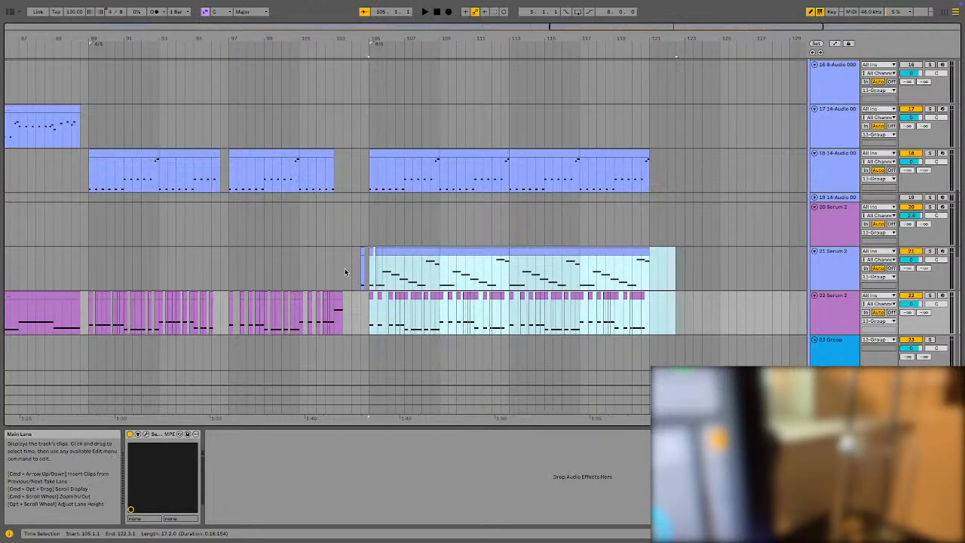
left_click(71, 269)
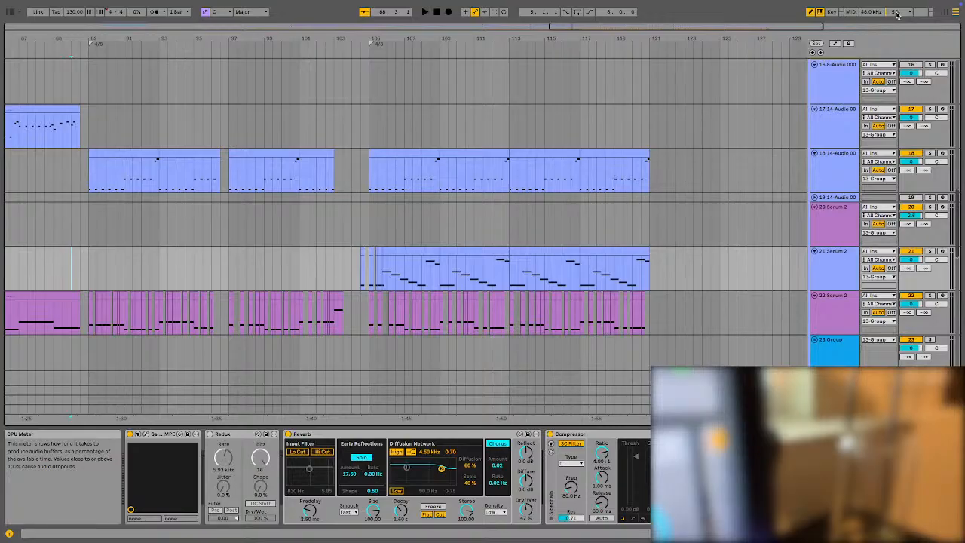
key("space")
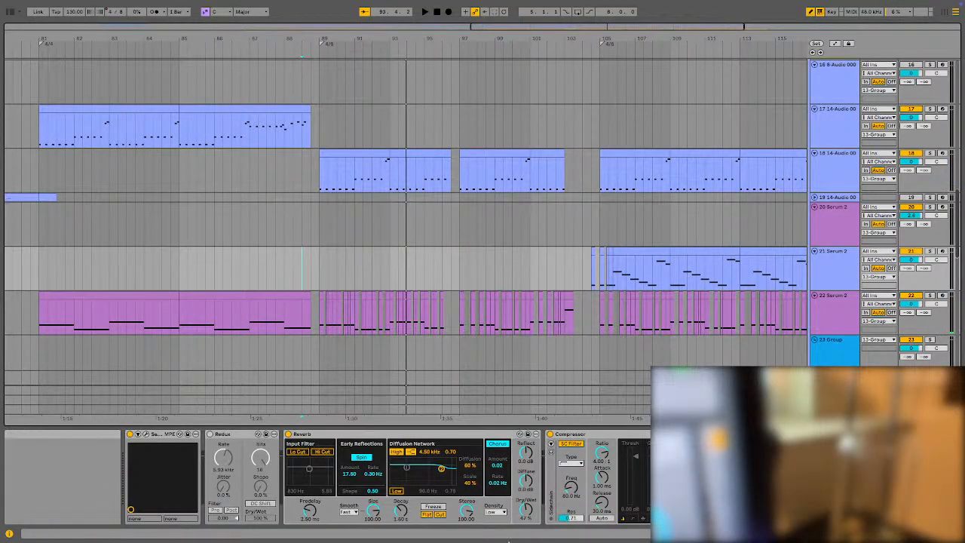
- Switch to OBS, lower the macOS Audio Capture level to -4.8 dB, and return to Live
mouse_move(540, 537)
left_click(512, 522)
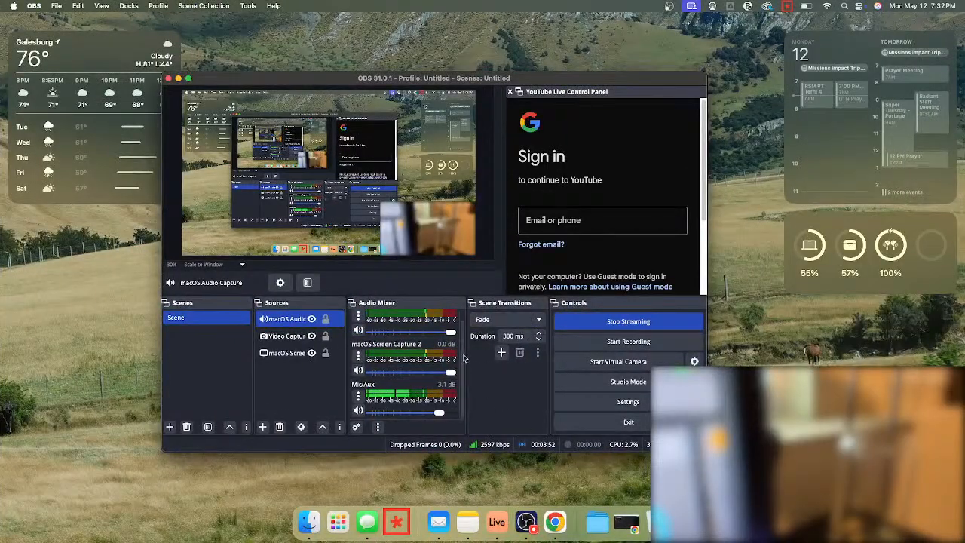
scroll(421, 370, "up", 1)
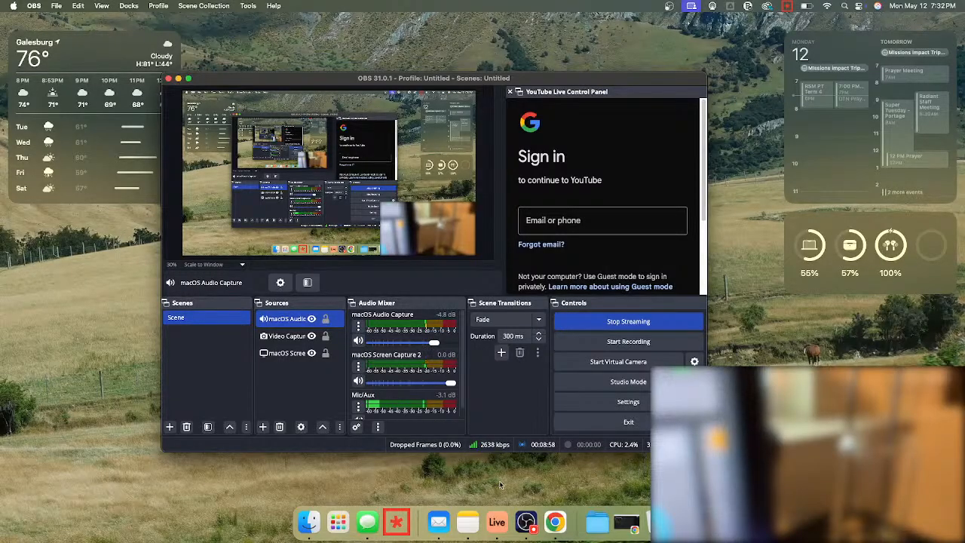
left_click(497, 522)
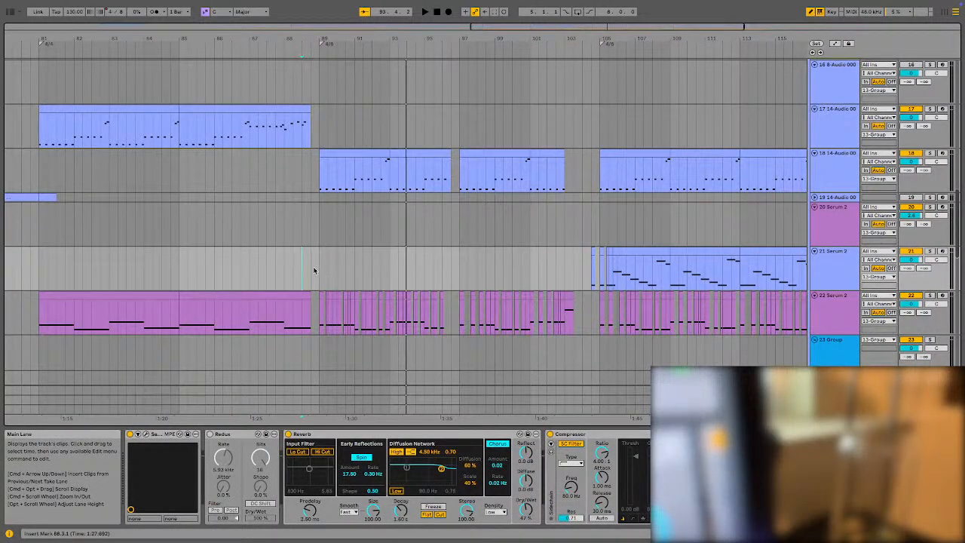
- Play the arrangement from bar 88 in Live, and set the Mic/Aux level in OBS to -0.4 dB
key("space")
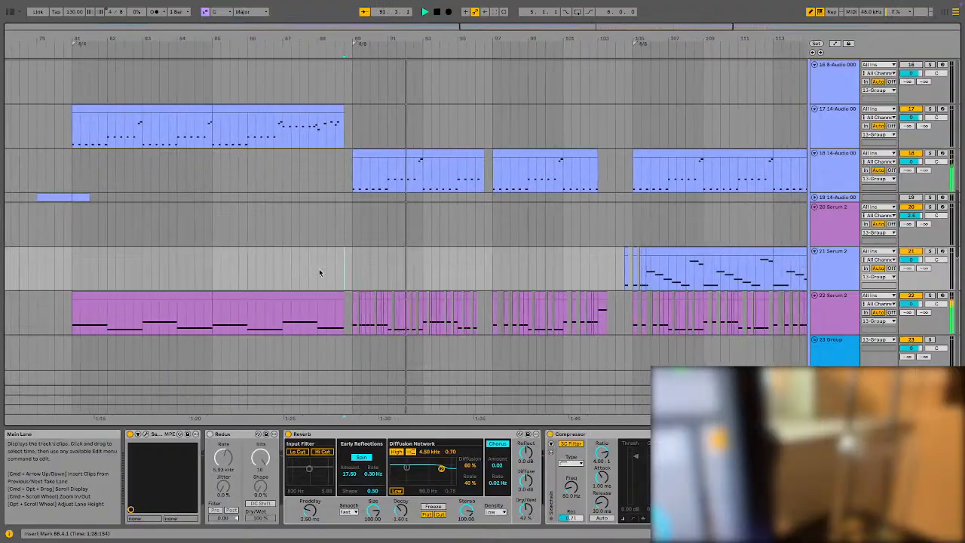
mouse_move(426, 540)
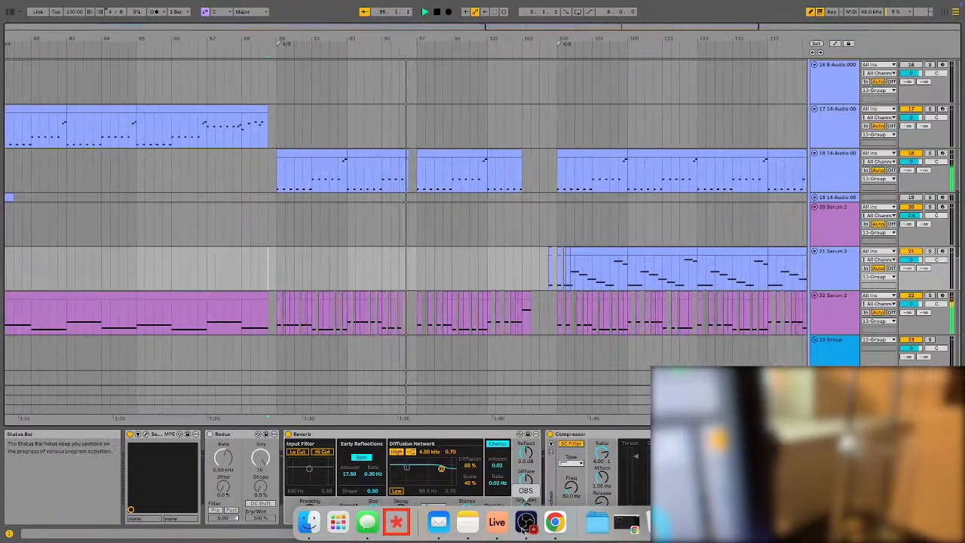
left_click(525, 522)
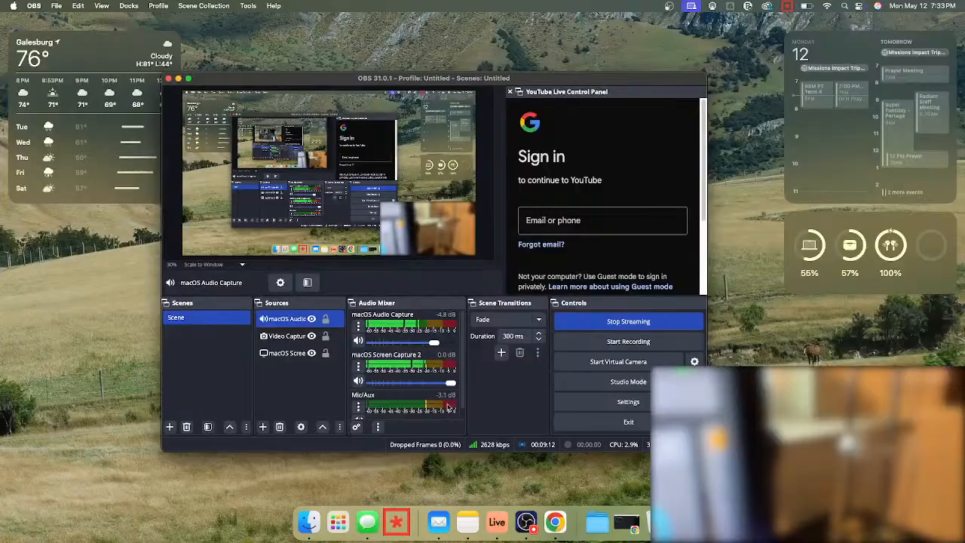
scroll(449, 404, "down", 1)
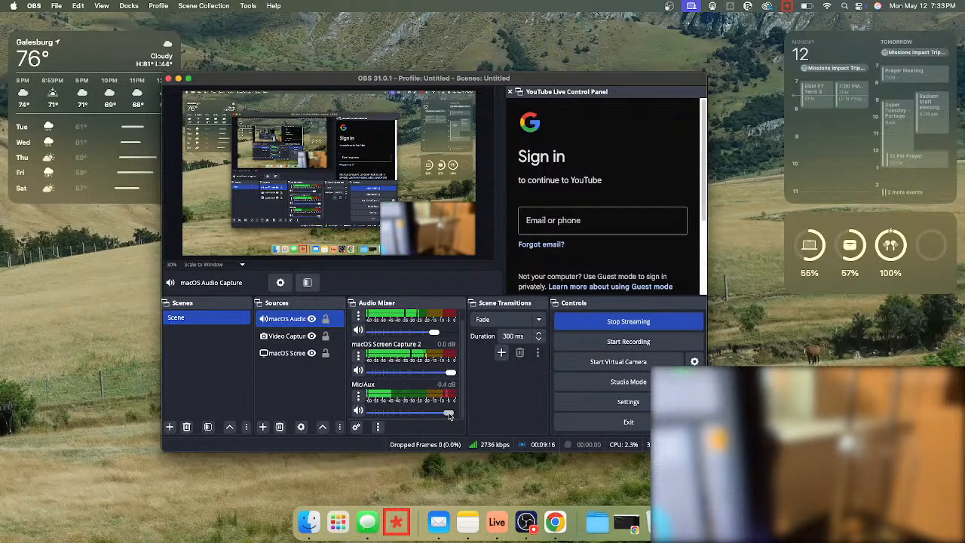
- Check the live stream's analytics and chat in Chrome, minimize the browser window, and return to Live
left_click(554, 525)
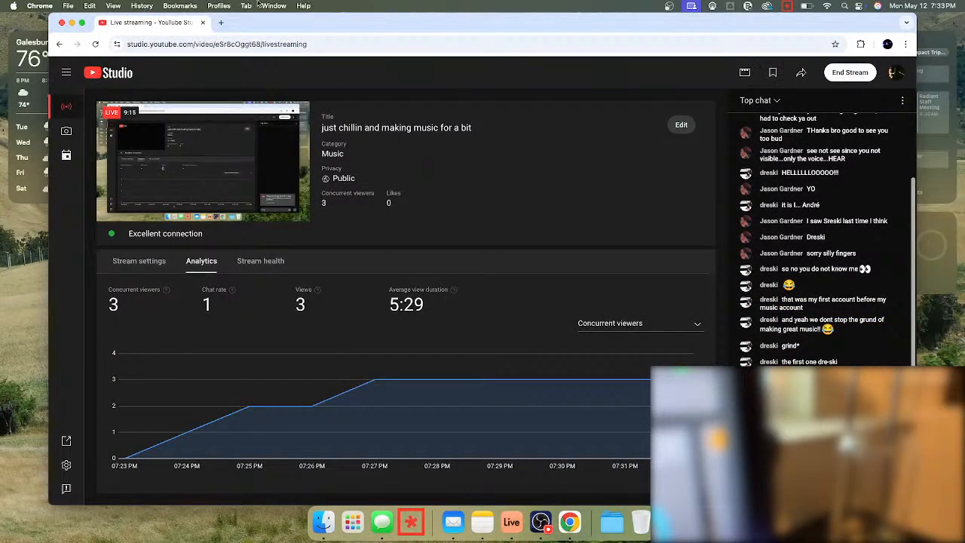
left_click(70, 22)
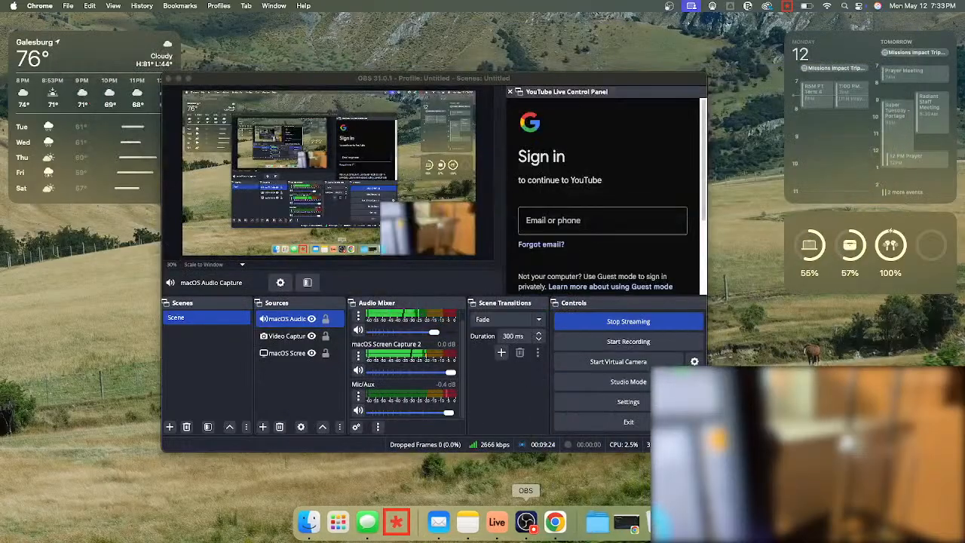
left_click(496, 522)
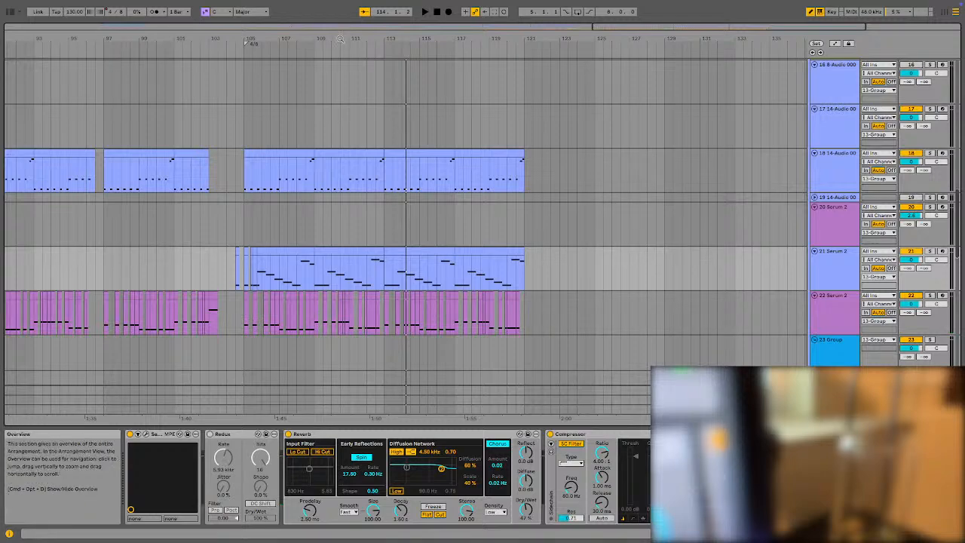
- Set the playback start to bar 82, switch to OBS, and lower the macOS Audio Capture level to -5.6 dB
scroll(440, 27, "down", 5)
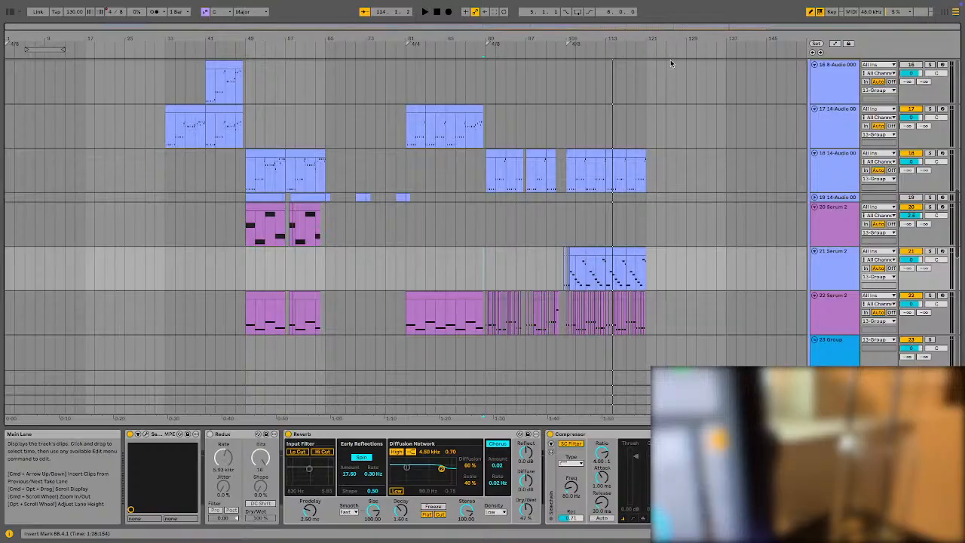
left_click(411, 267)
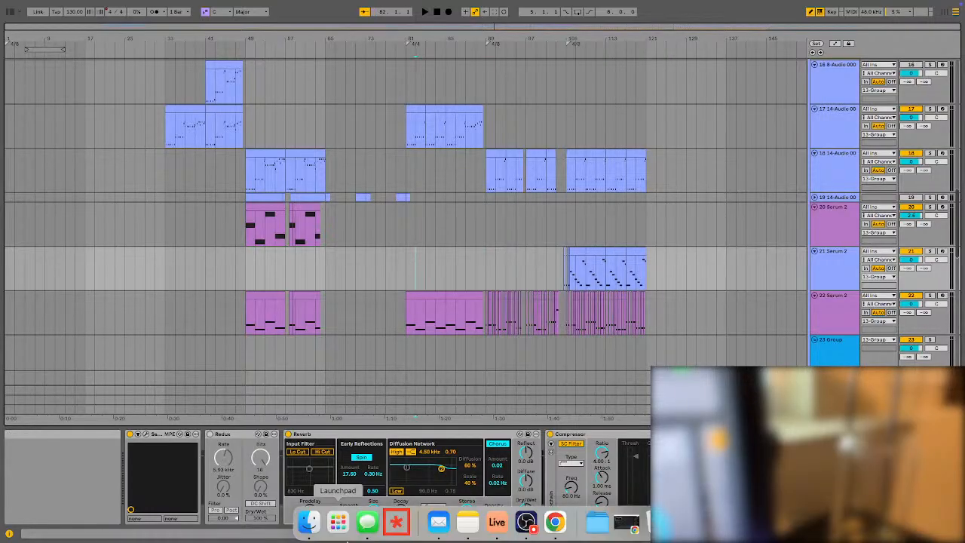
left_click(525, 521)
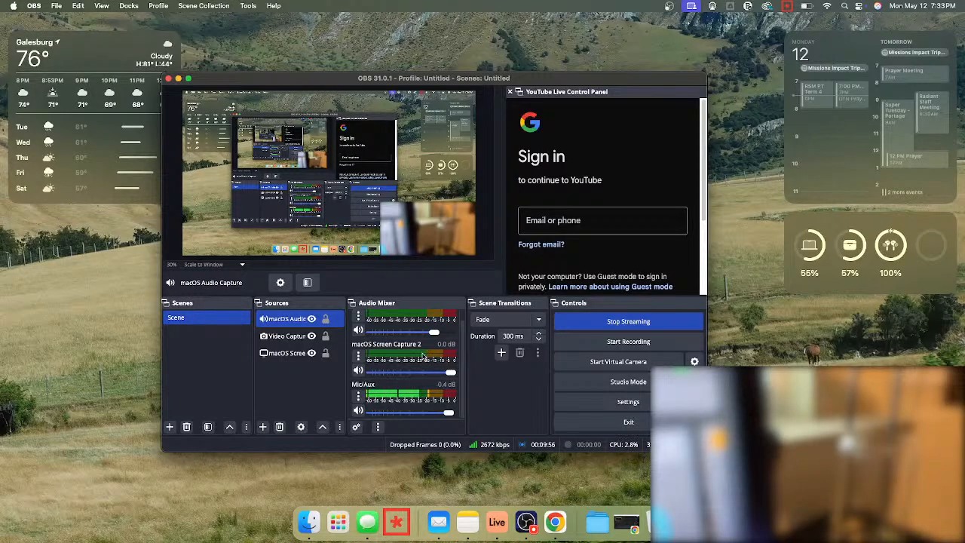
scroll(420, 359, "up", 1)
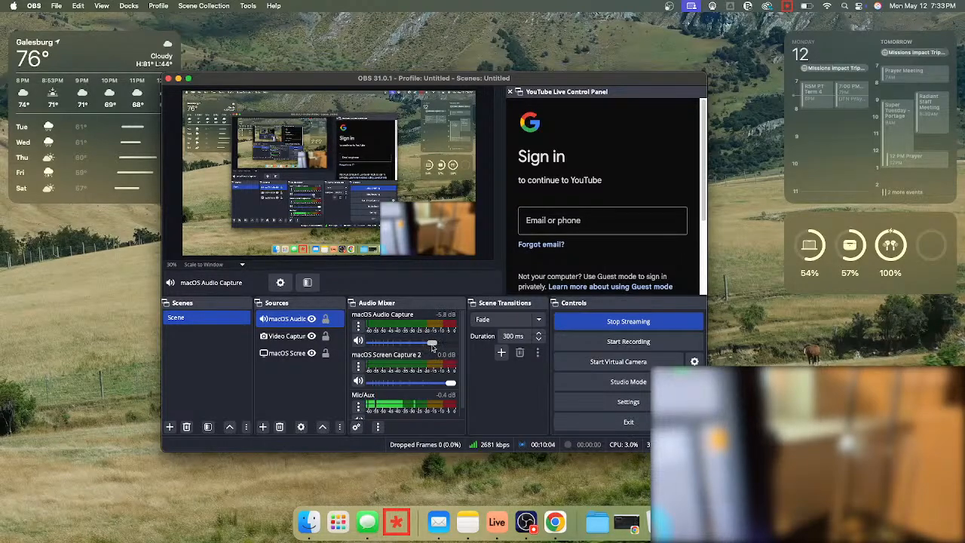
- Return to Live and play the arrangement from bar 82, jumping to bar 89 and bar 105
left_click(497, 522)
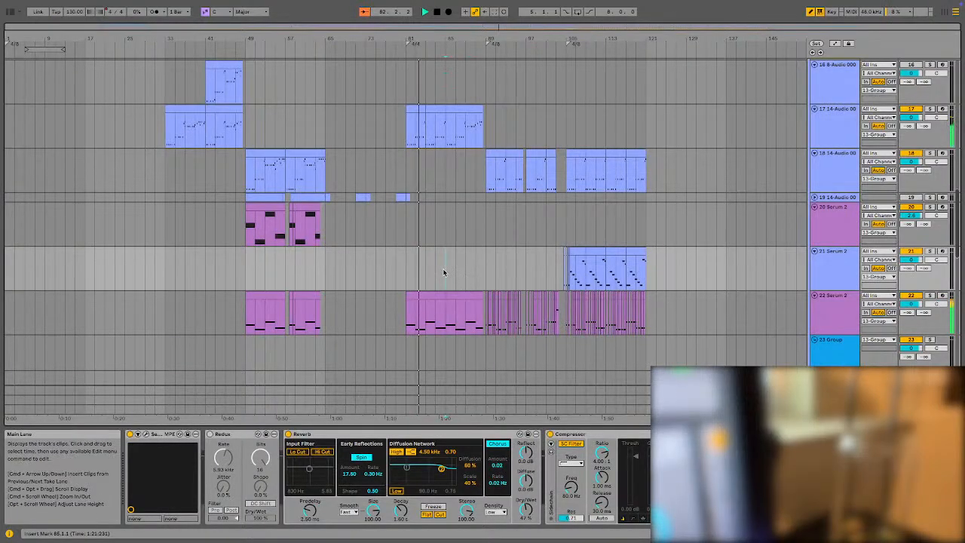
left_click(487, 266)
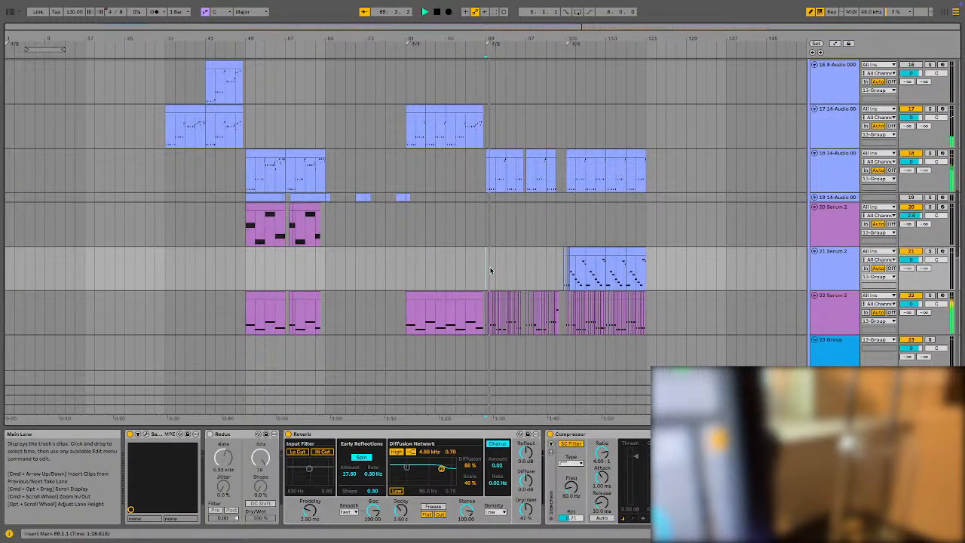
left_click(567, 274)
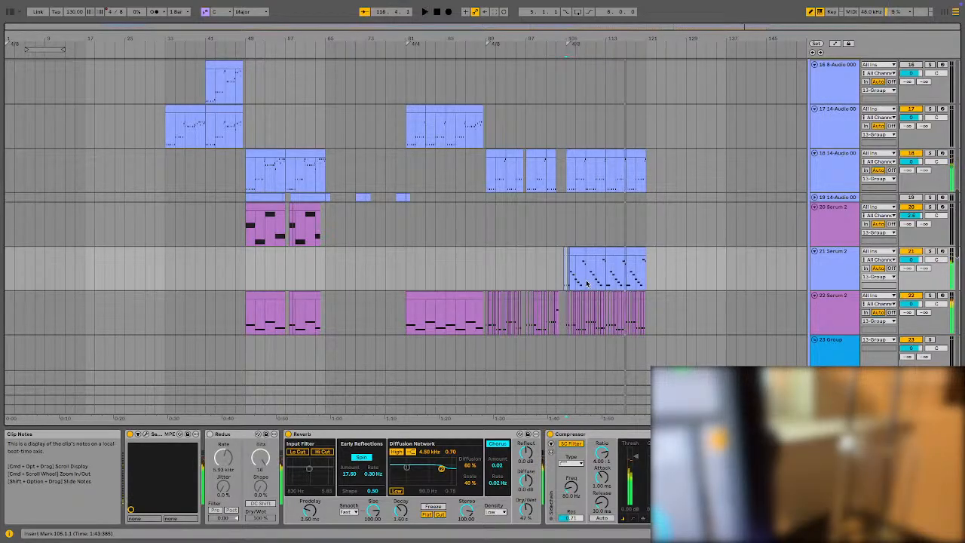
- Review the clips on all tracks of the arrangement, from the Serum 2 tracks up to the audio tracks
scroll(651, 158, "up", 6)
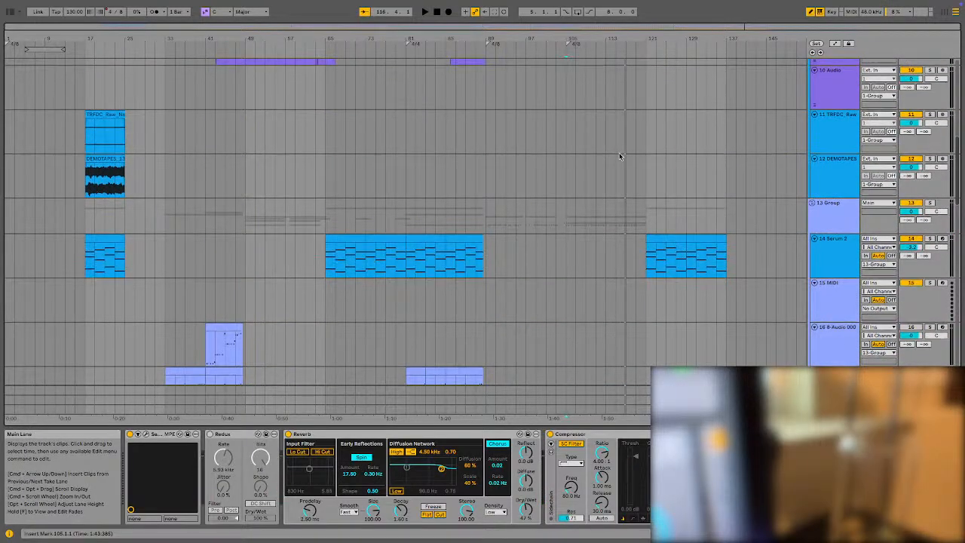
scroll(640, 302, "up", 4)
scroll(631, 300, "down", 4)
scroll(631, 300, "down", 3)
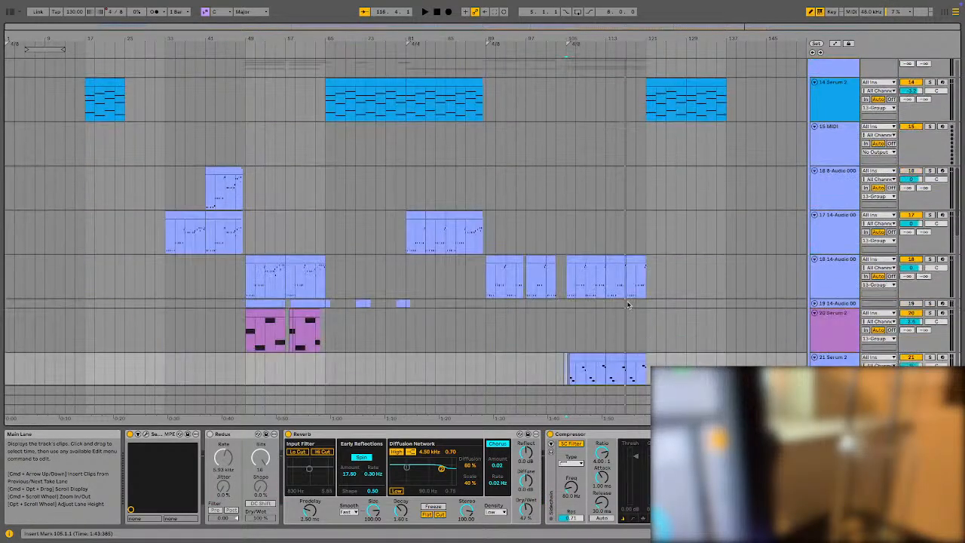
scroll(623, 315, "down", 8)
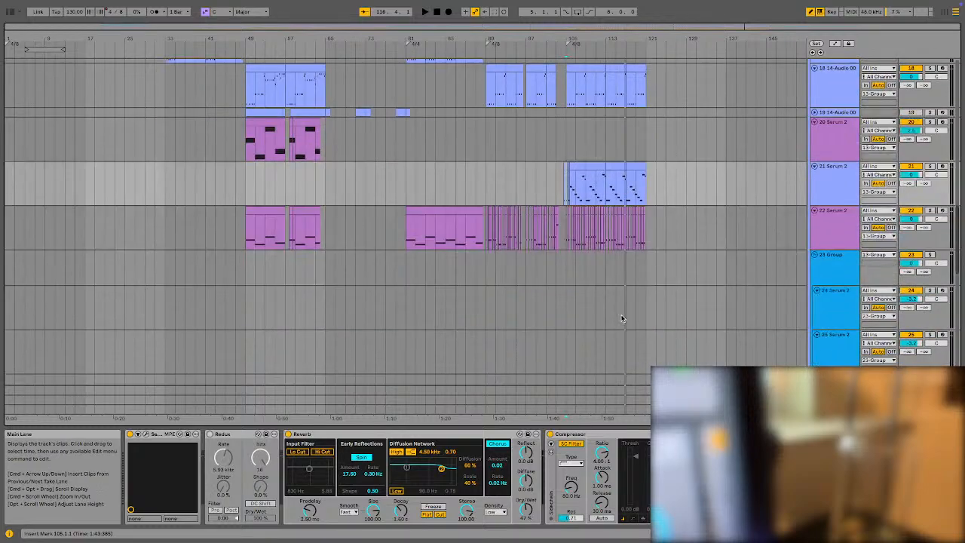
scroll(607, 316, "up", 5)
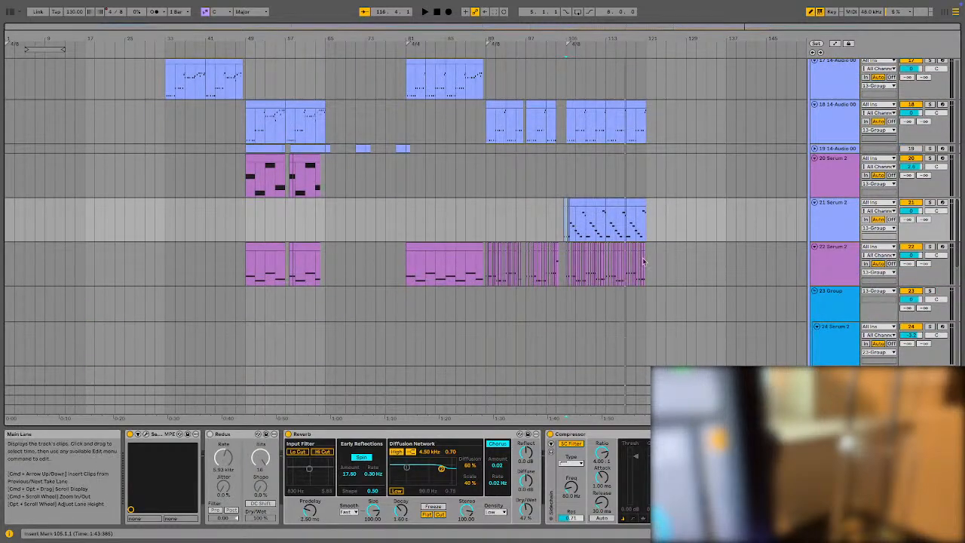
scroll(631, 271, "up", 14)
scroll(628, 275, "up", 2)
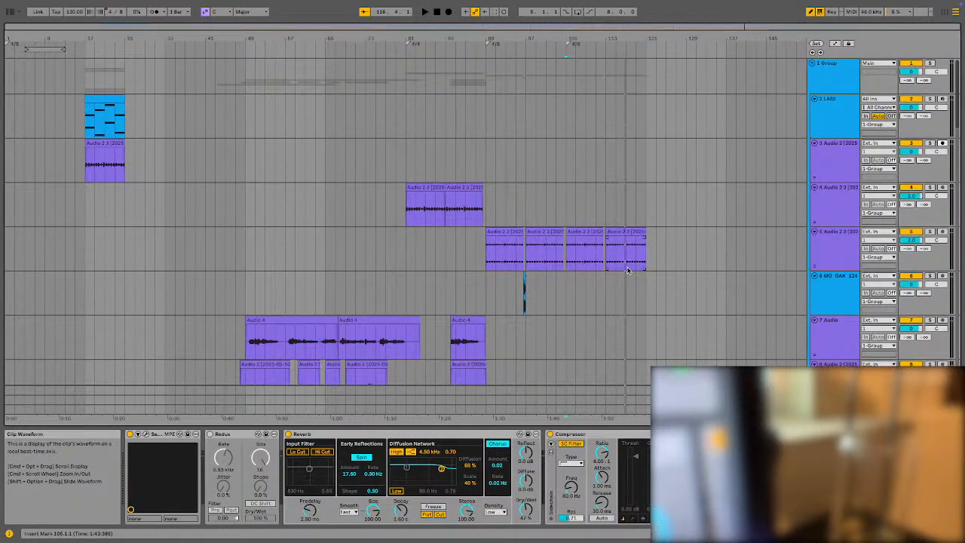
scroll(595, 256, "down", 3)
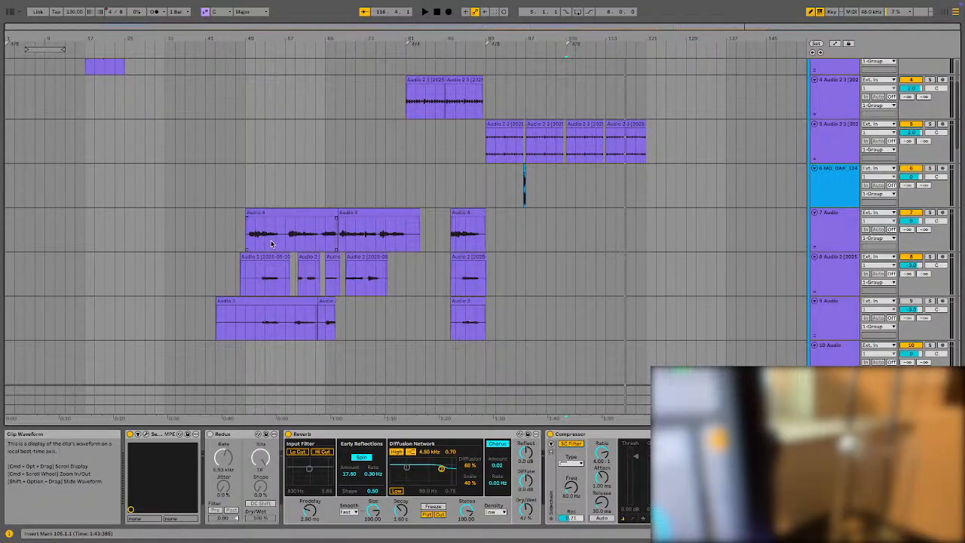
- Select bars 49 to 107 across audio tracks 7 to 9, and move the insert marker to bar 117 on track 6
left_click_drag(248, 235, 577, 335)
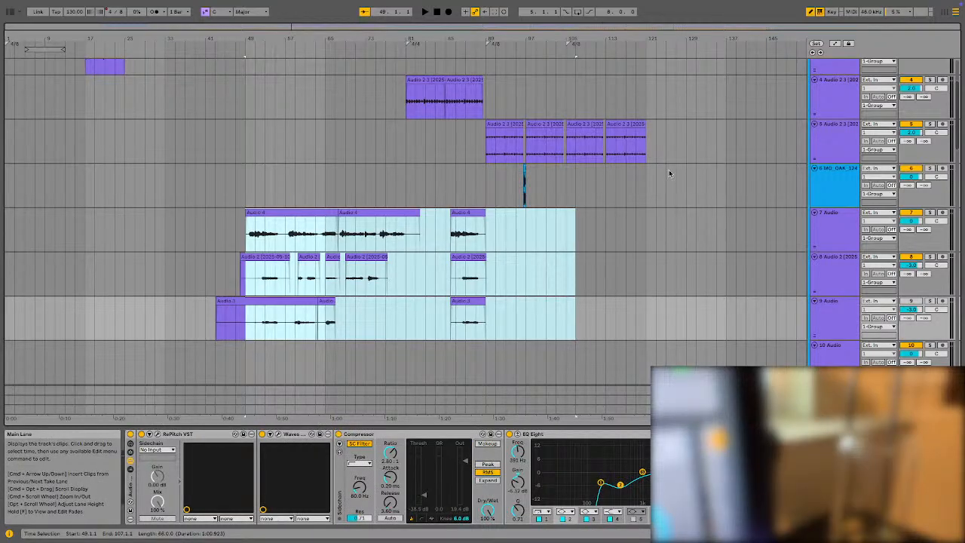
left_click(626, 175)
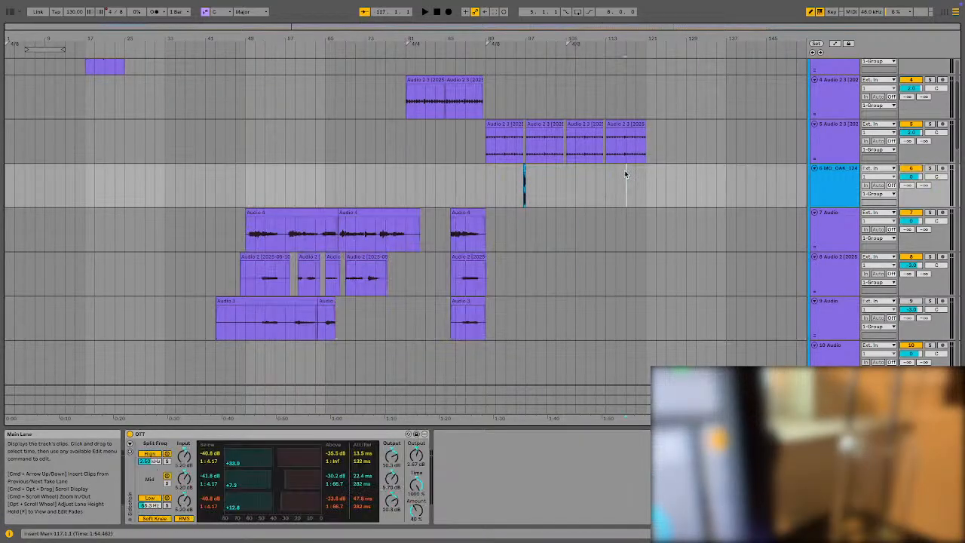
scroll(630, 238, "up", 3)
scroll(631, 242, "down", 15)
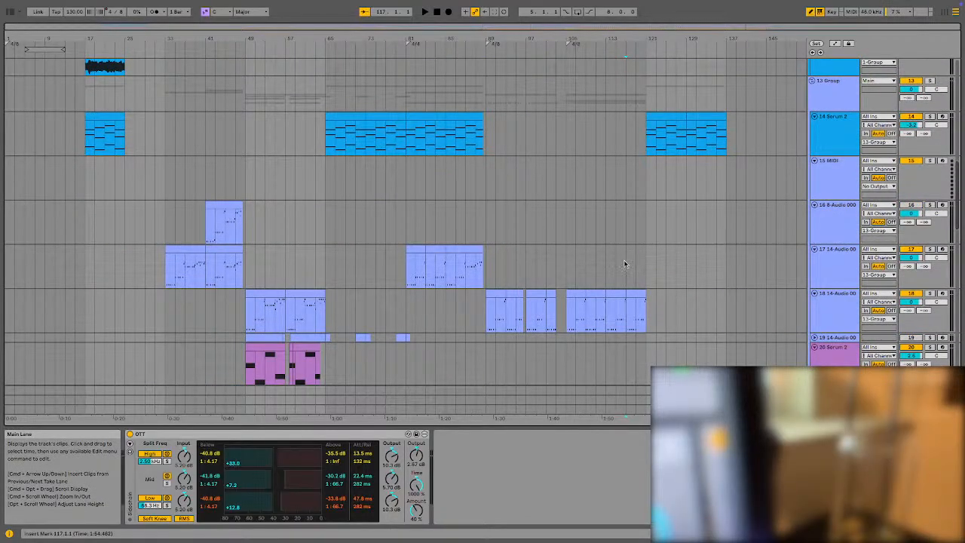
scroll(630, 254, "down", 7)
scroll(626, 266, "up", 4)
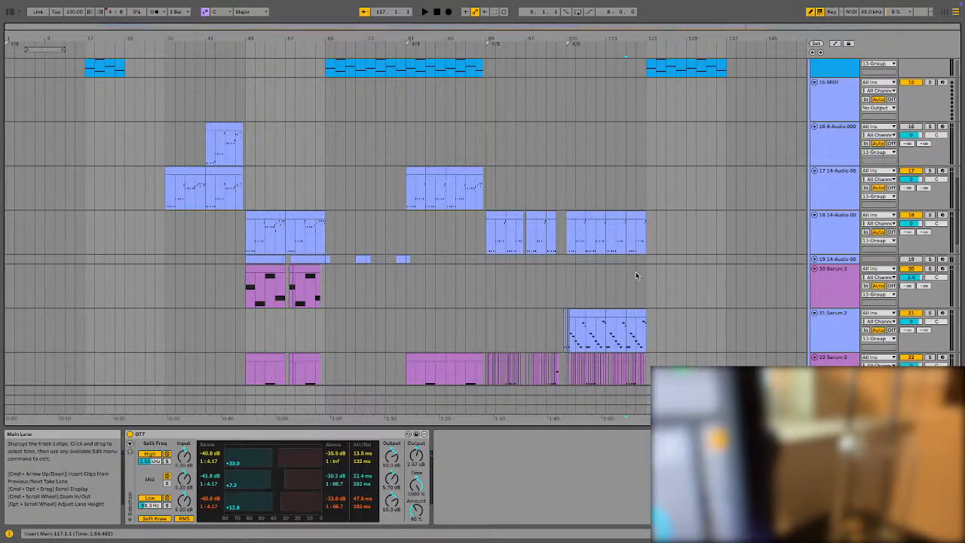
- Save the current Live Set
scroll(636, 274, "up", 4)
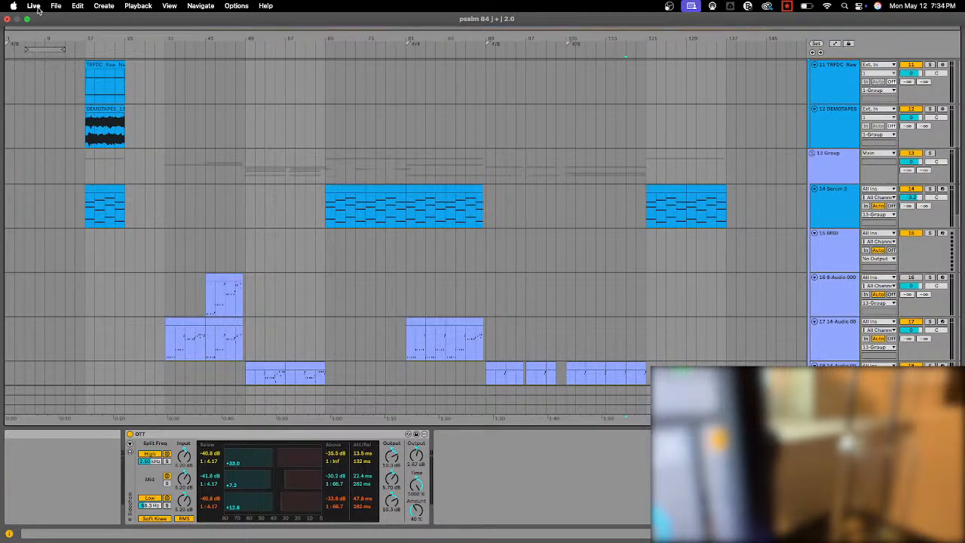
left_click(56, 5)
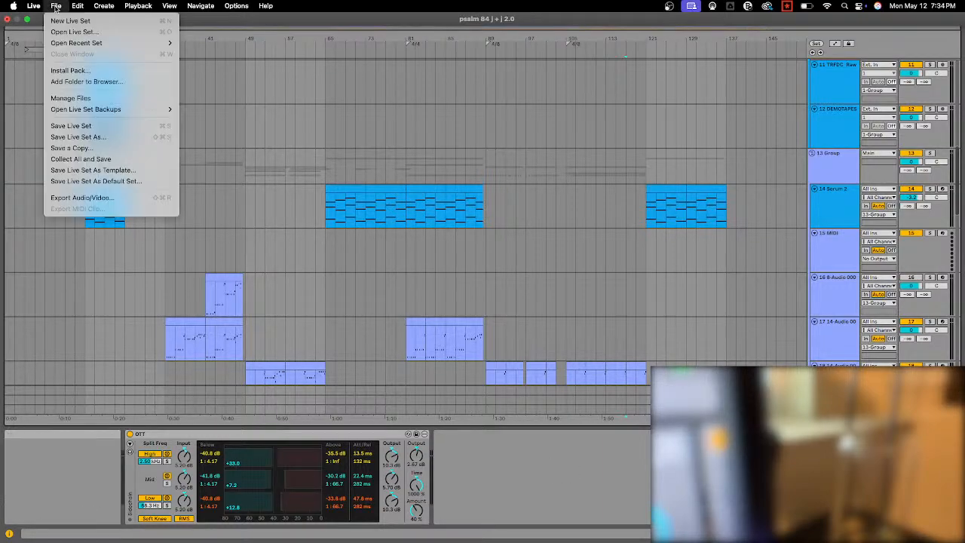
left_click(108, 126)
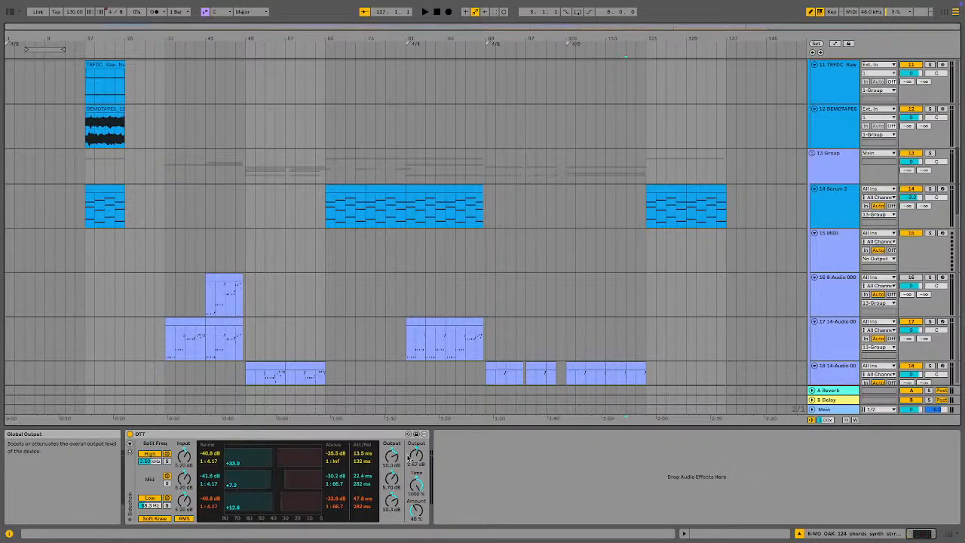
- Switch to OBS, remove the Video Capture Device source from the scene, and return to Live
mouse_move(309, 532)
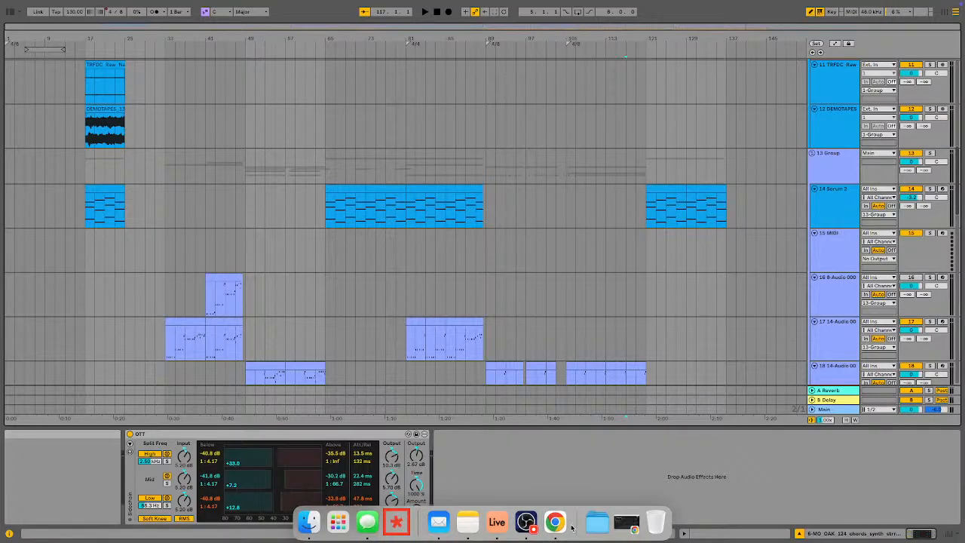
left_click(526, 522)
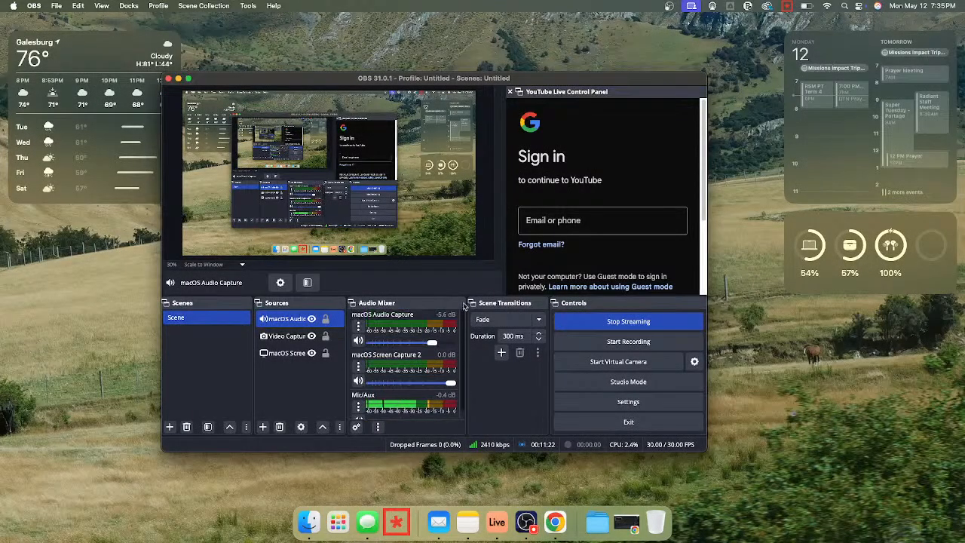
left_click(285, 335)
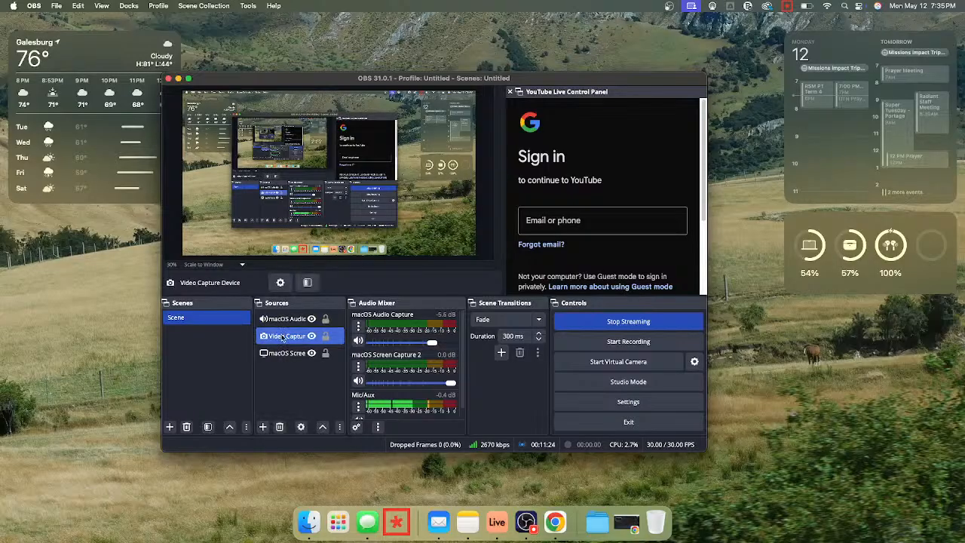
left_click(280, 428)
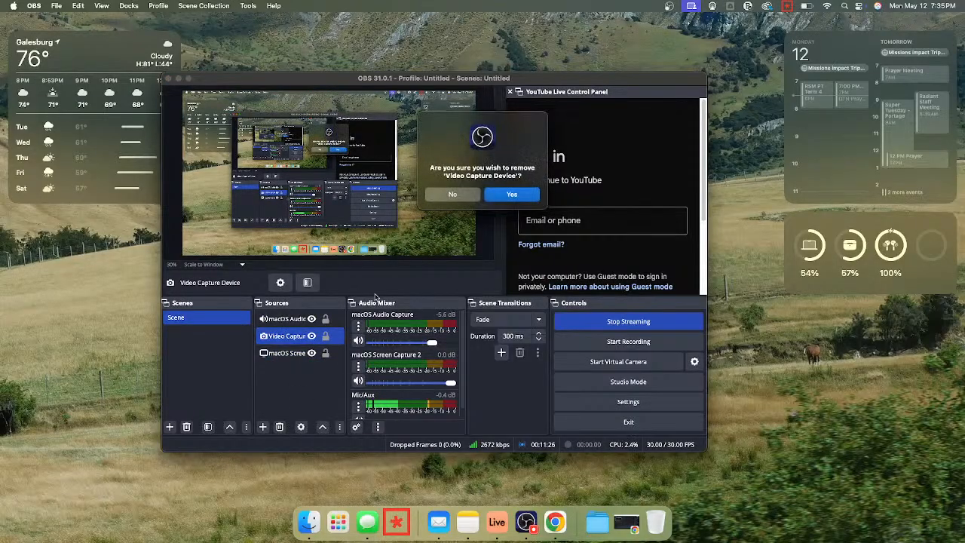
left_click(503, 196)
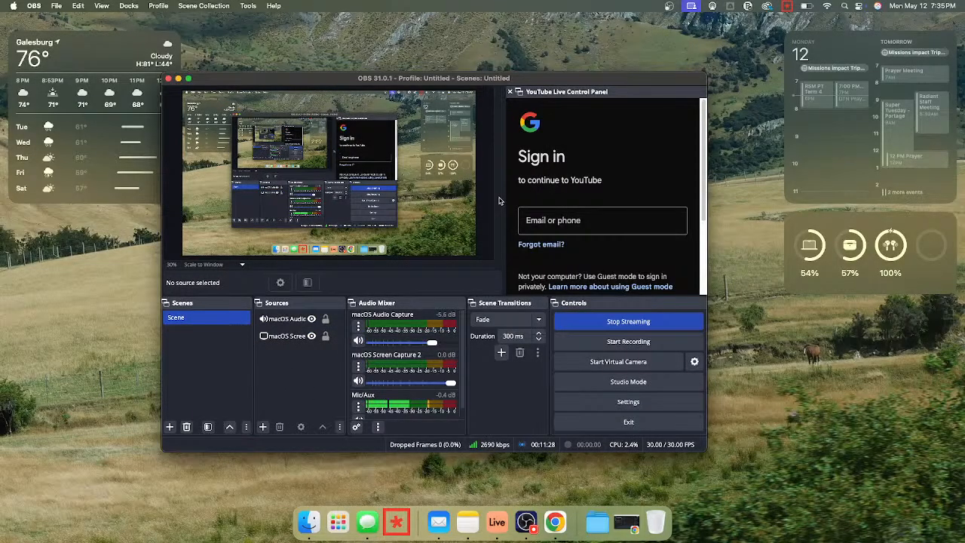
left_click(497, 522)
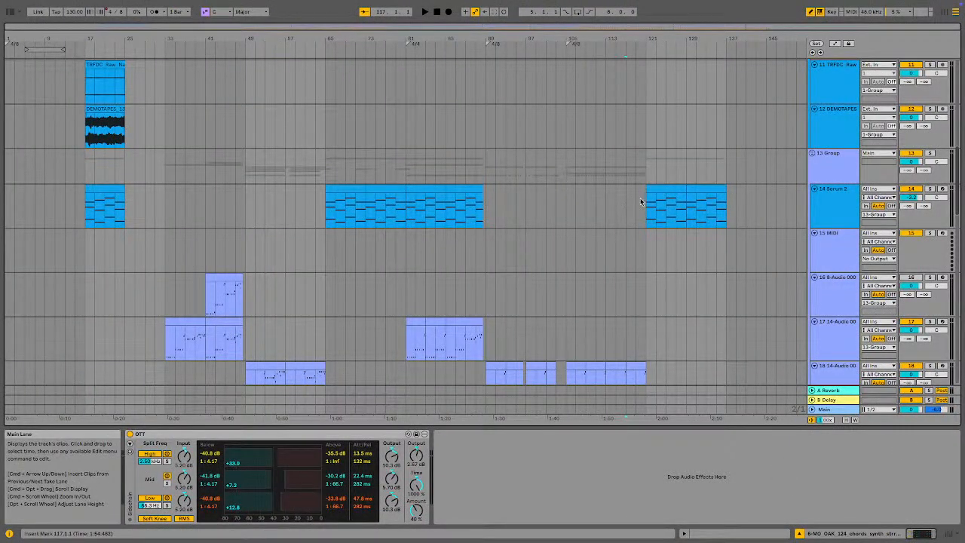
- Play the arrangement from bar 119 into the section starting at bar 121, and stop playback
scroll(567, 227, "up", 3)
scroll(567, 230, "down", 8)
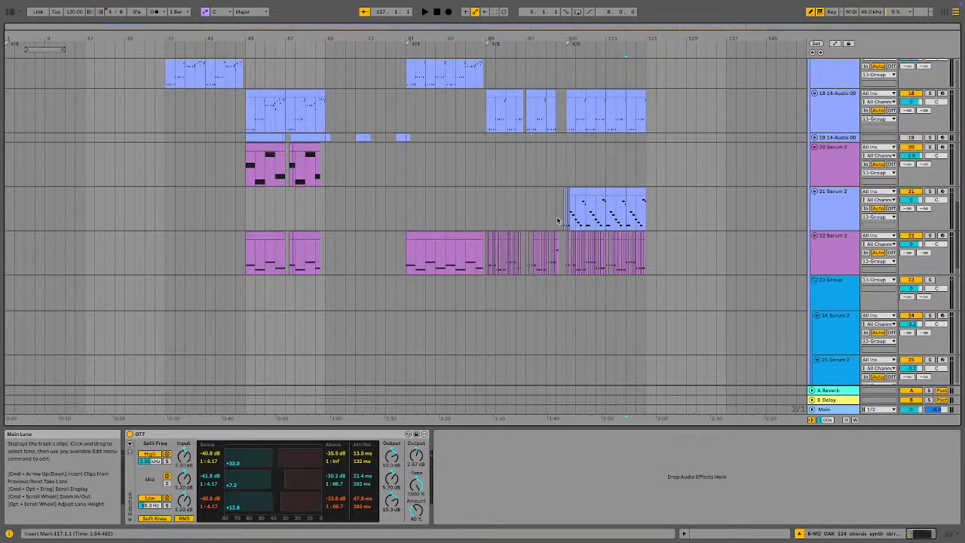
left_click(559, 221)
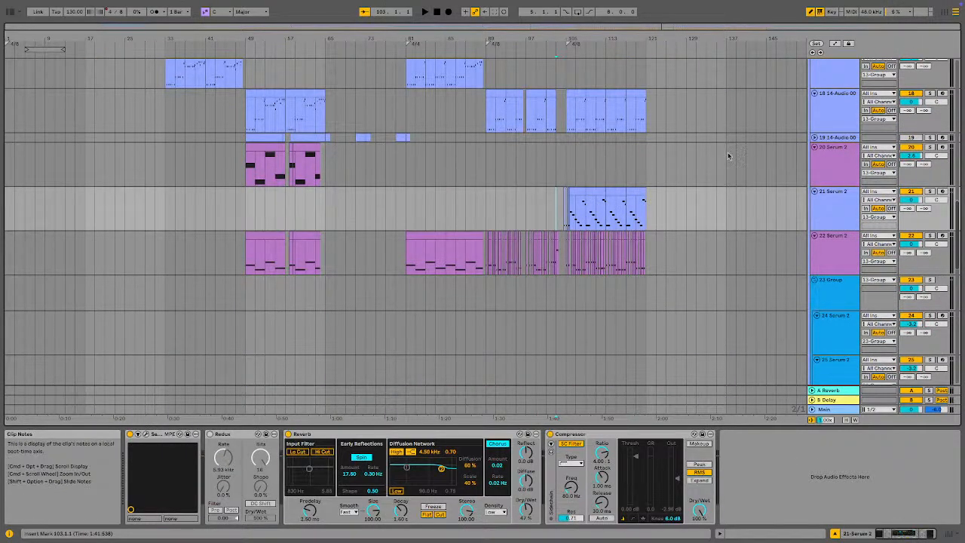
left_click(637, 169)
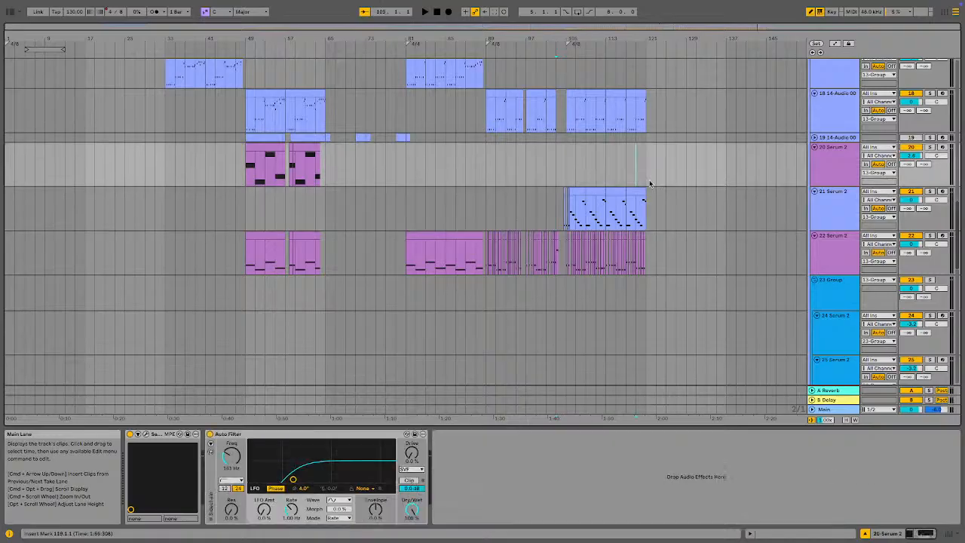
key("space")
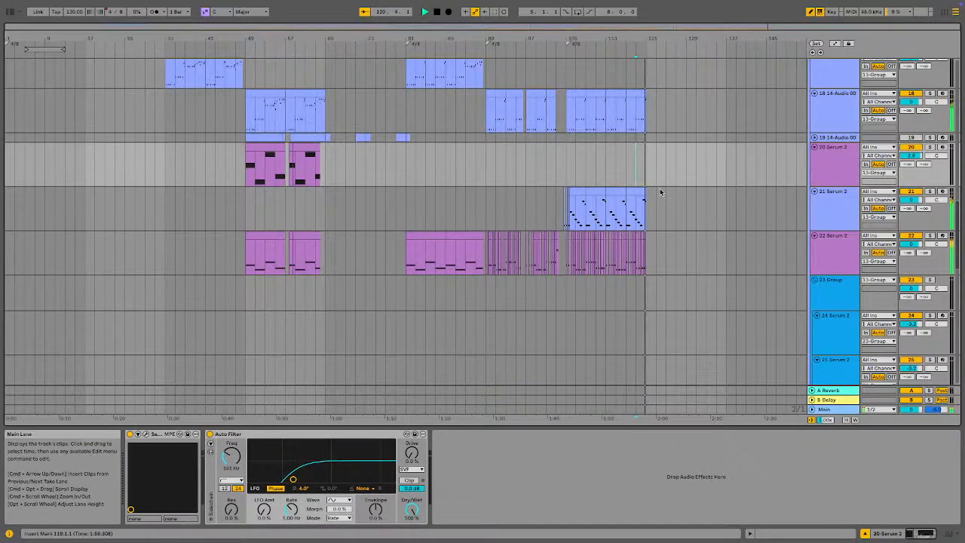
key("space")
- Select the Serum 2 clip at bars 121 to 129 on track 14, solo the track, and play the clip
scroll(620, 174, "up", 10)
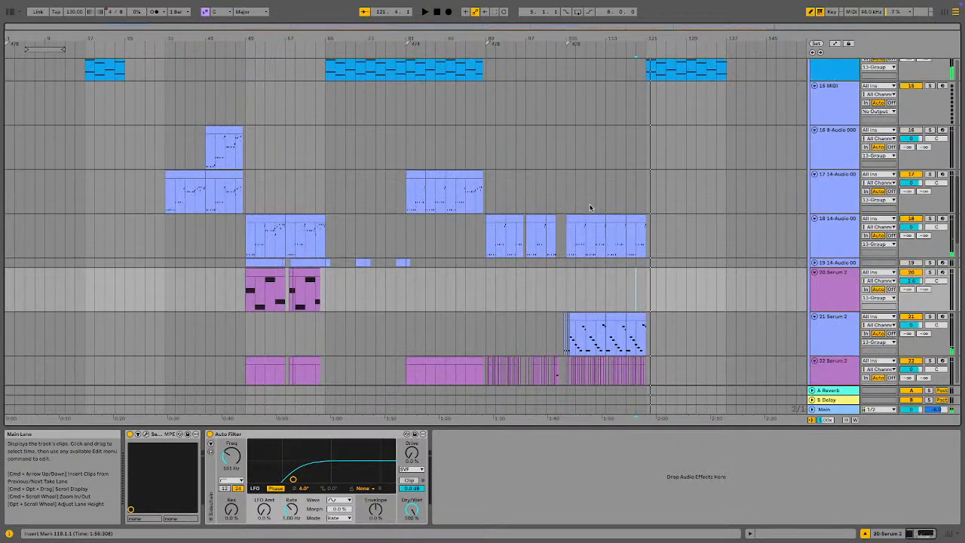
left_click(674, 170)
left_click(673, 170)
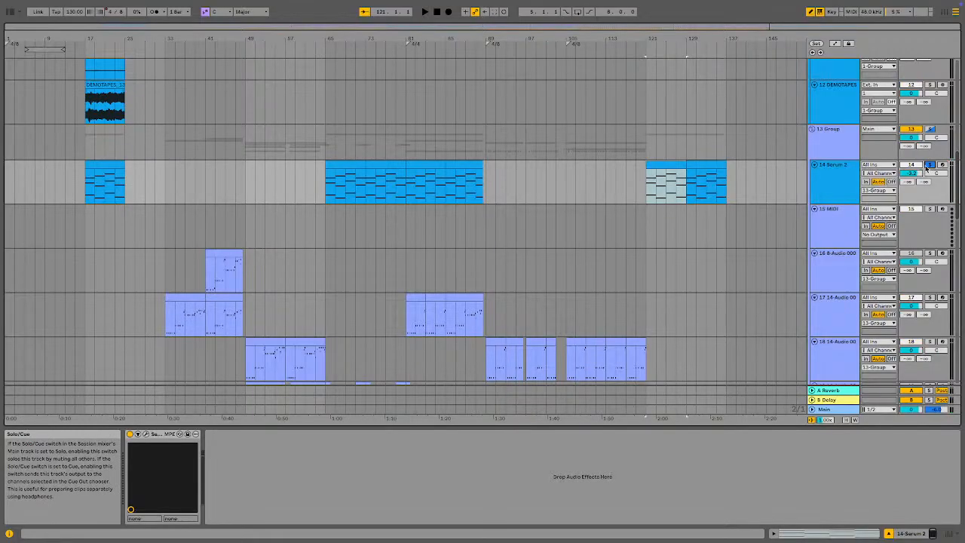
key("space")
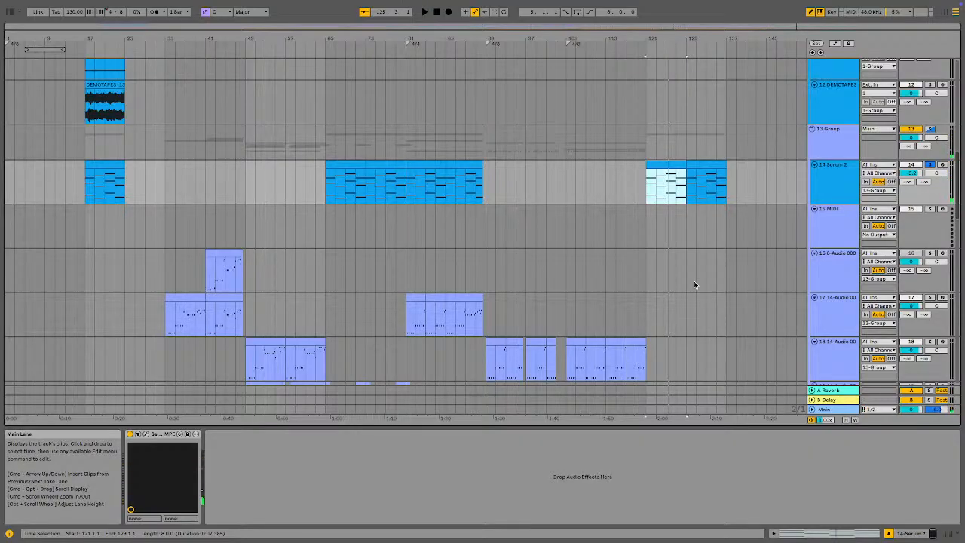
- Place the insert marker at bar 41 on track 17, and turn off the solo on Serum 2 track 14
left_click(208, 317)
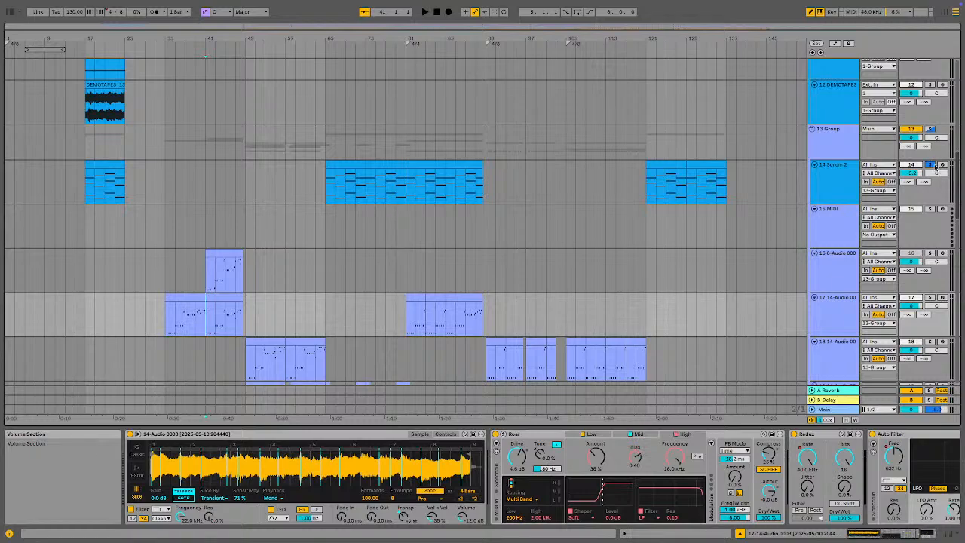
scroll(146, 242, "up", 15)
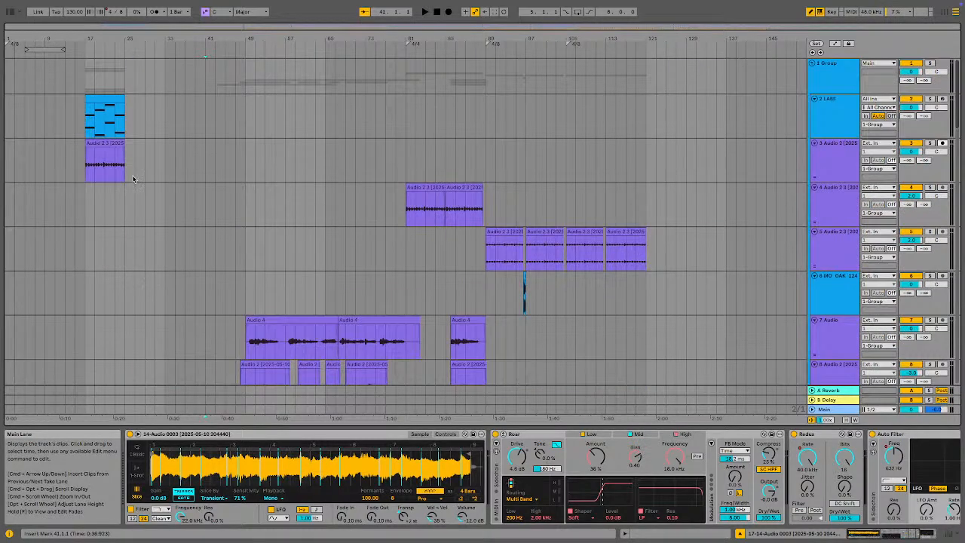
- Solo LABS track 2, play its clip from bar 17, and turn the solo off
left_click(84, 120)
left_click(931, 99)
key("space")
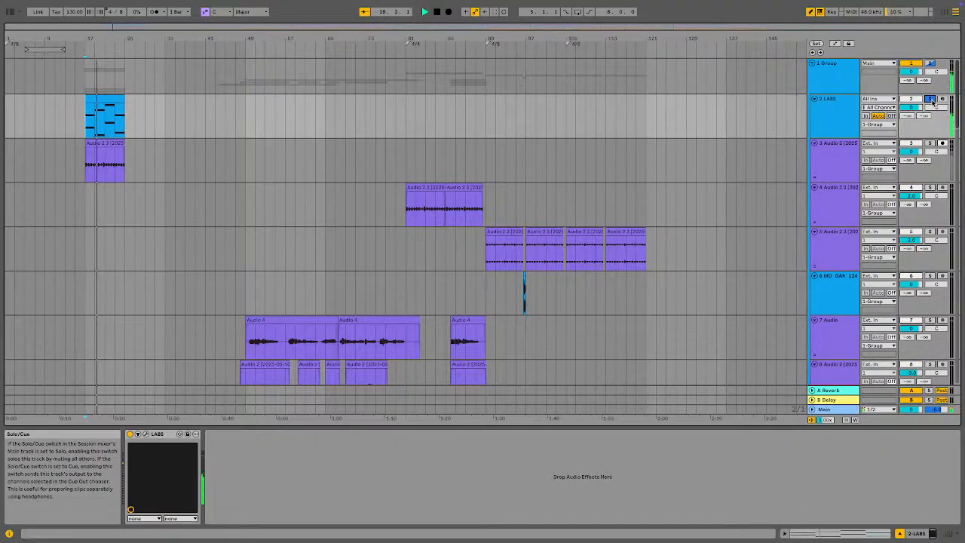
left_click(931, 99)
- Solo audio track 3, check the notes of the LABS clip, and play track 3 from bar 17
left_click(930, 143)
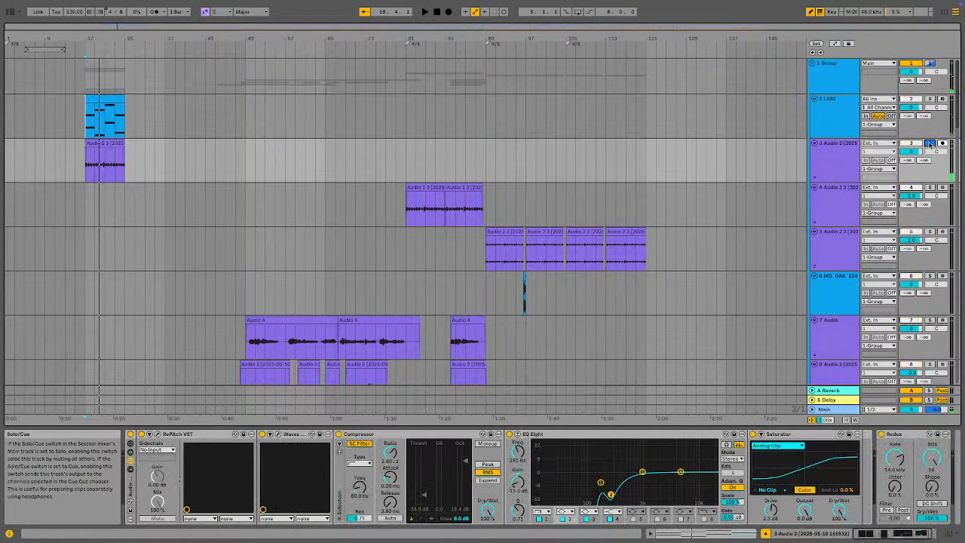
left_click(738, 535)
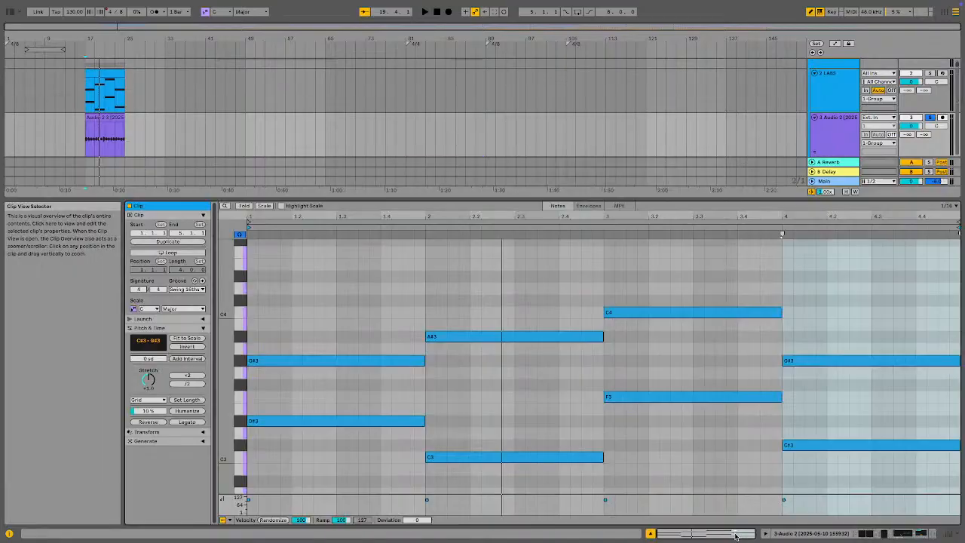
key("shift+Tab")
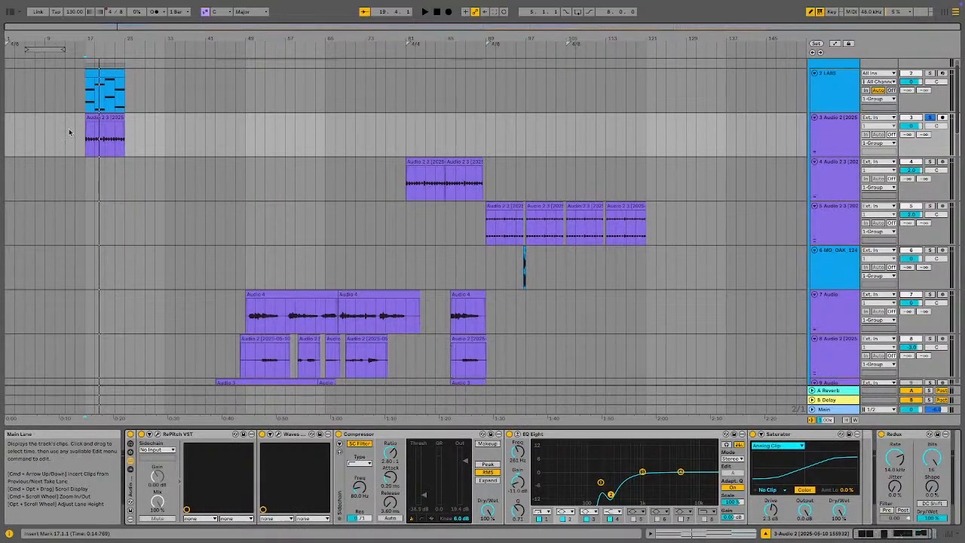
key("space")
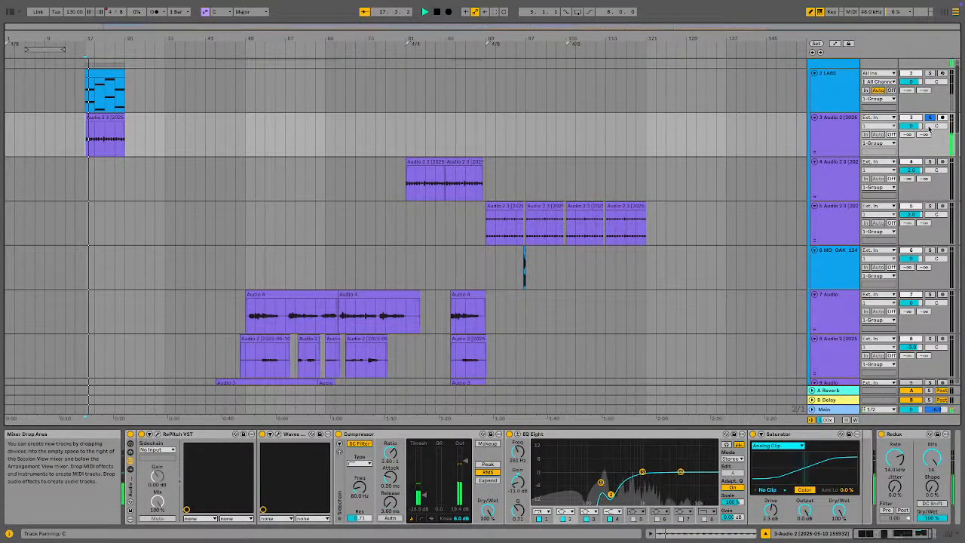
key("space")
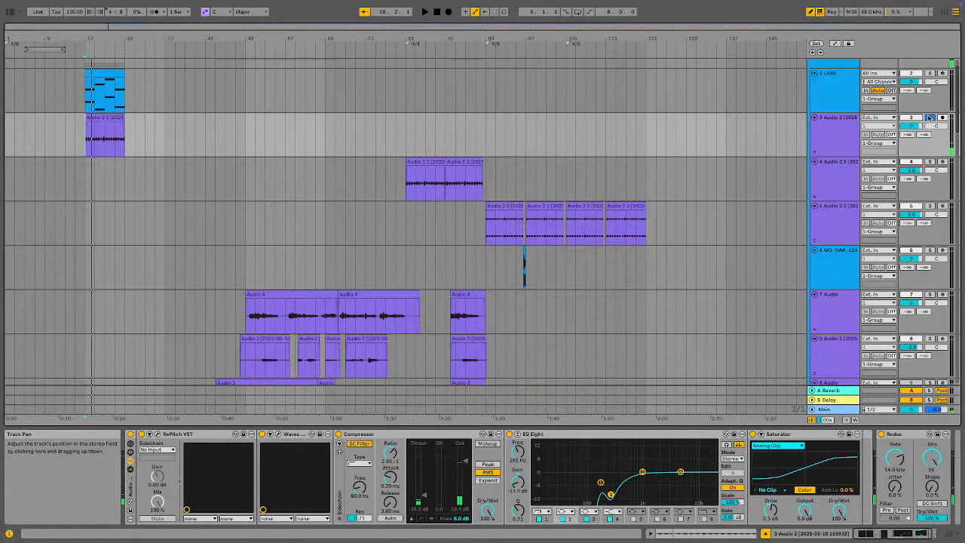
- Audition the clips on tracks 11 and 12 in solo from bar 17, and leave both tracks unsoloed
scroll(120, 187, "down", 8)
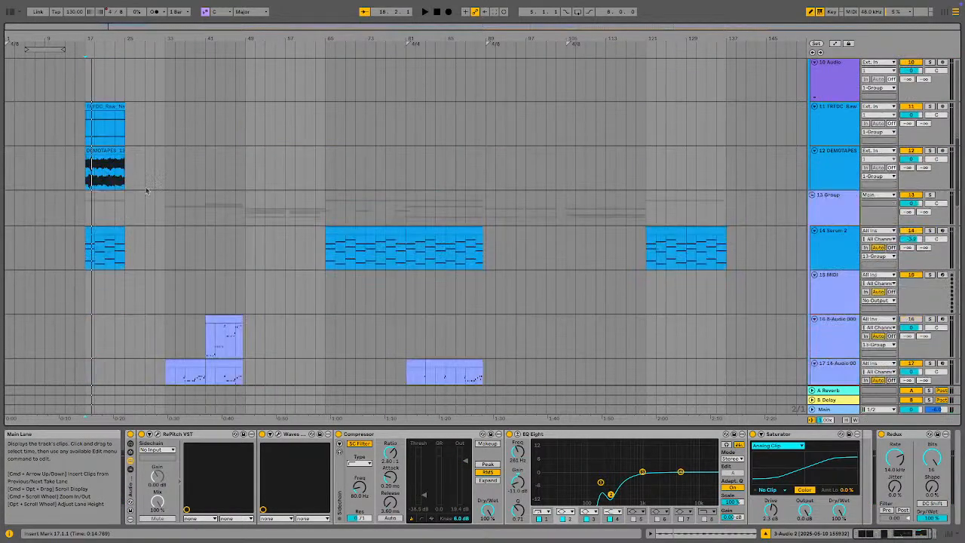
left_click(930, 107)
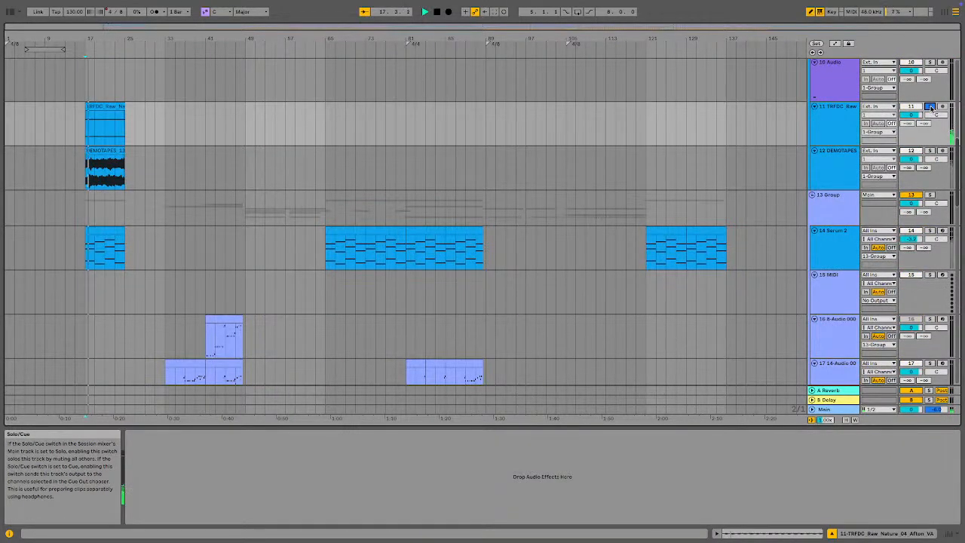
left_click(930, 151)
key("space")
left_click(930, 151)
key("space")
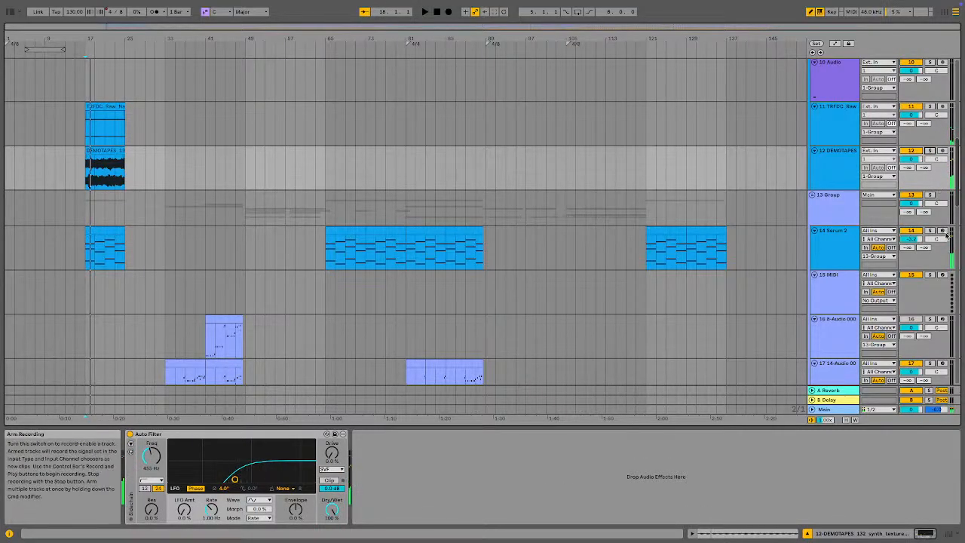
- Select the audio clip at bars 17 to 25 on track 28, solo the track, and play the clip
scroll(164, 294, "down", 10)
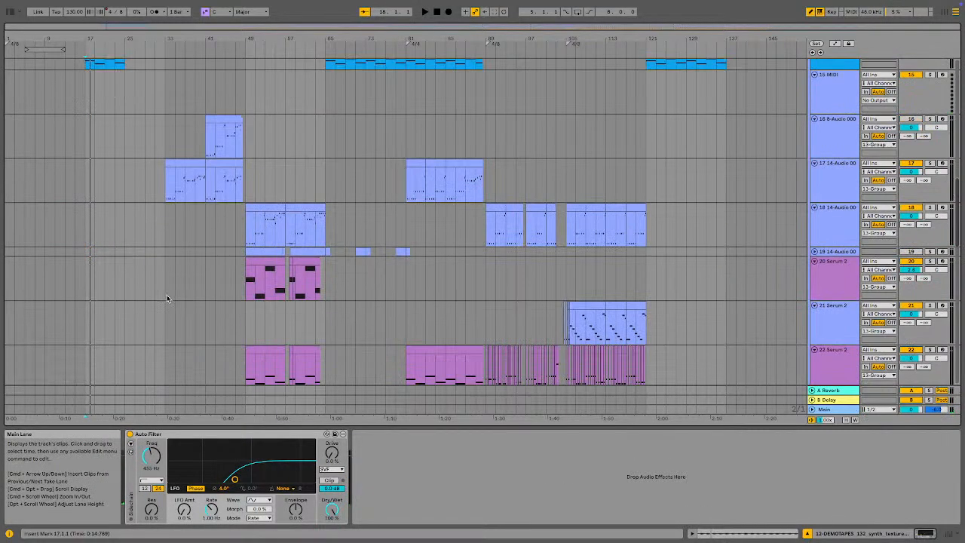
scroll(173, 306, "down", 5)
scroll(122, 168, "up", 4)
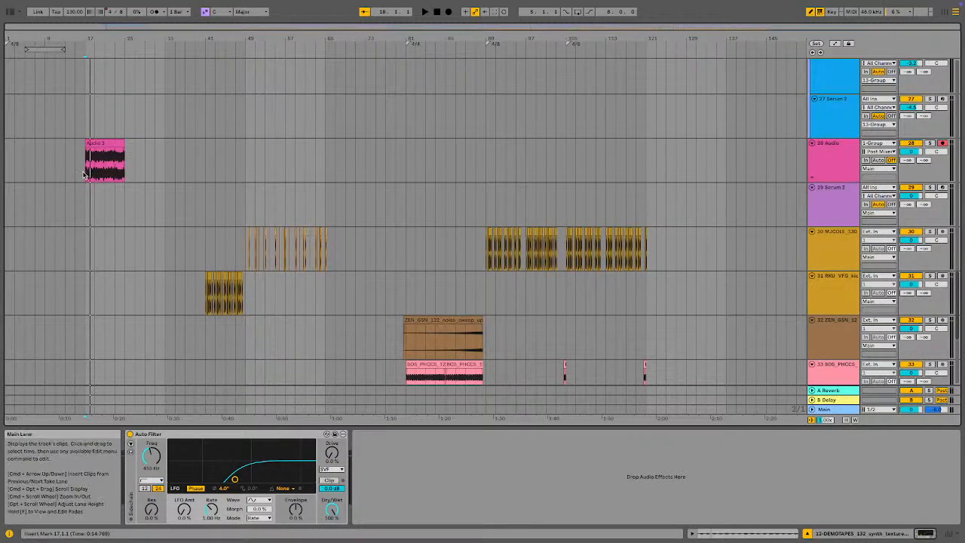
left_click_drag(90, 162, 112, 162)
left_click(829, 143)
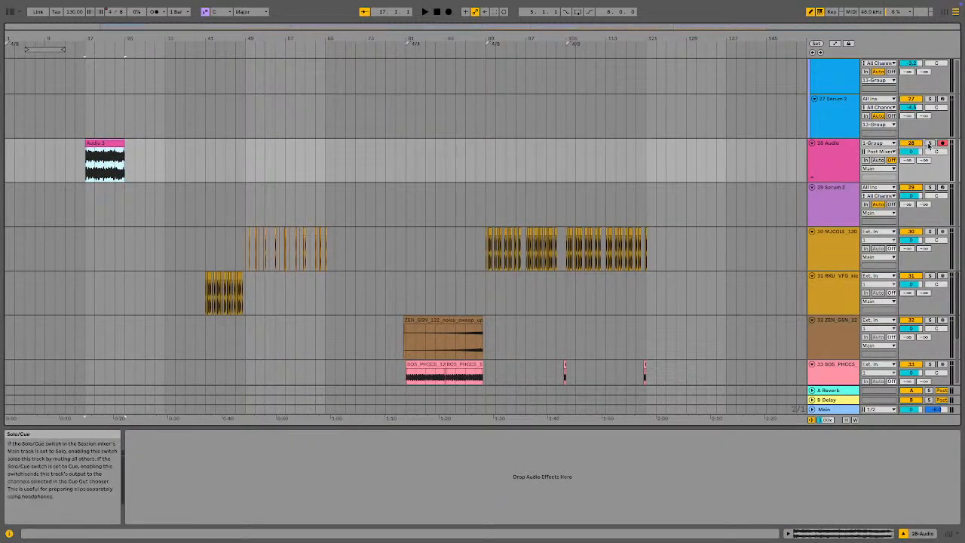
key("space")
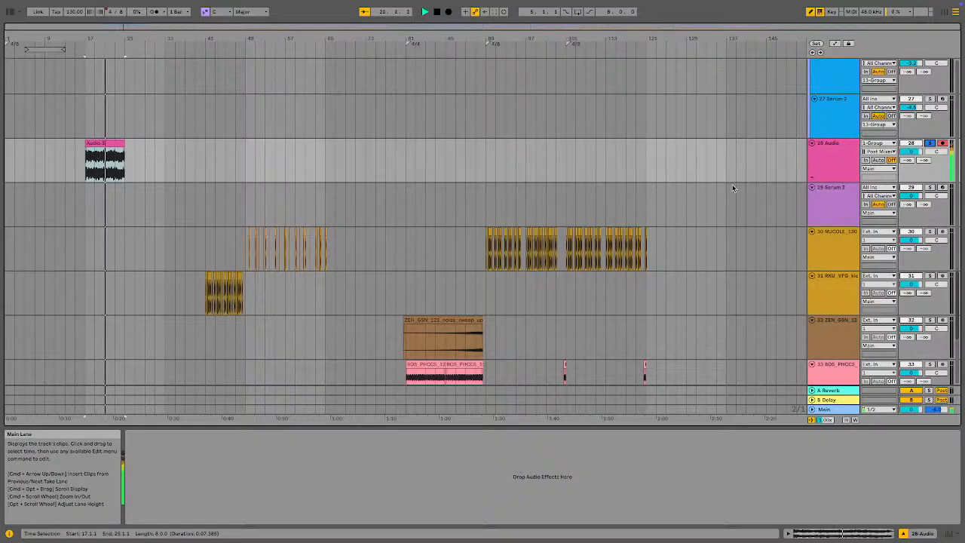
key("space")
- Solo track 17 and play its MIDI clips from bar 33 past bar 41
scroll(125, 306, "up", 5)
scroll(302, 260, "up", 8)
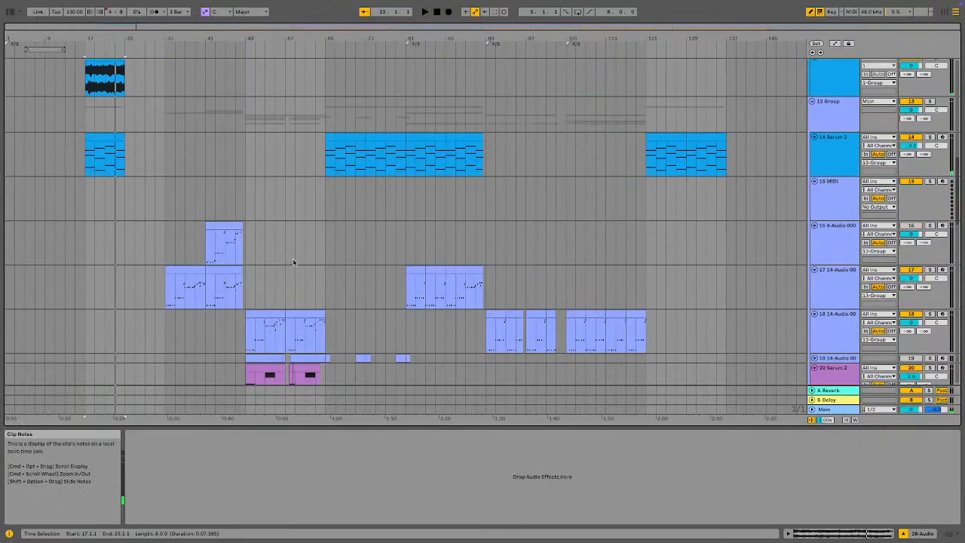
left_click(181, 295)
key("s")
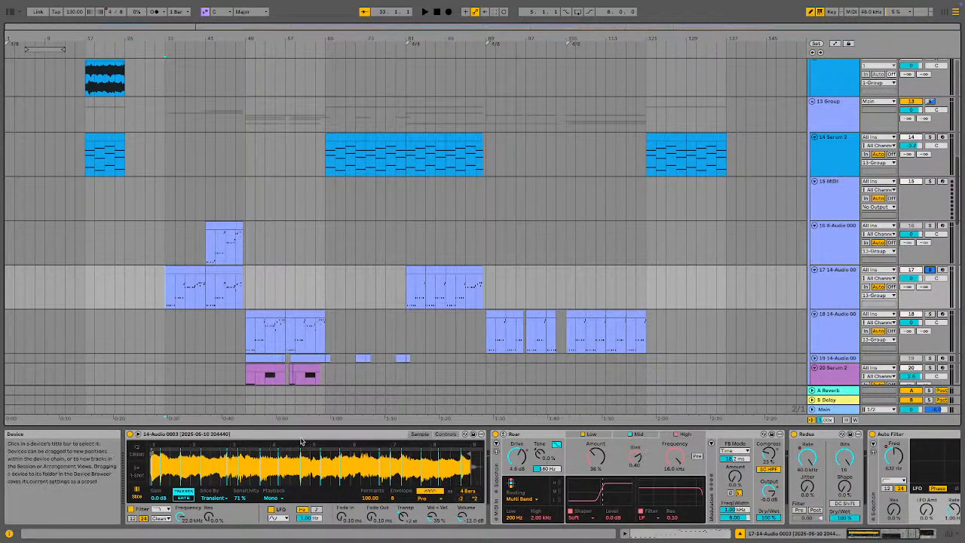
key("space")
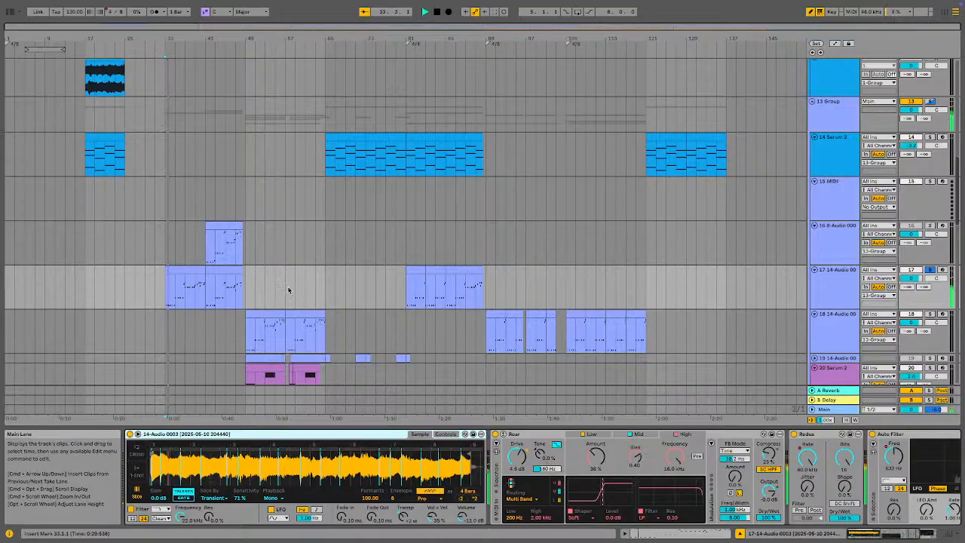
key("space")
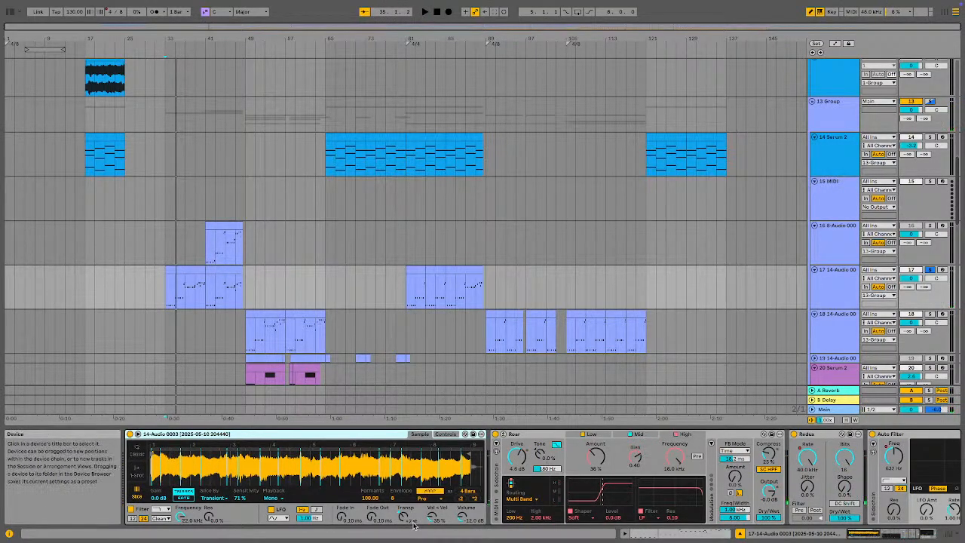
left_click(162, 294)
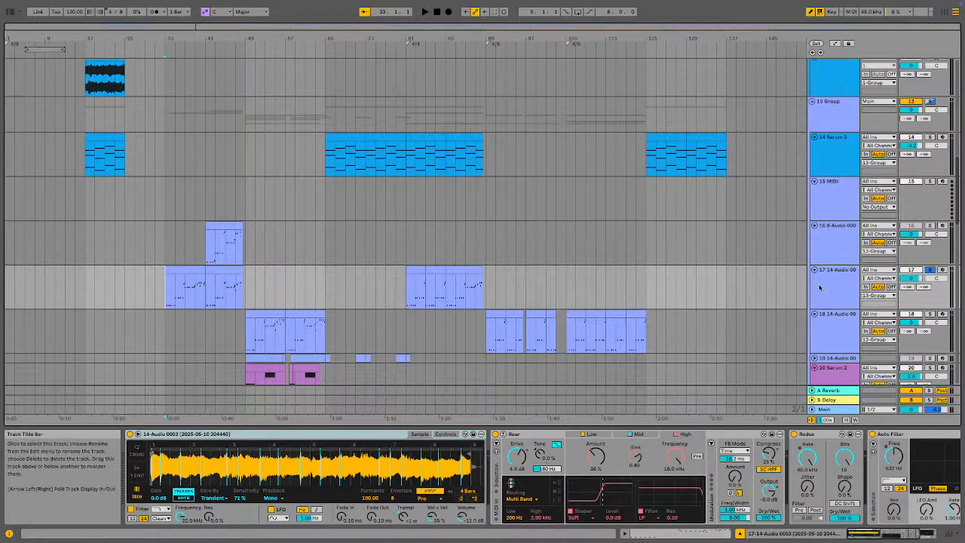
key("space")
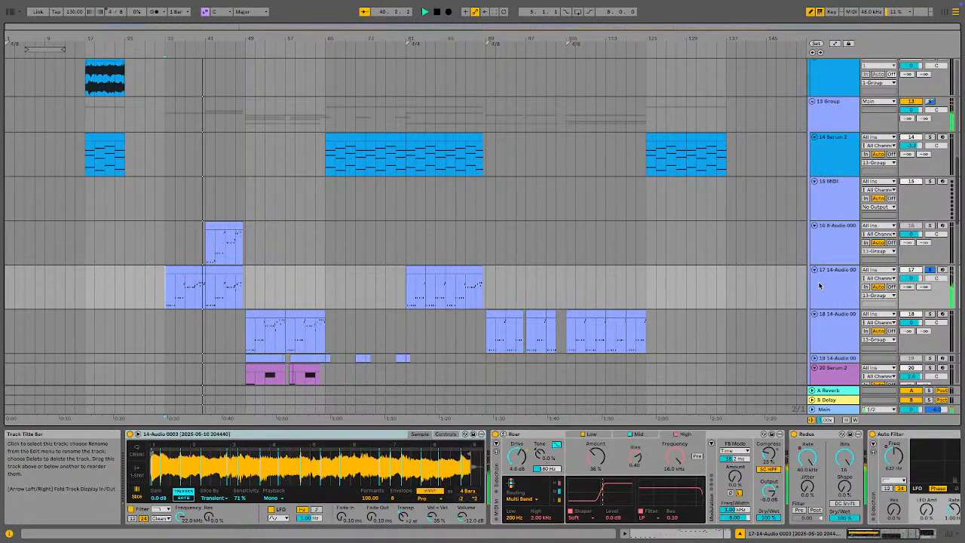
key("space")
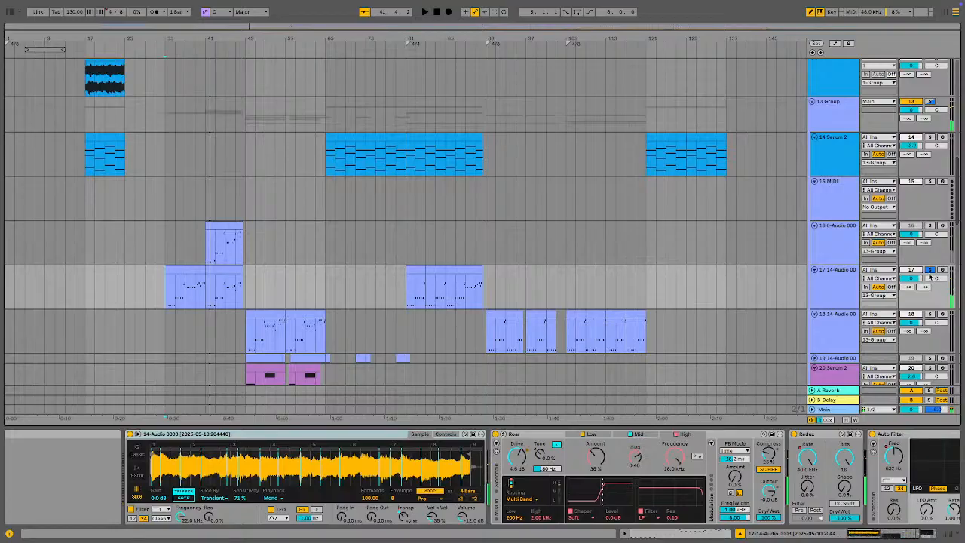
- Copy the MIDI clip at bars 33 to 41 on track 17 and paste it at bar 121
left_click(186, 271)
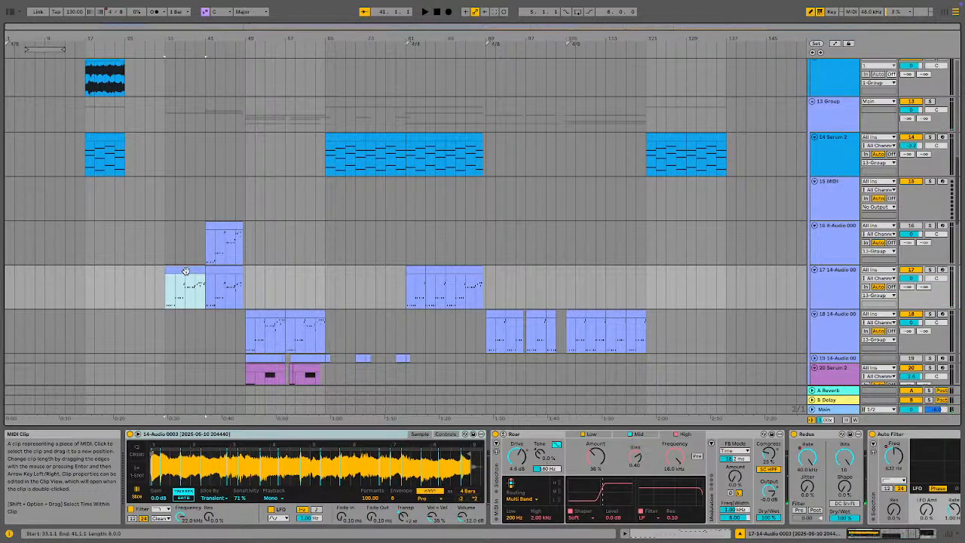
left_click(644, 282)
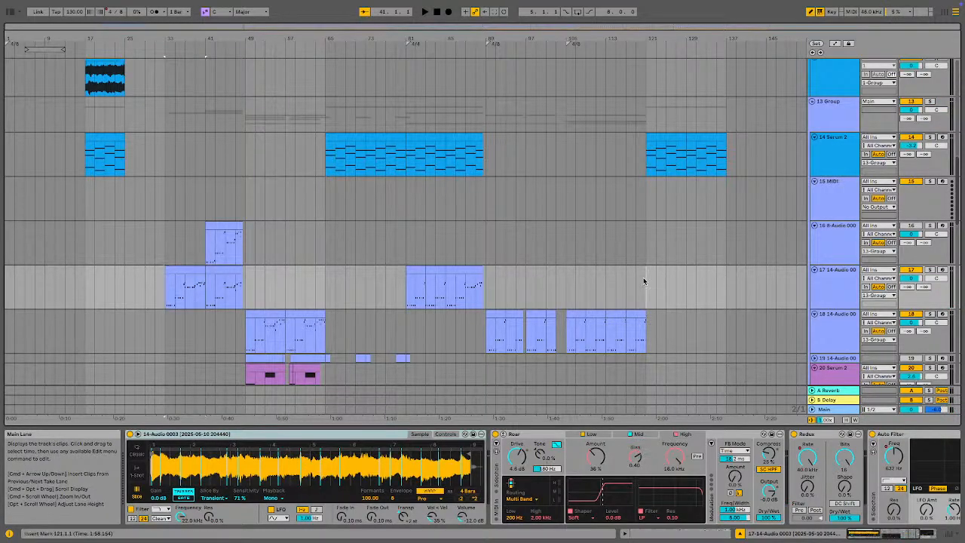
key("ctrl+v")
- Delete the Serum 2 clip at bars 121 to 129 on track 14 and play the transition from bar 117
left_click(636, 285)
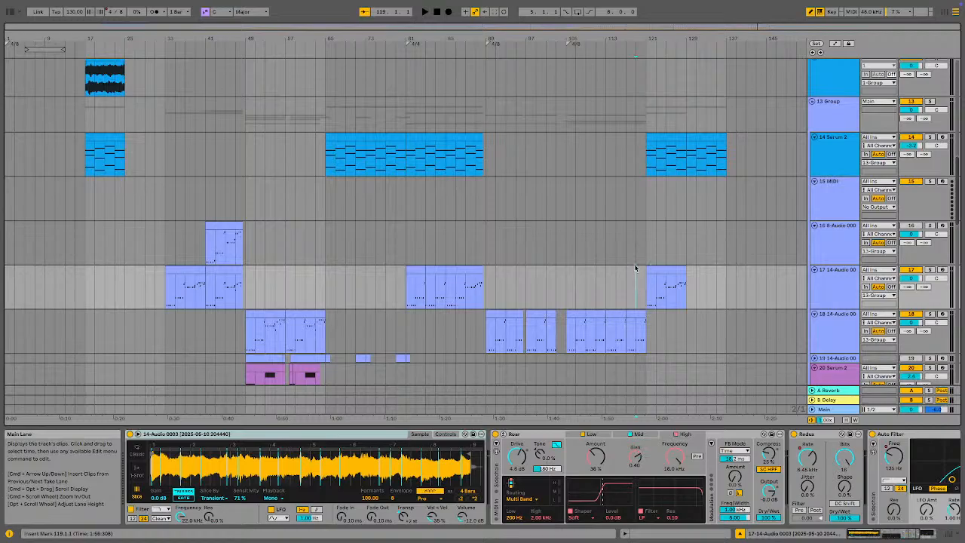
left_click(673, 136)
key("Delete")
left_click(625, 297)
key("space")
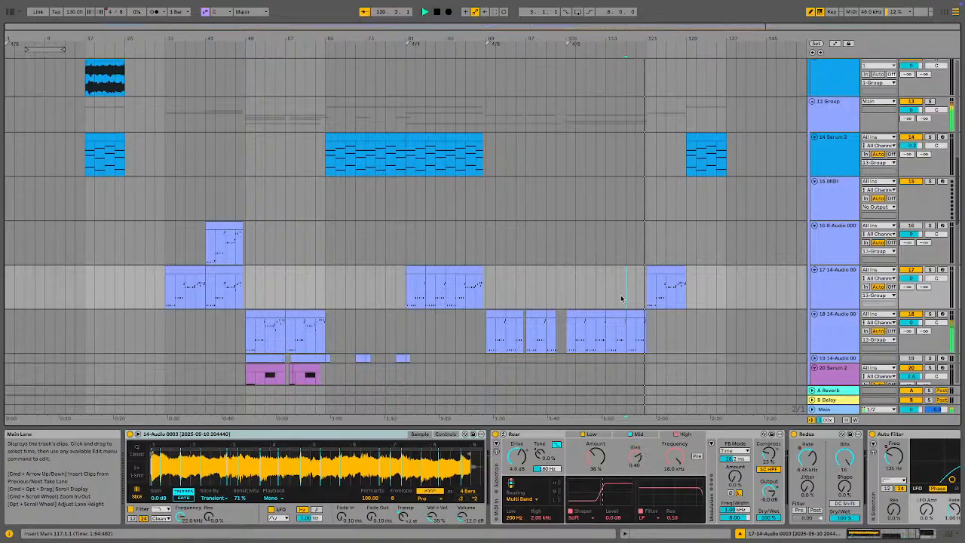
key("space")
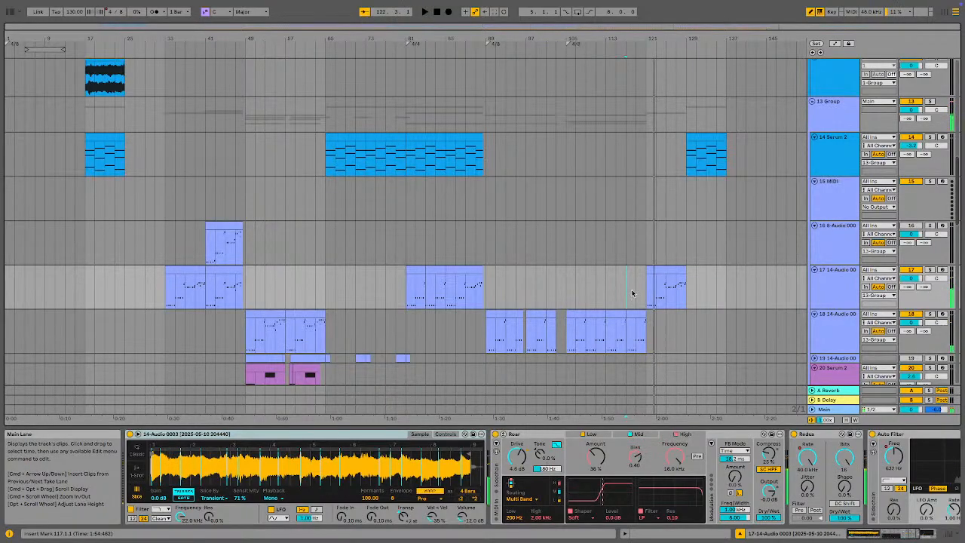
- Show track 17's Auto Filter frequency automation and play its clip from bar 121 to bar 129
left_click(884, 536)
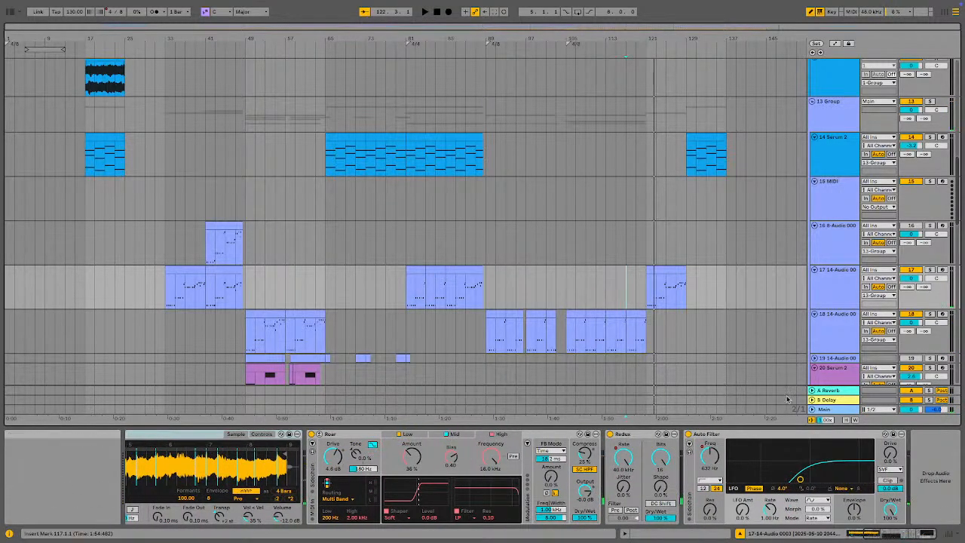
left_click(835, 43)
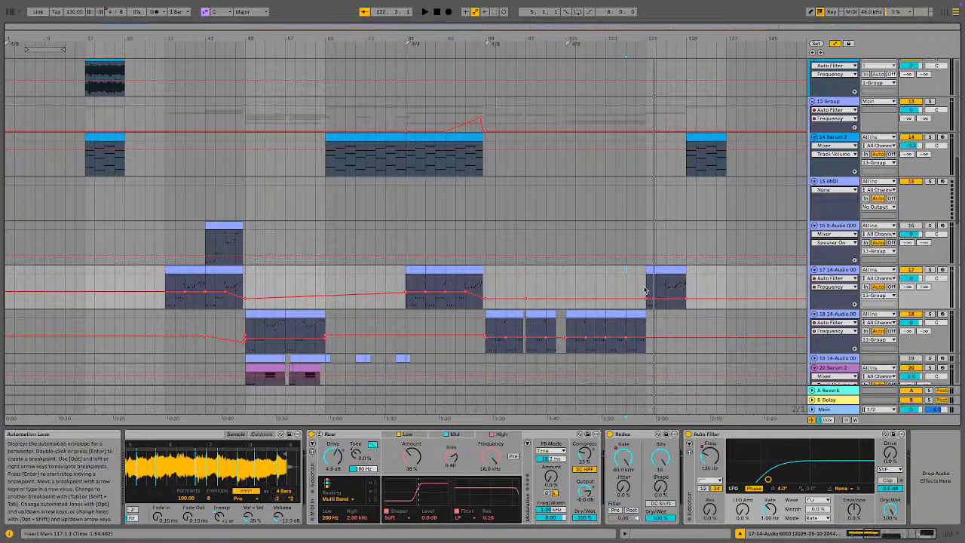
left_click(649, 288)
key("space")
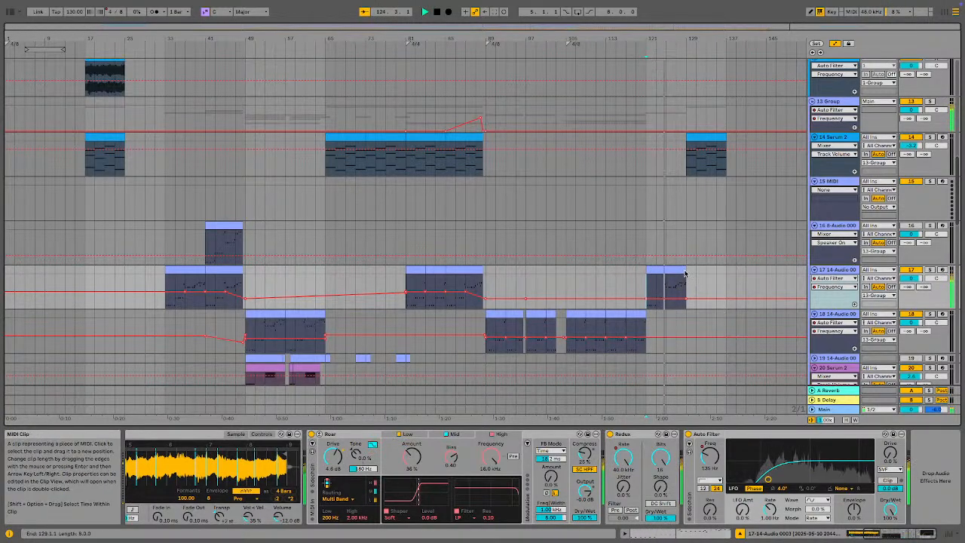
key("plus")
key("plus")
key("plus")
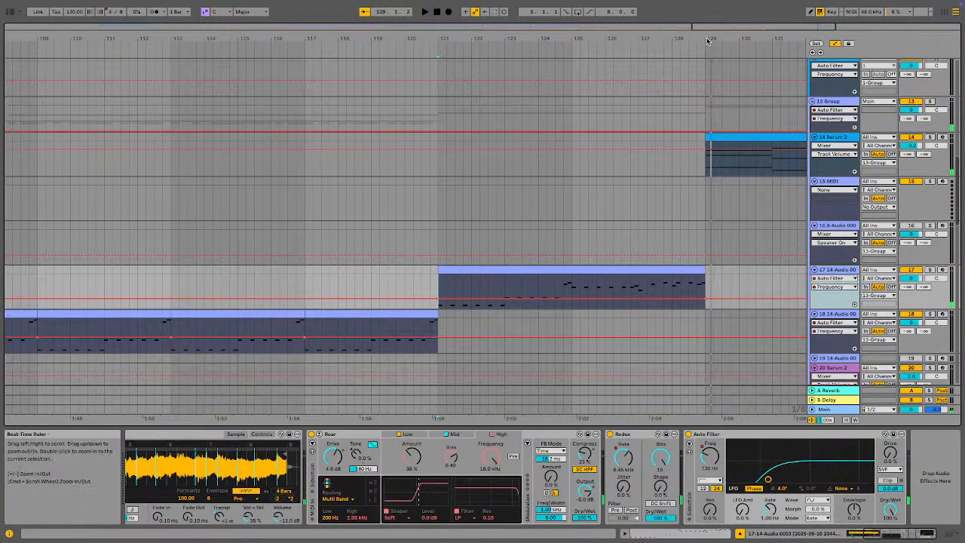
- Hide the automation lanes and copy the bars 49 to 65 clips of tracks 18, 19, 20 and 22 to bar 129
key("minus")
key("minus")
scroll(780, 150, "up", 8)
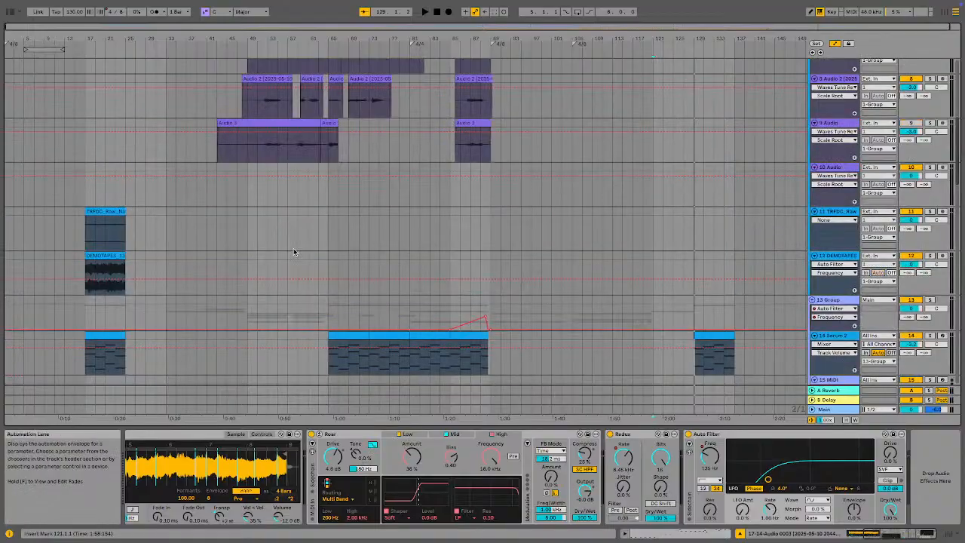
key("super+a")
scroll(226, 218, "down", 8)
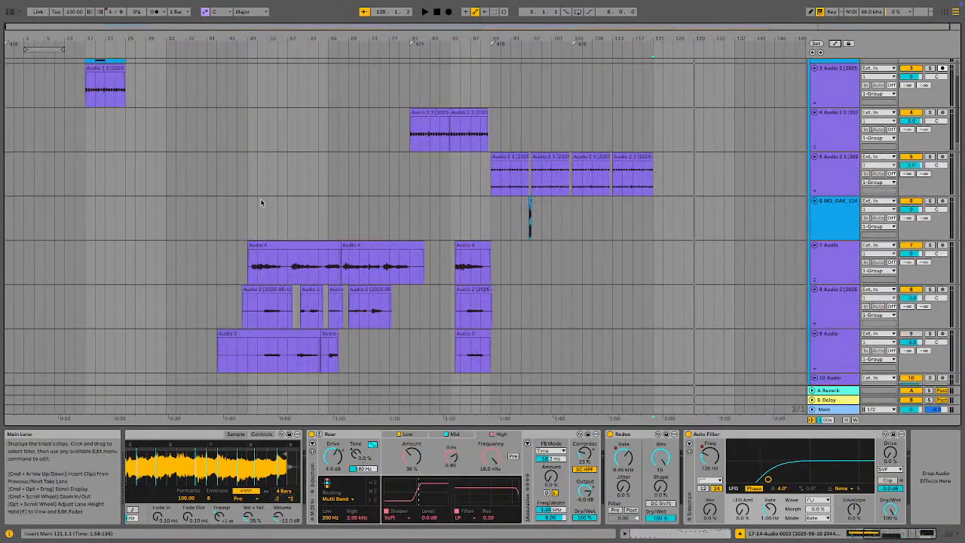
scroll(259, 215, "up", 5)
left_click_drag(251, 181, 329, 429)
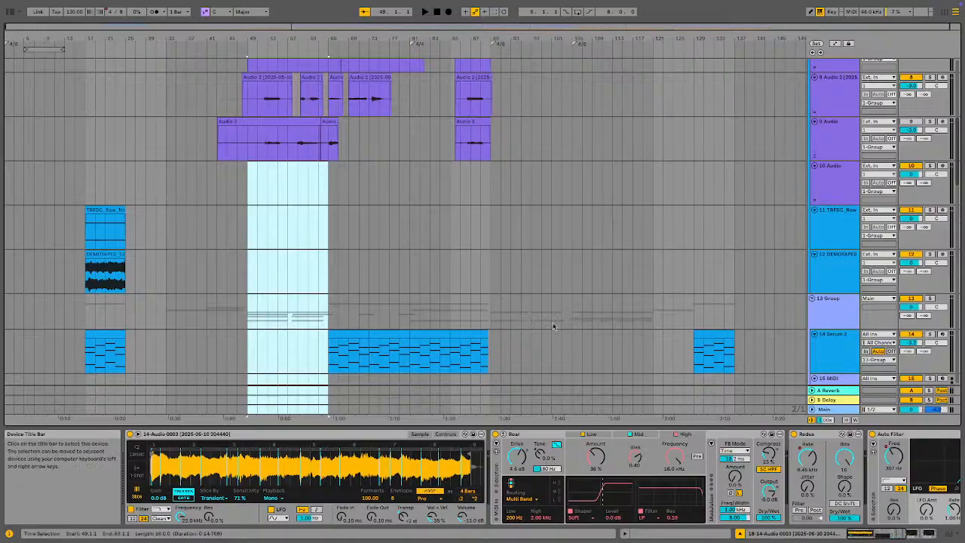
left_click(691, 196)
- Play the arrangement from bar 125 into the section starting at bar 129
key("space")
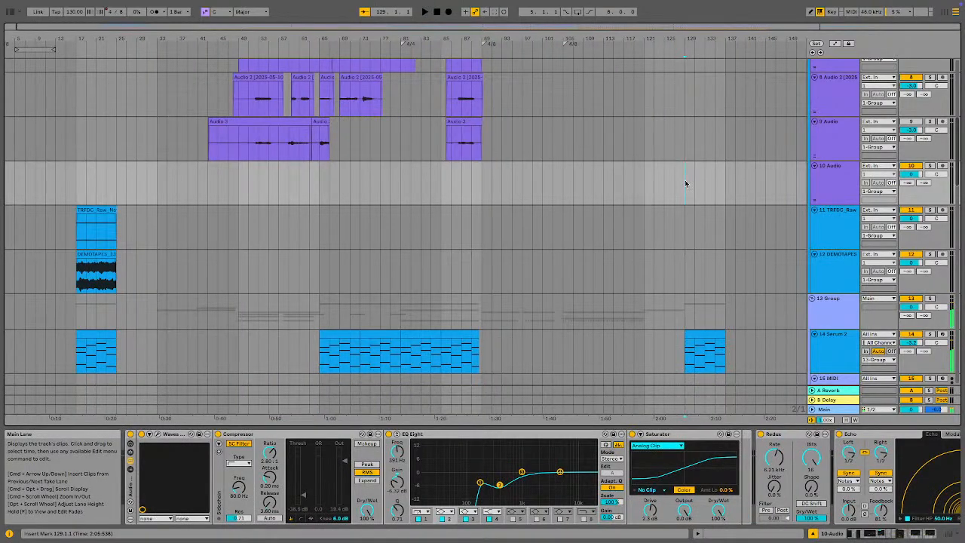
left_click(664, 181)
key("space")
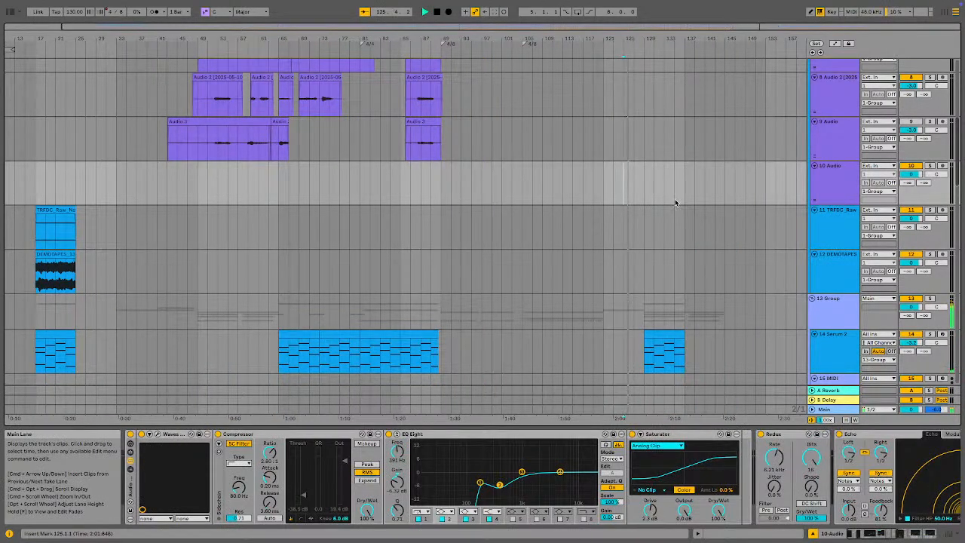
scroll(703, 217, "down", 8)
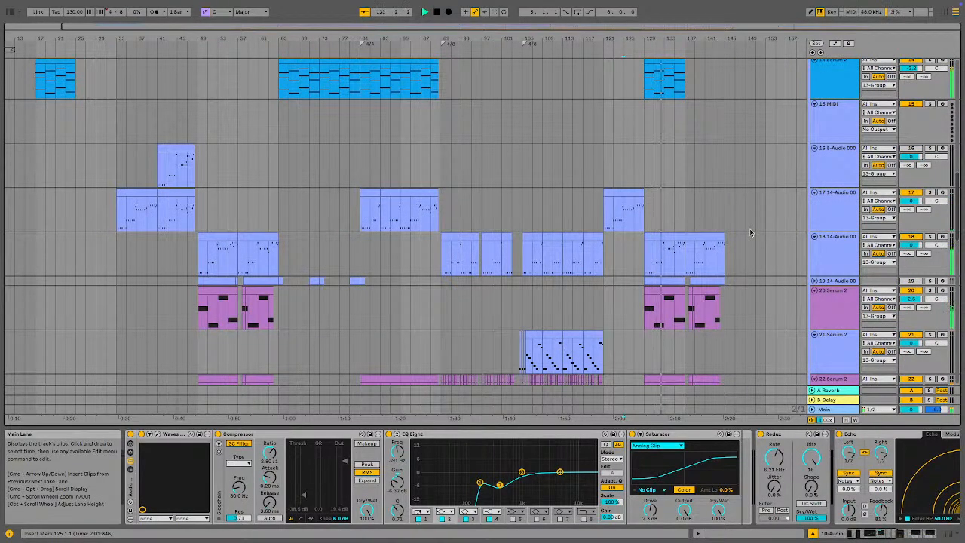
- Play the arrangement from bar 117 through the transition into bar 129, looking over the clips on tracks 14 to 21
scroll(743, 228, "up", 2)
left_click(672, 154)
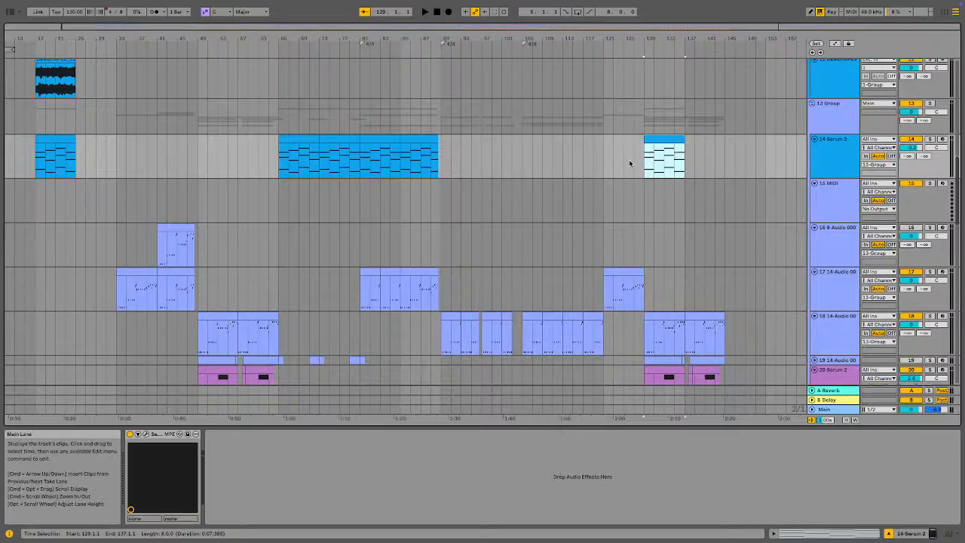
left_click(603, 157)
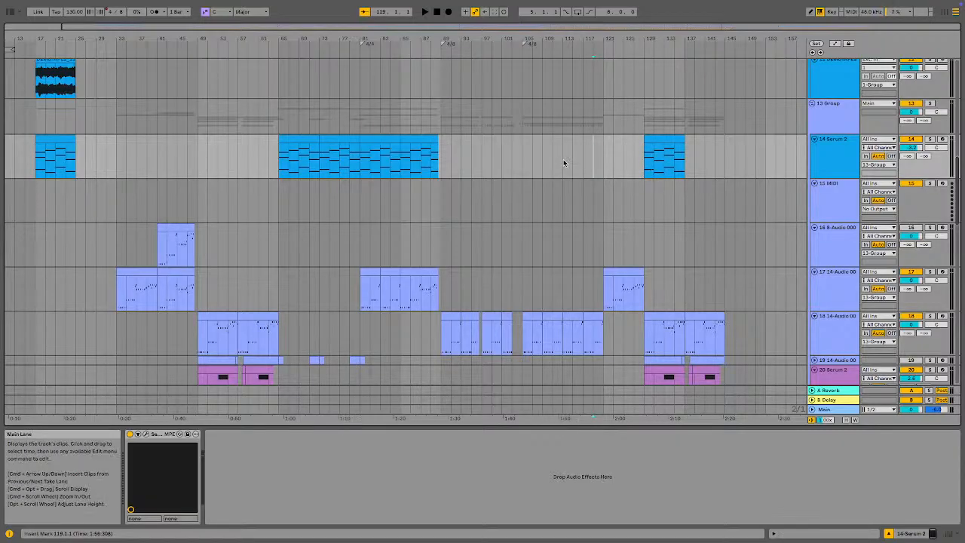
left_click(586, 313)
left_click(587, 305)
key("space")
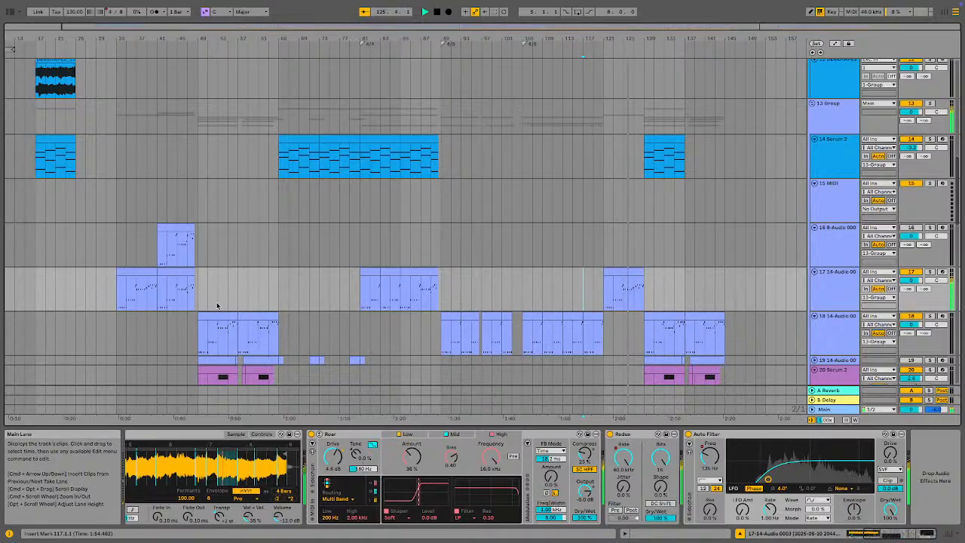
scroll(583, 277, "up", 3)
scroll(583, 281, "down", 3)
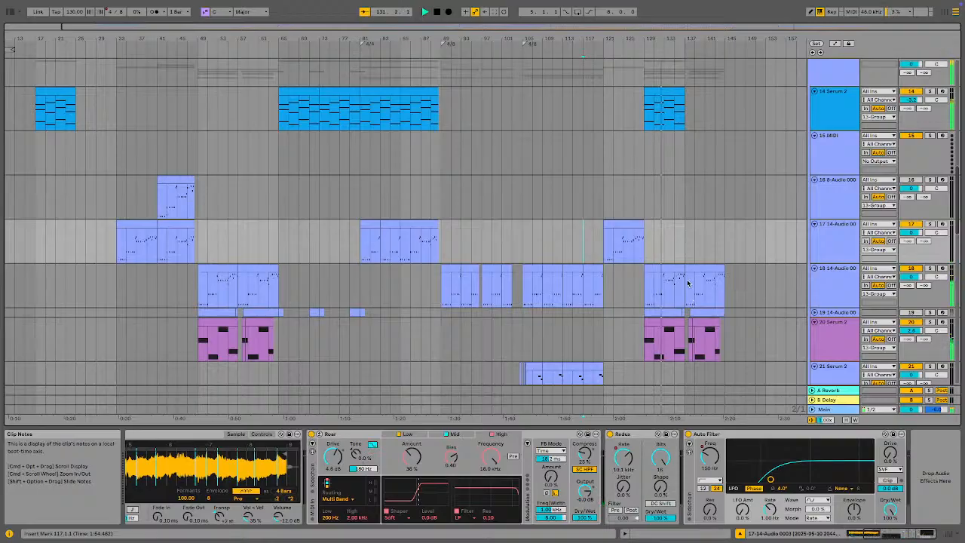
scroll(689, 278, "down", 2)
scroll(688, 281, "up", 3)
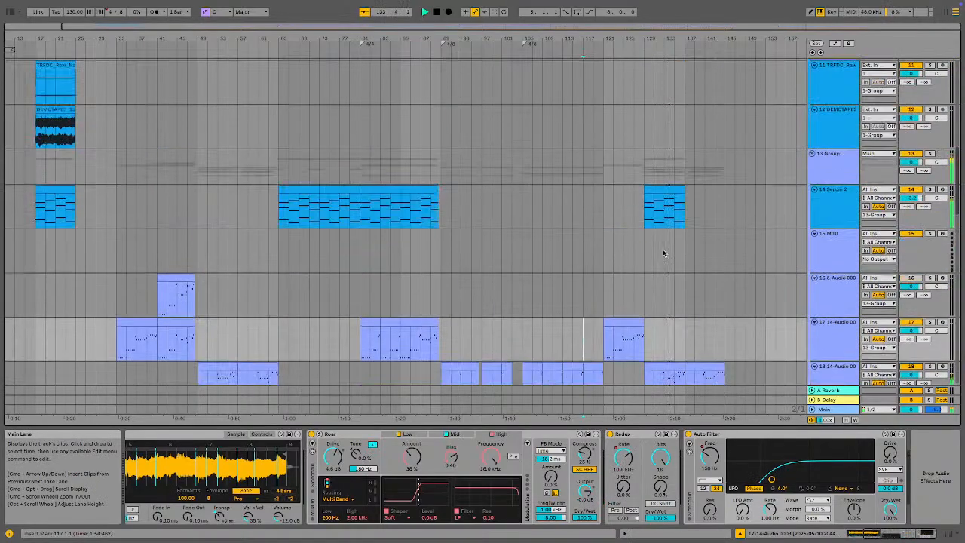
- Delete the Serum 2 clip at bars 129 to 137 on track 14
left_click(669, 191)
key("Delete")
left_click(632, 201)
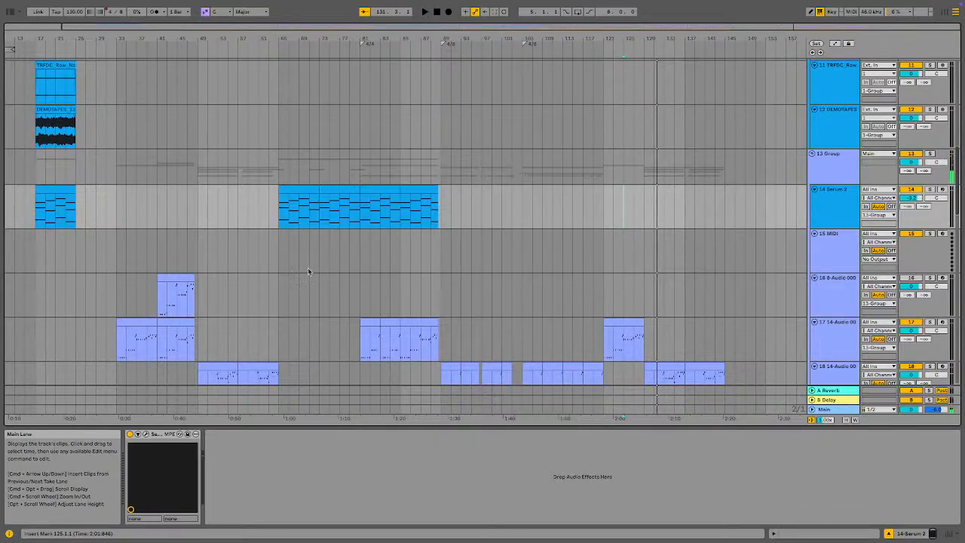
- Play the arrangement from bar 127 into the section at bar 129 and look over the tracks down to track 25
scroll(212, 263, "up", 6)
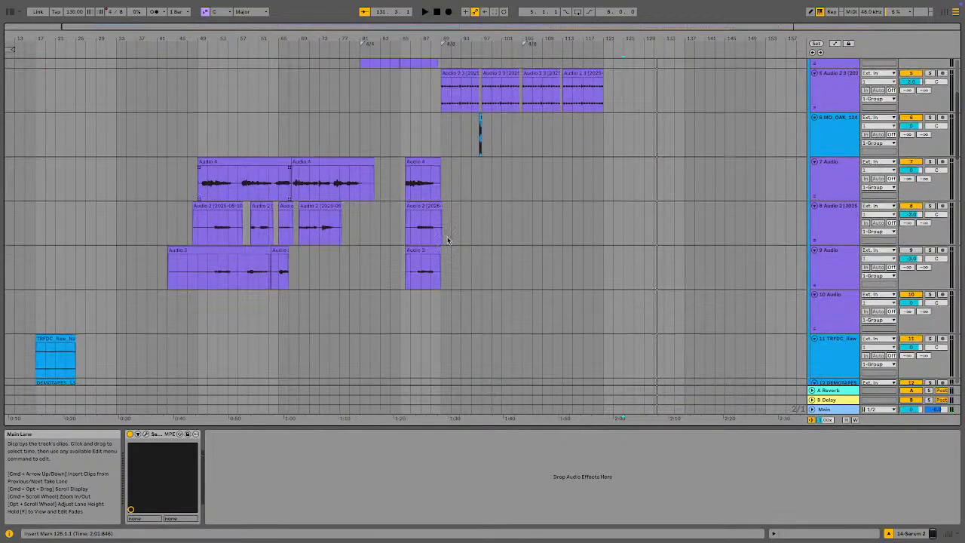
scroll(444, 270, "down", 9)
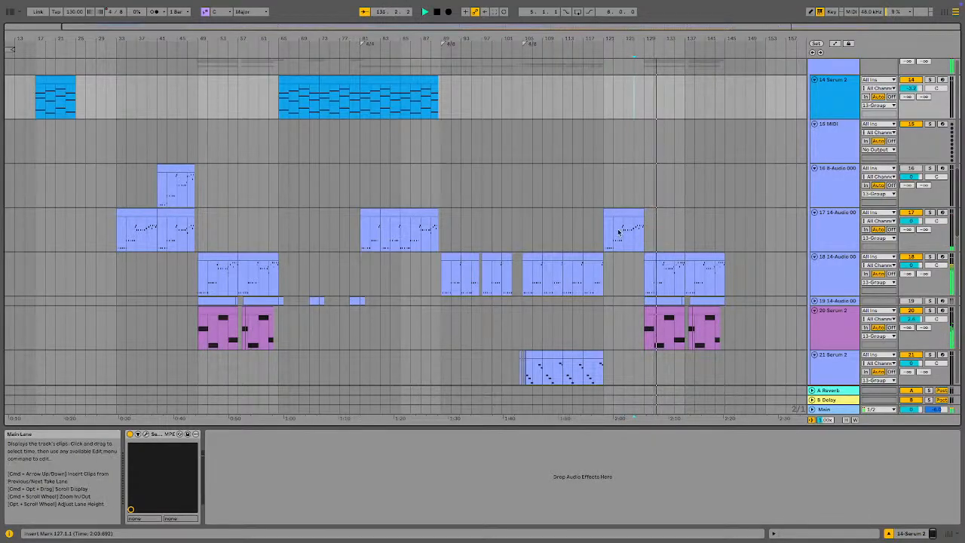
scroll(653, 231, "down", 2)
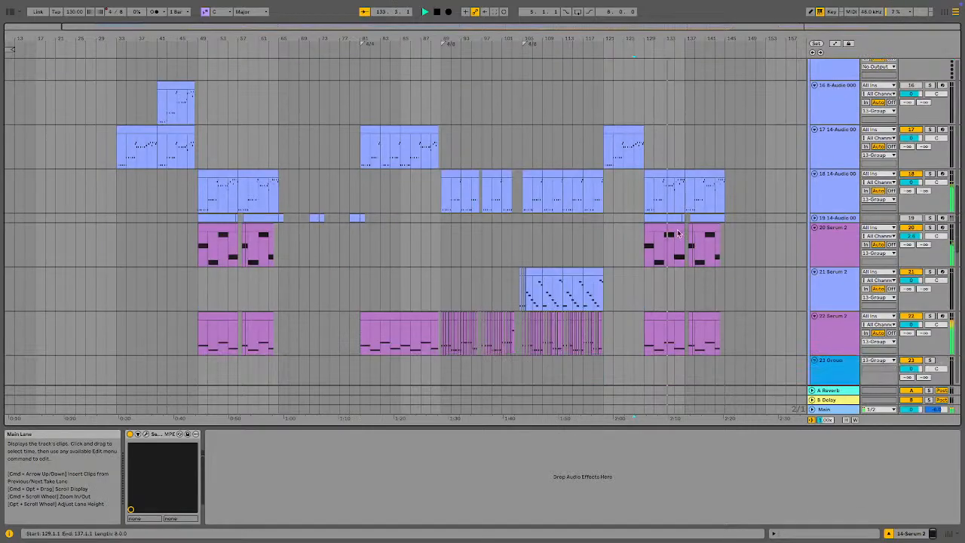
scroll(673, 241, "down", 2)
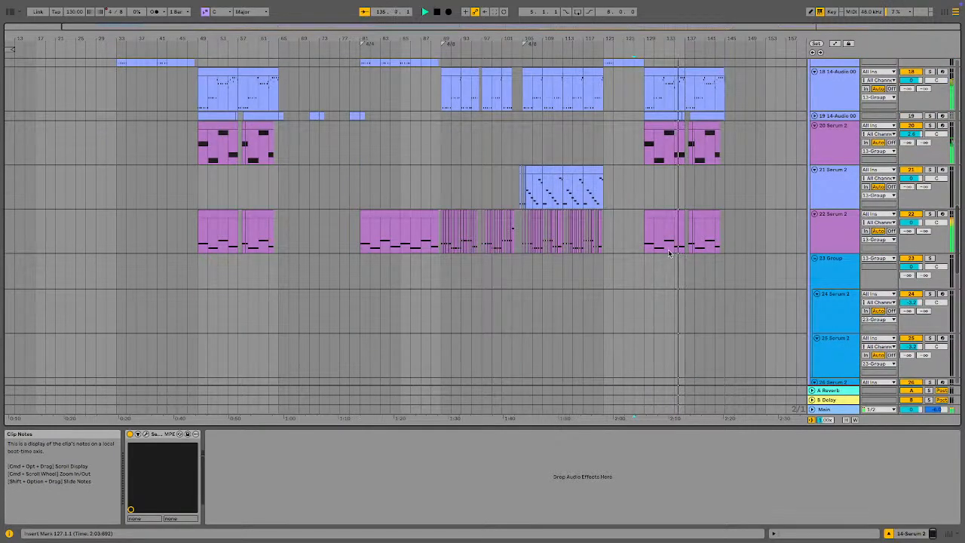
key("space")
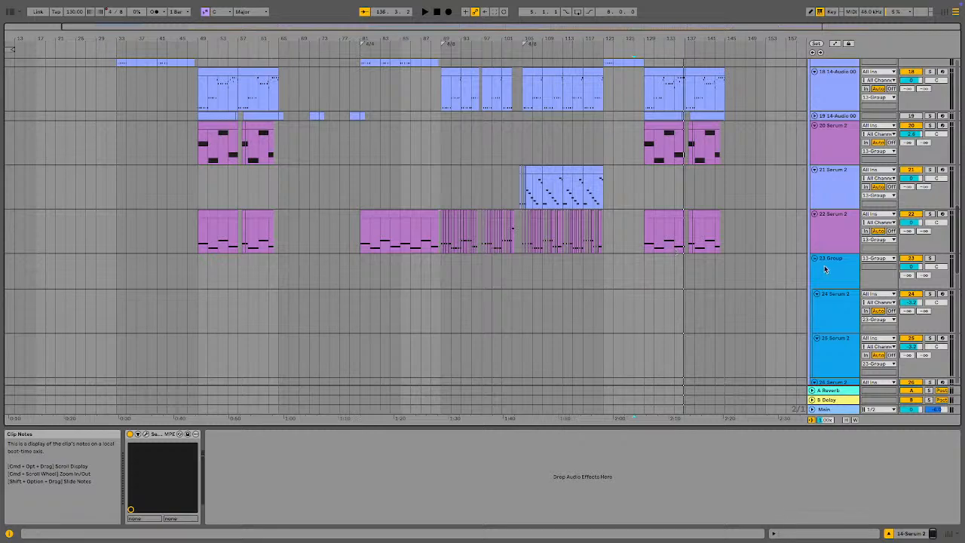
- Play the section from bar 129, and play its second half from bar 137 past bar 145
left_click(645, 232)
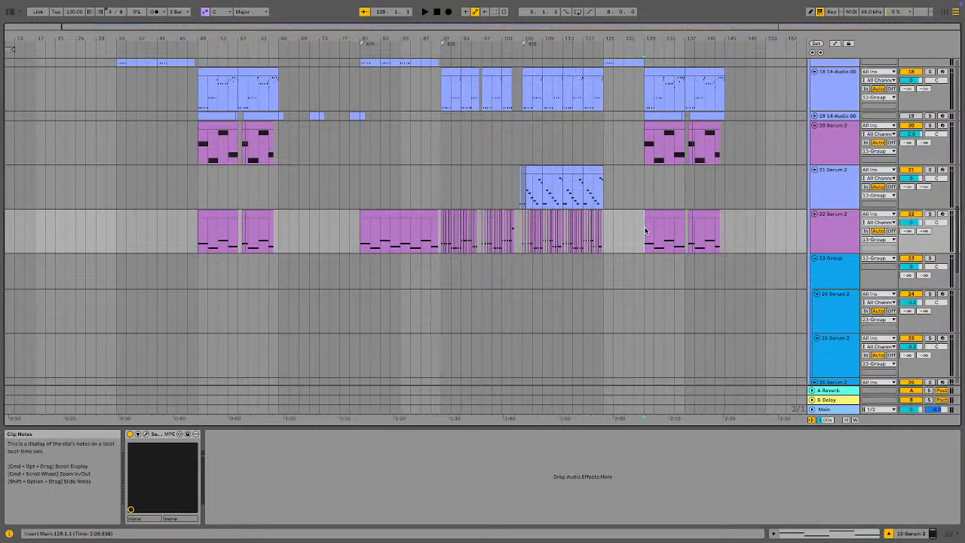
key("space")
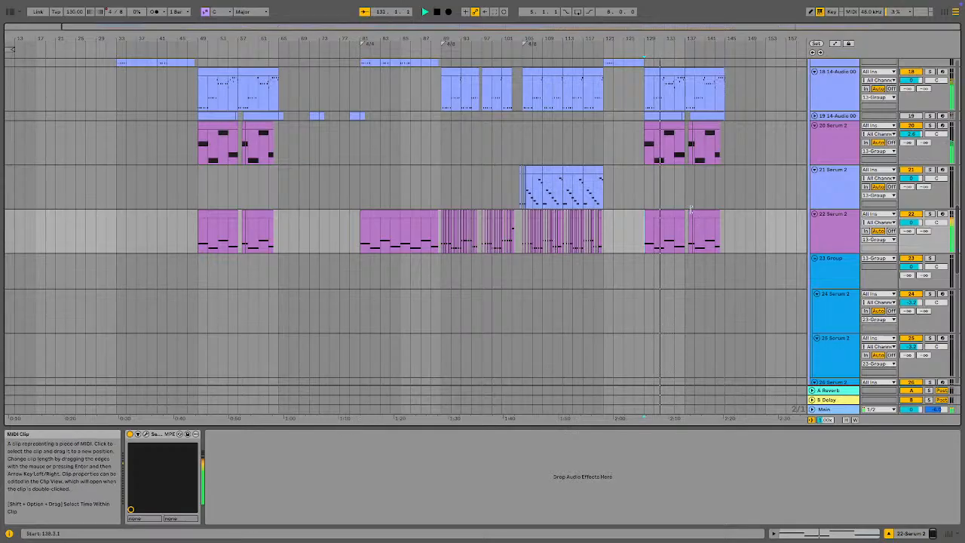
scroll(686, 219, "up", 3)
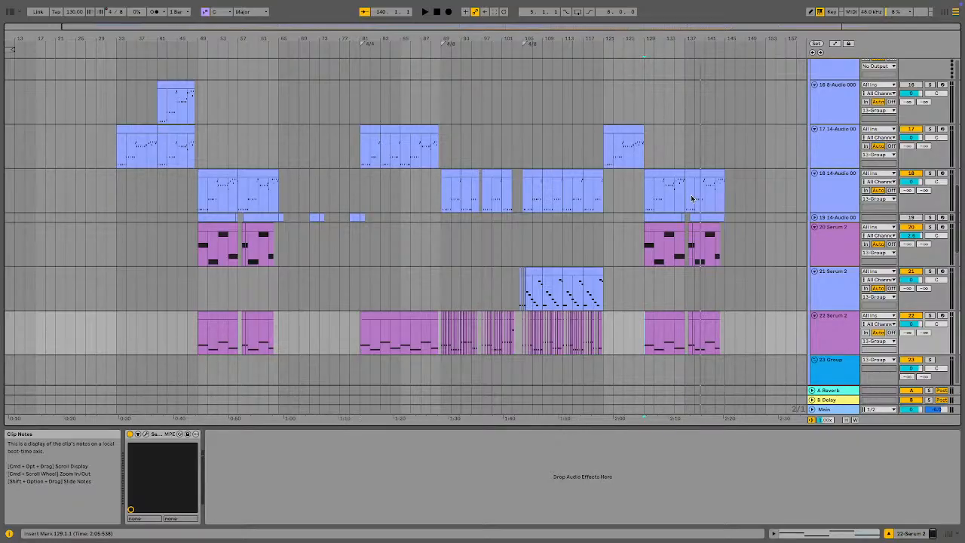
left_click(683, 200)
key("space")
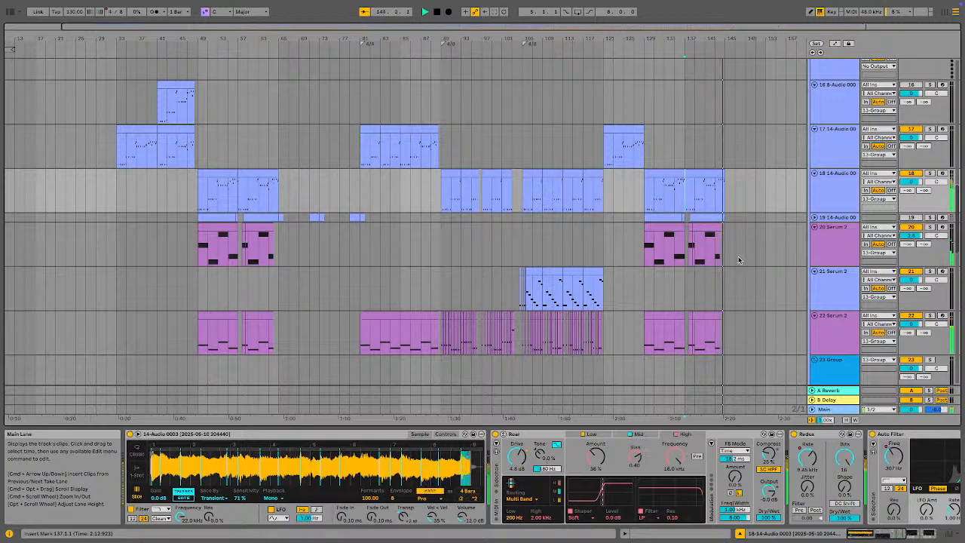
key("space")
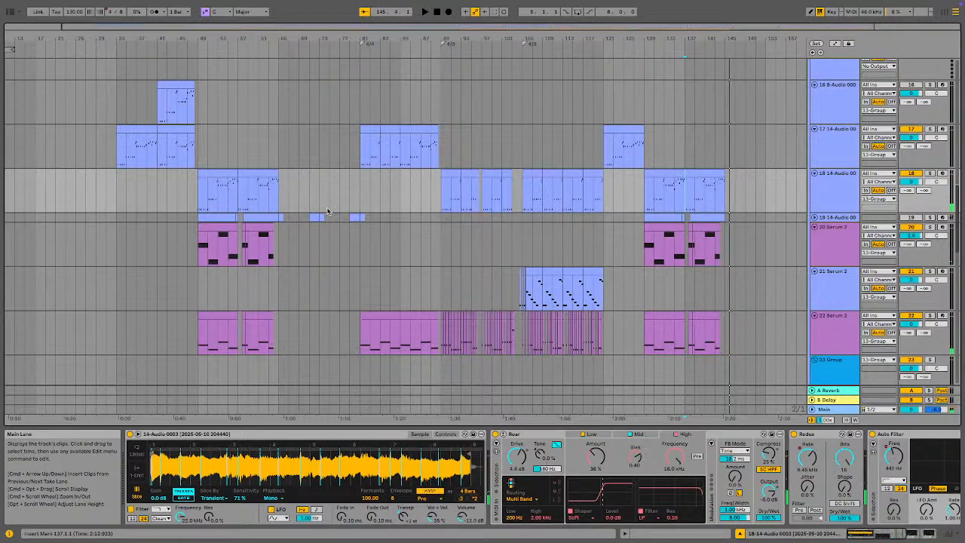
- Copy the Serum 2 clips at bars 65 to 81 on track 14 to bar 145
scroll(367, 217, "up", 7)
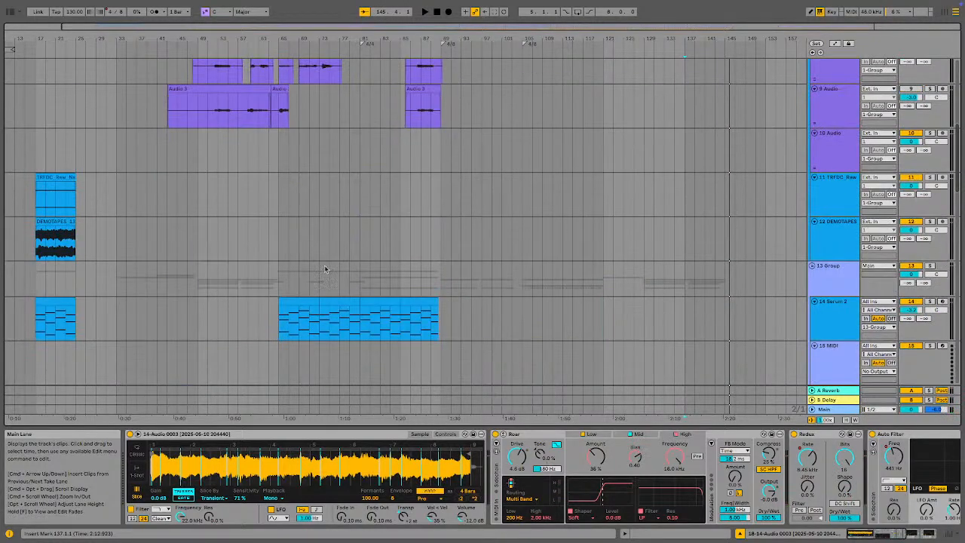
left_click_drag(295, 317, 362, 315)
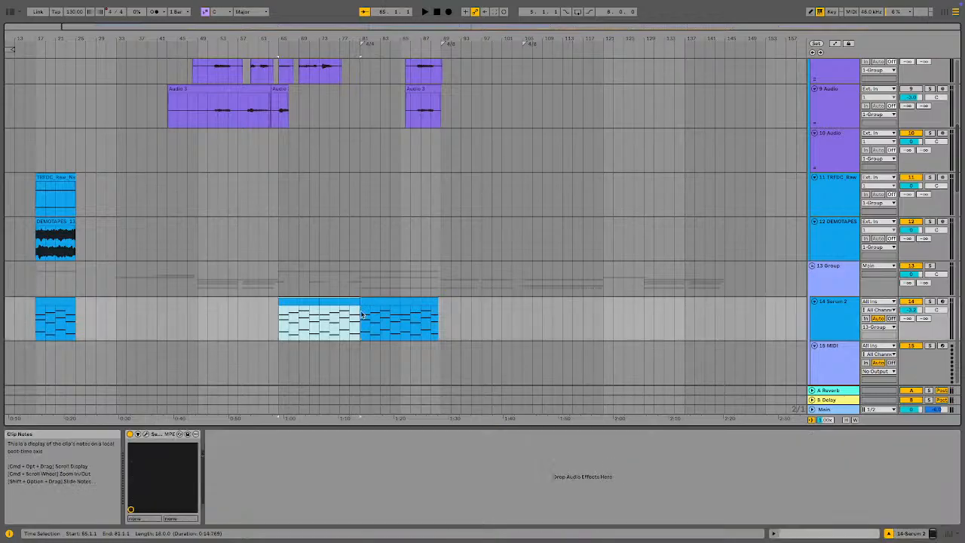
left_click(705, 326)
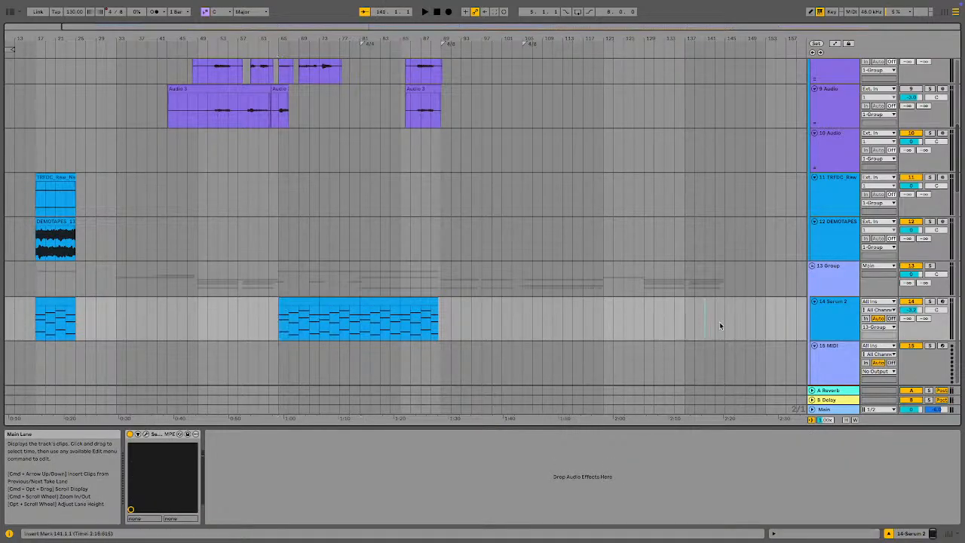
key("super+v")
- Play from bar 141 towards the pasted Serum 2 clips and look over the drum and effects tracks below
left_click(700, 322)
key("space")
scroll(690, 335, "down", 7)
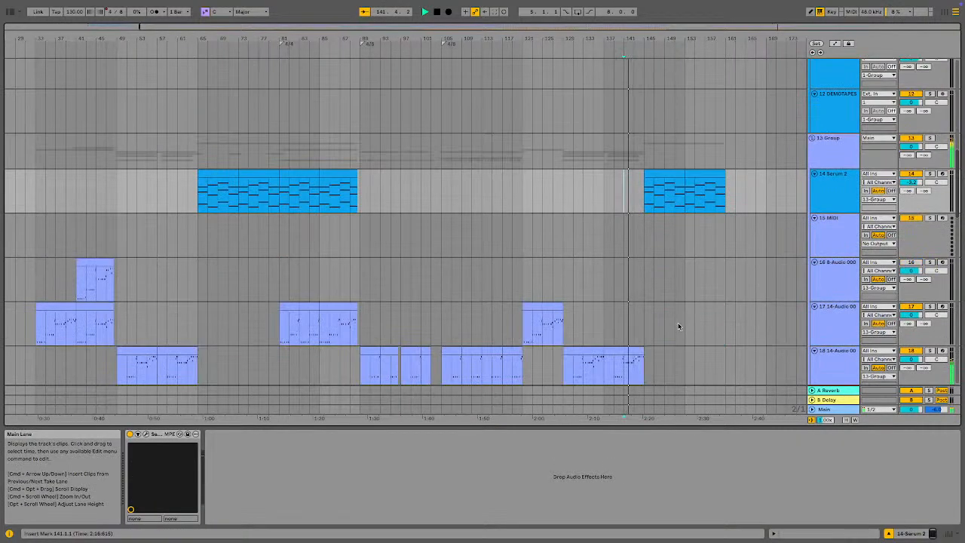
scroll(676, 329, "down", 10)
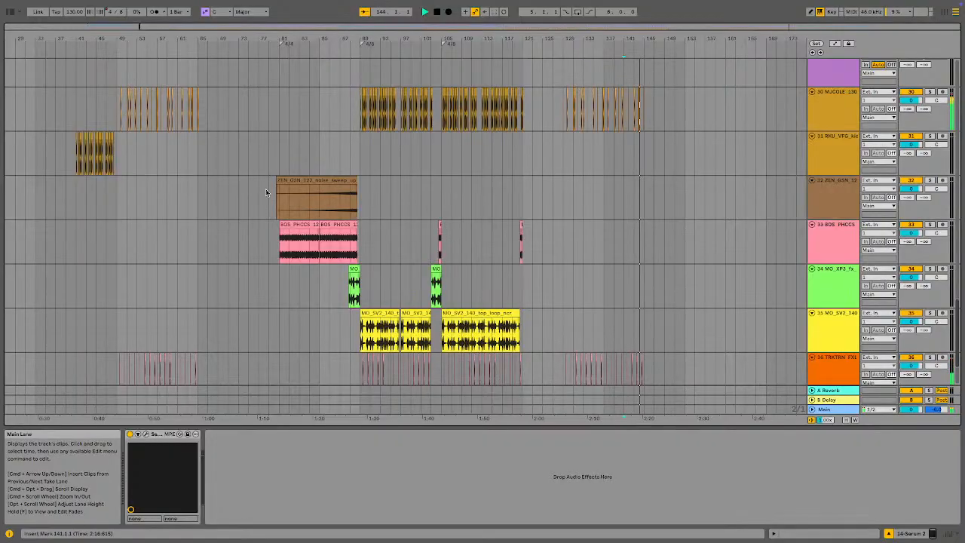
key("space")
- Select bars 65 to 67 on drum loop track 30 and play the transition into bar 145 from bar 143
left_click(210, 107)
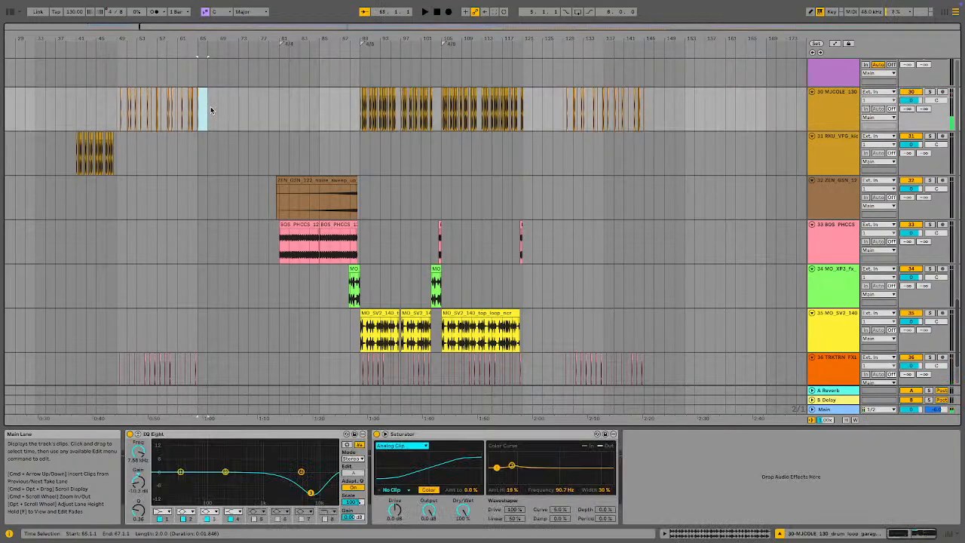
left_click(637, 107)
key("space")
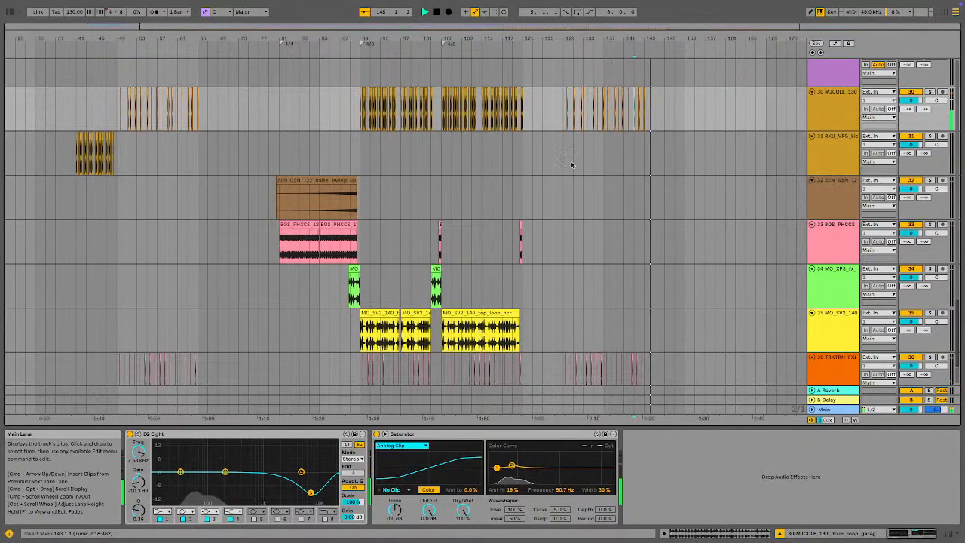
key("space")
- Look through the audio, synth and drum tracks for earlier clips to reuse in the section after bar 145
scroll(196, 232, "up", 5)
scroll(202, 238, "down", 6)
scroll(206, 244, "down", 1)
scroll(206, 244, "up", 10)
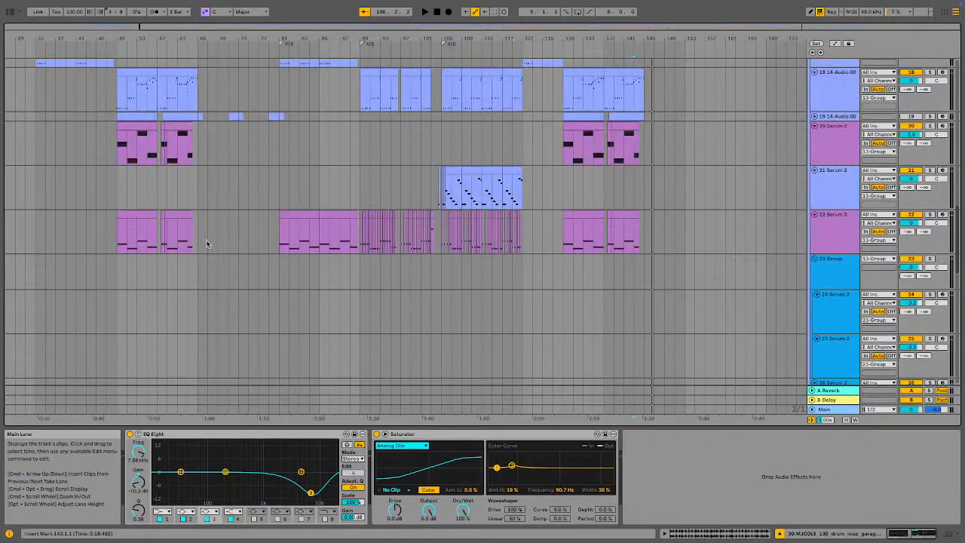
scroll(207, 243, "up", 4)
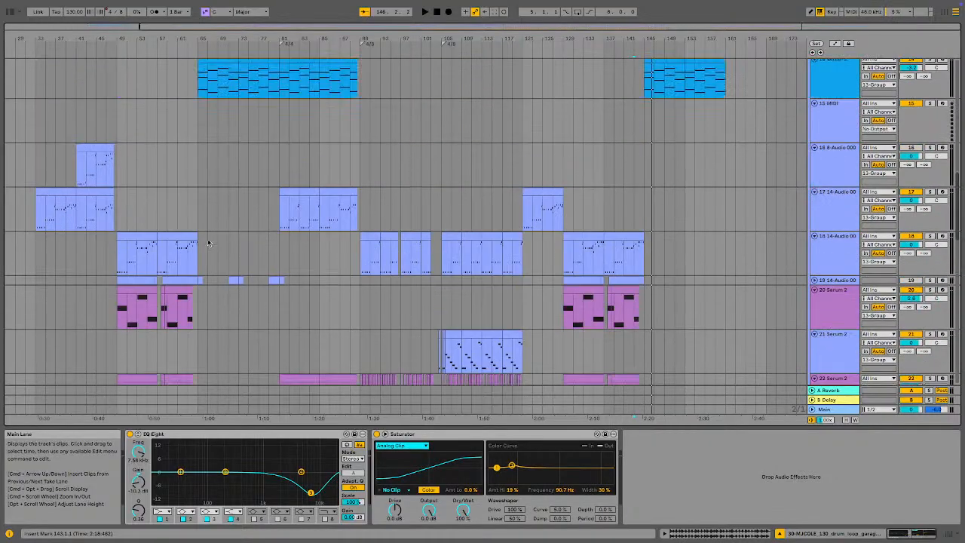
left_click(814, 283)
scroll(399, 319, "up", 12)
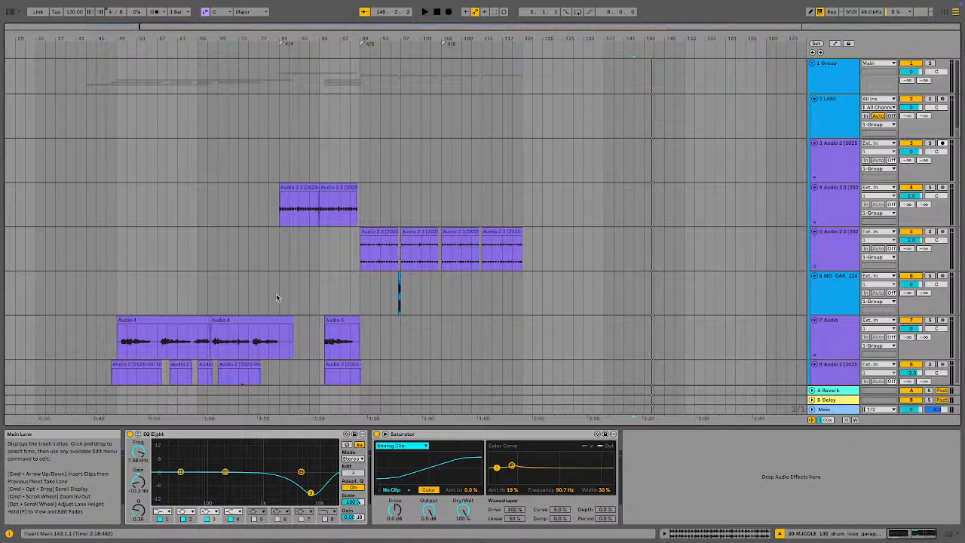
scroll(279, 294, "down", 12)
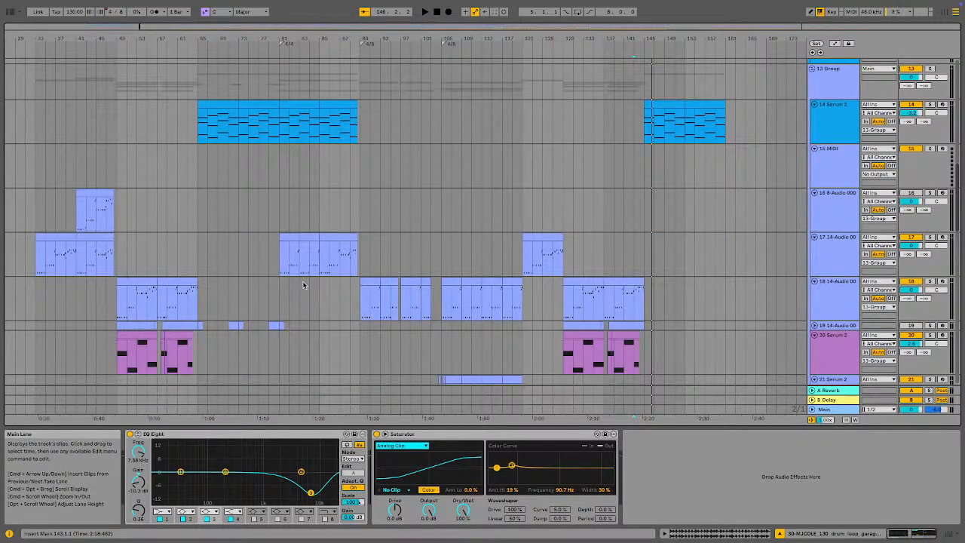
scroll(159, 202, "up", 10)
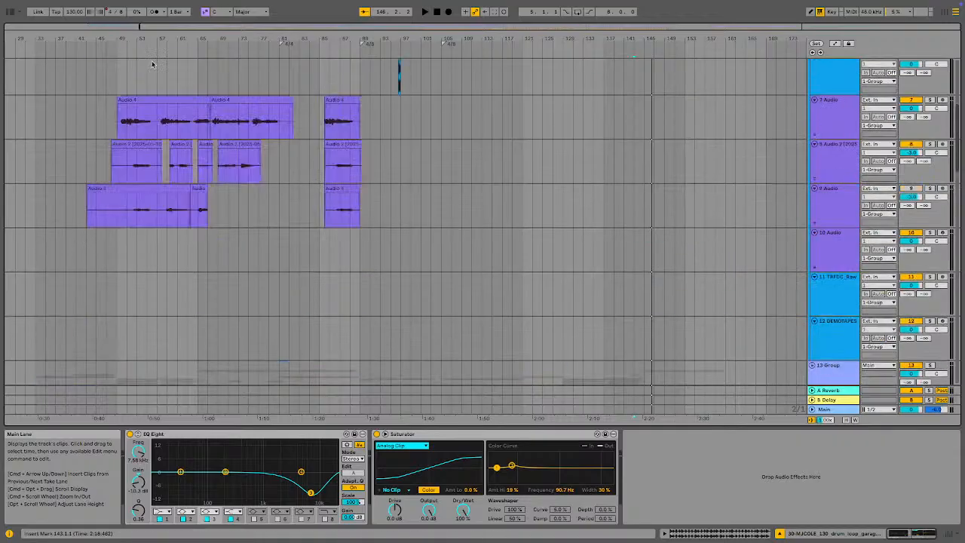
- Copy the TRFDC_Raw nature clip at bars 17 to 25 on track 11 to bar 145
left_click_drag(160, 33, 246, 33)
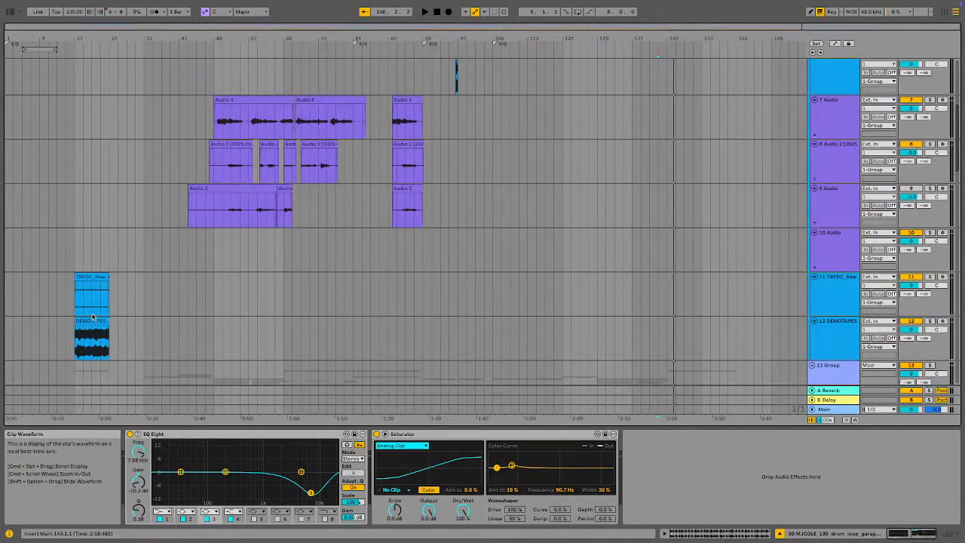
left_click(99, 277)
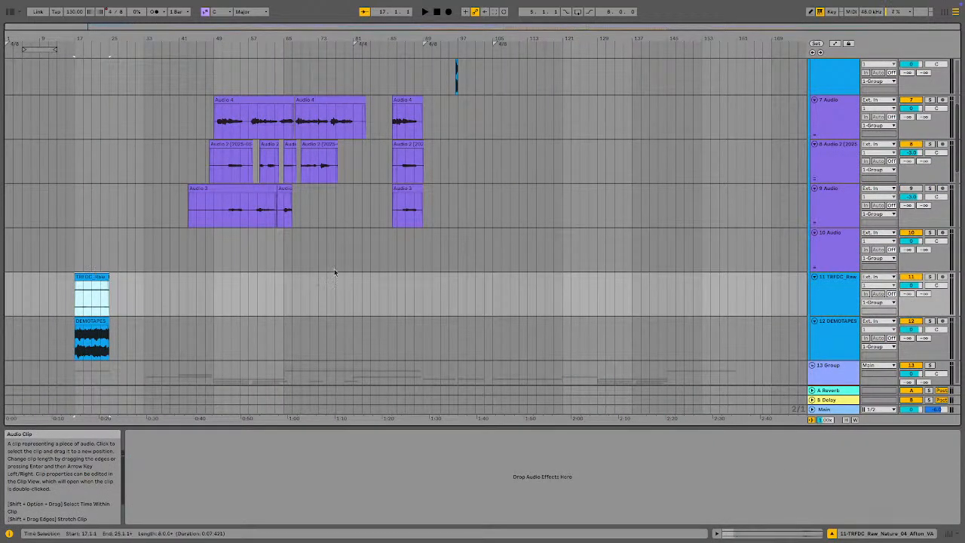
left_click(664, 299)
key("super+v")
- Audition the TRFDC_Raw clip at bar 145 with track 11 soloed and inspect its sample waveform
left_click(685, 276)
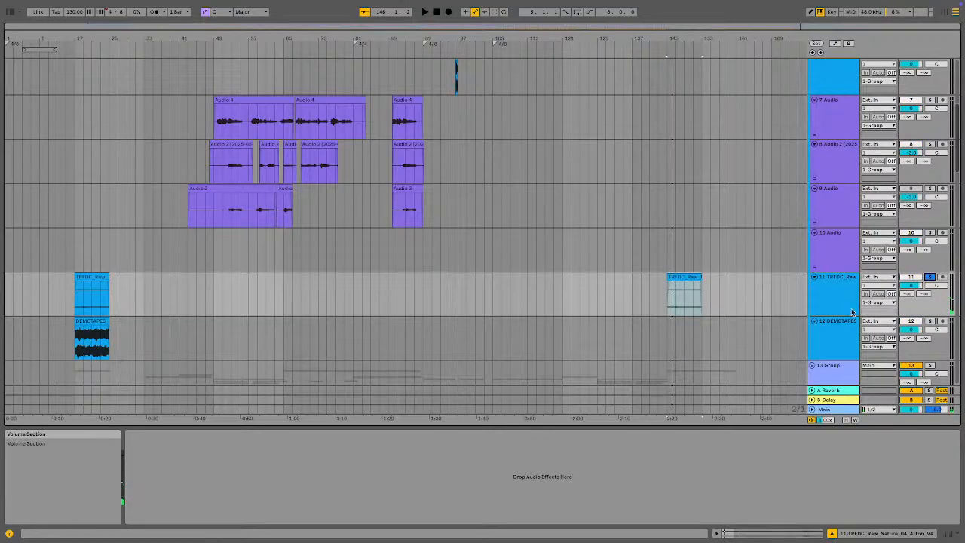
key("shift+Tab")
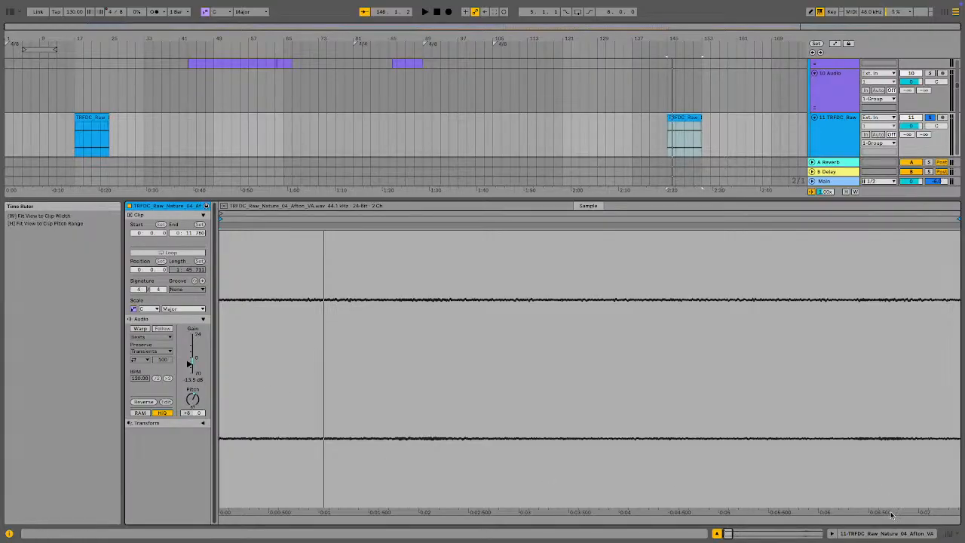
key("shift+Tab")
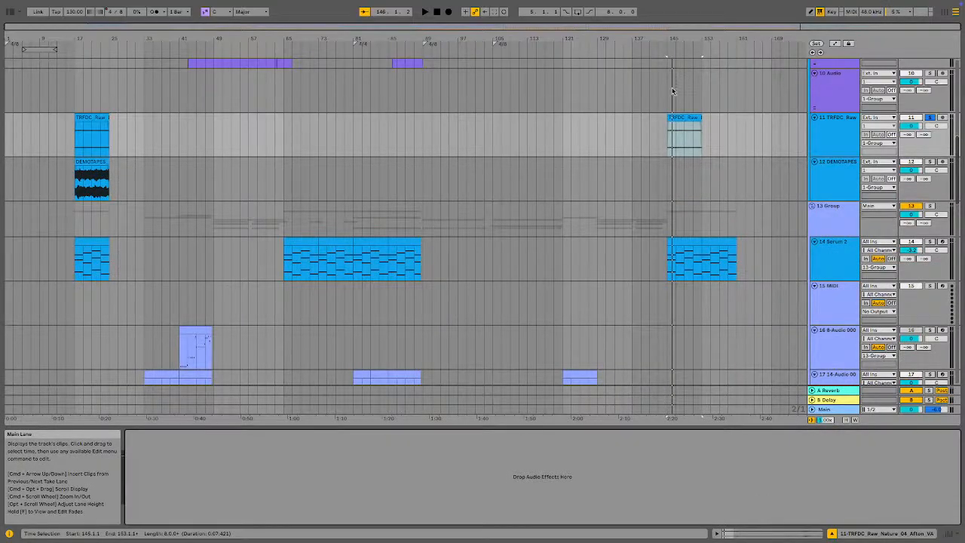
- Duplicate the TRFDC_Raw track 11 with its clips
right_click(818, 142)
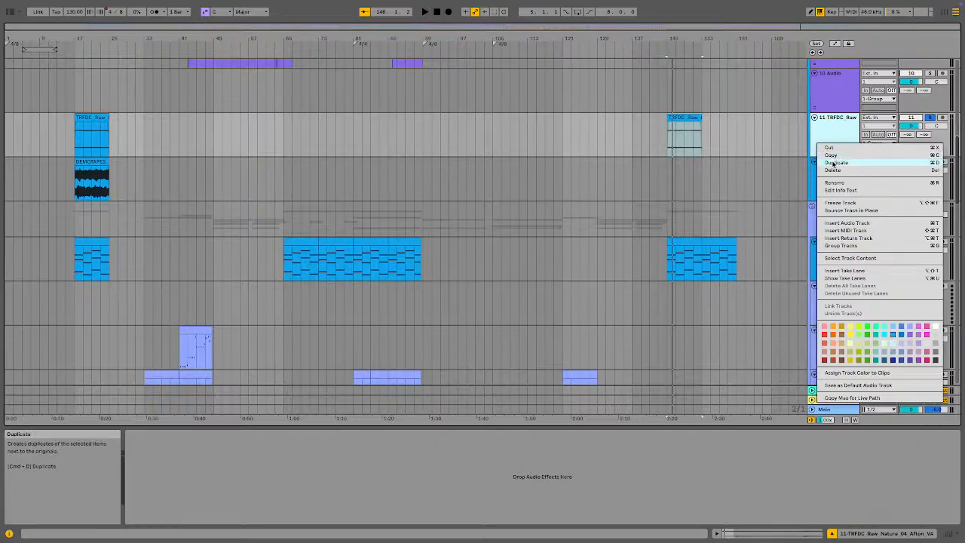
left_click(823, 161)
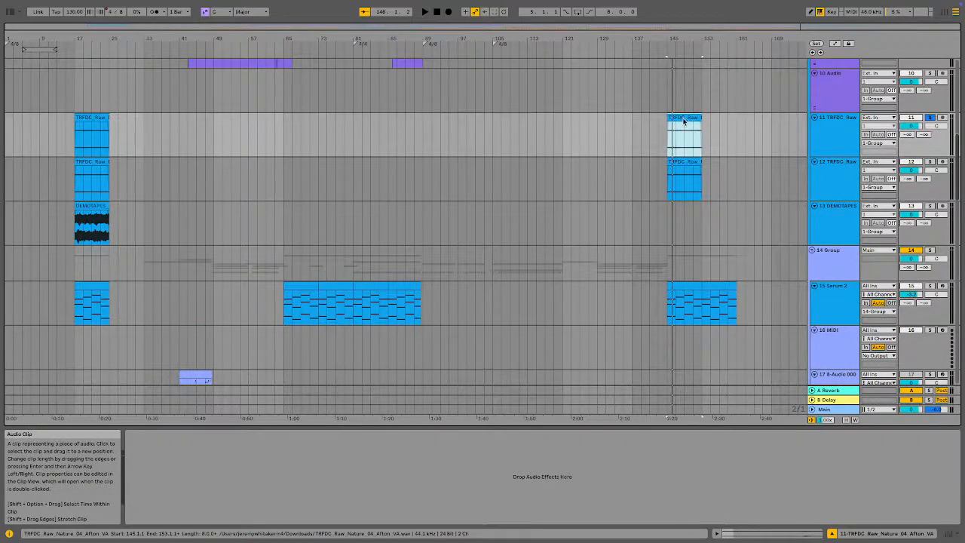
- Delete the bar 17 clip from track 12 and the bar 145 clip from track 11, and audition track 12 soloed from bar 145
left_click(84, 166)
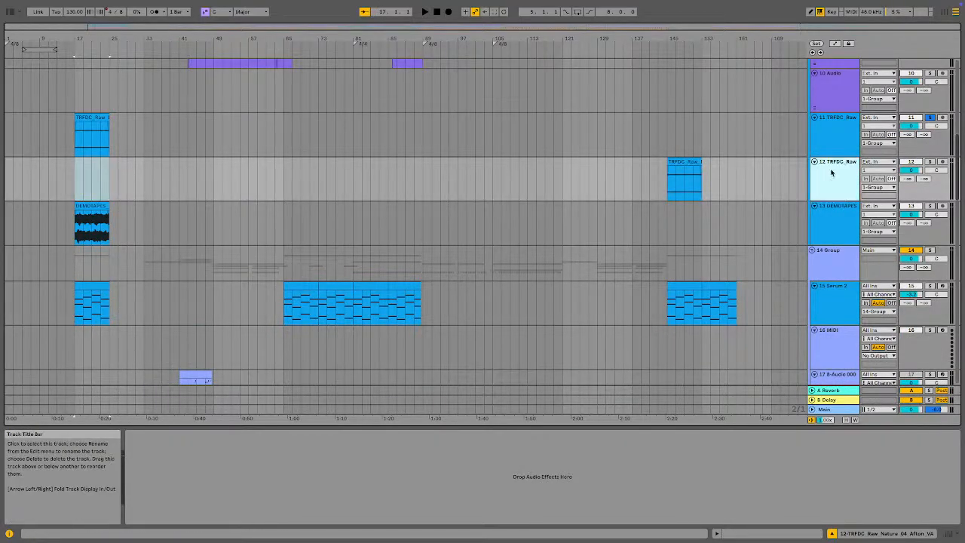
left_click(929, 161)
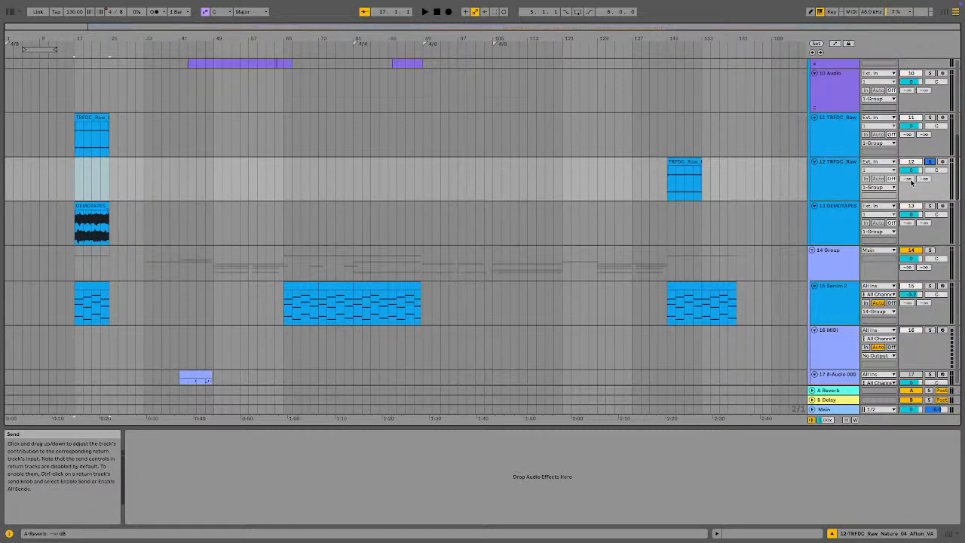
left_click(671, 198)
key("space")
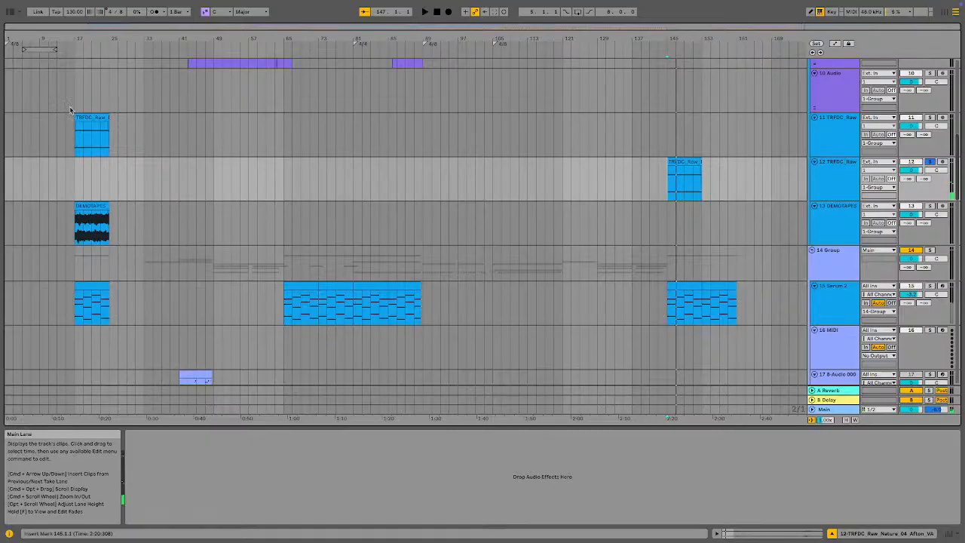
- Add a Redux effect to track 12 and set its rate to 8.10 kHz while auditioning the soloed clip
left_click(11, 12)
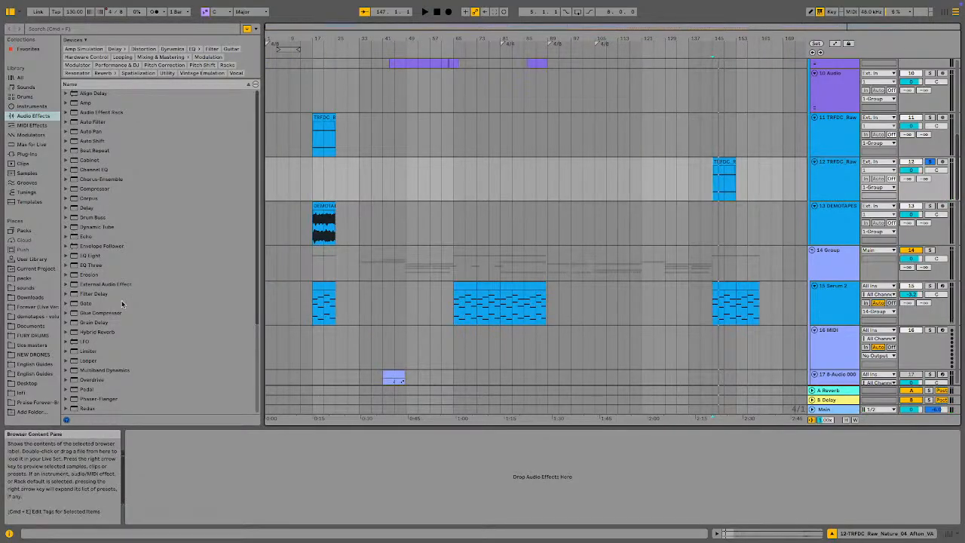
scroll(102, 408, "down", 1)
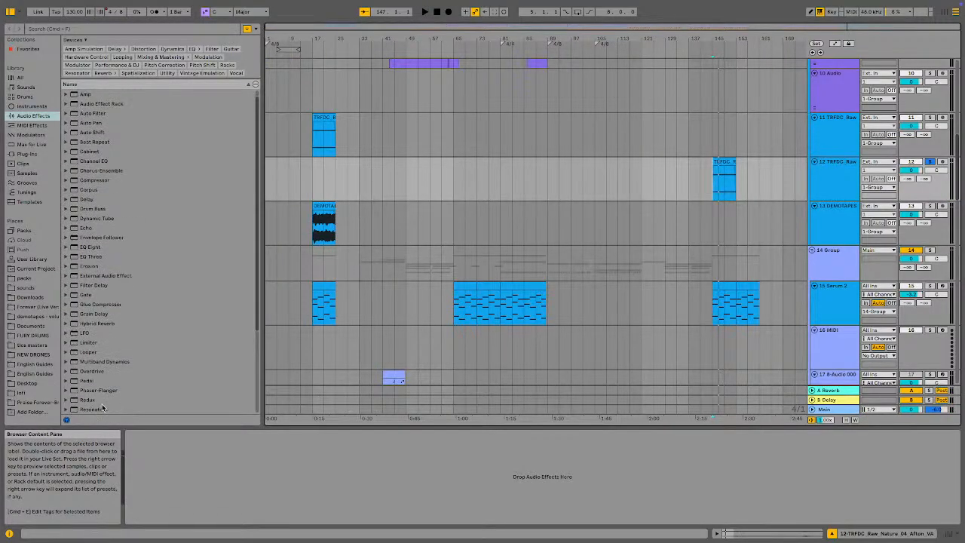
double_click(94, 400)
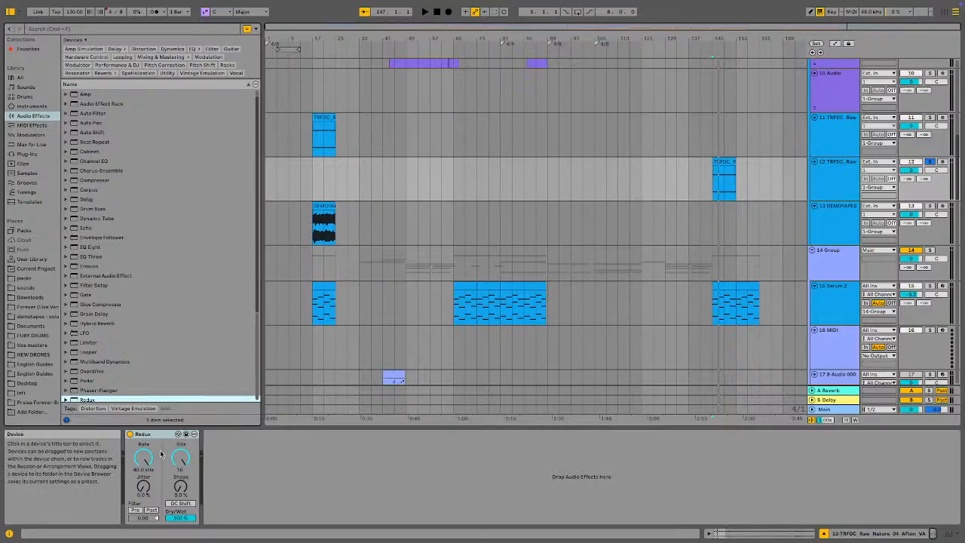
key("space")
left_click_drag(143, 457, 148, 464)
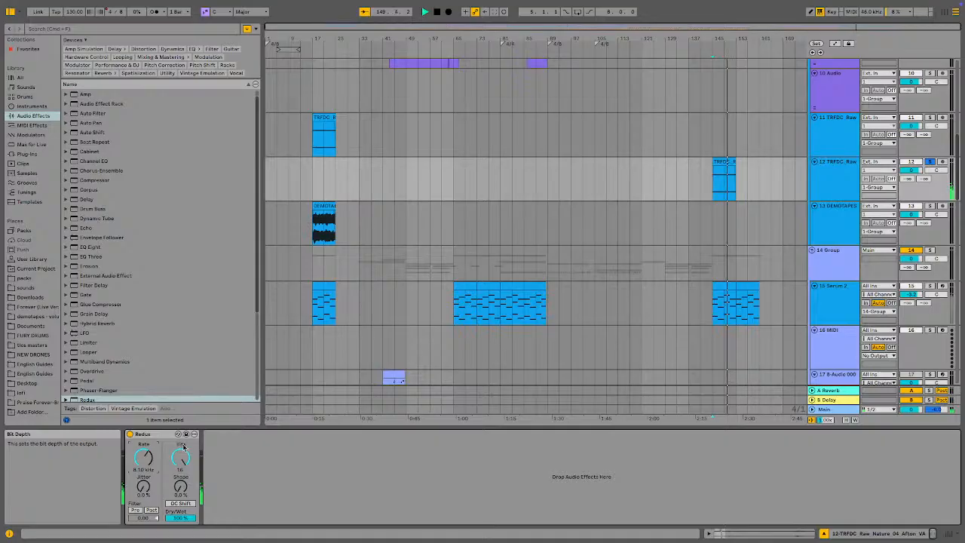
key("space")
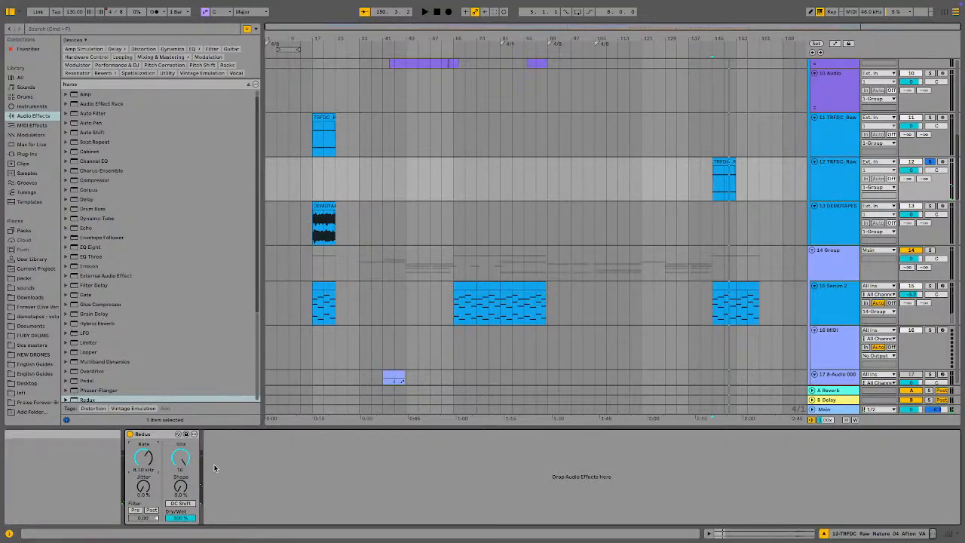
key("space")
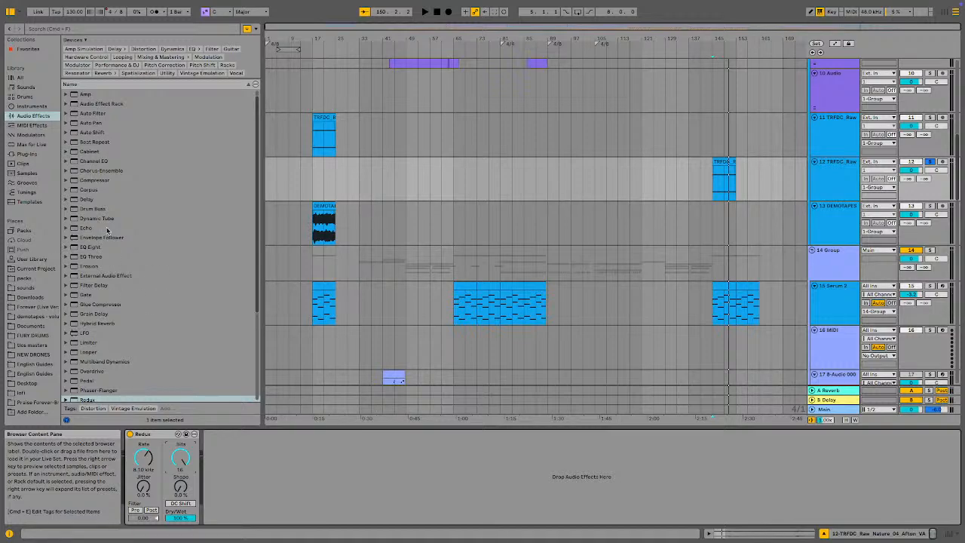
- Unsolo track 12 and play the full mix from bar 141
left_click(929, 162)
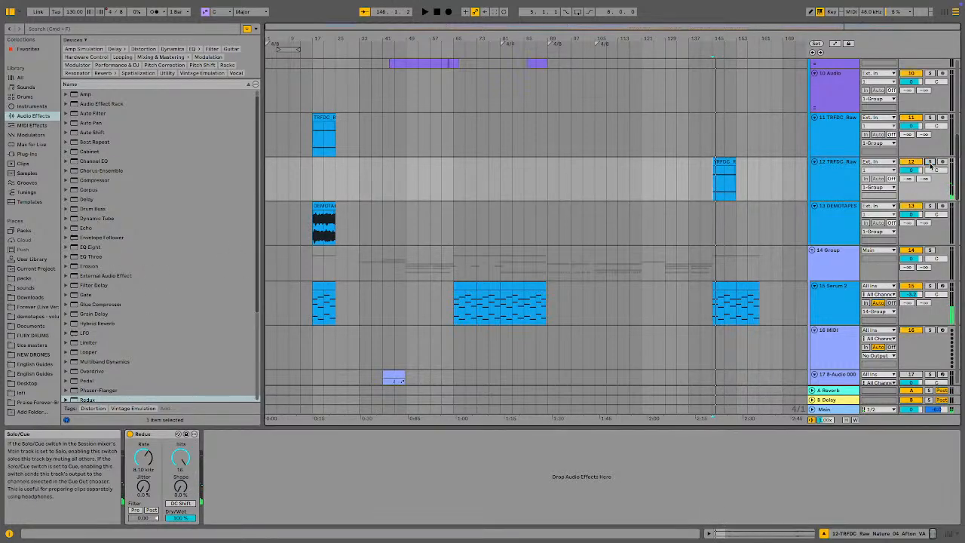
left_click(705, 186)
key("space")
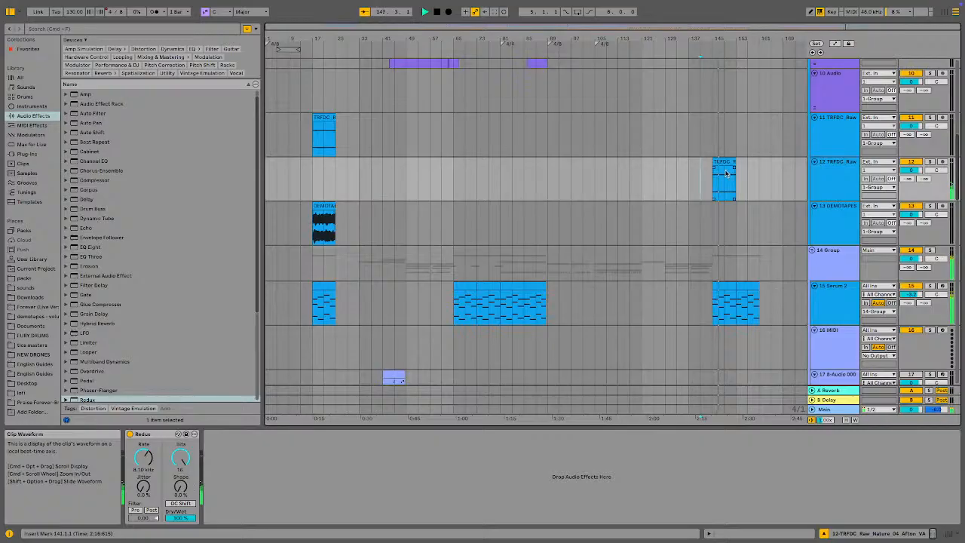
- Copy the TRFDC_Raw clip at bar 145 on track 12 to bar 153
left_click(727, 174)
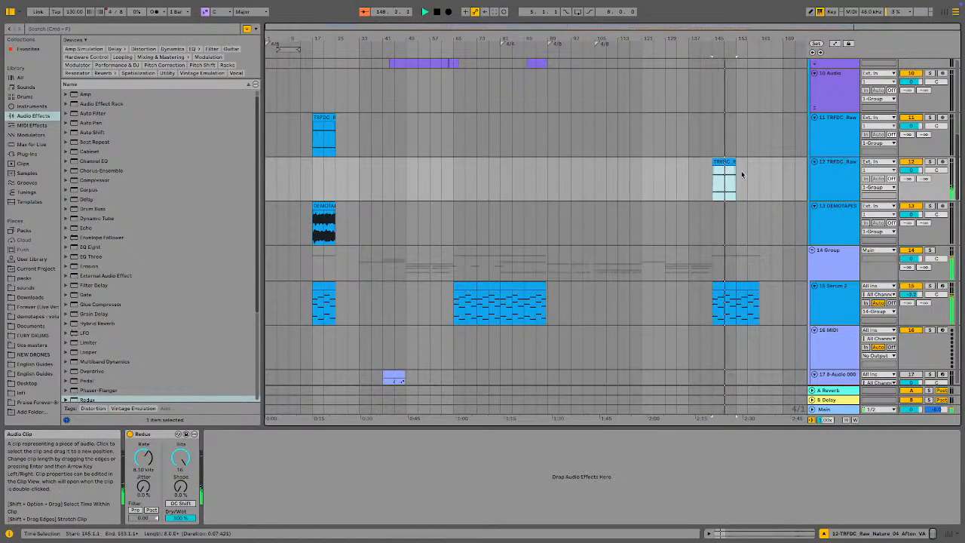
left_click(736, 179)
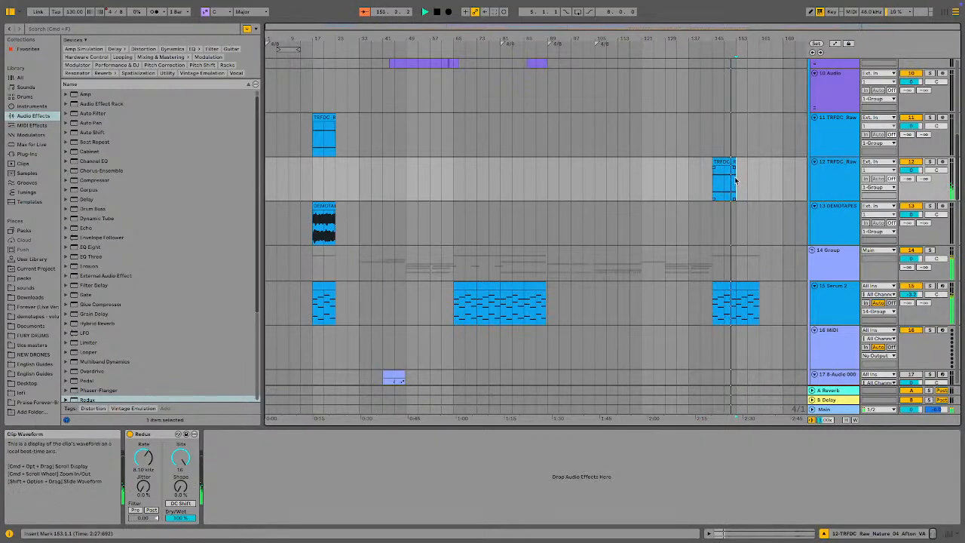
key("ctrl+v")
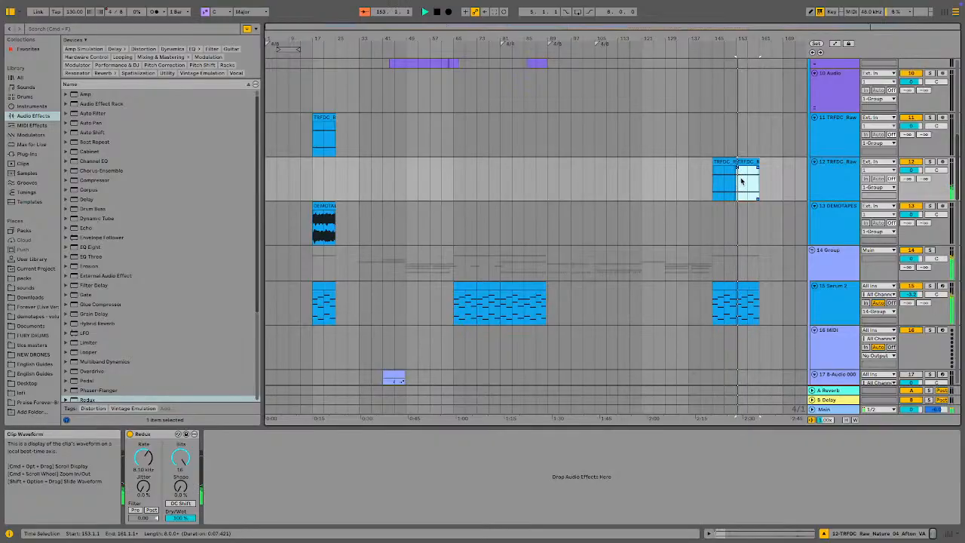
- Duplicate the bars 145 to 161 section of tracks 12 to 15 to bar 161
left_click(759, 304)
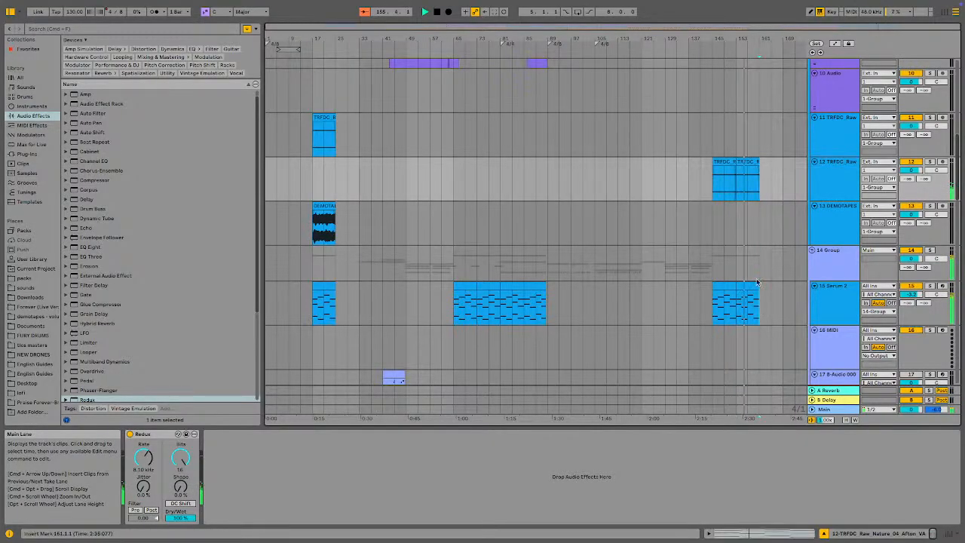
left_click_drag(759, 304, 711, 176)
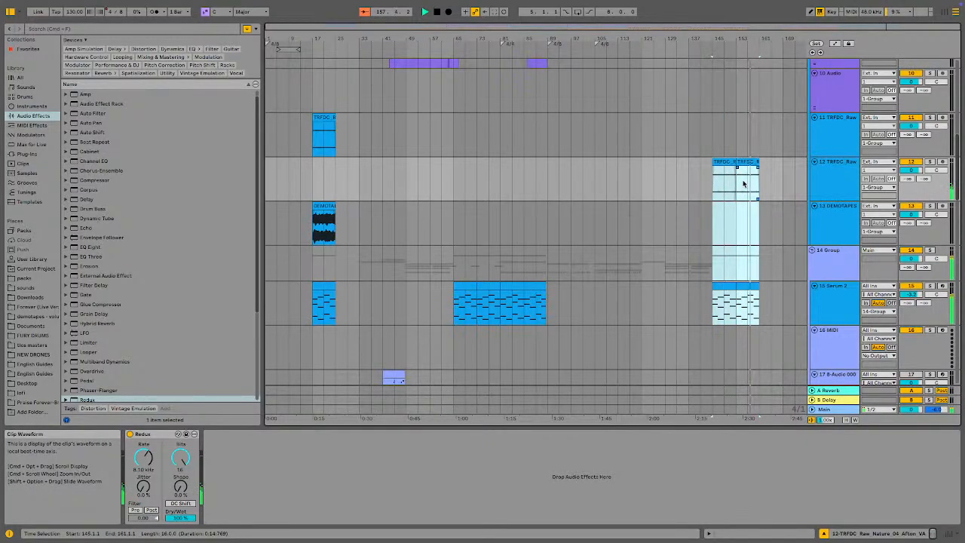
key("space")
key("super+d")
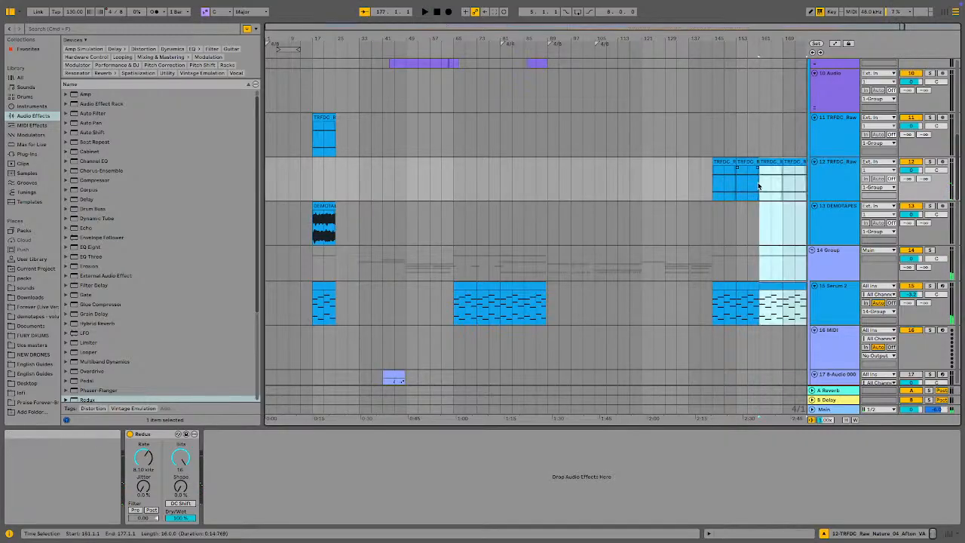
- Copy bars 81 to 89 from track 12 down through the remaining tracks and paste them at bar 161
scroll(758, 200, "up", 2)
scroll(760, 200, "down", 15)
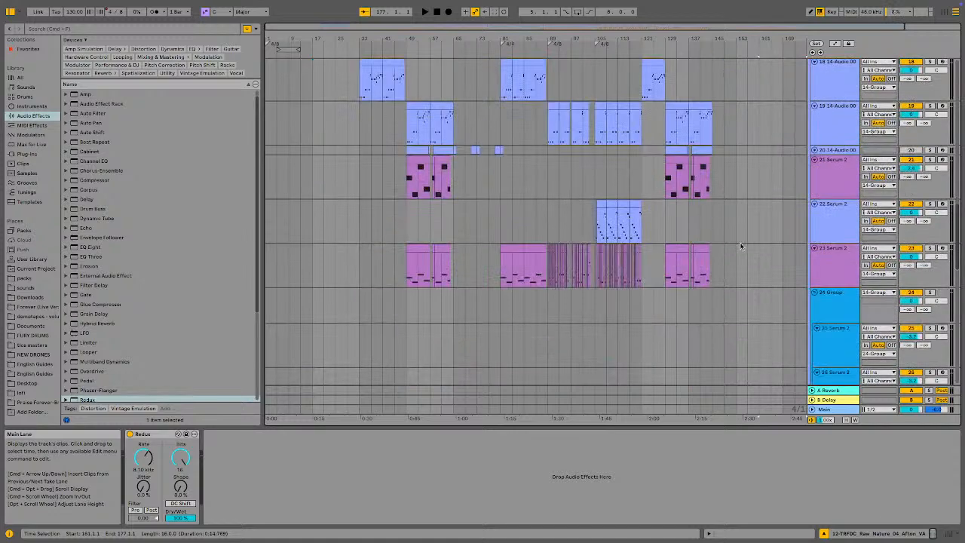
scroll(467, 271, "down", 5)
scroll(510, 156, "up", 9)
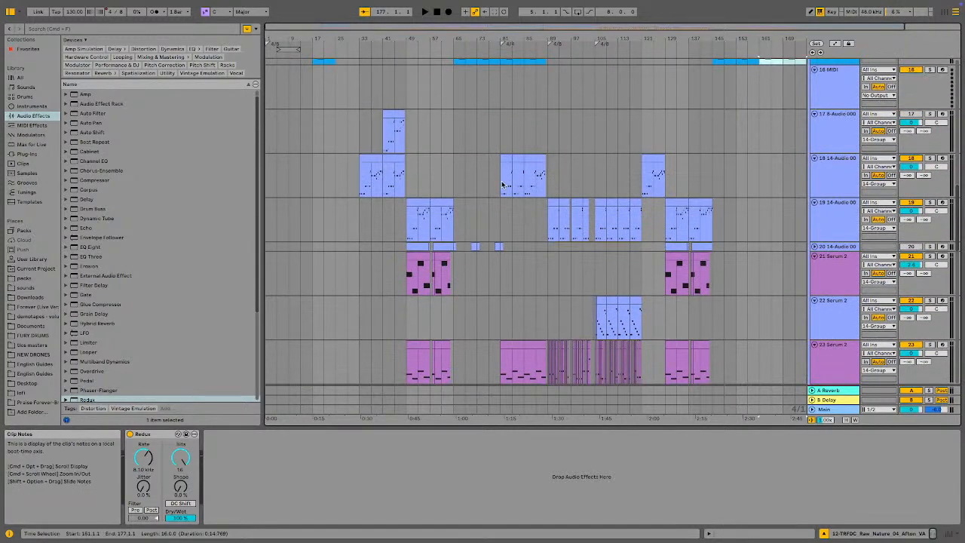
scroll(502, 184, "up", 10)
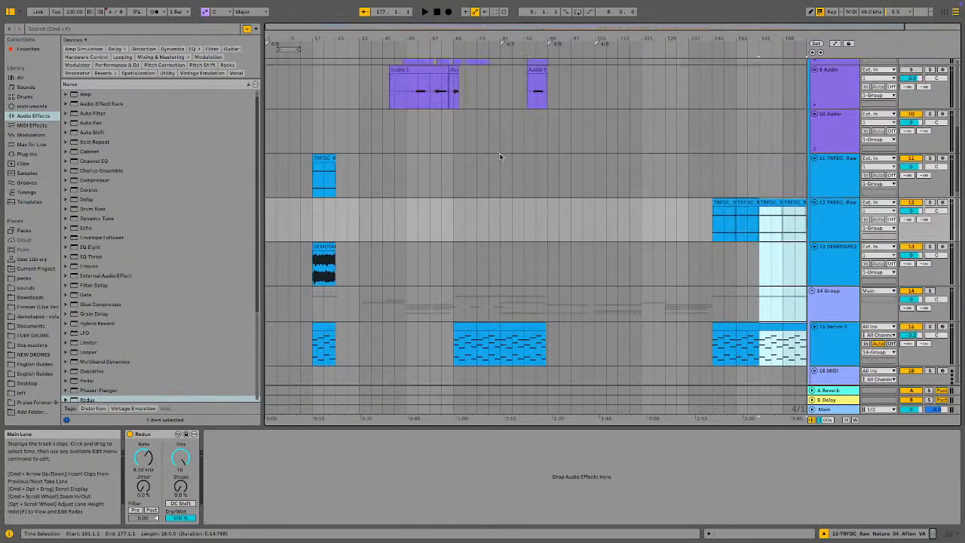
left_click_drag(496, 215, 545, 528)
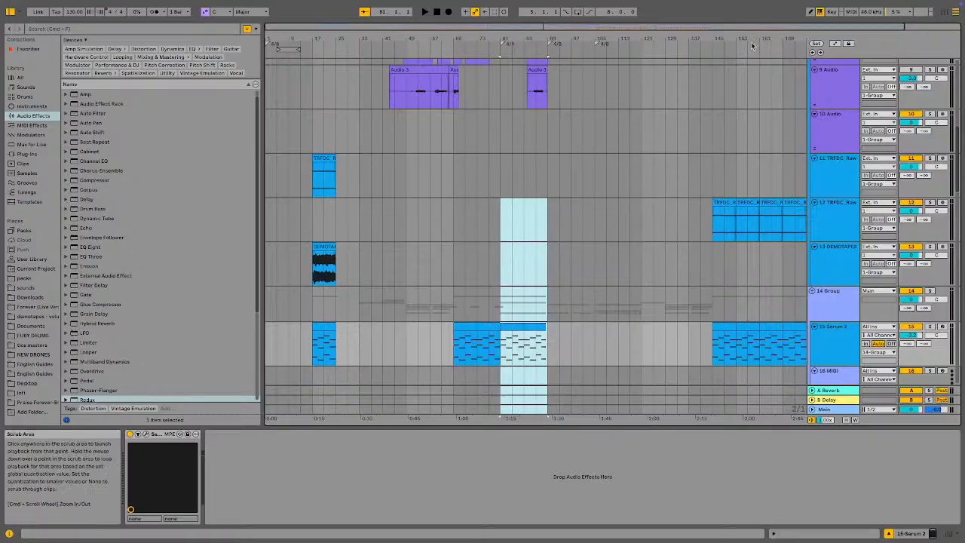
scroll(687, 230, "right", 3)
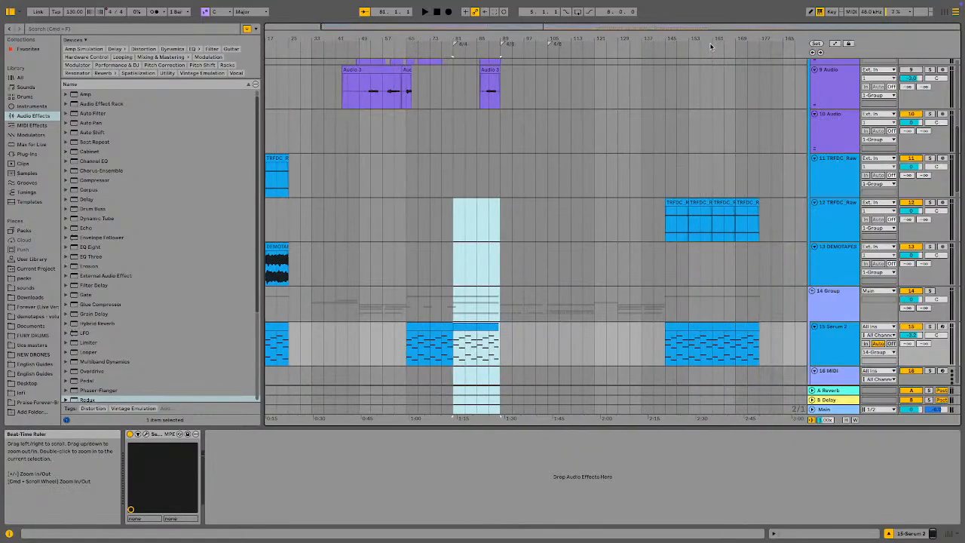
left_click(713, 233)
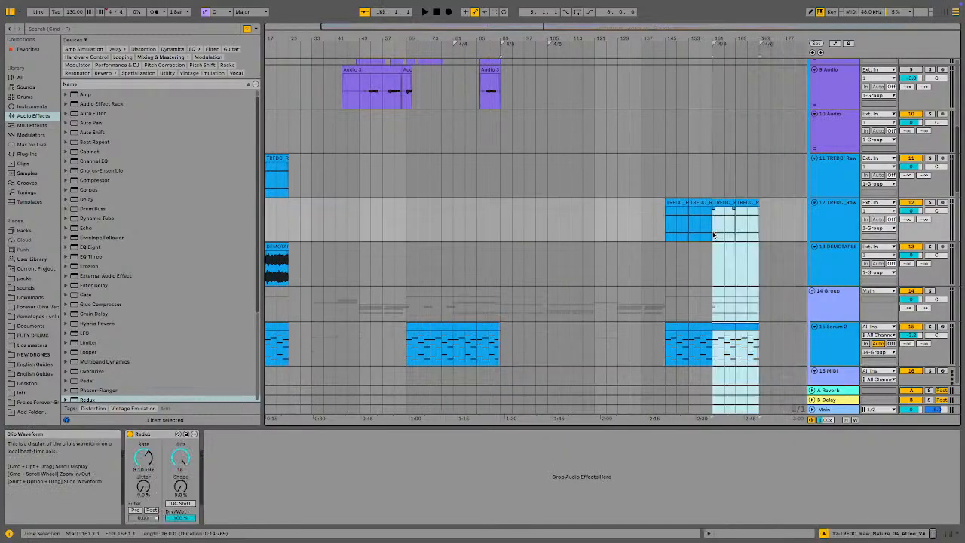
- Play the arrangement from bar 145, restore the pasted section at bar 161, and check its clips on the drum tracks
left_click(666, 234)
key("space")
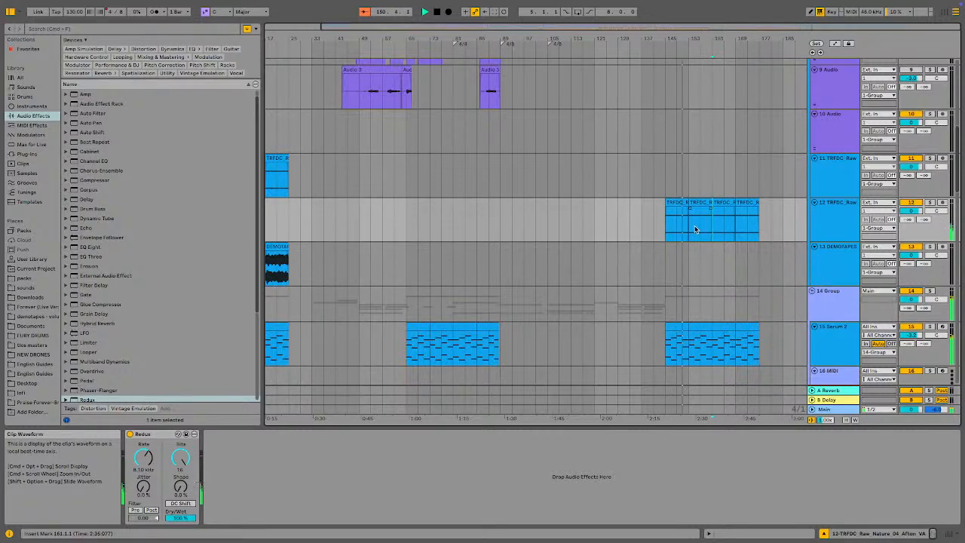
key("super+z")
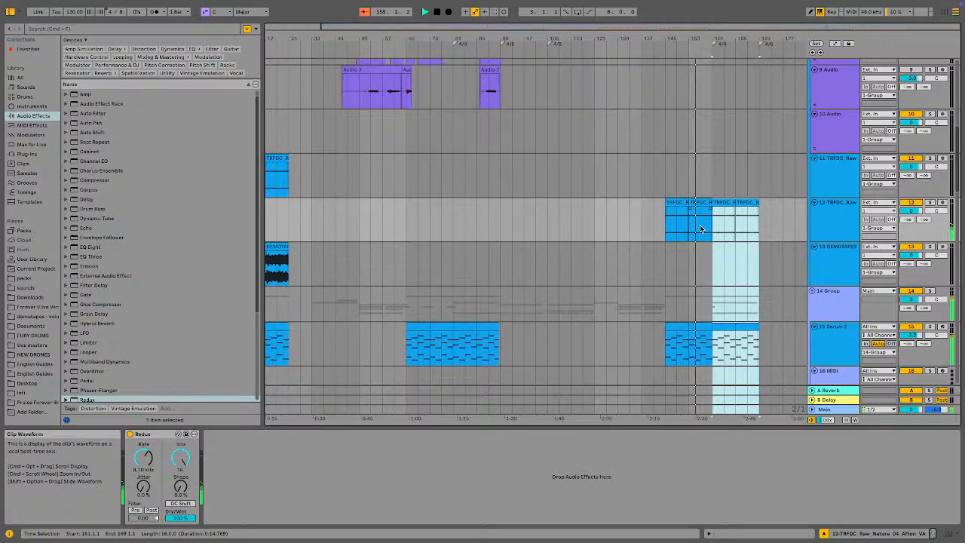
scroll(728, 247, "down", 3)
scroll(728, 249, "down", 20)
key("space")
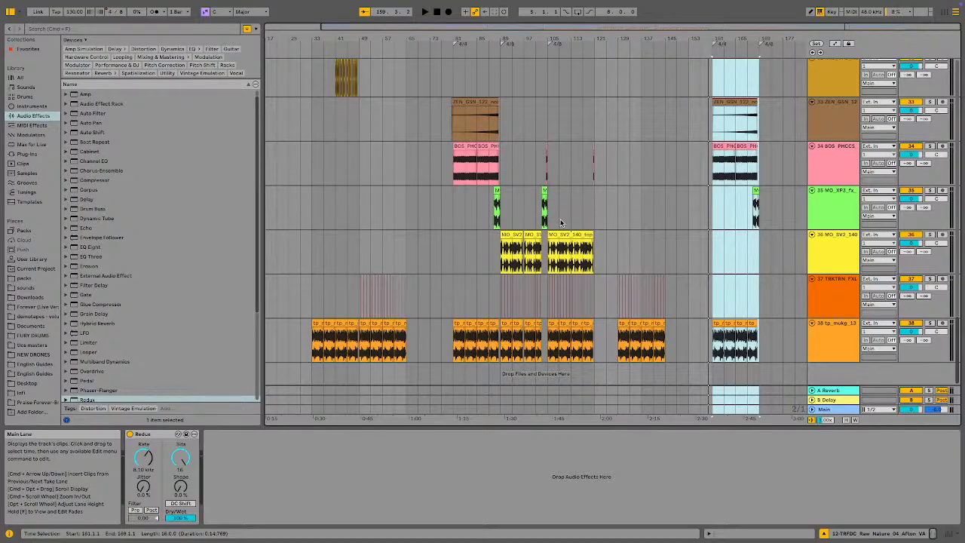
- Copy the MO_XP3 sweep clip ending at bar 89 on track 35 to bar 159 and audition the transition into bar 161
left_click(498, 204)
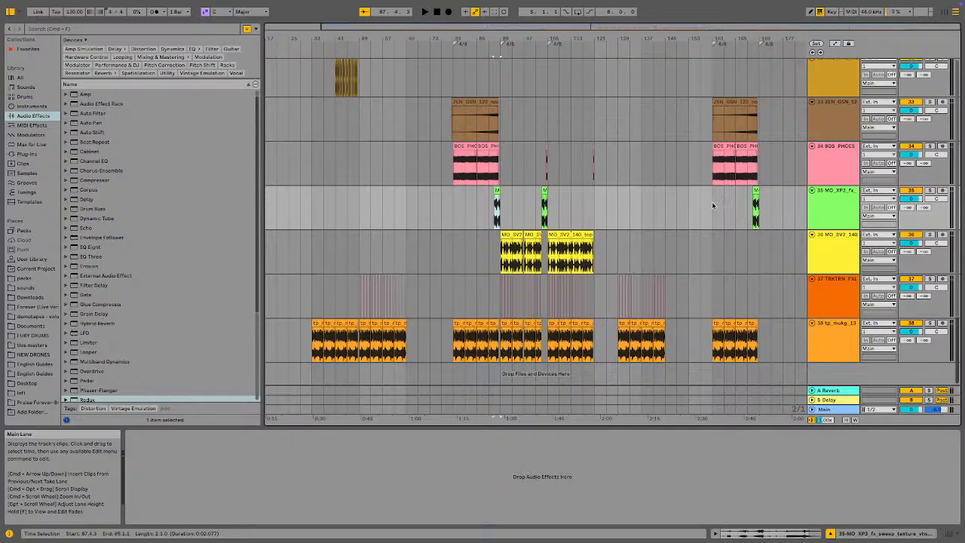
left_click_drag(709, 38, 708, 68)
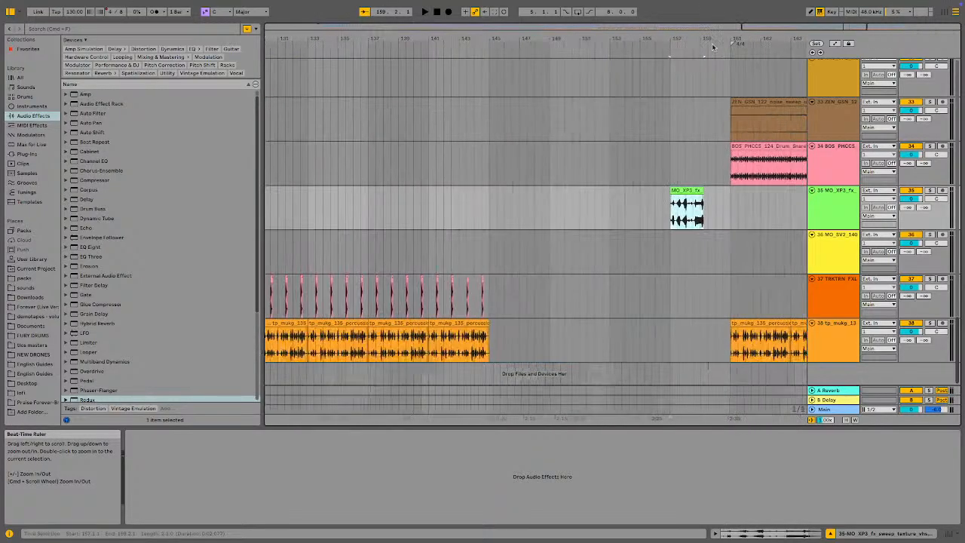
left_click_drag(703, 202, 730, 202)
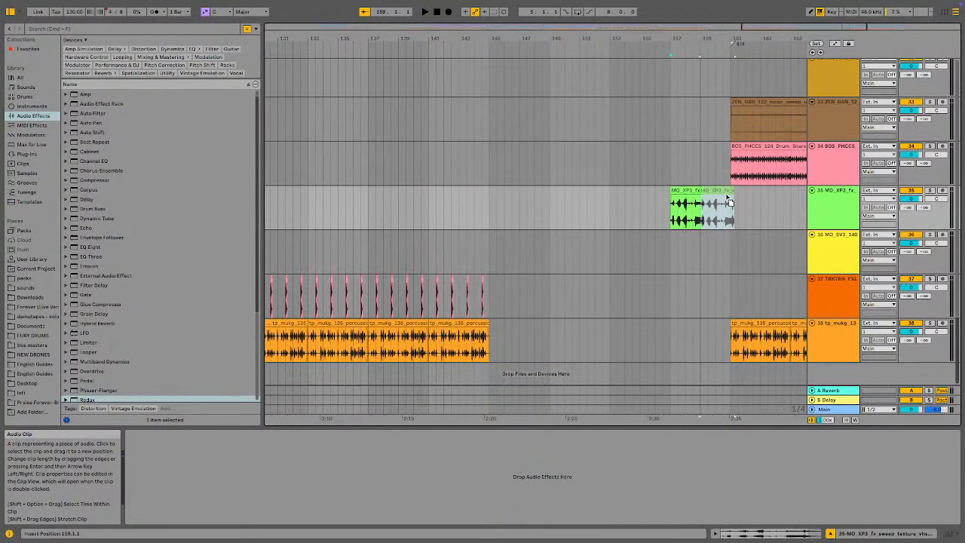
left_click_drag(670, 202, 701, 198)
key("space")
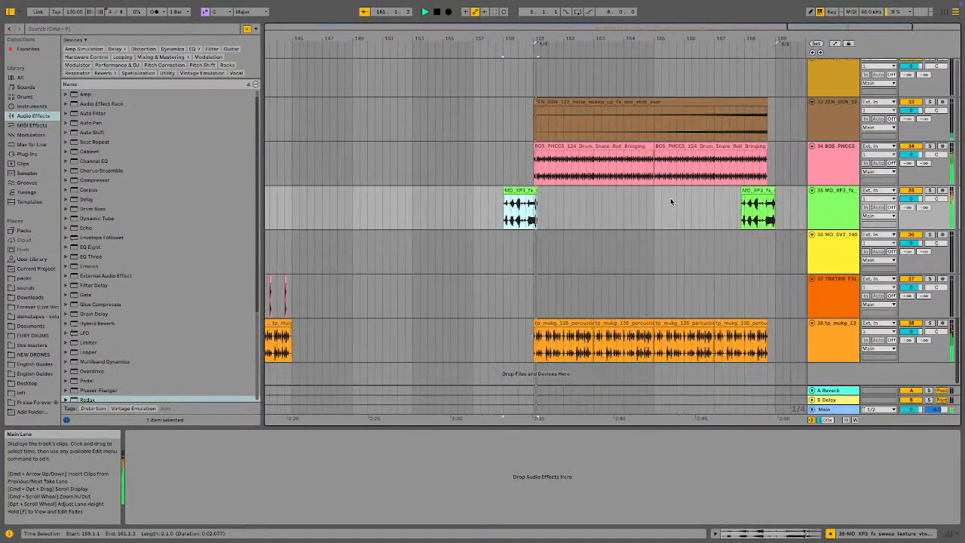
key("space")
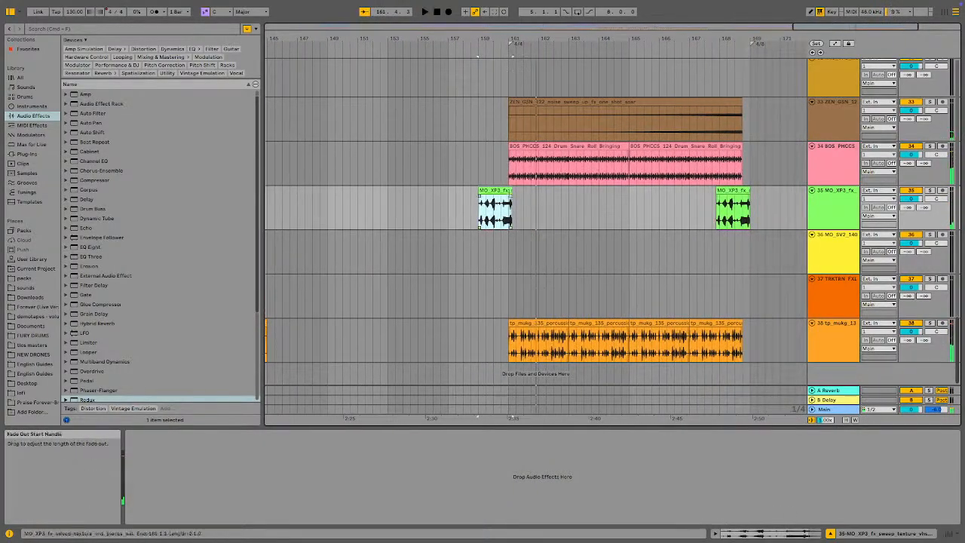
- Move the copied MO_XP3 sweep clip on track 35 earlier to start at 158.4.2 and audition it
key("plus")
key("plus")
key("plus")
key("plus")
key("plus")
left_click_drag(626, 188, 475, 193)
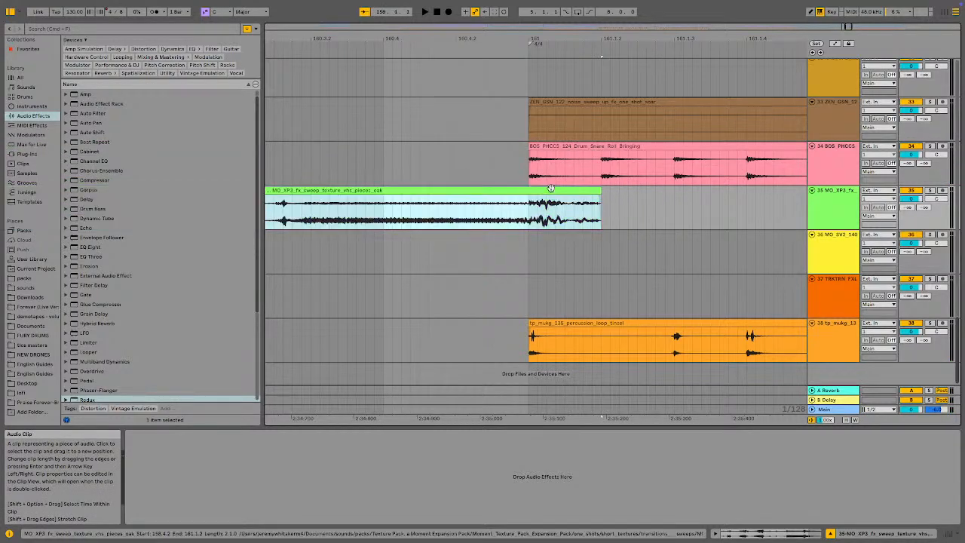
key("space")
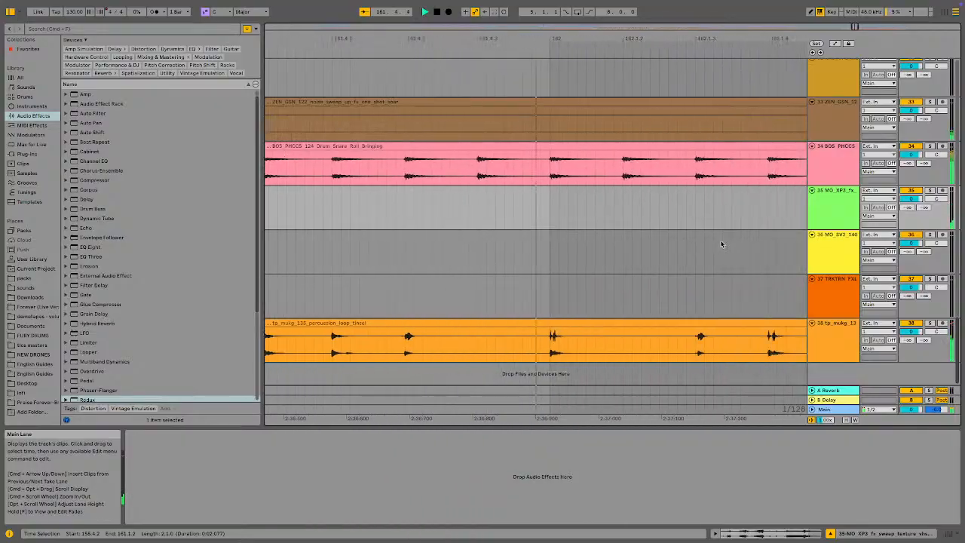
- Copy the Serum 2 clips on track 22 from bars 113 to 121, paste them at bar 161, and audition them
left_click_drag(658, 38, 716, 4)
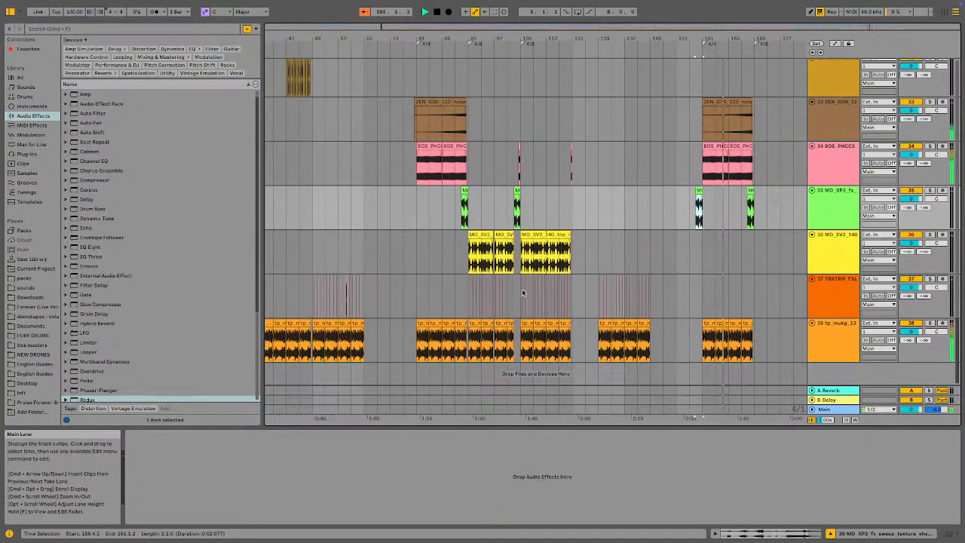
scroll(464, 249, "up", 10)
scroll(513, 219, "up", 2)
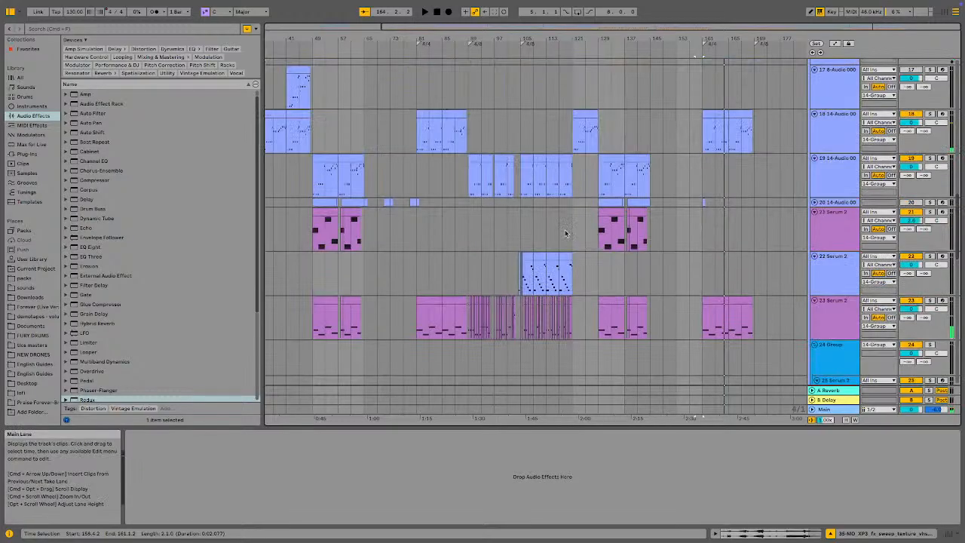
scroll(520, 270, "up", 5)
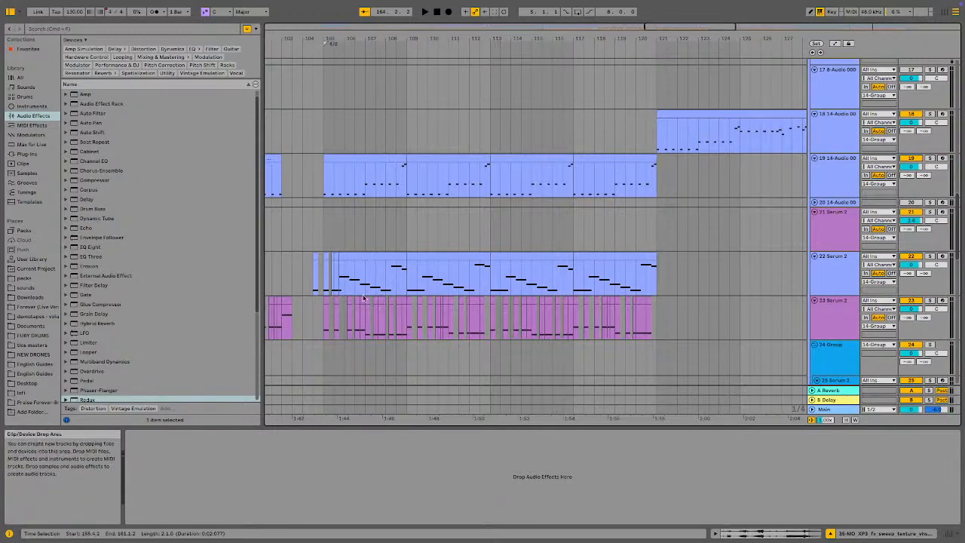
left_click(581, 281)
left_click_drag(493, 280, 657, 285)
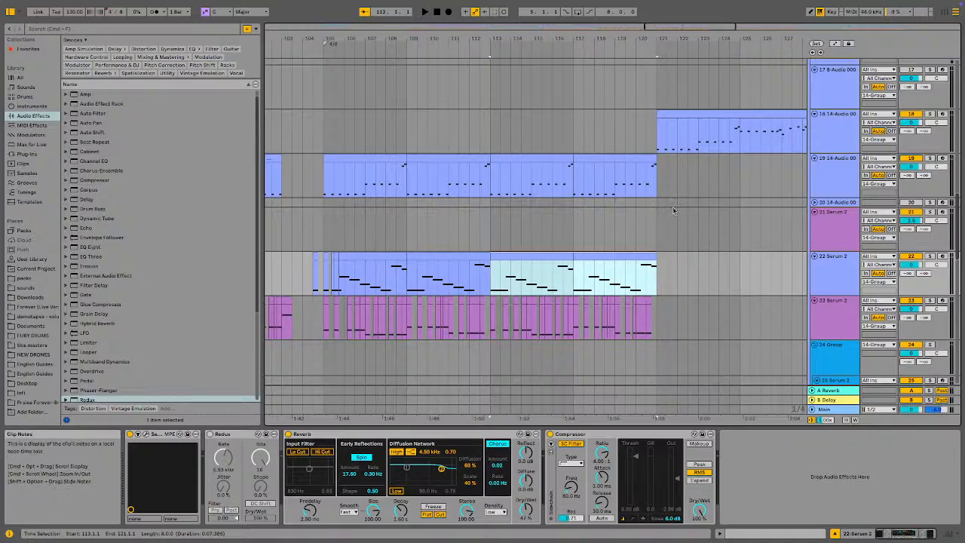
left_click_drag(704, 44, 618, 6)
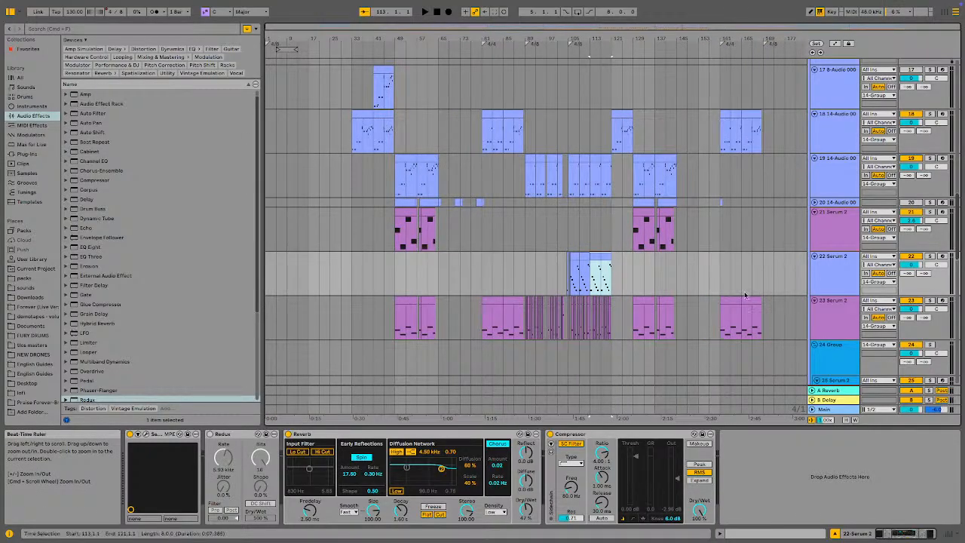
left_click(720, 271)
key("space")
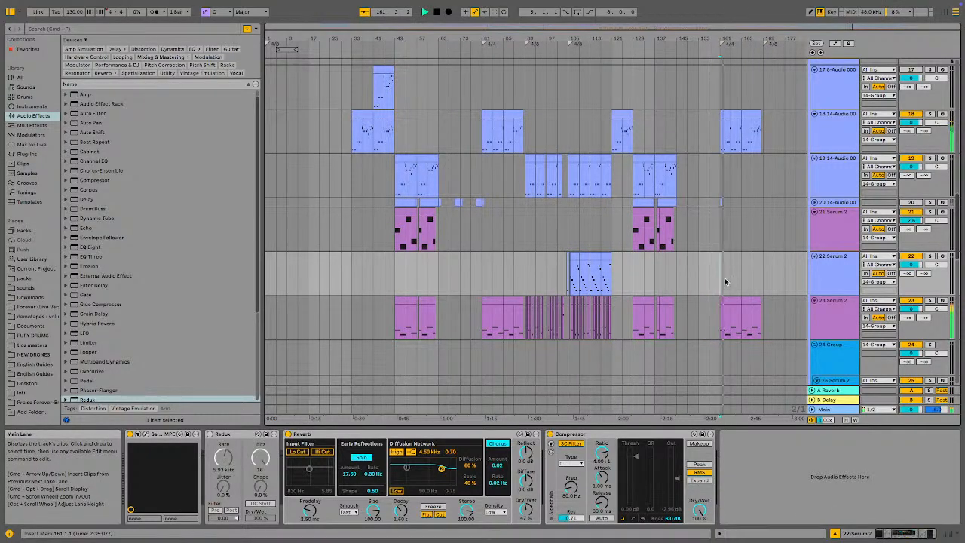
left_click_drag(724, 277, 741, 279)
left_click(743, 277)
key("super+v")
left_click(720, 281)
key("space")
key("space")
- Add an Auto Filter to the end of track 22's device chain and set its frequency to 20.0 kHz
left_click(847, 269)
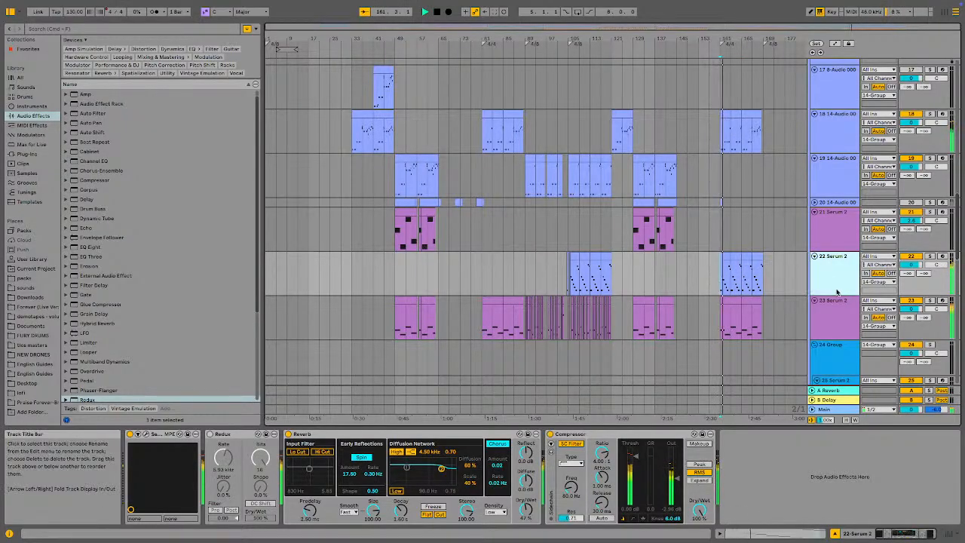
key("space")
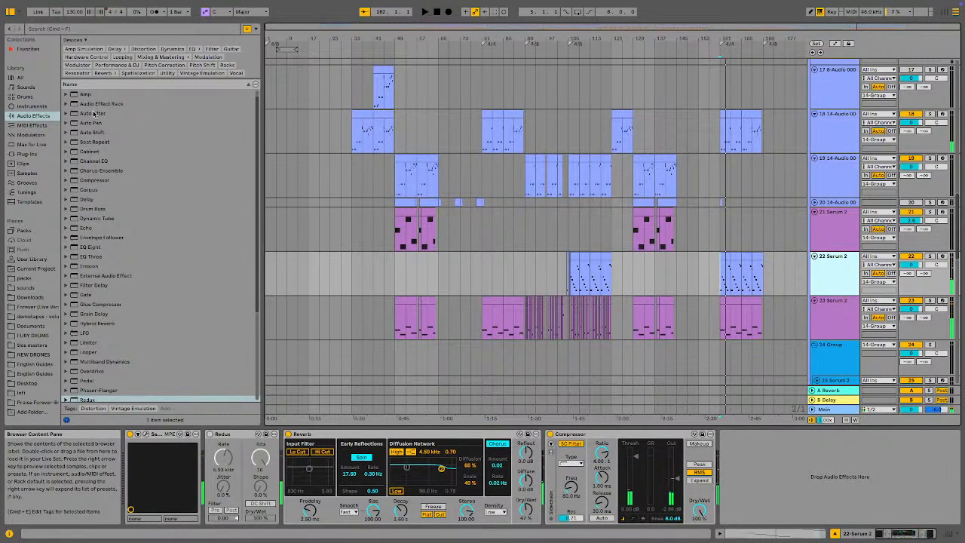
double_click(94, 114)
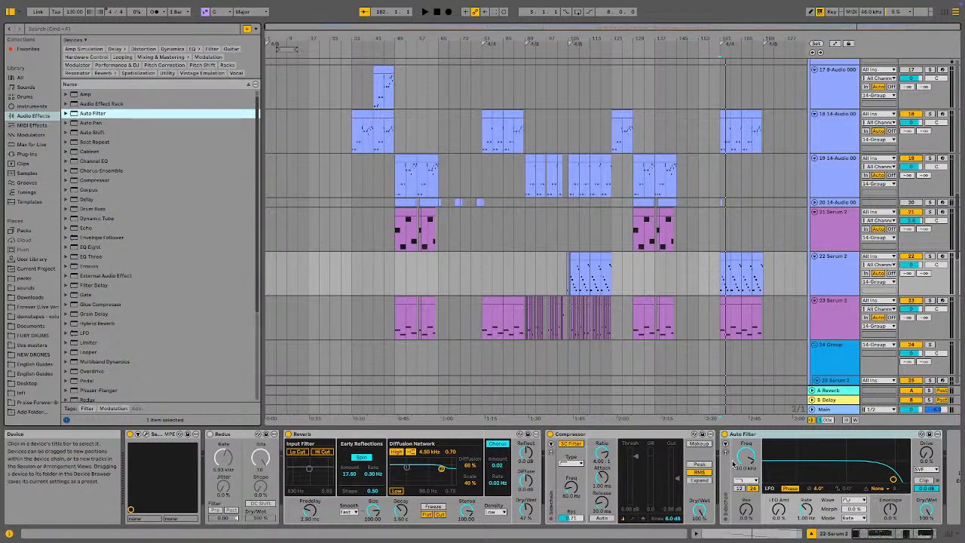
left_click_drag(746, 456, 746, 441)
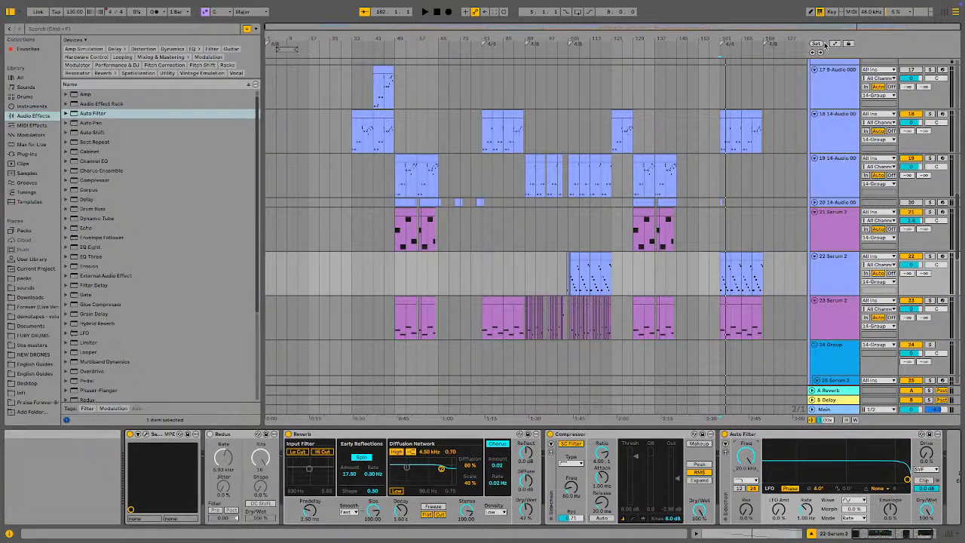
- Automate track 22's Auto Filter frequency to fall to 666 Hz at bar 161 and rise to about 16.3 kHz at bar 169
key("a")
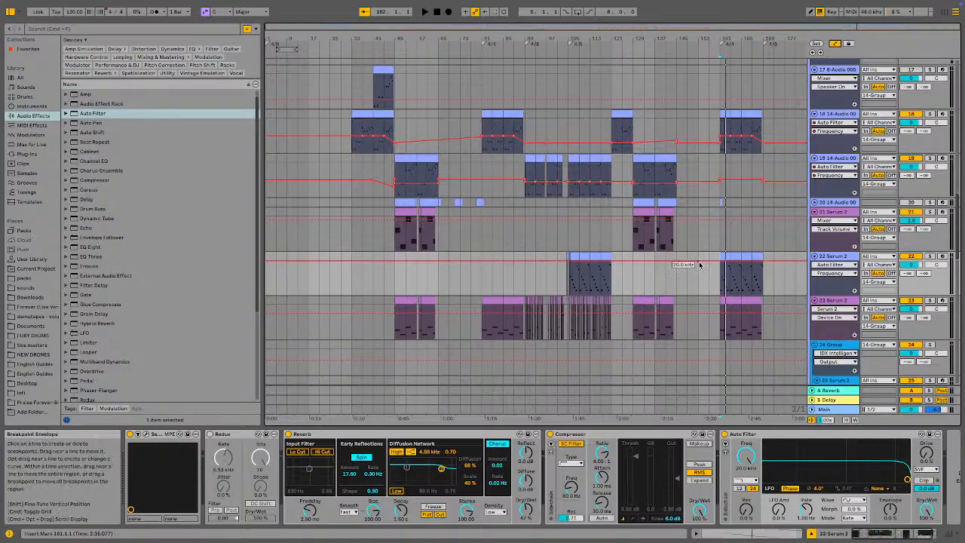
left_click_drag(713, 262, 719, 280)
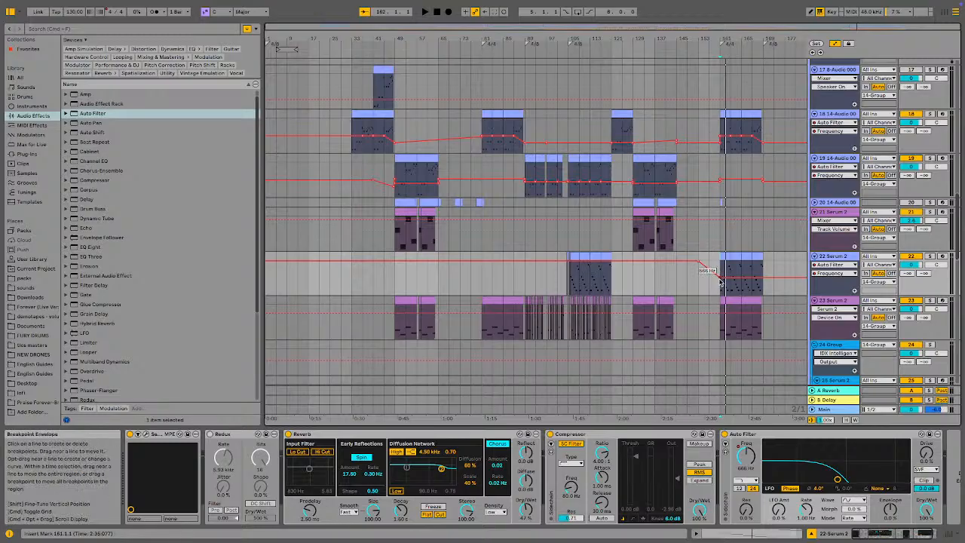
key("space")
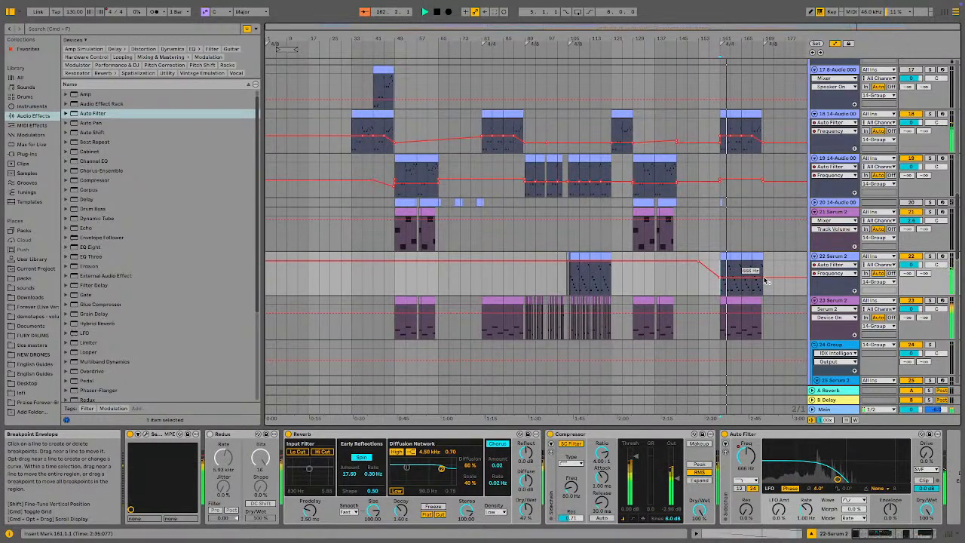
mouse_move(748, 276)
left_mouse_down()
mouse_move(763, 279)
mouse_move(749, 265)
left_mouse_up()
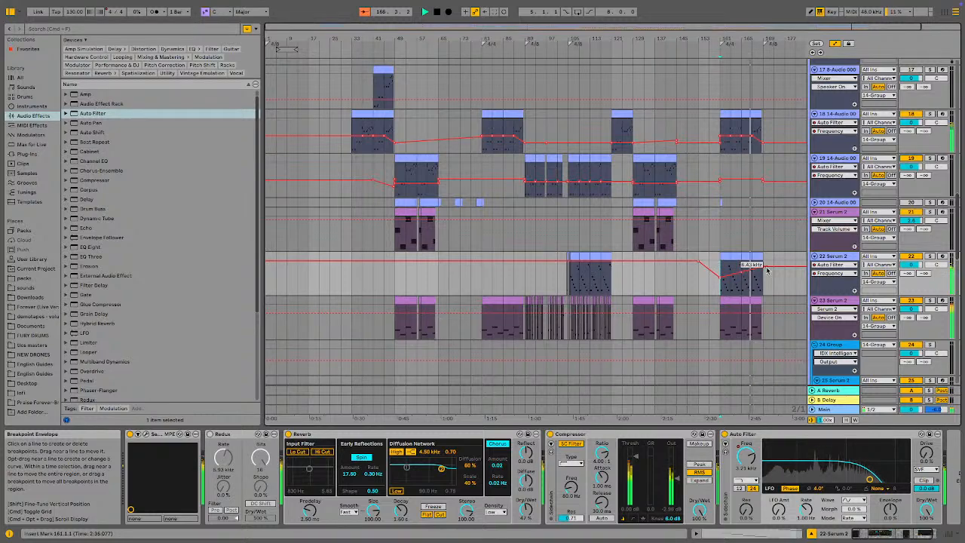
left_click_drag(763, 268, 760, 264)
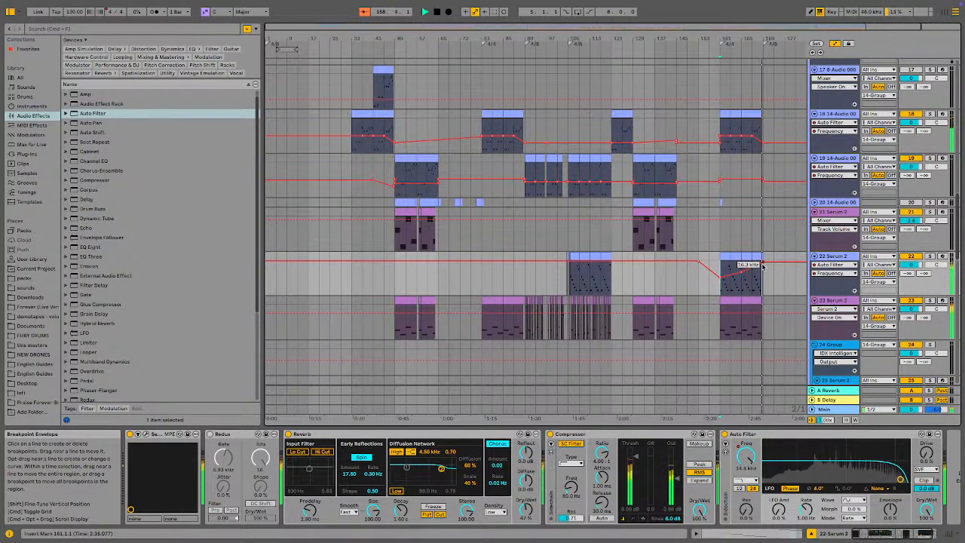
- Play the arrangement from bar 157 to audition track 22's filter automation into bar 161
scroll(556, 306, "down", 3)
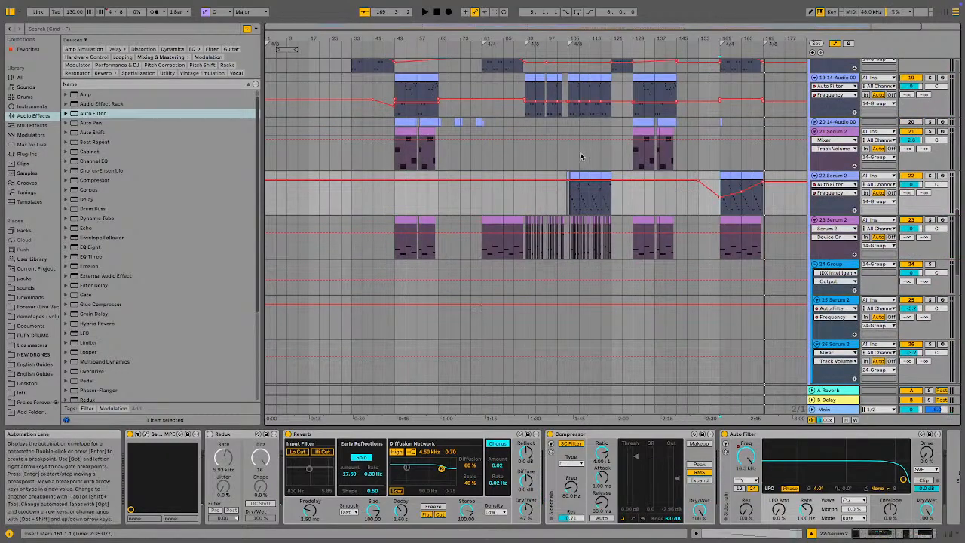
scroll(588, 159, "up", 3)
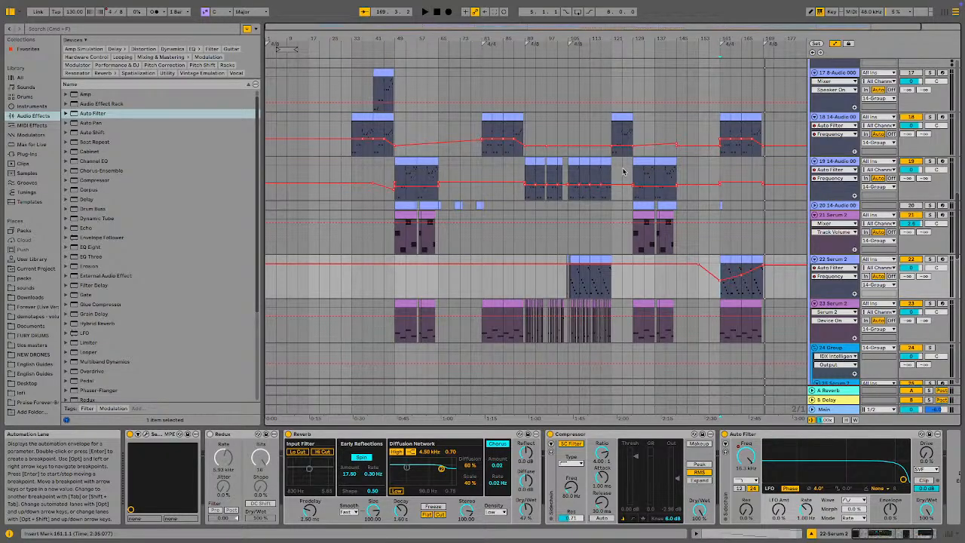
left_click(705, 287)
scroll(705, 287, "right", 2)
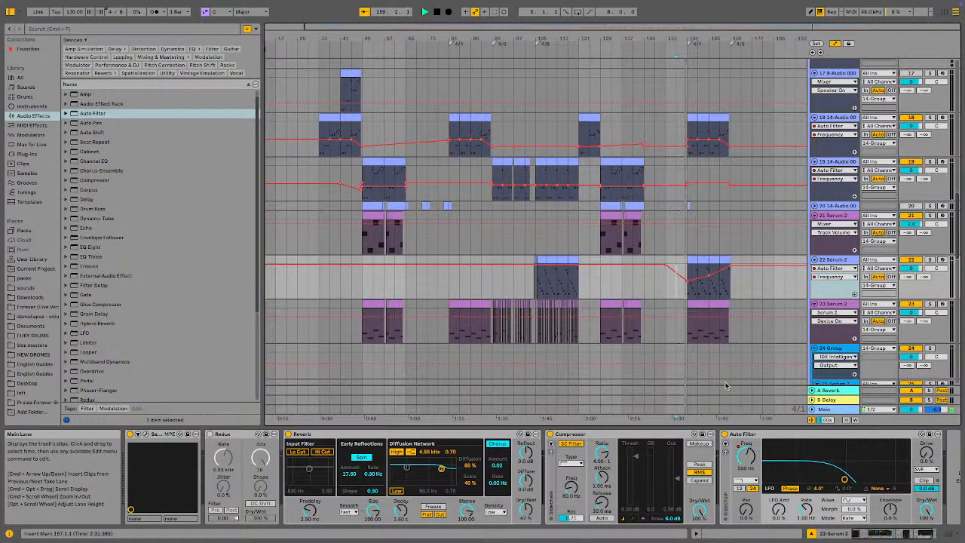
key("space")
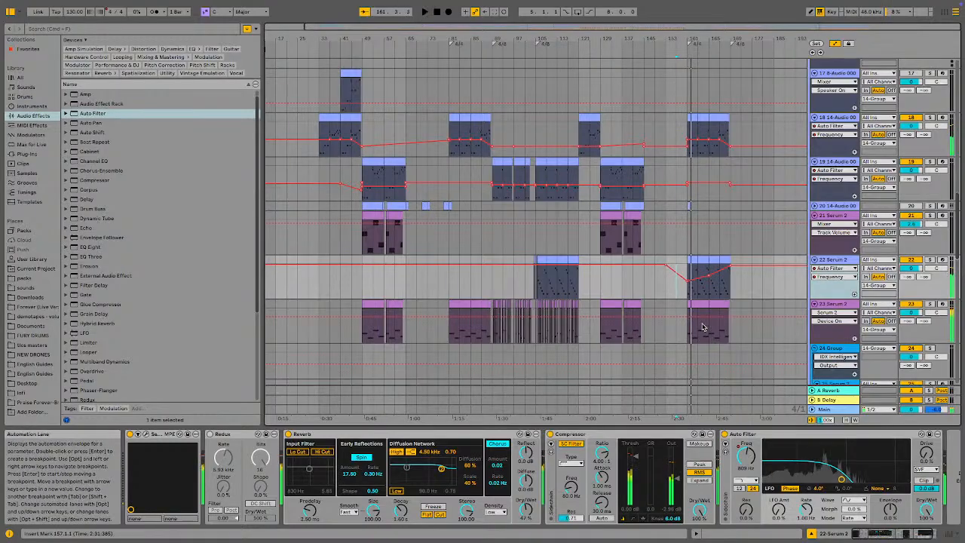
- Ramp track 34's Auto Filter frequency automation down from about bar 157 into bar 161 and audition the transition
scroll(708, 351, "down", 5)
scroll(702, 327, "down", 8)
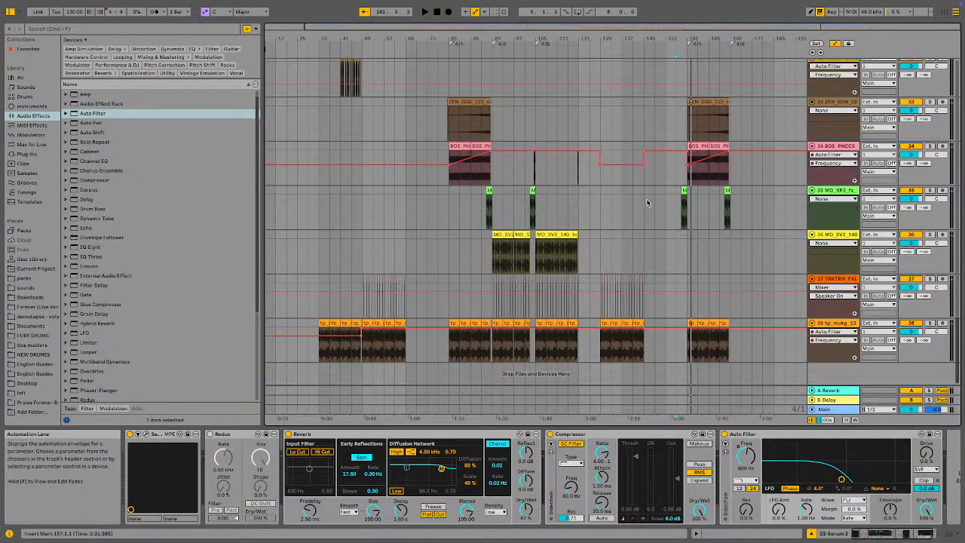
left_click(688, 156)
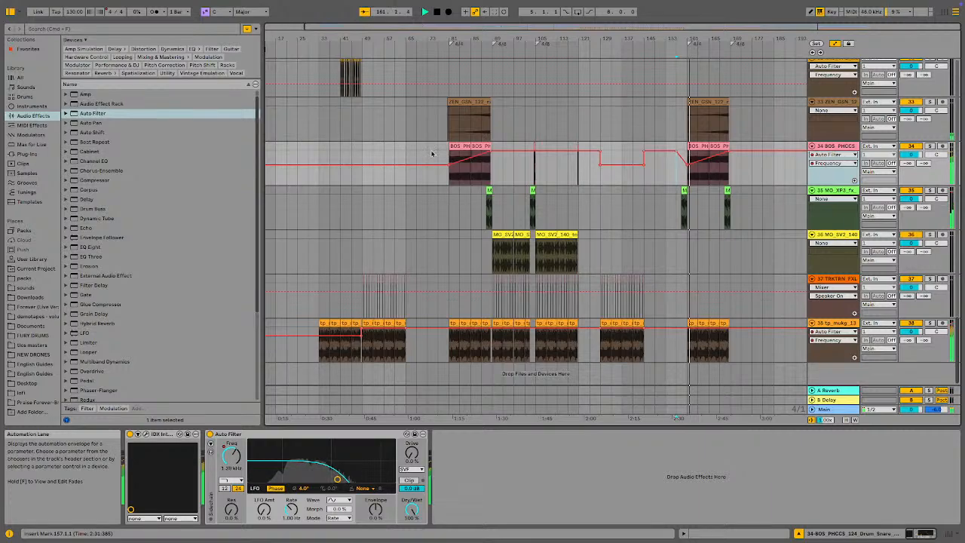
key("space")
- Hide the automation lanes and look over the arrangement's clips from the drum tracks up through the groups
left_click(441, 305)
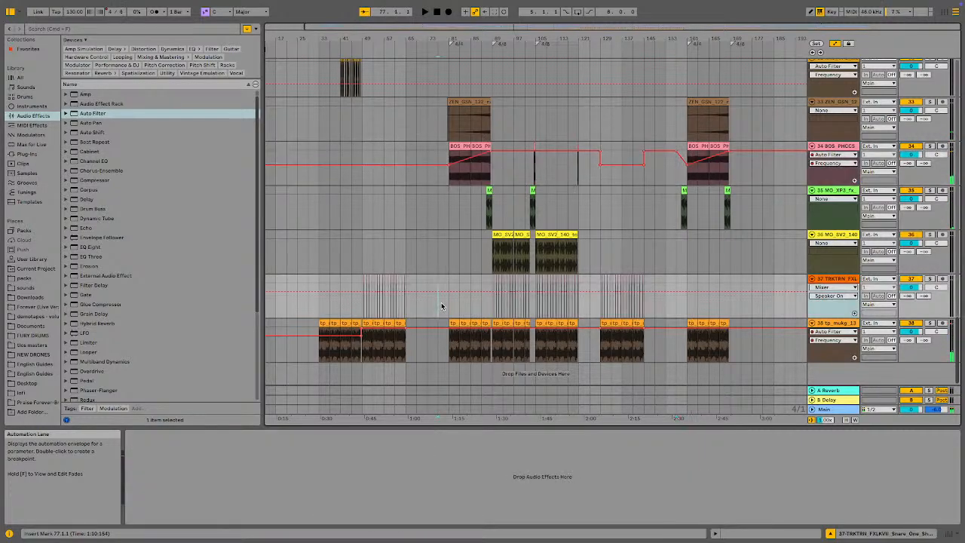
key("a")
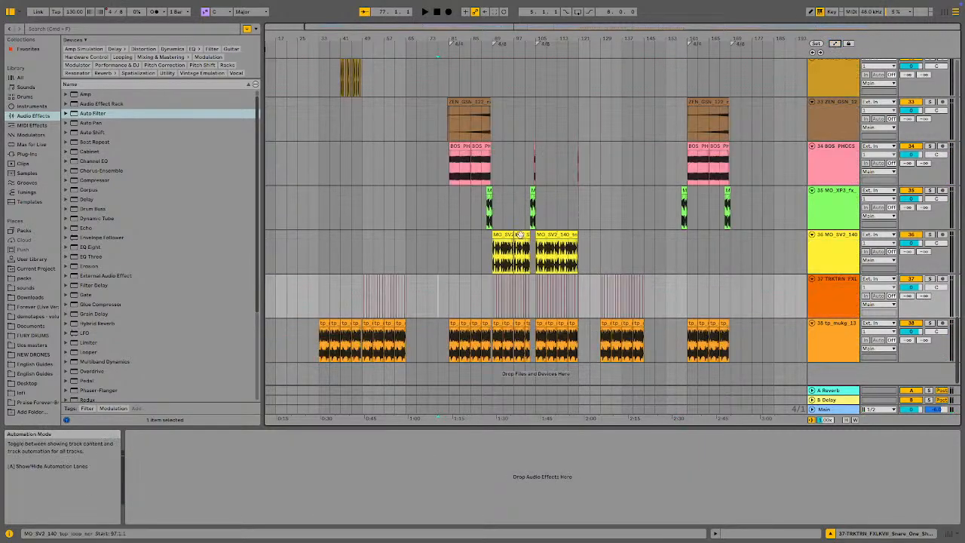
scroll(384, 227, "up", 20)
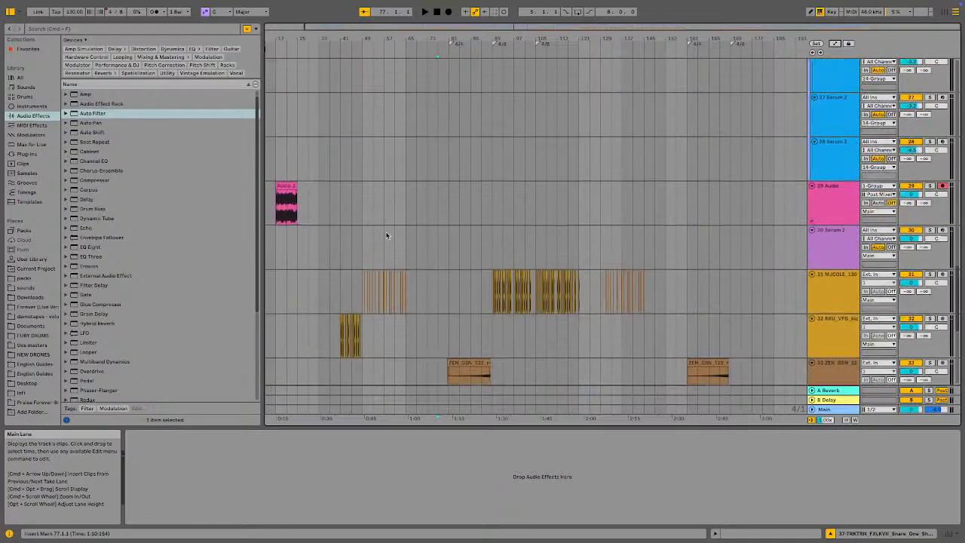
scroll(392, 187, "up", 8)
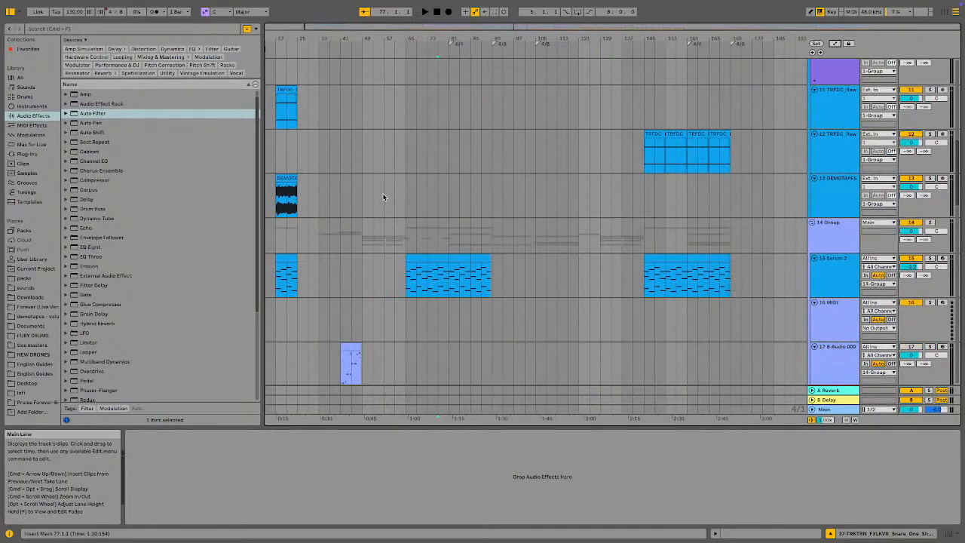
scroll(399, 196, "up", 6)
scroll(453, 228, "down", 3)
scroll(453, 228, "down", 5)
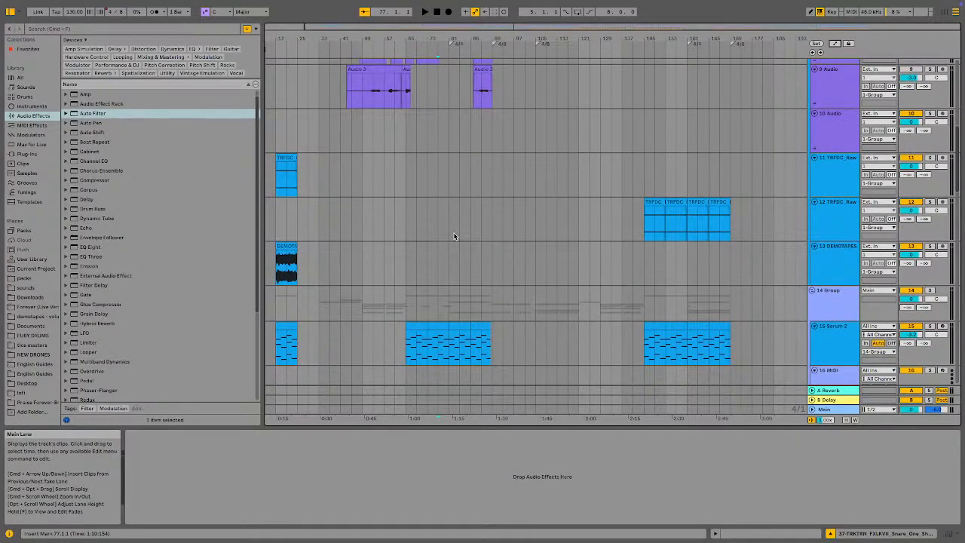
scroll(454, 236, "down", 9)
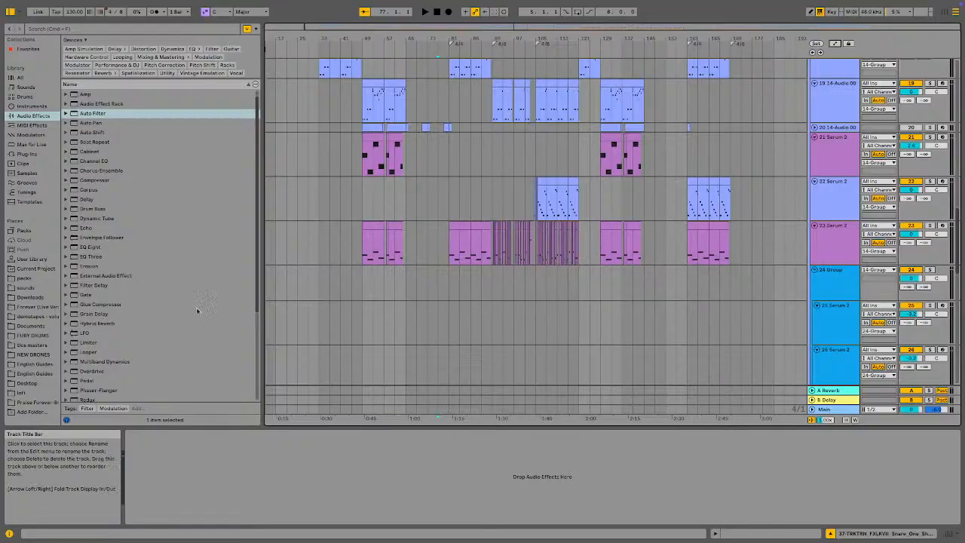
- Select track 22 and save the Live Set
left_click(829, 198)
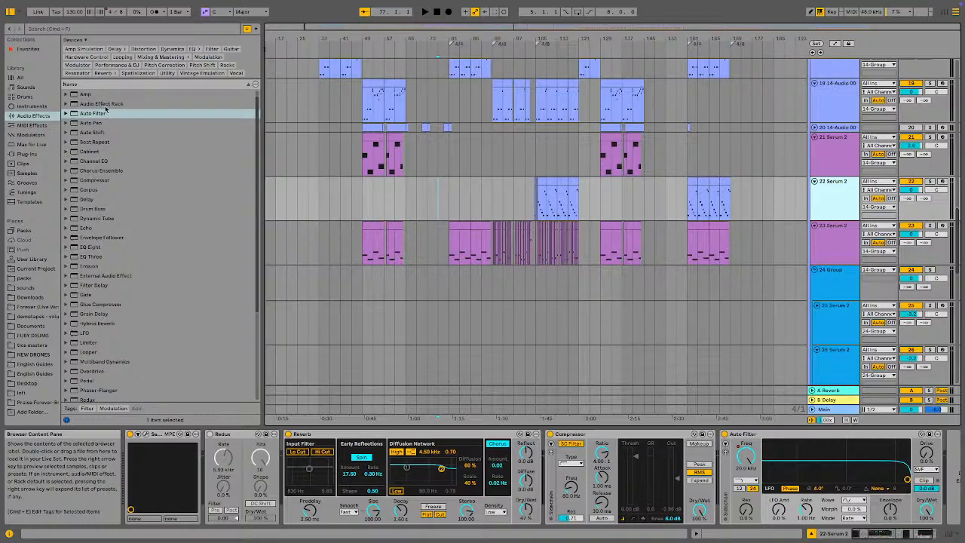
left_click(57, 5)
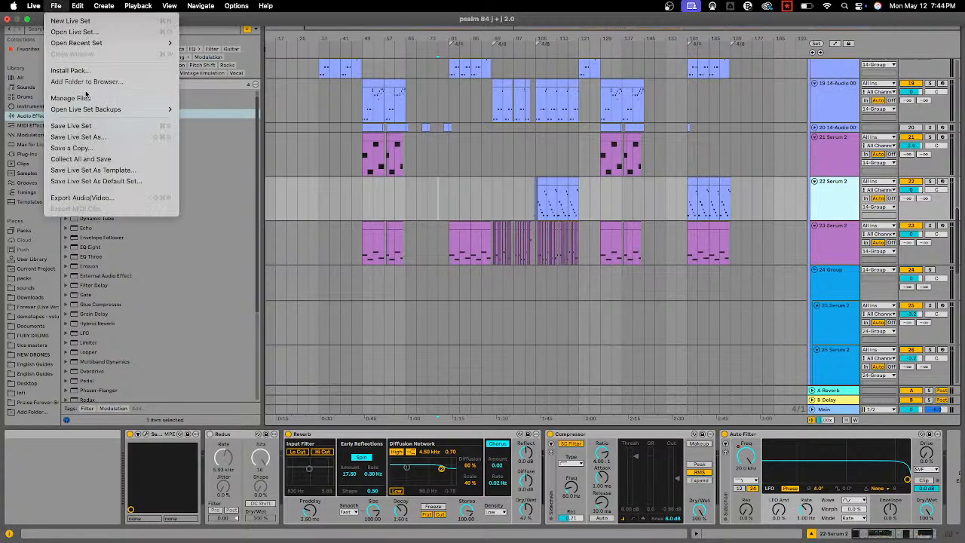
left_click(75, 126)
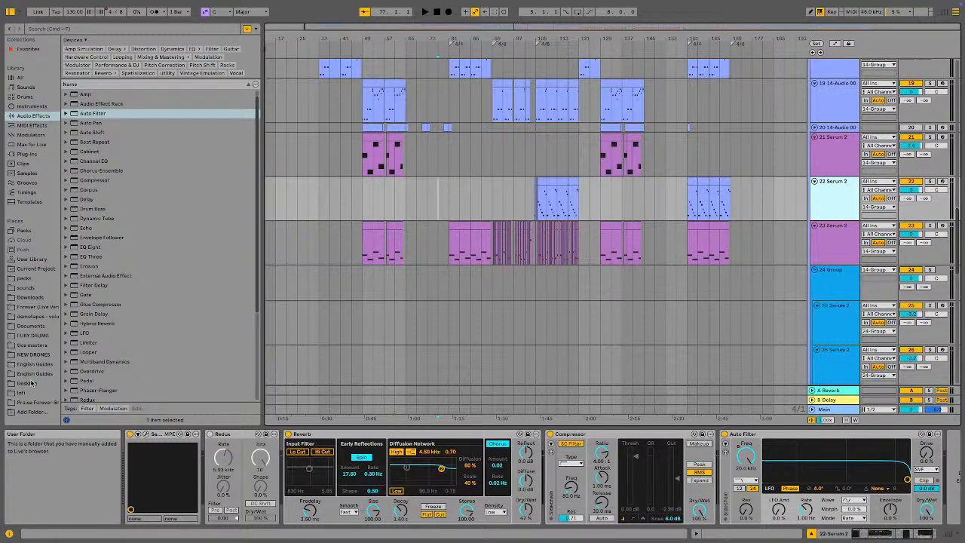
- Search for "impact" in the Desktop folder and in the Documents folder
left_click(29, 384)
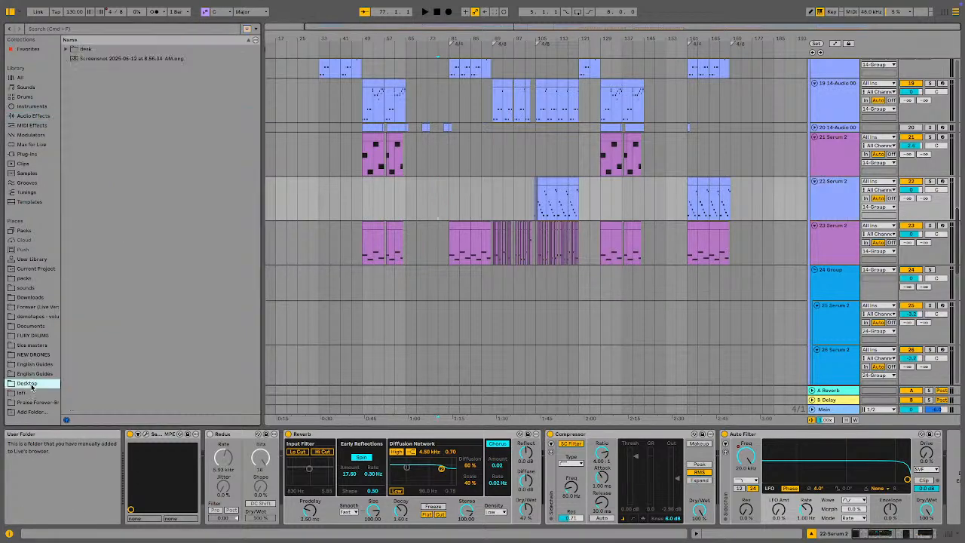
left_click(123, 29)
type("impo")
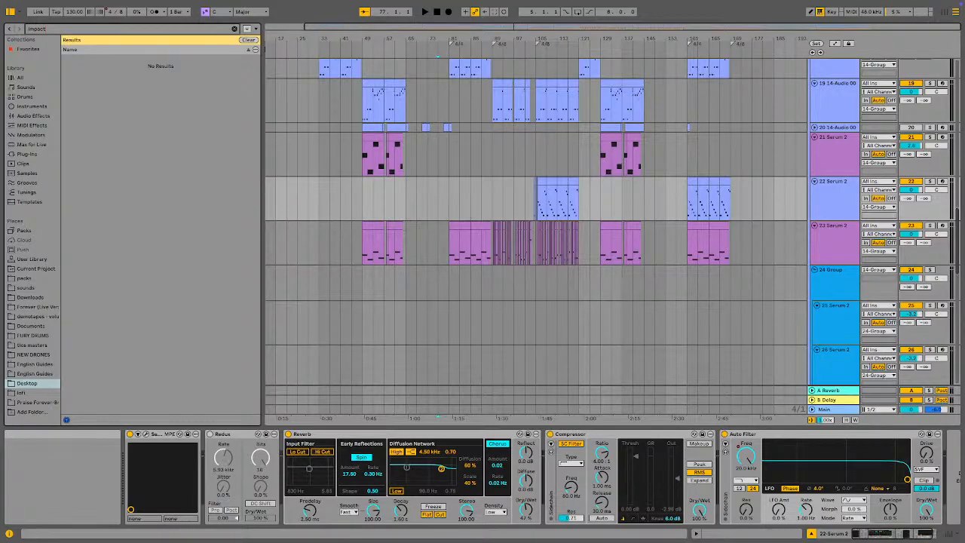
left_click(38, 326)
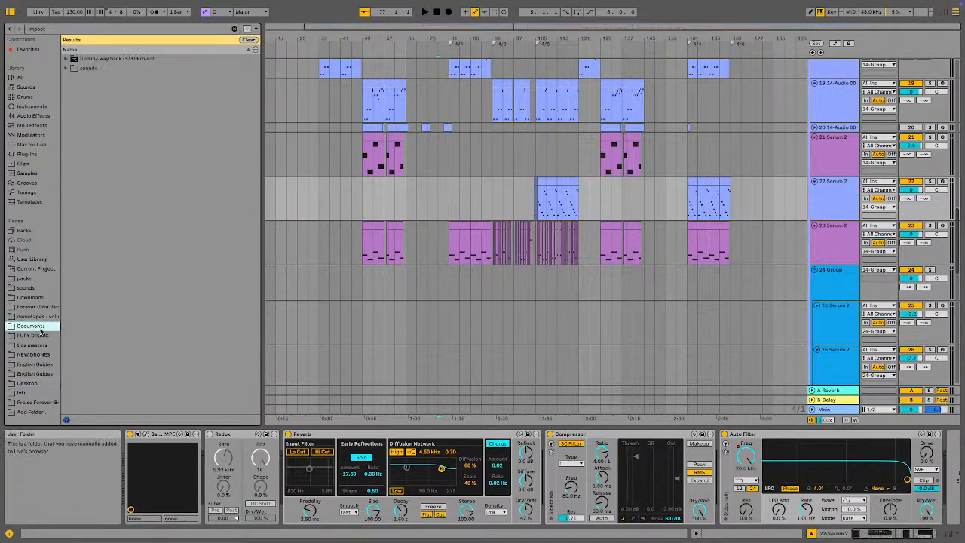
- Expand the "find my way back" project results down to KSHMR_Impacts_01_Main and preview the KSHMR_Impact_with_Sweep_02.wav sample
left_click(102, 70)
key("Right")
key("Down")
key("Right")
key("Up")
key("Up")
key("Right")
key("Down")
key("Right")
key("Down")
key("Right")
key("Down")
key("Right")
key("Down")
key("Right")
key("Down")
key("Right")
key("Down")
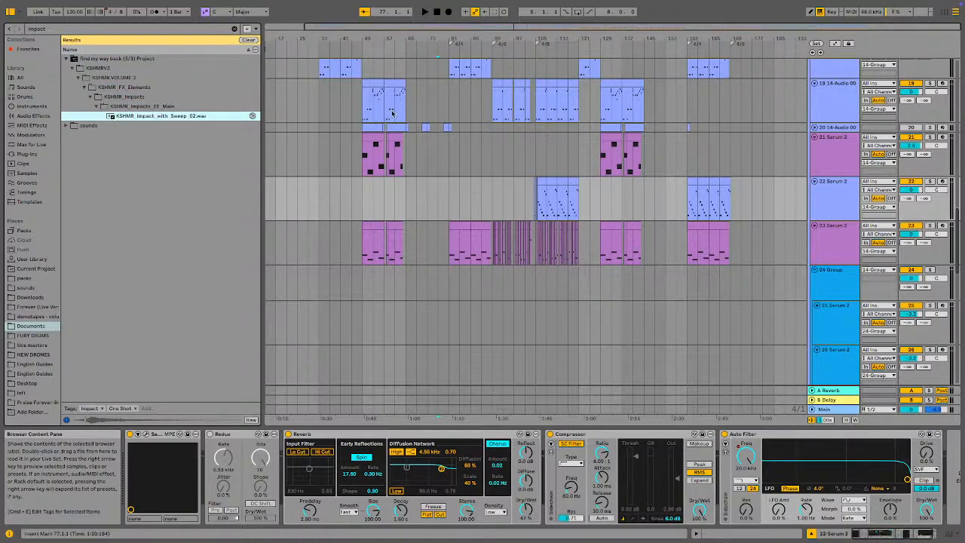
key("Up")
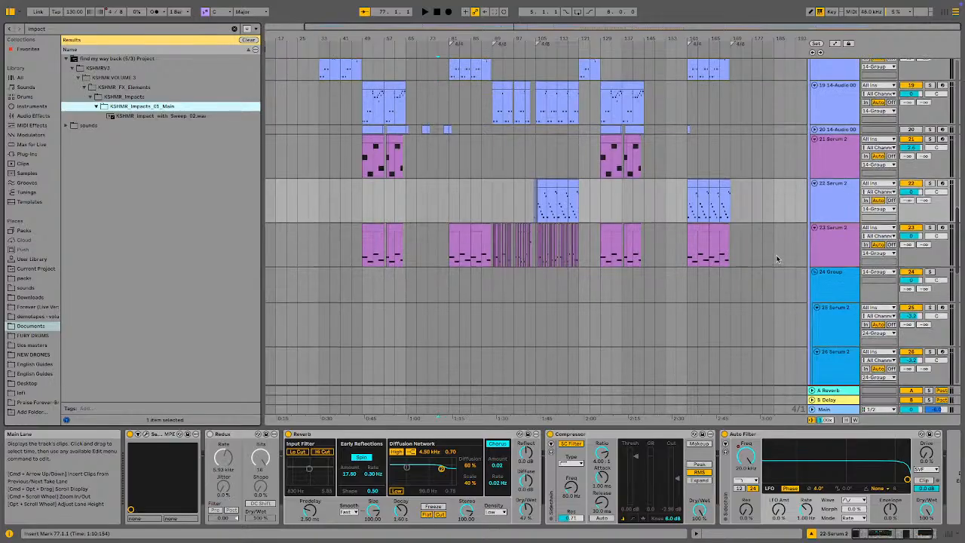
scroll(777, 259, "down", 10)
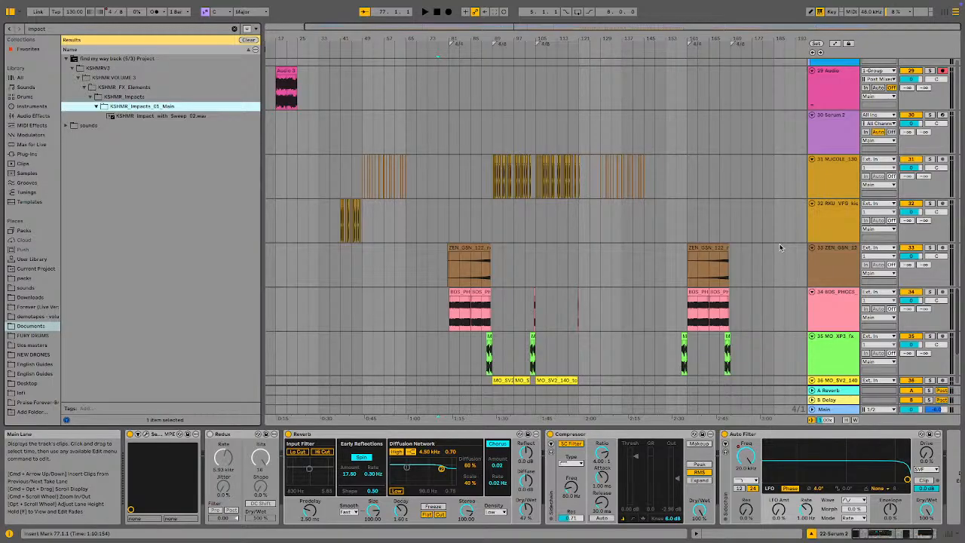
- Insert a new audio track below the MO_XP3_fx track and place KSHMR_Impact_with_Sweep_02.wav on it at bar 157
scroll(781, 247, "down", 3)
left_click(812, 218)
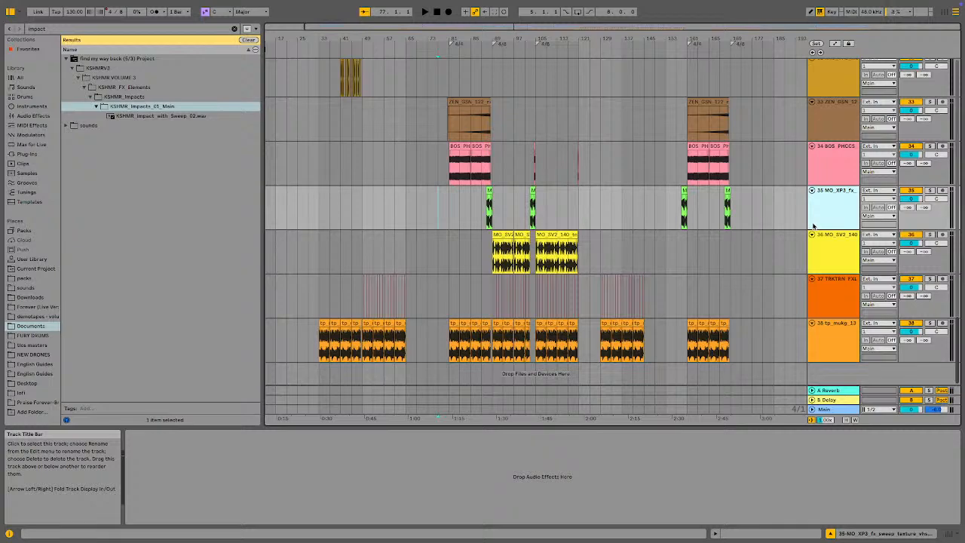
key("ctrl+t")
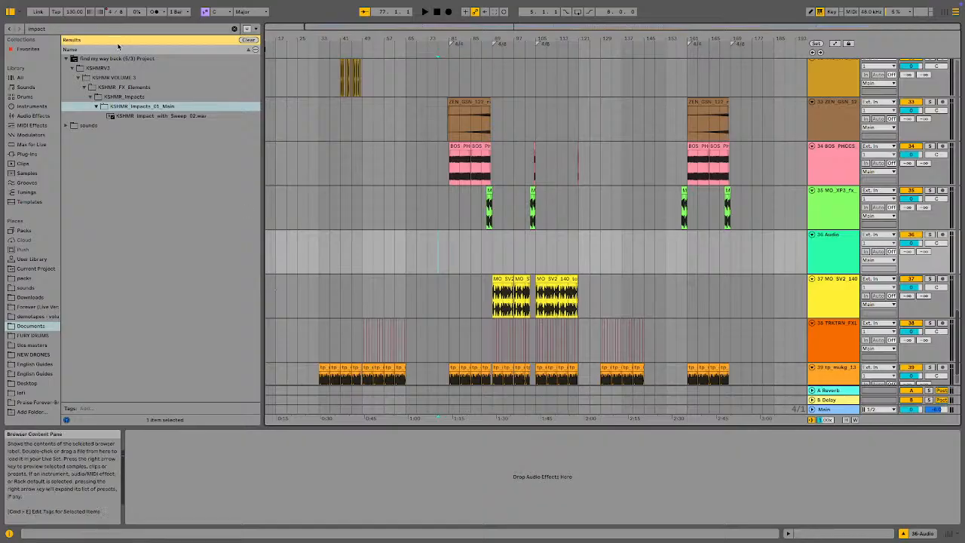
left_click_drag(135, 116, 676, 256)
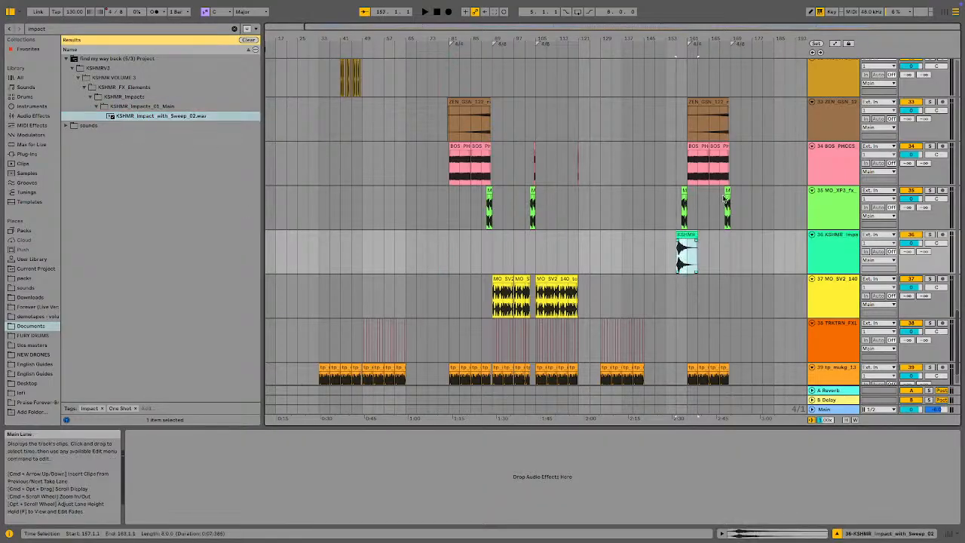
- Turn off warping for the KSHMR_Impact_with_Sweep_02 clip and return to the full arrangement
double_click(686, 252)
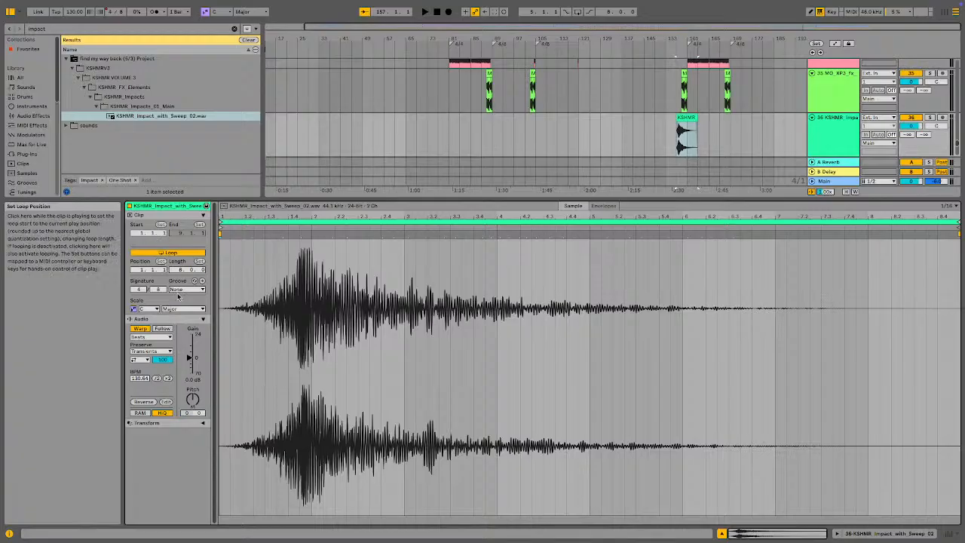
left_click(140, 329)
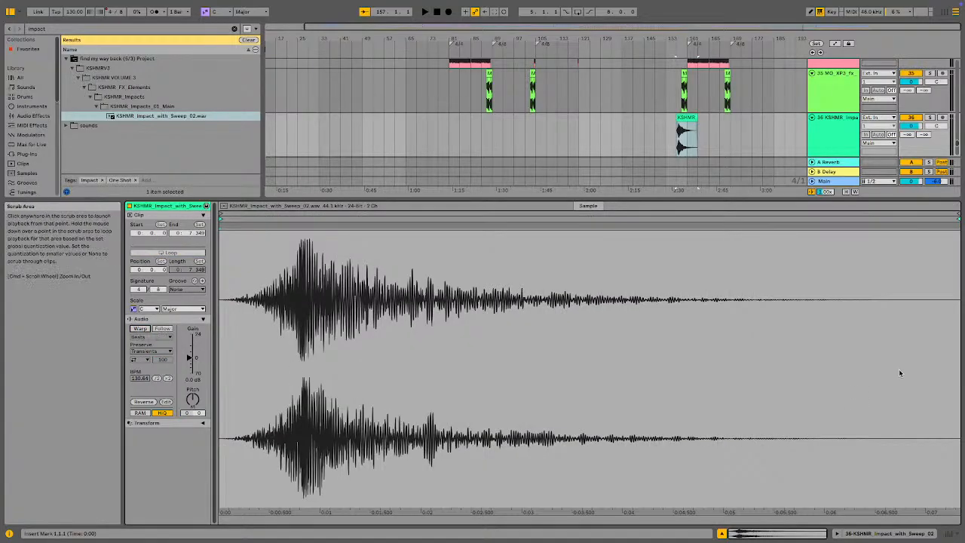
left_click(886, 535)
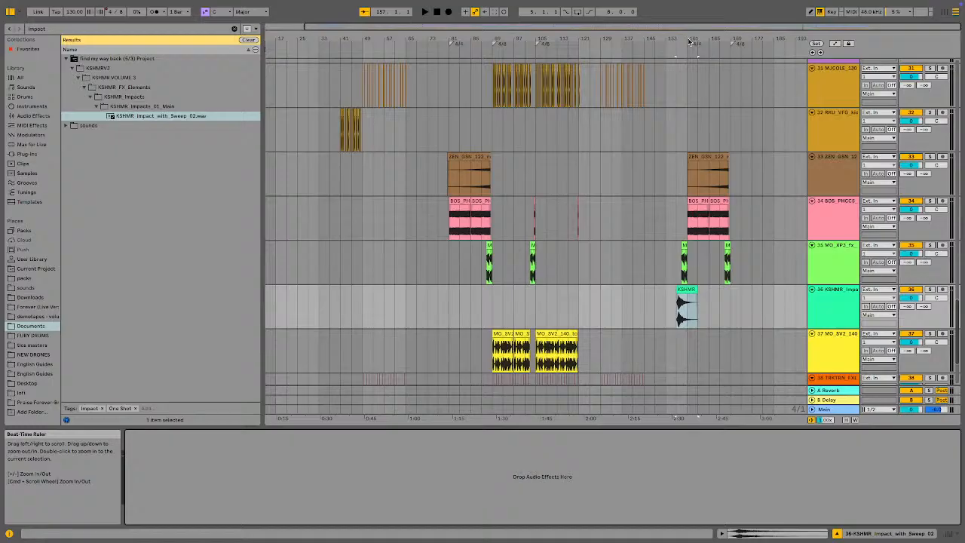
- Move the KSHMR impact clip to start near 160.1.2 so its loudest hit lines up with bar 161
left_click_drag(688, 42, 684, 92)
left_click_drag(652, 292, 737, 302)
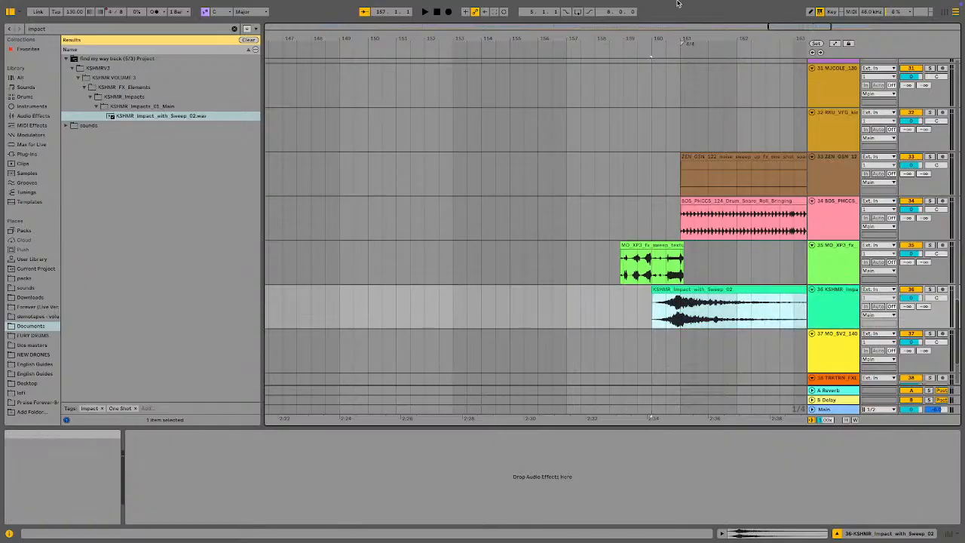
left_click_drag(686, 41, 716, 297)
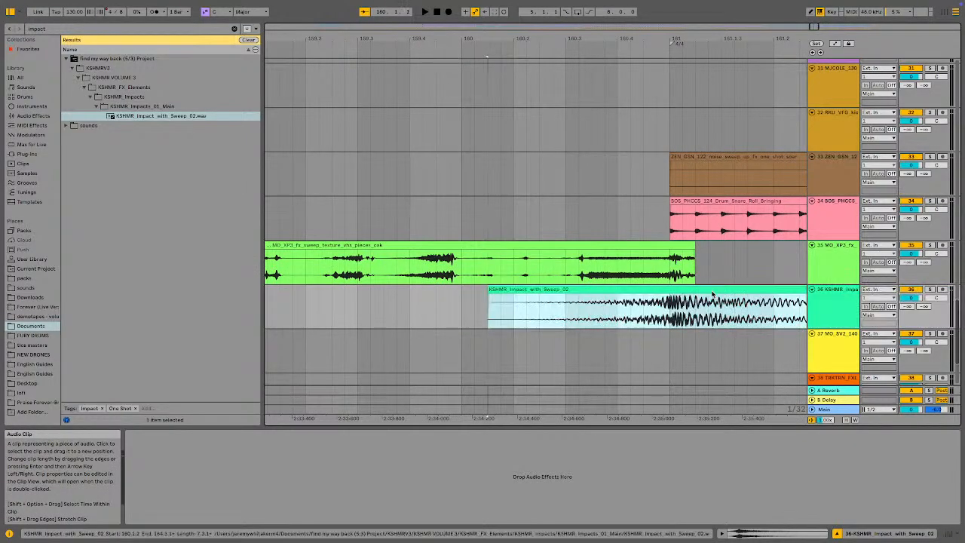
scroll(681, 299, "up", 3)
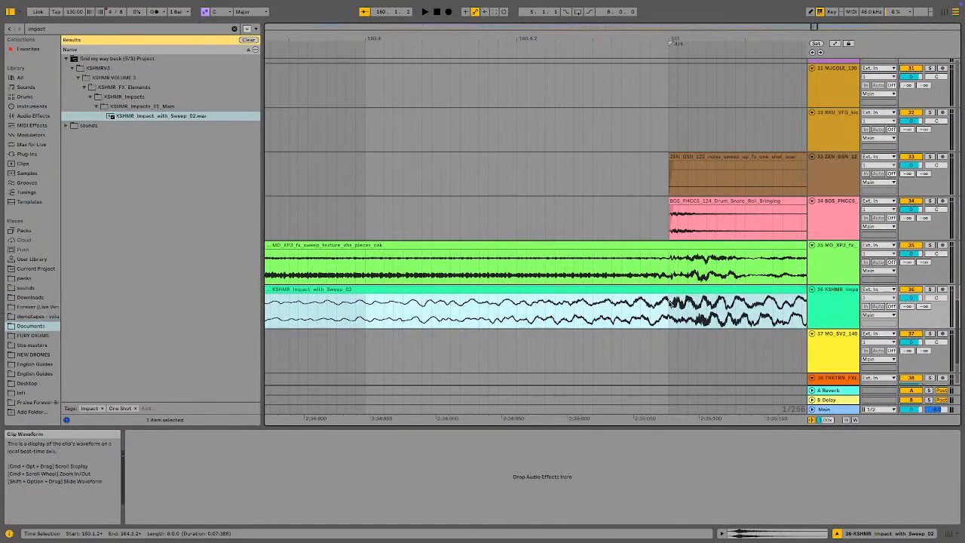
- Split the KSHMR impact clip at bar 161 and delete the portion after the split
left_click(647, 287)
key("ctrl+e")
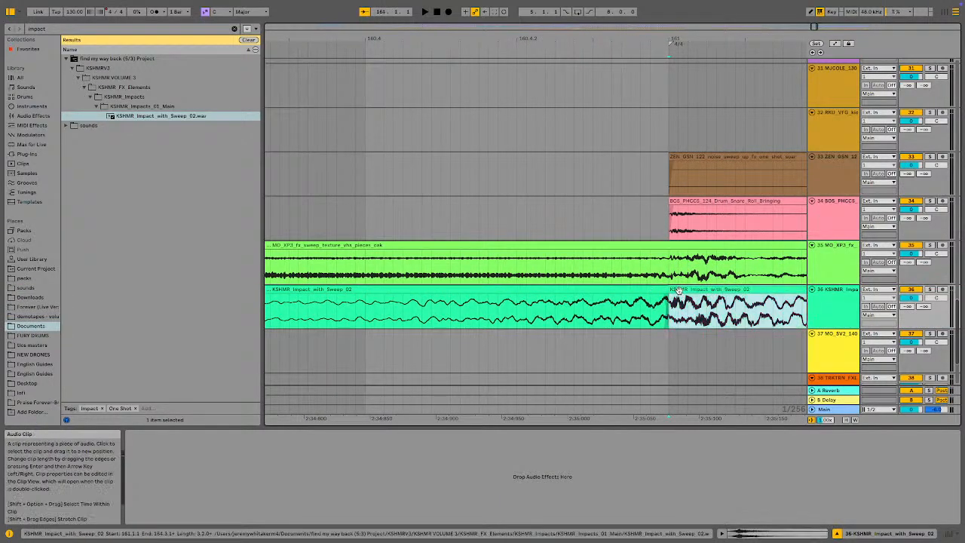
key("Delete")
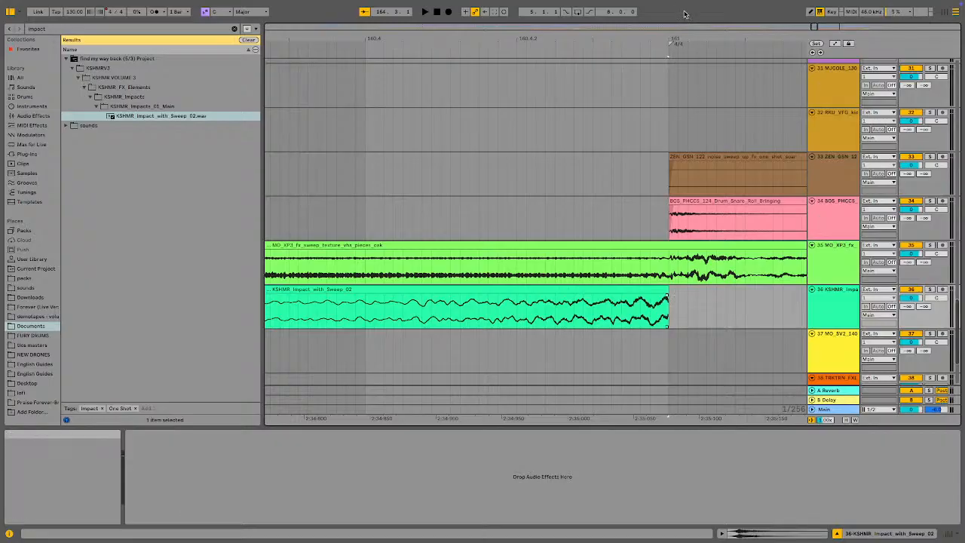
- Play the arrangement from bar 157 to hear the sweep and impact leading into bar 161
left_click_drag(671, 41, 685, 43)
left_click(573, 312)
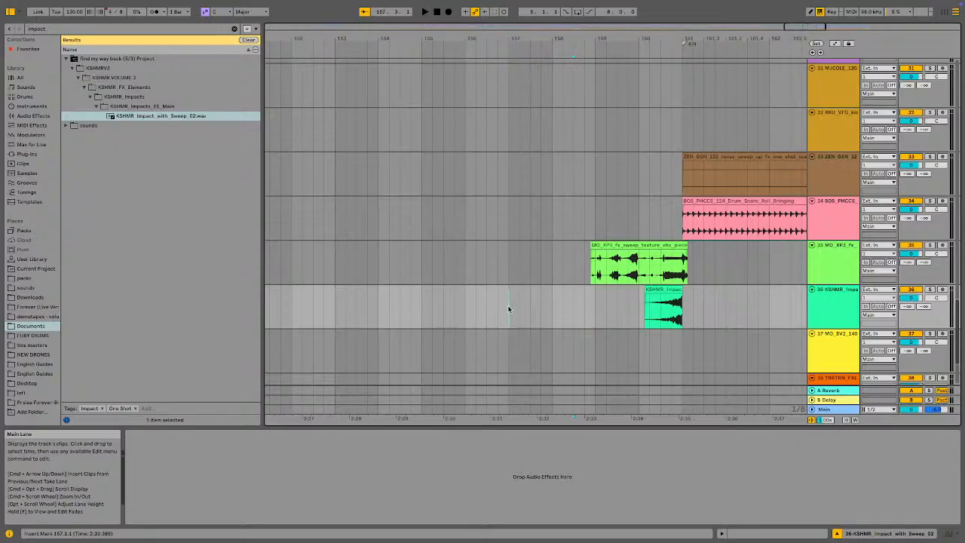
key("space")
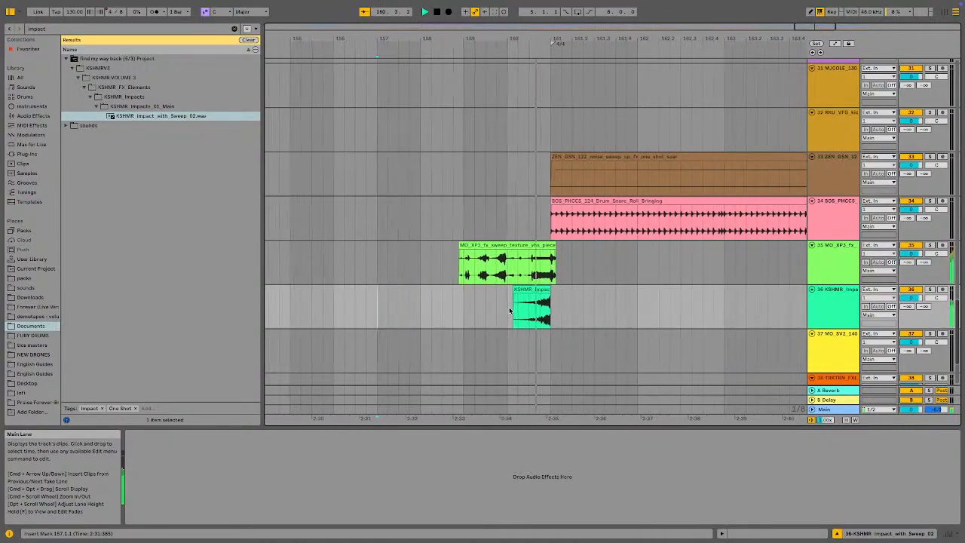
key("space")
- Extend the end of the KSHMR impact clip to about 162.3 and slightly lower the clip's gain
left_click_drag(494, 294, 837, 302)
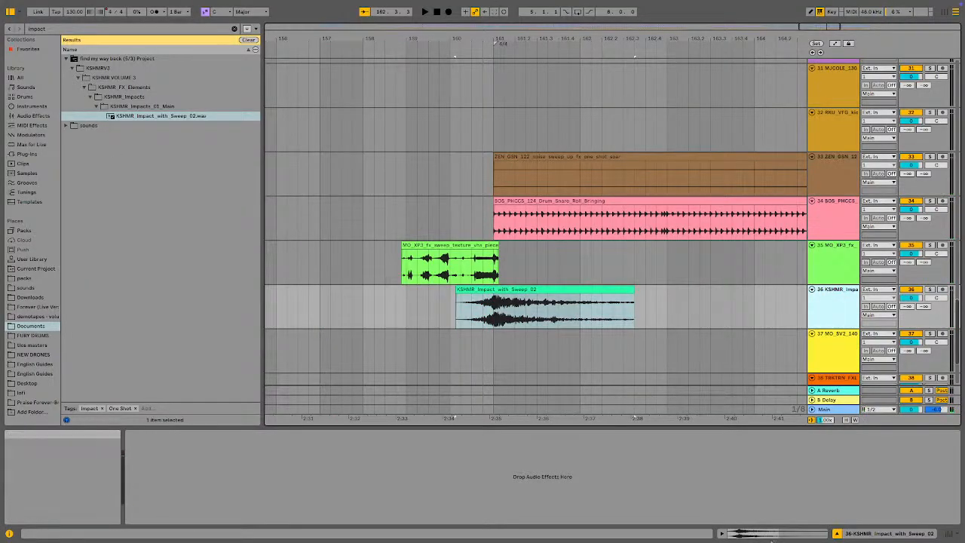
left_click(761, 533)
left_click_drag(190, 357, 190, 361)
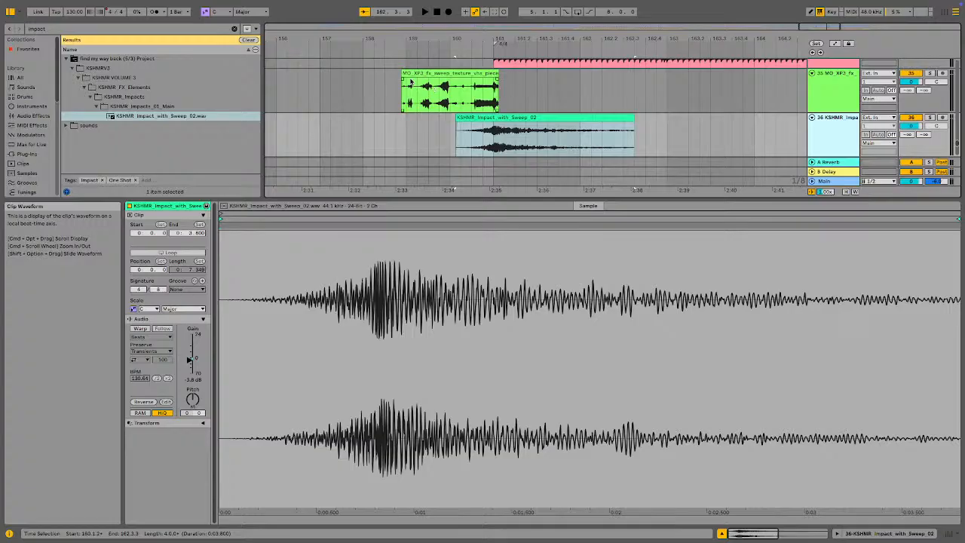
- Trim the start of the MO_XP3_fx sweep clip before bar 161 to bar 160 with a fade-in, and play the transition
left_click_drag(402, 75, 444, 76)
left_click(448, 88)
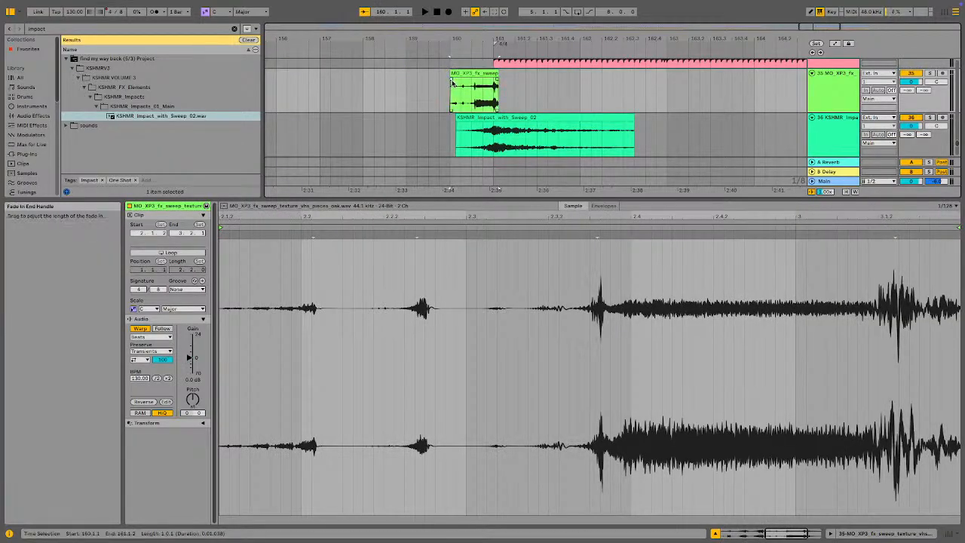
key("space")
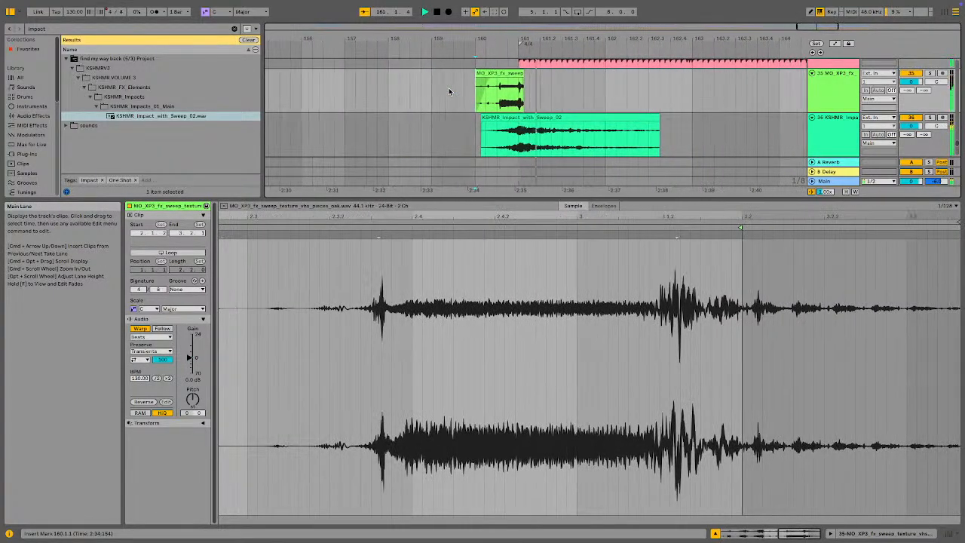
key("space")
- Add an Auto Filter to the KSHMR impact track and lower its cutoff frequency to about 788 Hz
left_click(619, 119)
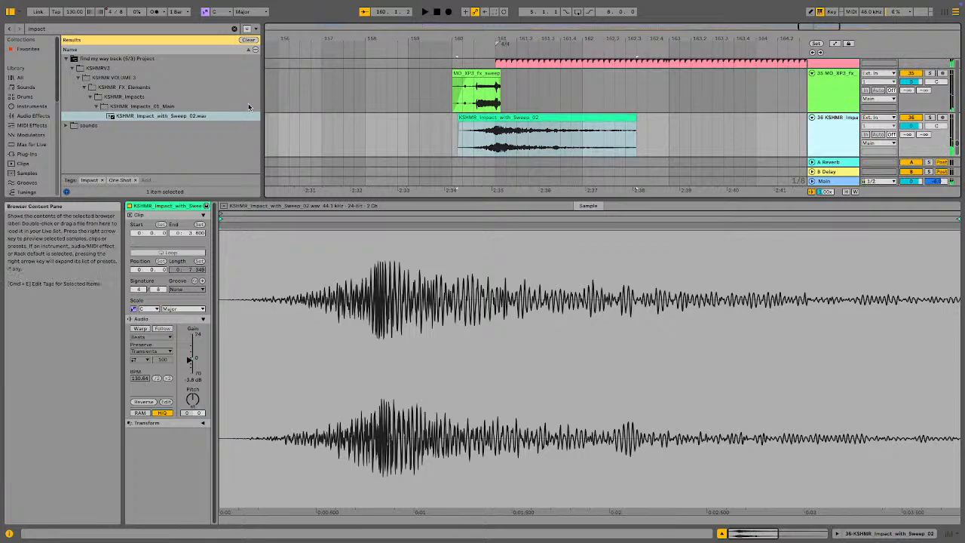
left_click(234, 29)
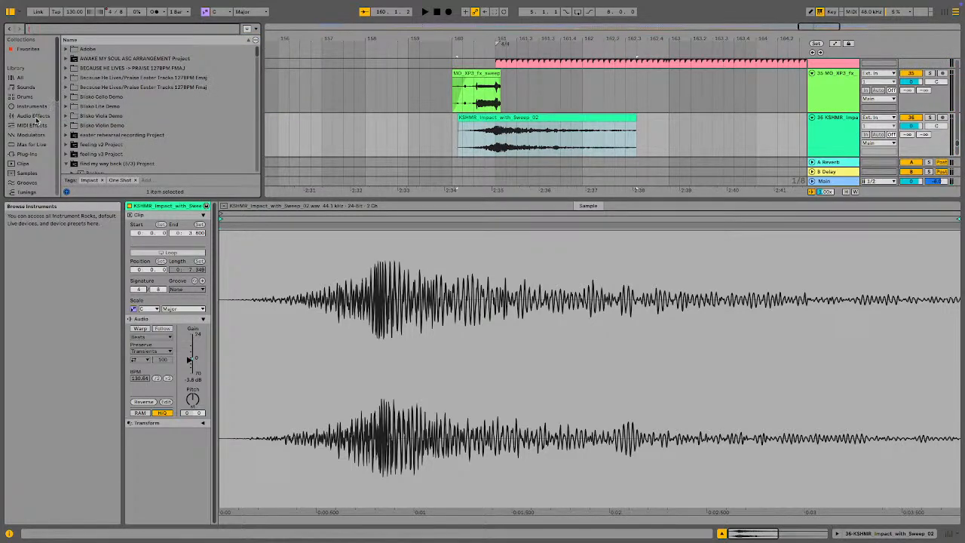
left_click(36, 115)
double_click(83, 114)
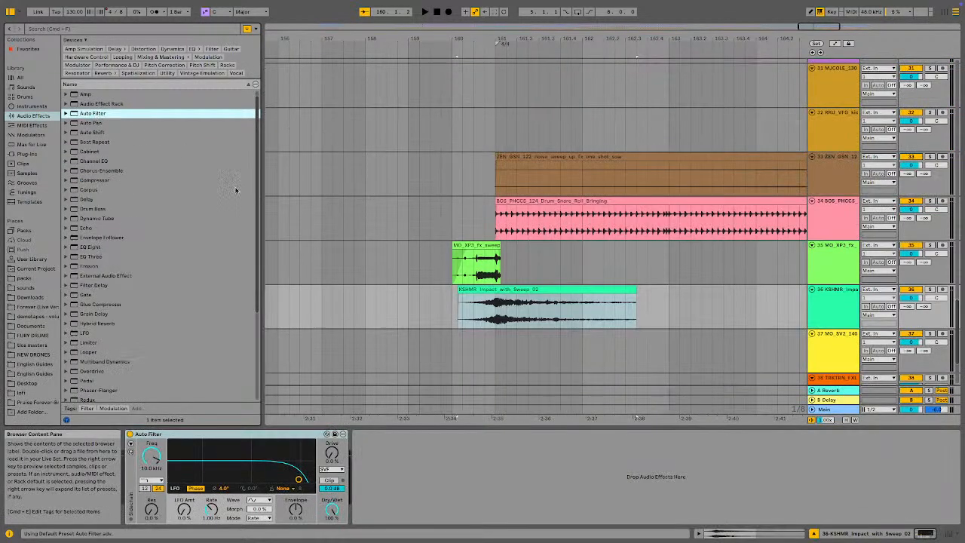
left_click(834, 43)
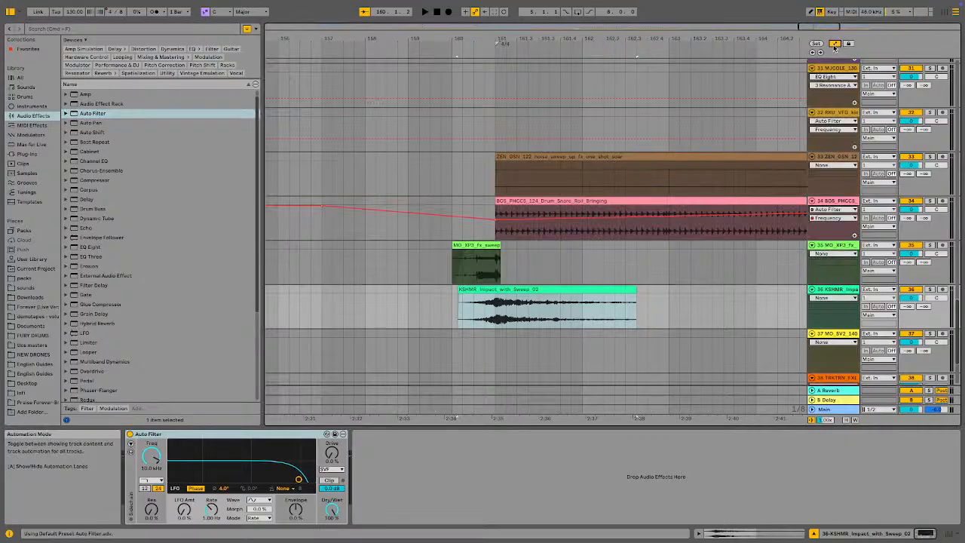
left_click(834, 43)
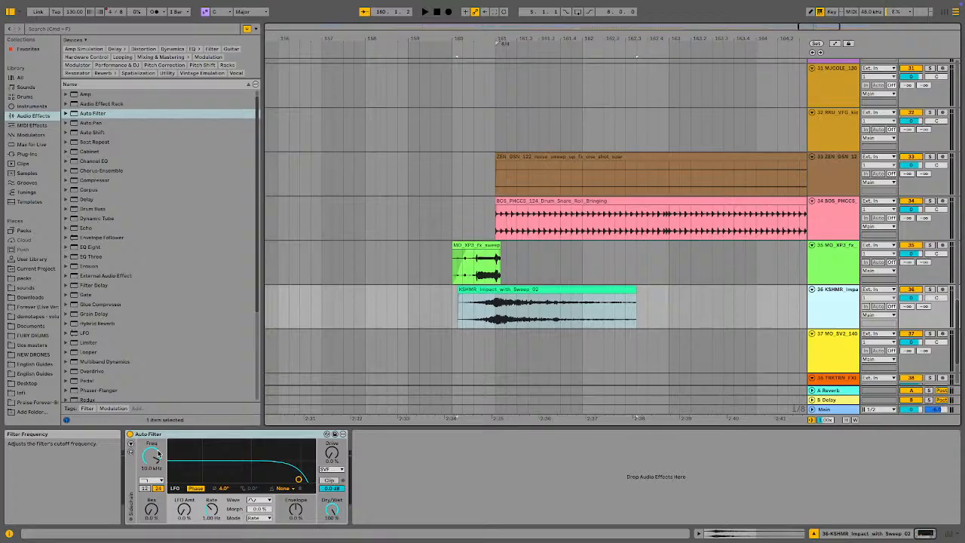
mouse_move(156, 460)
left_mouse_down()
mouse_move(157, 475)
mouse_move(159, 459)
left_mouse_up()
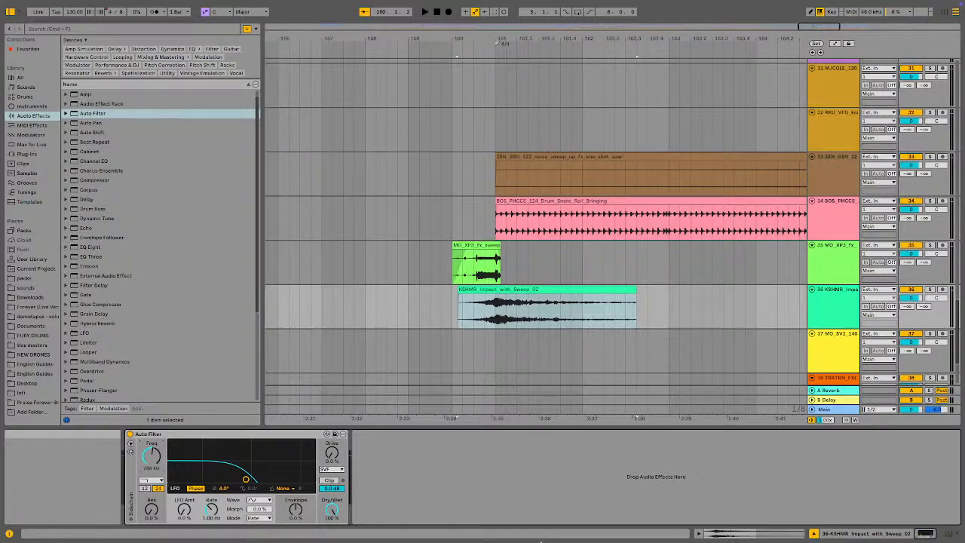
- Switch to the Calculator app, bring its window near the middle of the screen and clear the previous calculation
left_click(337, 521)
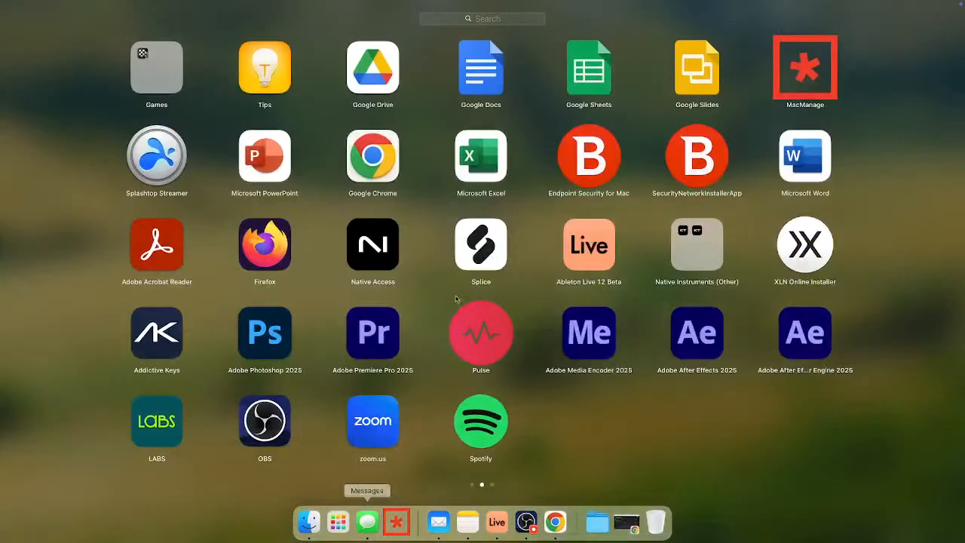
left_click(471, 485)
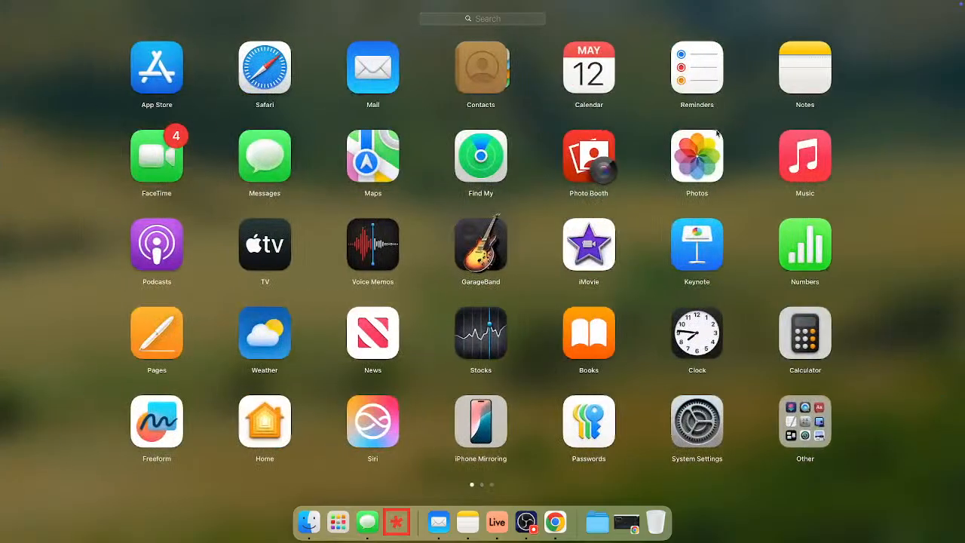
left_click(803, 333)
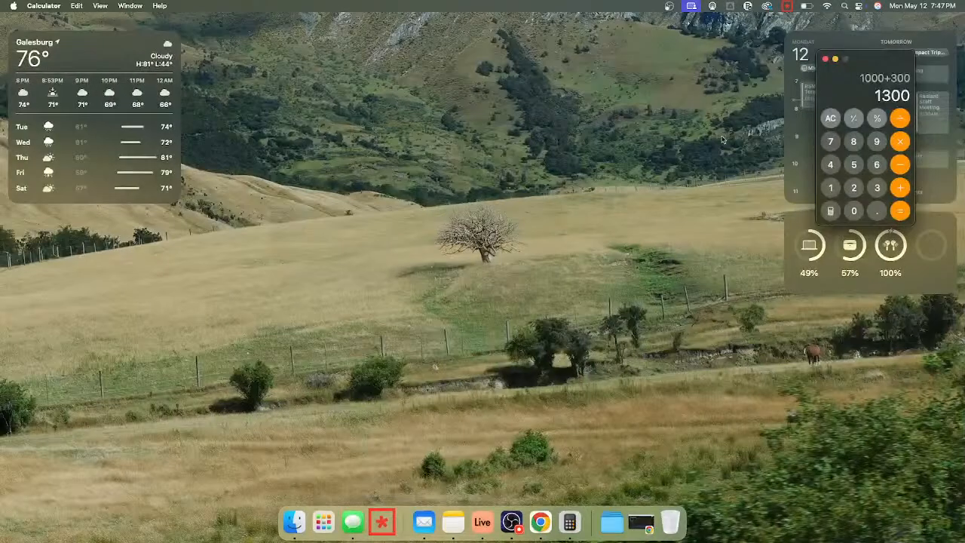
left_click_drag(867, 63, 518, 213)
left_click(382, 224)
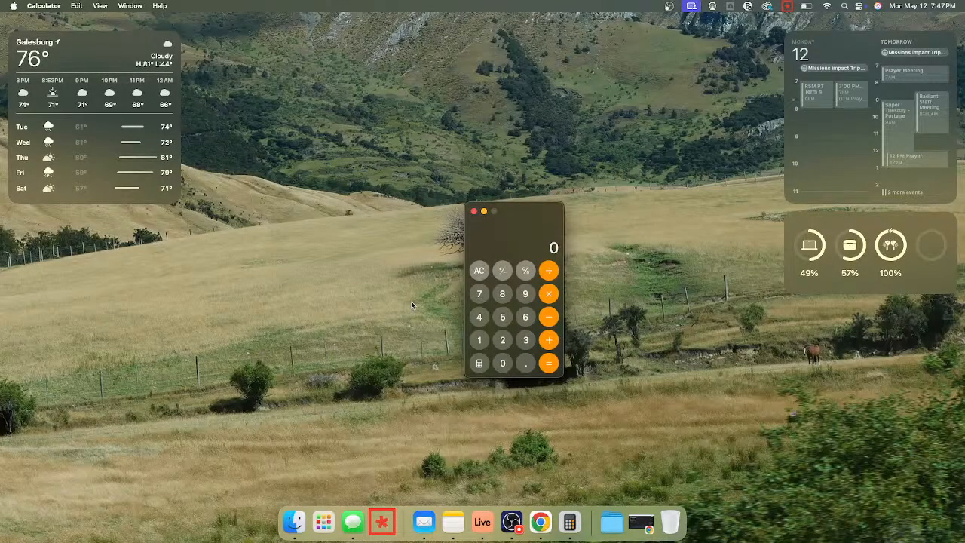
left_click(482, 273)
left_click_drag(518, 213, 518, 212)
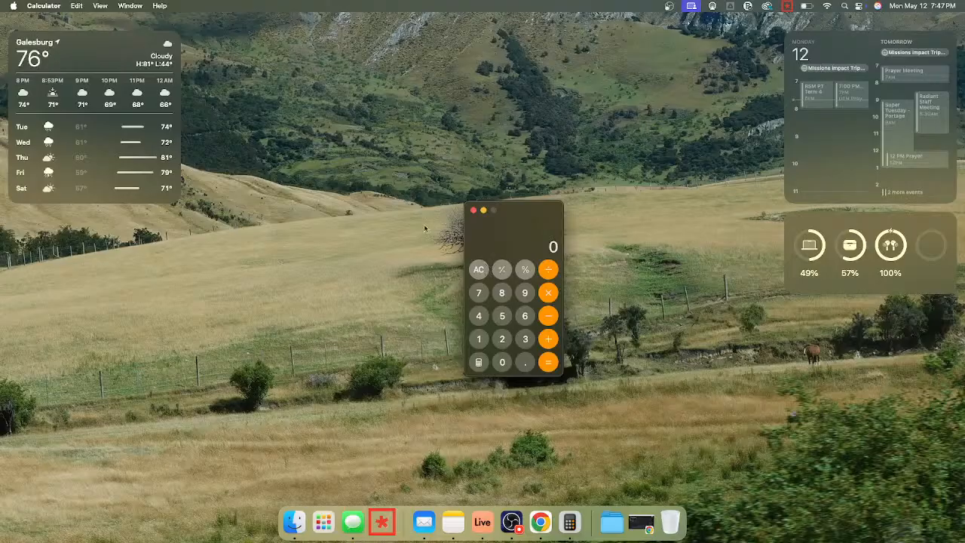
- Enter 1000 in the calculator, reposition its window and erase the entry
left_click(478, 339)
left_click(501, 363)
left_click(501, 363)
left_click(503, 362)
left_click_drag(519, 235, 545, 200)
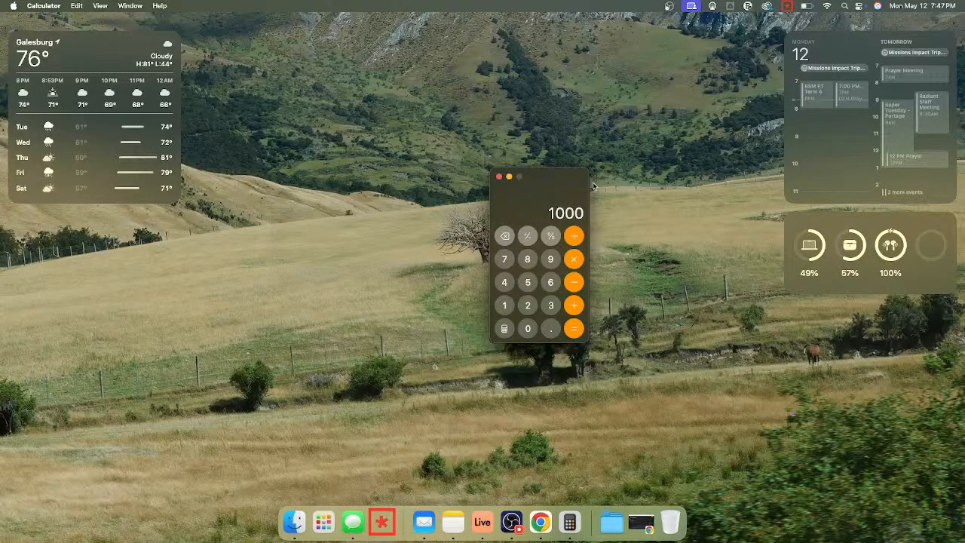
left_click_drag(573, 174, 580, 170)
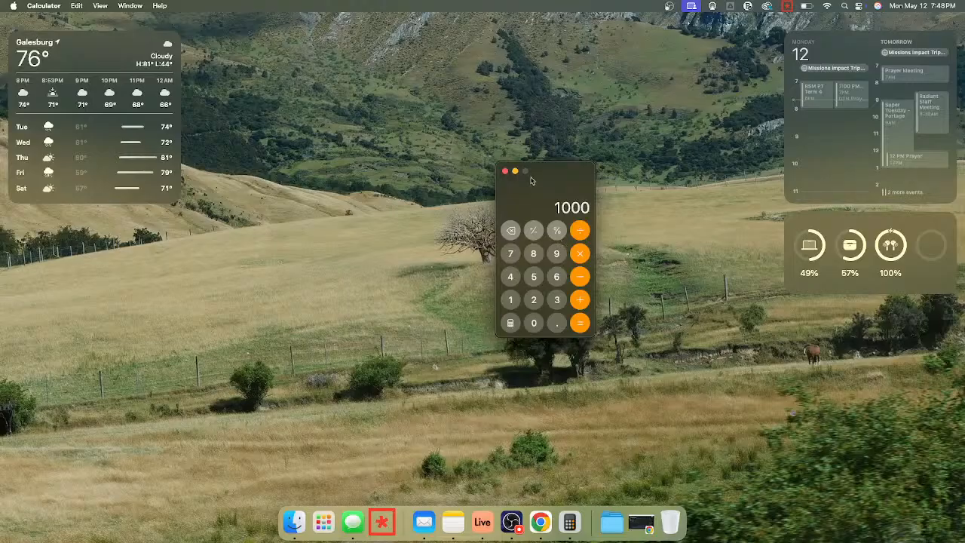
left_click_drag(563, 176, 543, 183)
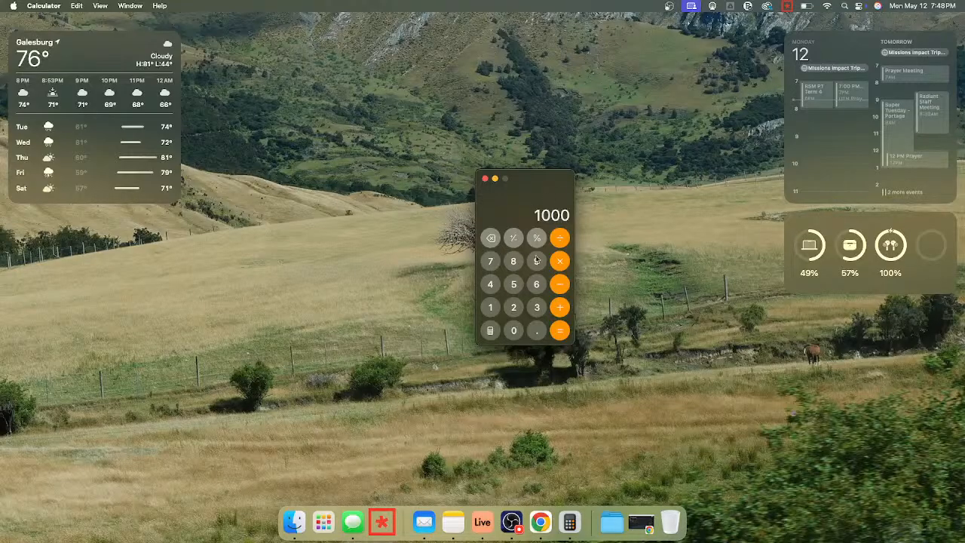
left_click(490, 237)
left_click(490, 237)
left_click(490, 238)
left_click(490, 237)
- Calculate 40 × 50
left_click(490, 283)
left_click(513, 330)
left_click(562, 264)
left_click(513, 284)
left_click(514, 307)
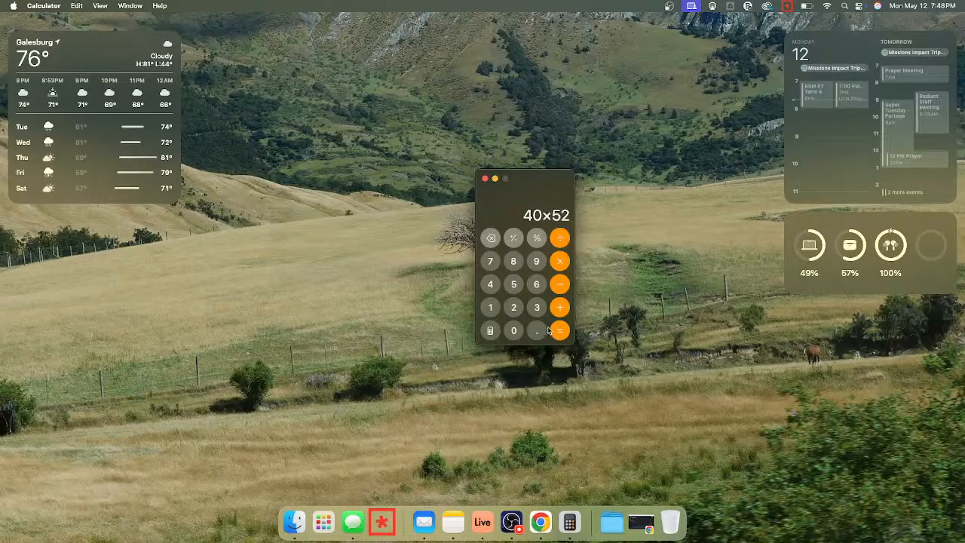
left_click(490, 238)
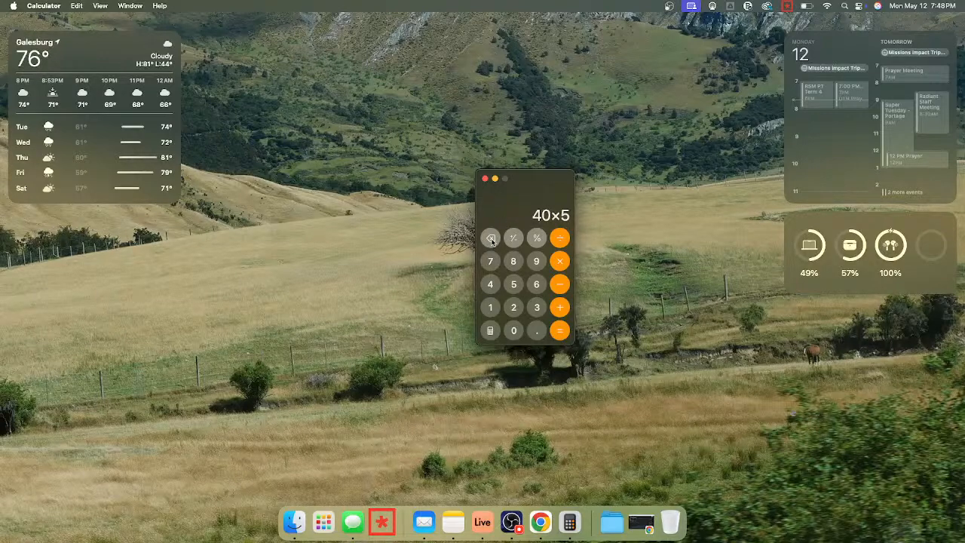
left_click(514, 330)
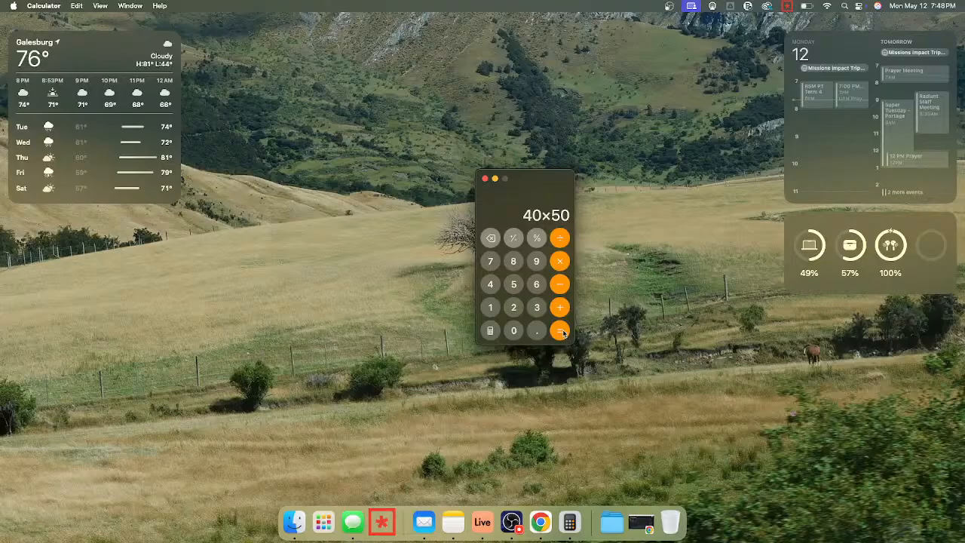
left_click(563, 332)
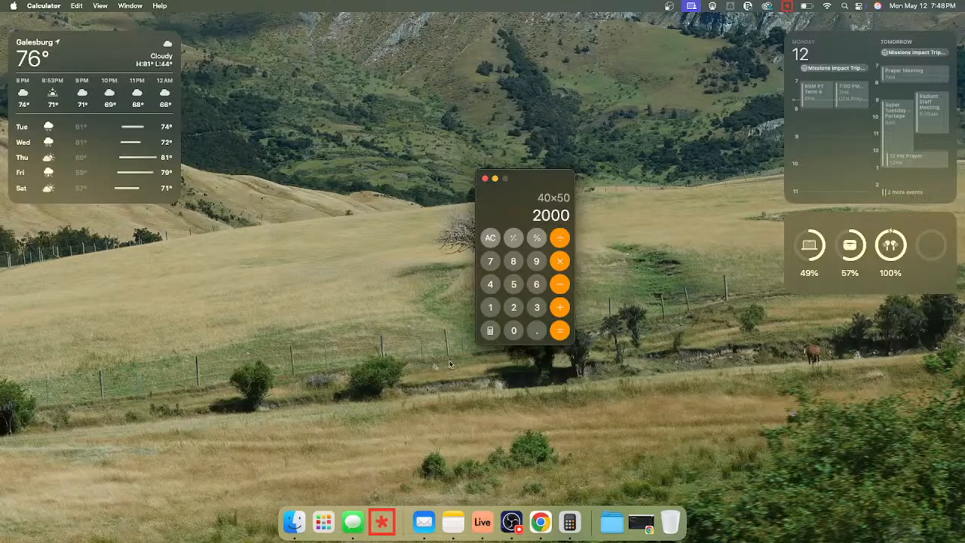
- Multiply the calculator's result by 8.5
left_click_drag(535, 181, 460, 181)
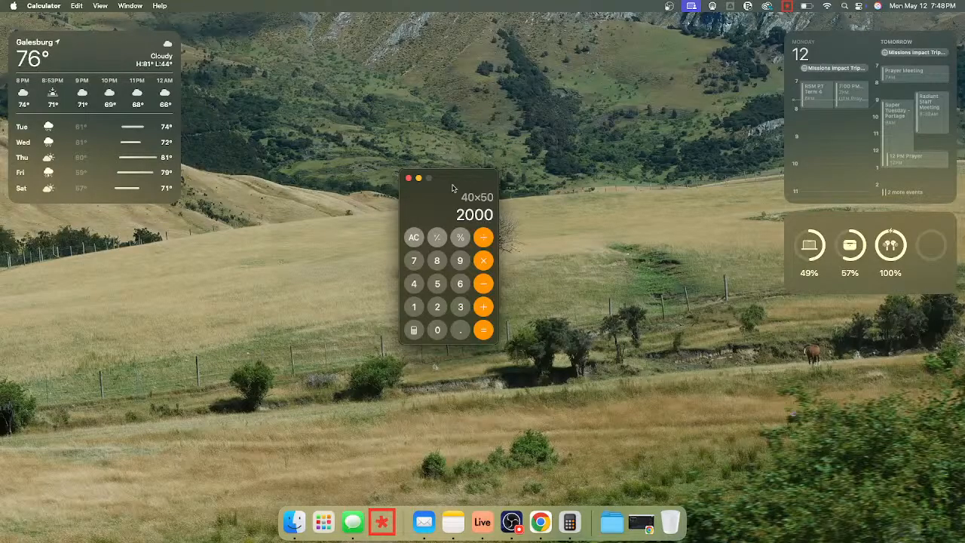
left_click(484, 260)
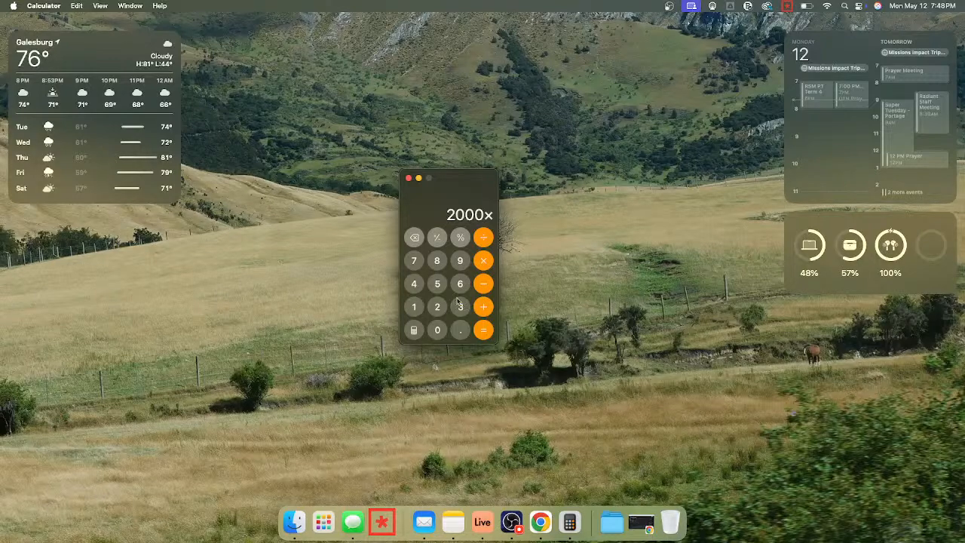
left_click(437, 260)
key("period")
left_click(436, 290)
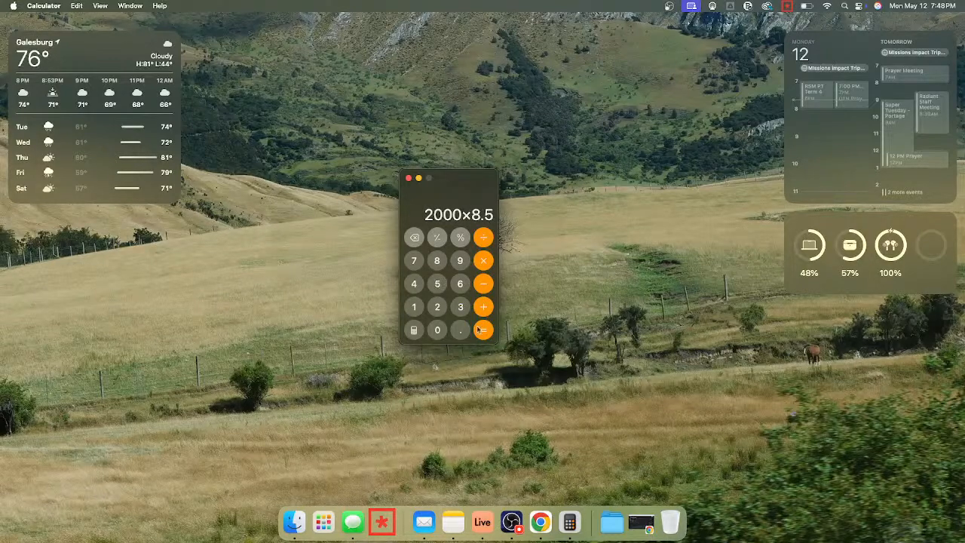
left_click(481, 332)
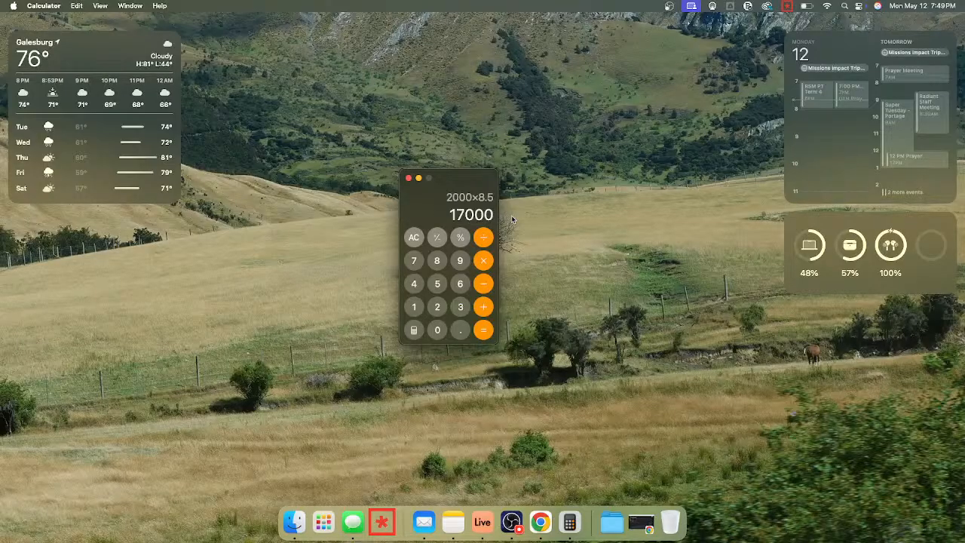
- Move the calculator slightly and add 1000 to the result
left_click_drag(445, 178, 492, 184)
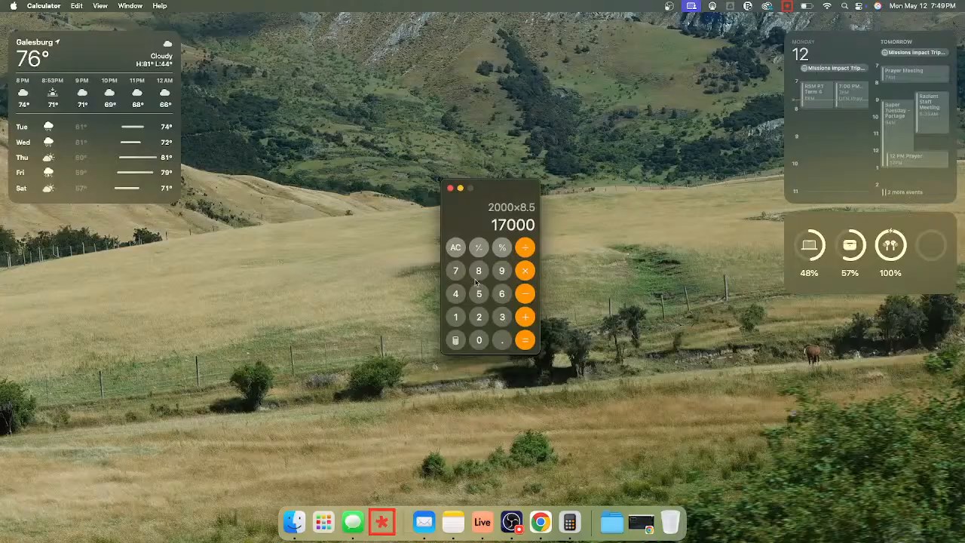
left_click(525, 316)
left_click(455, 316)
left_click(479, 340)
left_click(479, 340)
left_click(479, 340)
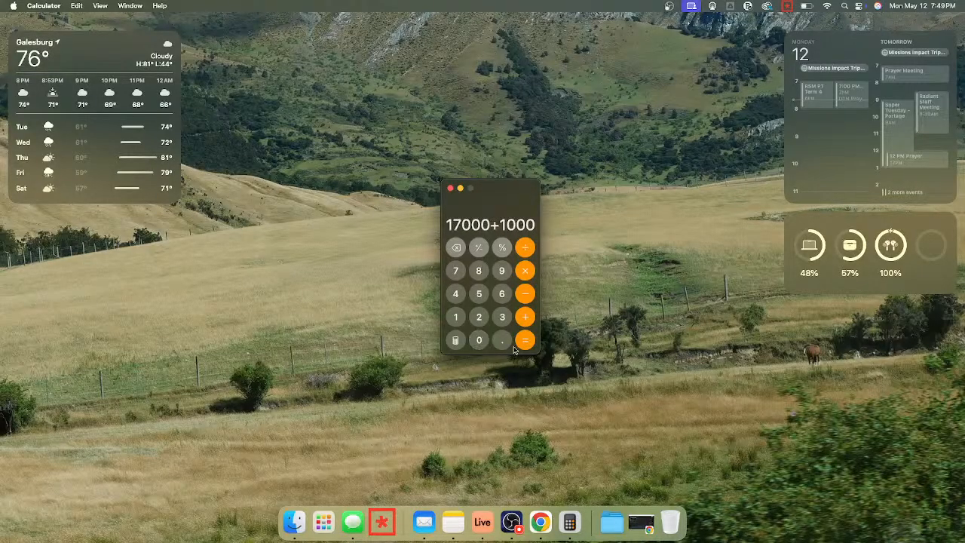
left_click(520, 343)
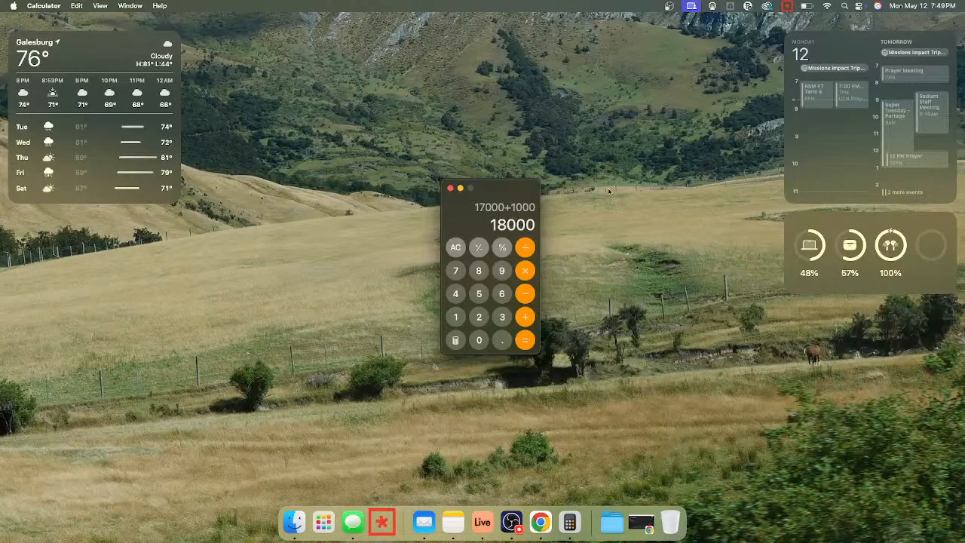
- Close Calculator, switch to Ableton Live and hide its browser to widen the arrangement
left_click(451, 189)
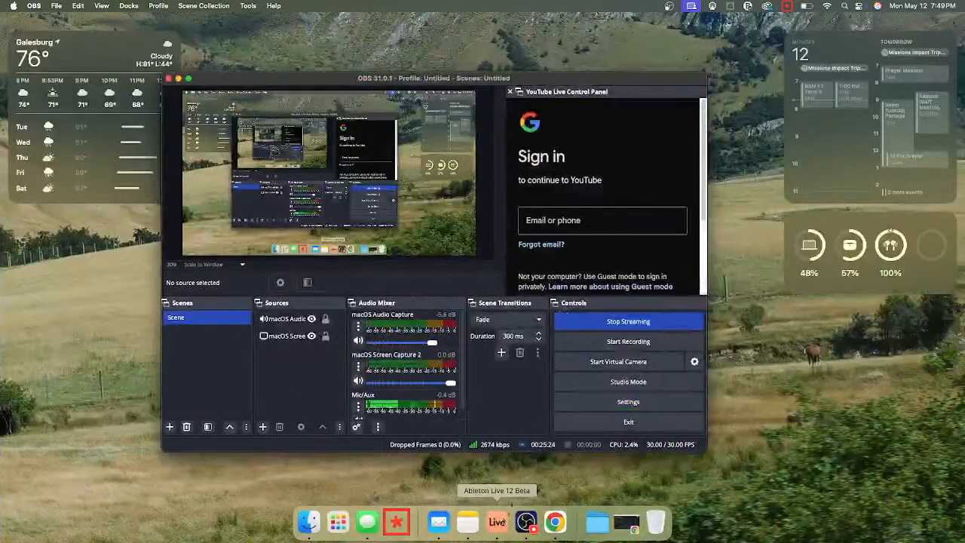
left_click(487, 521)
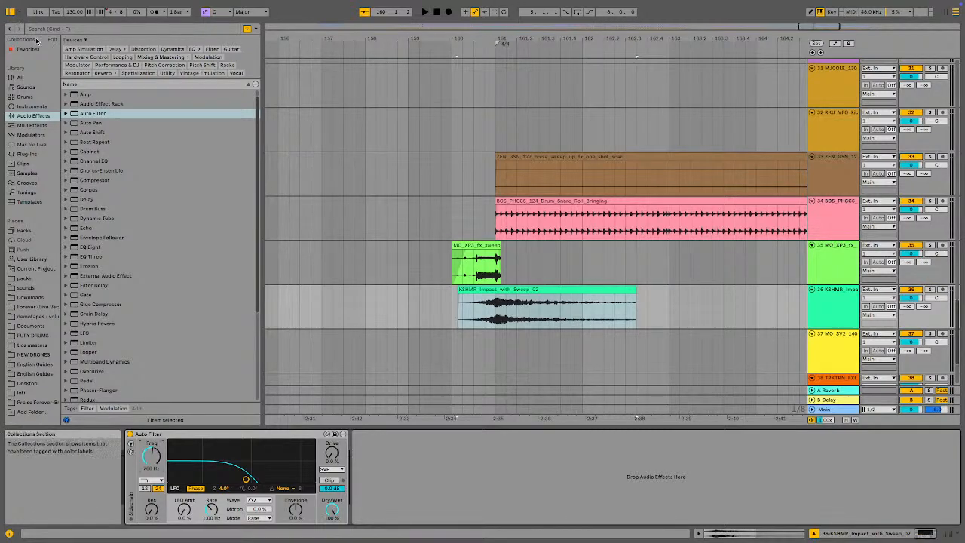
left_click(11, 13)
left_click_drag(307, 40, 406, 84)
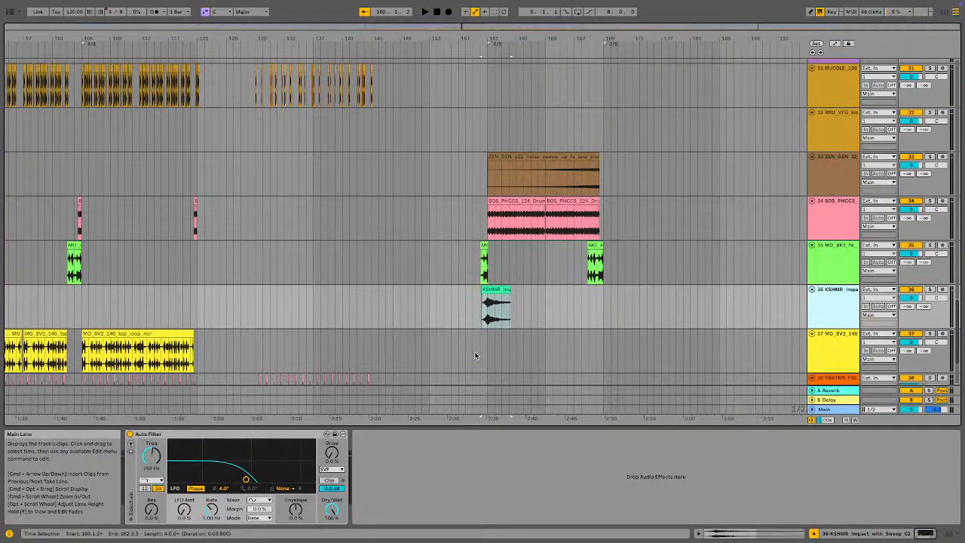
- Extend the end of the KSHMR impact clip to about bar 164.3 and raise its Auto Filter cutoff to about 1.04 kHz
left_click_drag(477, 320, 518, 311)
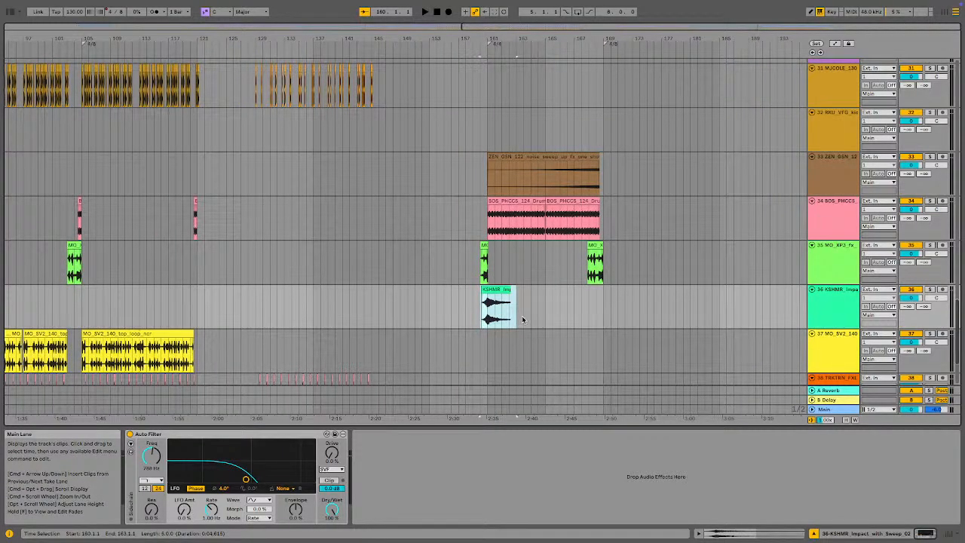
left_click(529, 300)
left_click_drag(511, 292, 540, 296)
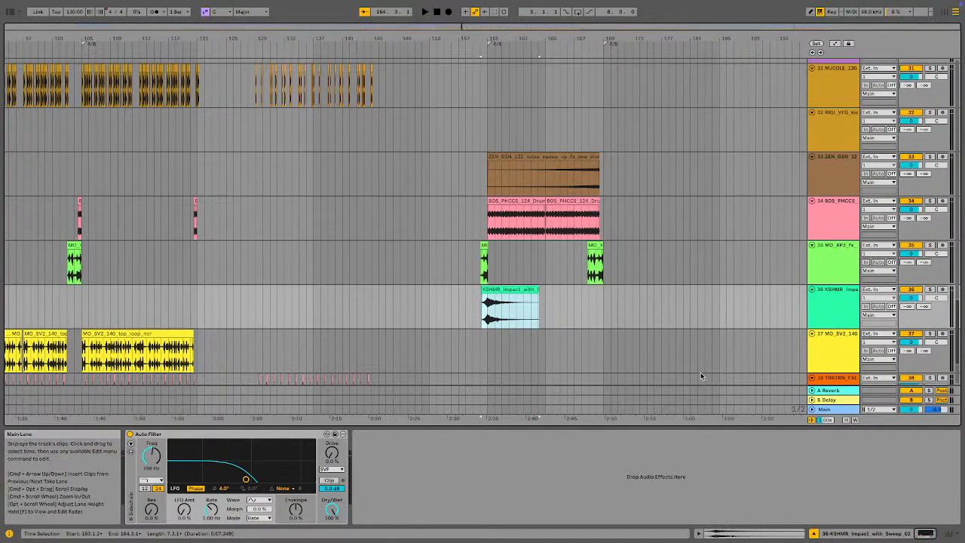
left_click(833, 295)
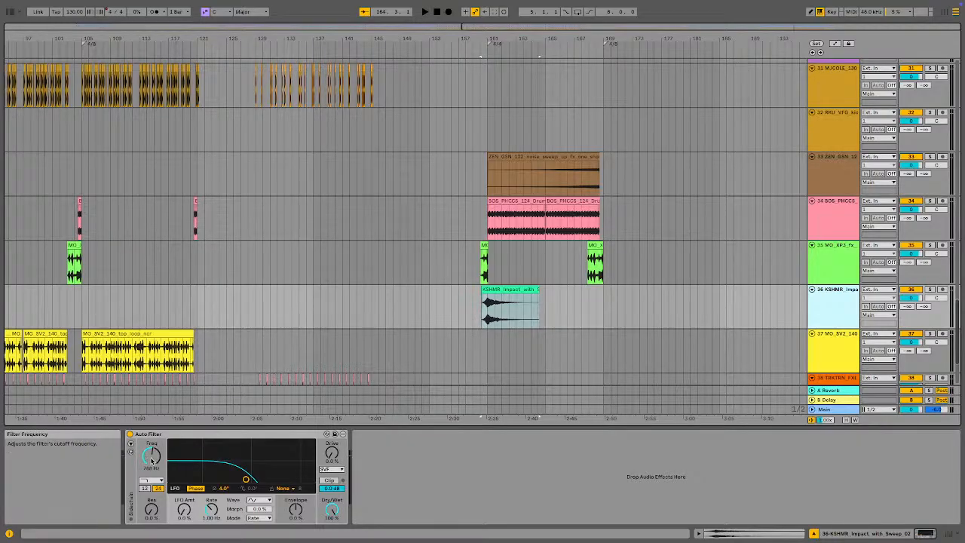
left_click_drag(151, 453, 150, 430)
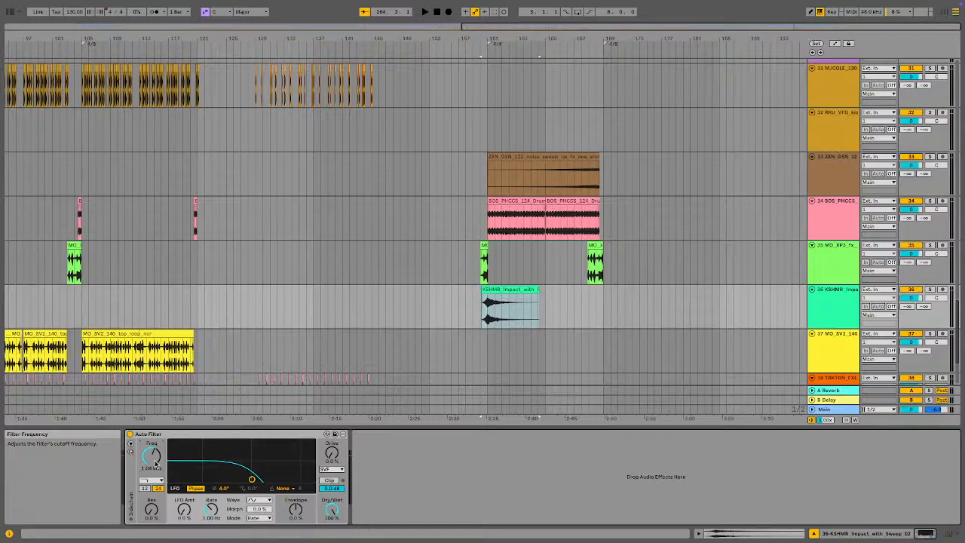
- Mark bars 160 to 165 on the KSHMR impact track and look over the other tracks around that transition
left_click(482, 303)
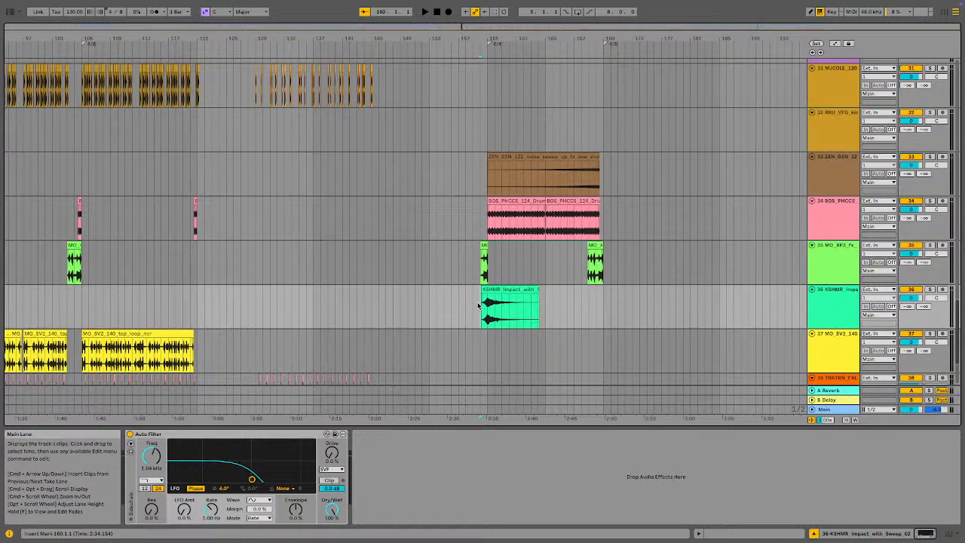
left_click_drag(479, 305, 546, 301)
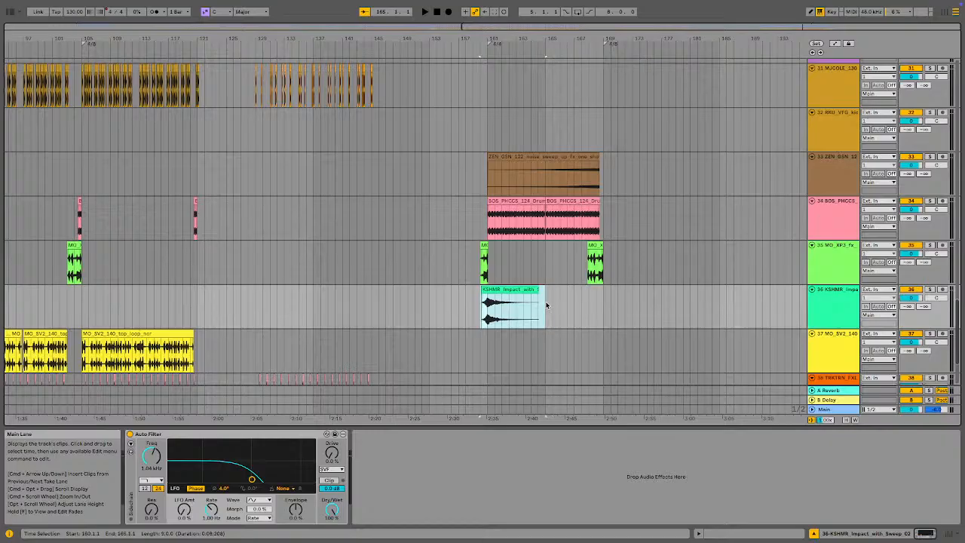
left_click(483, 305)
left_click_drag(482, 305, 544, 308)
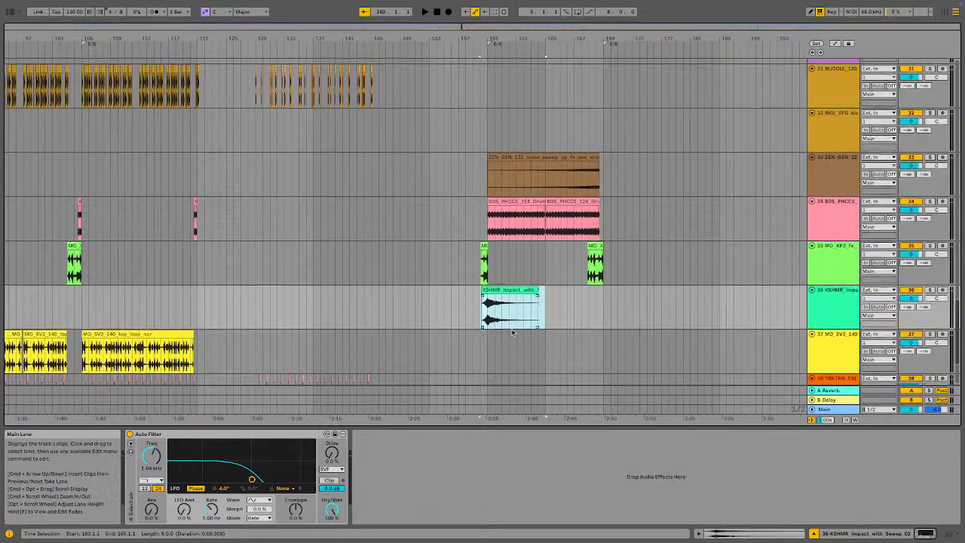
scroll(511, 329, "up", 3)
scroll(561, 319, "down", 2)
scroll(561, 319, "up", 20)
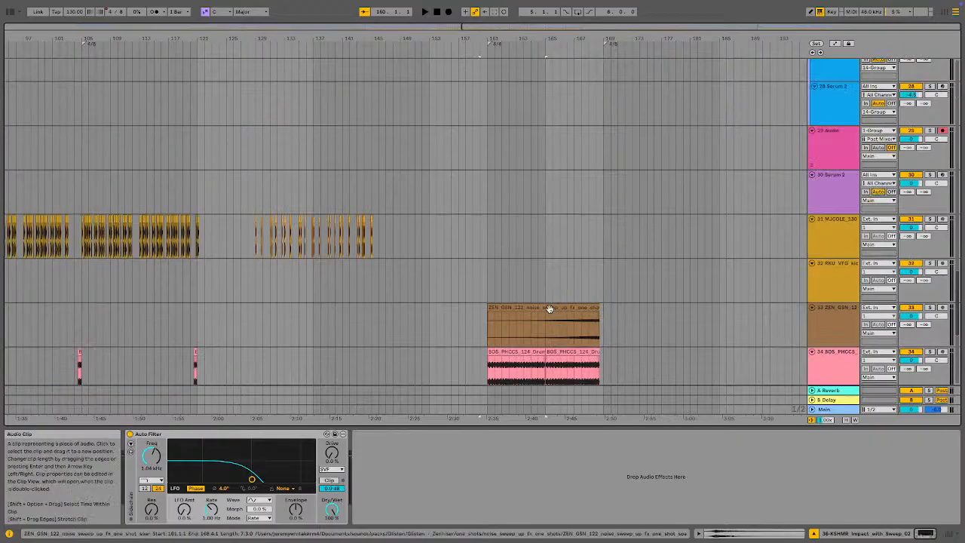
scroll(558, 252, "down", 17)
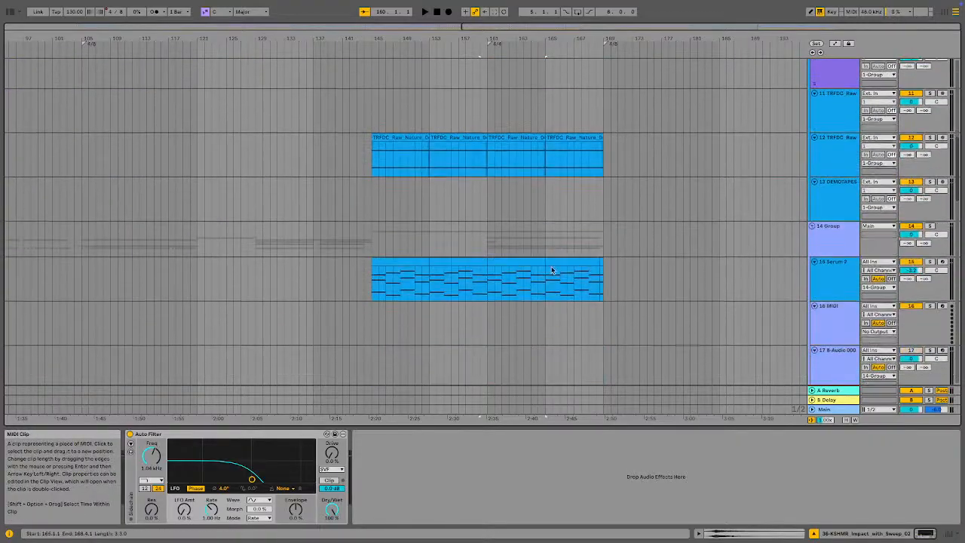
scroll(546, 280, "down", 12)
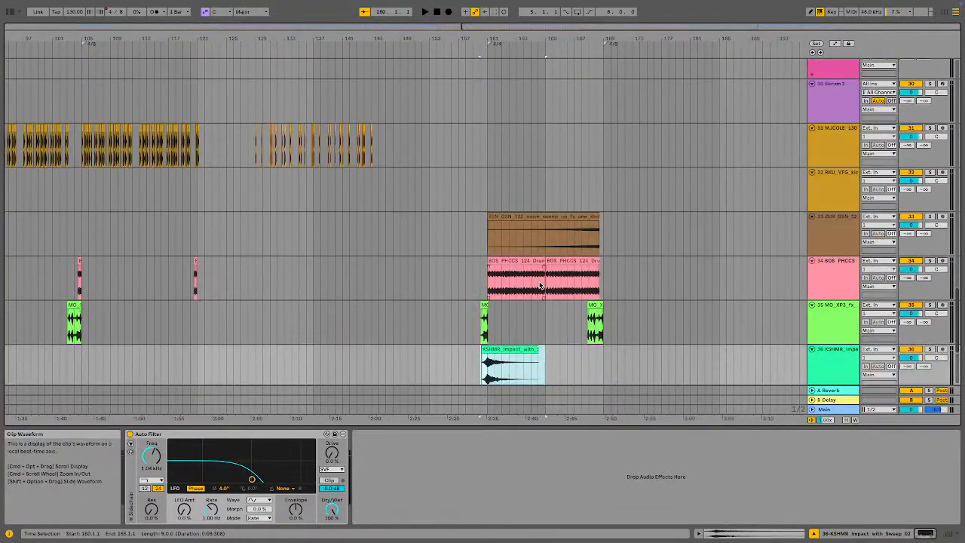
scroll(533, 290, "up", 4)
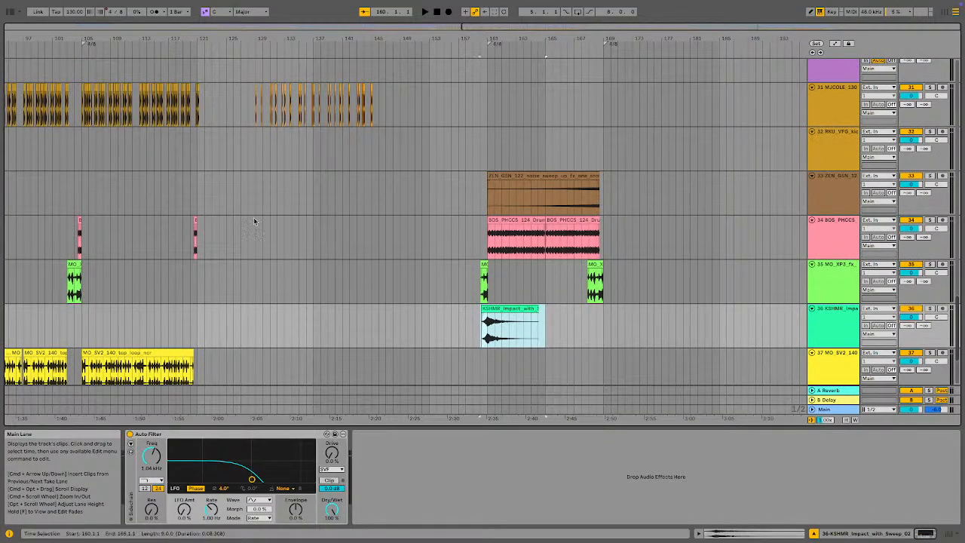
left_click_drag(481, 327, 546, 327)
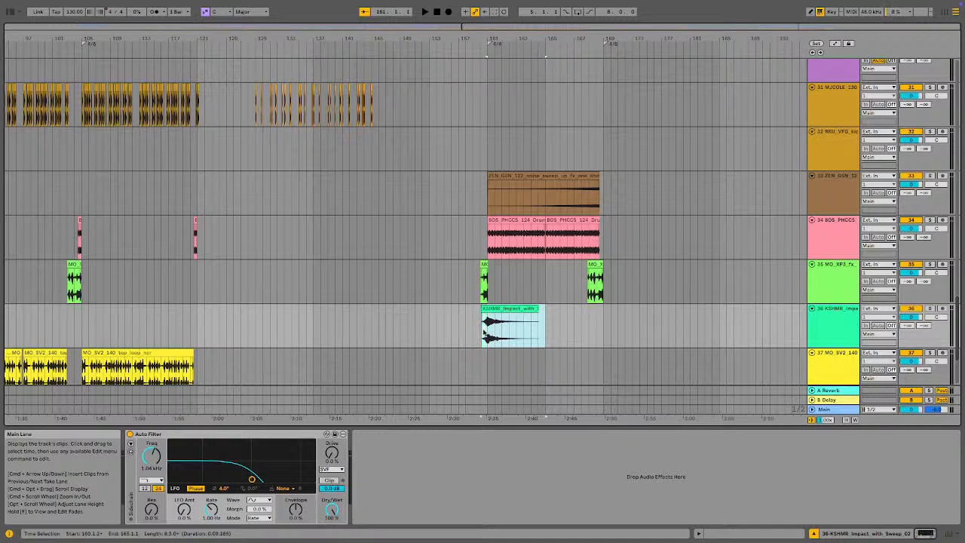
left_click(477, 326)
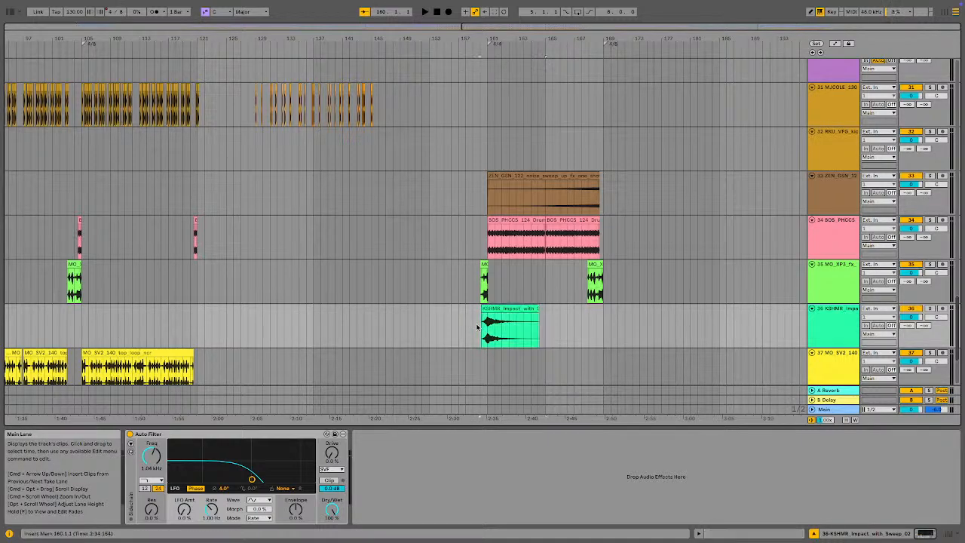
- Play the transition from bar 159 to hear the impact with the other tracks
left_click(472, 321)
key("space")
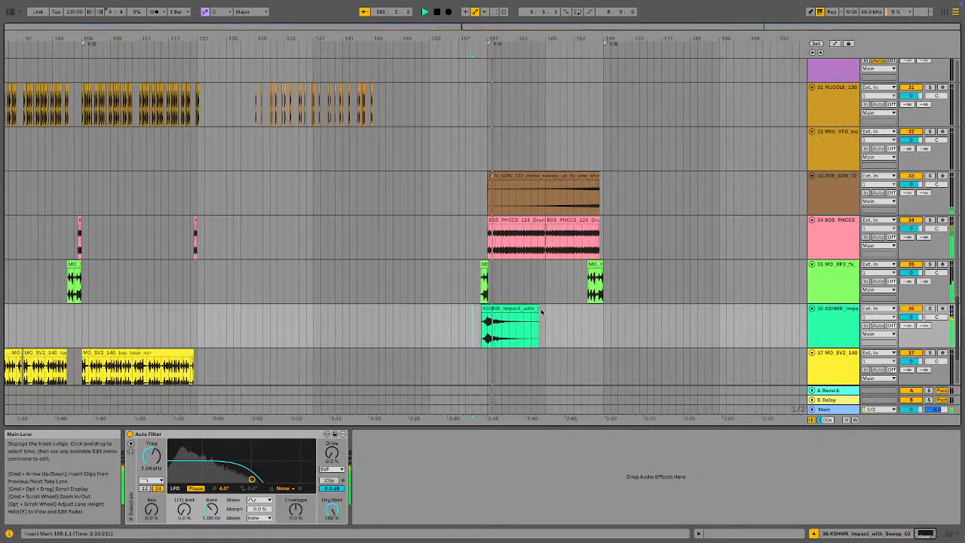
key("space")
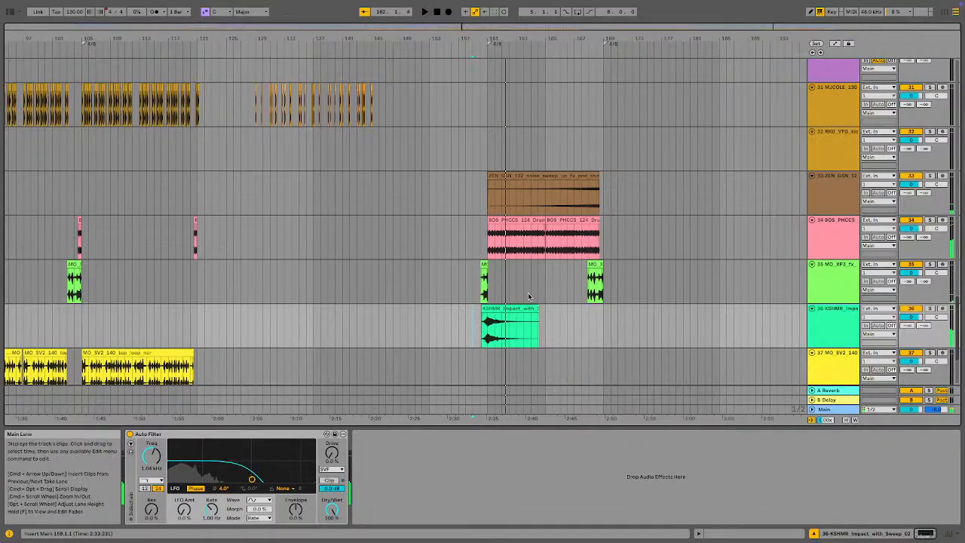
- Solo the KSHMR impact track and compare its clip with the Auto Filter bypassed and enabled, leaving the filter on and solo off
left_click(520, 320)
left_click(911, 309)
left_click(931, 309)
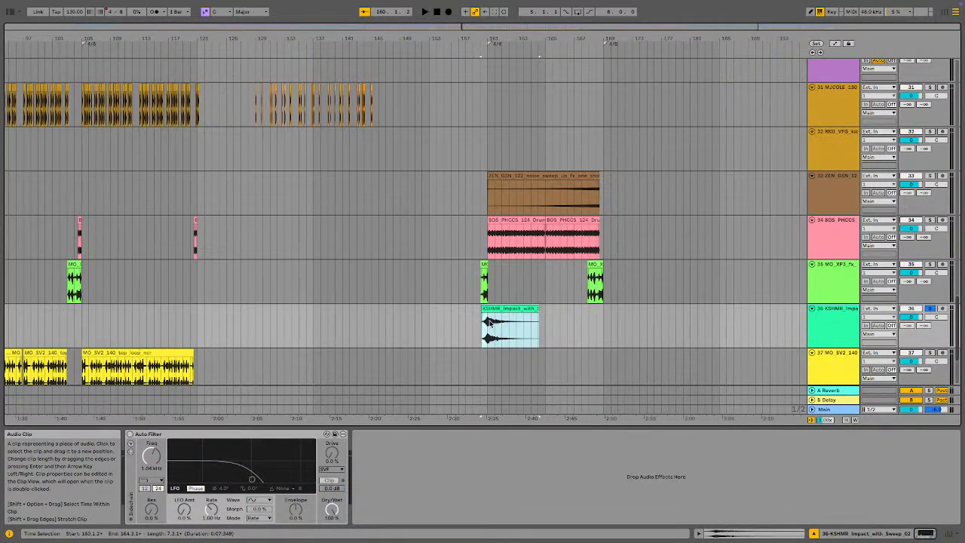
key("space")
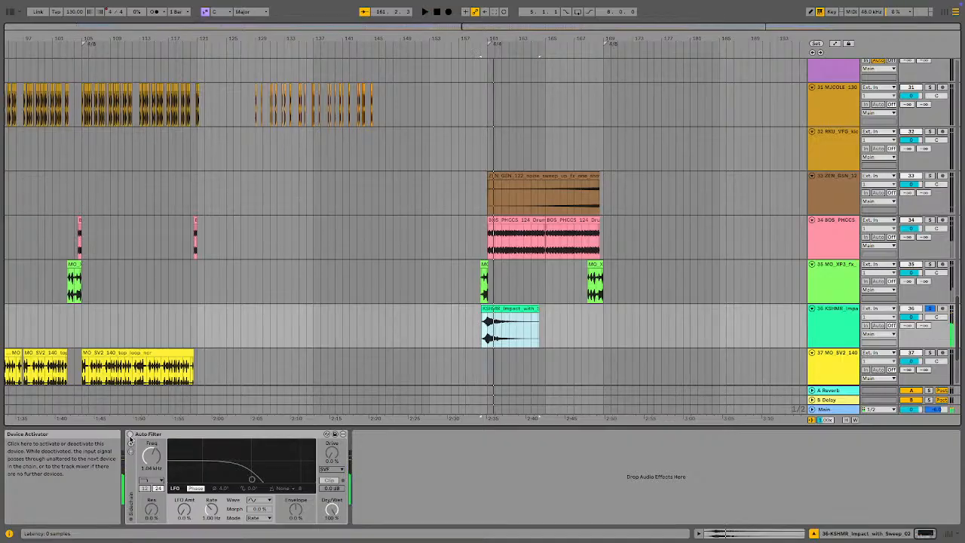
left_click(131, 436)
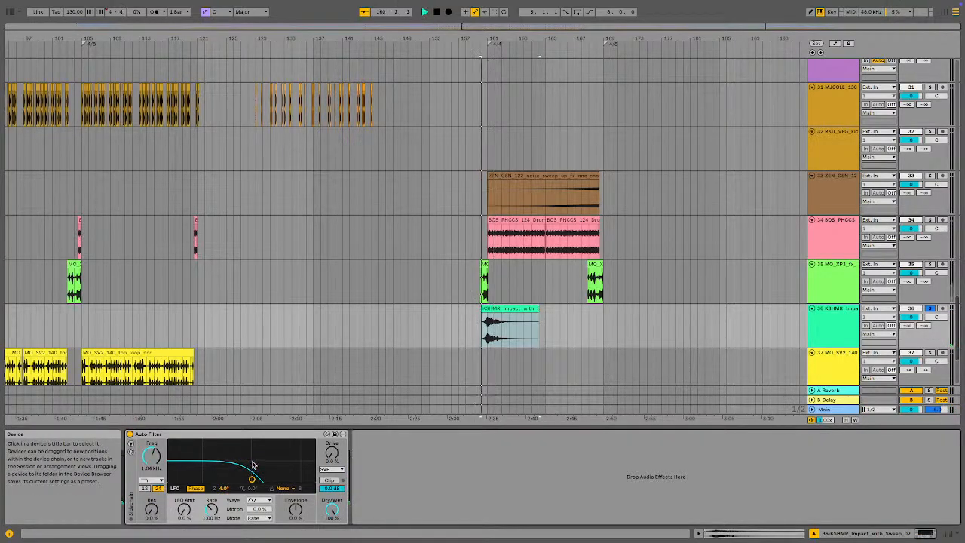
key("space")
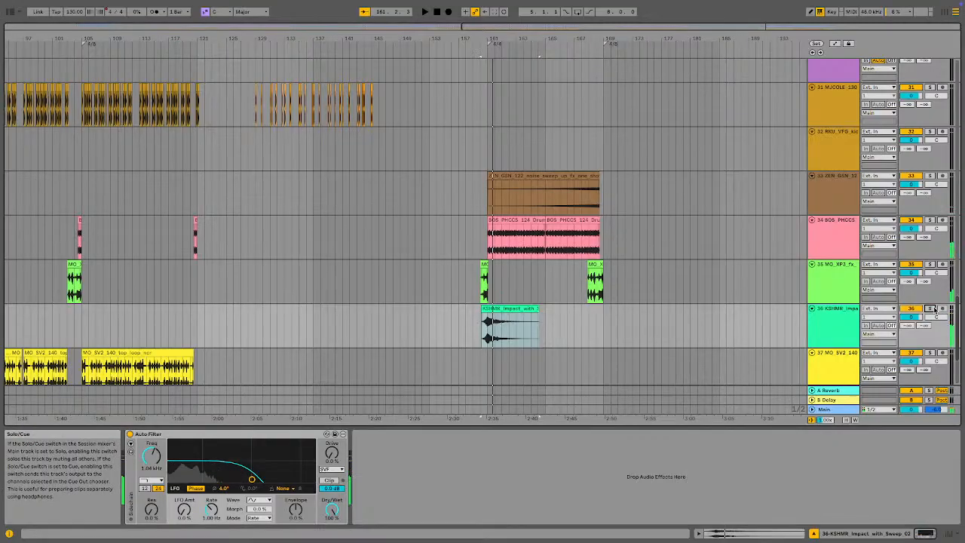
- Play the transition from bar 160 in the full mix and look over the tracks of the whole arrangement
left_click(476, 328)
key("space")
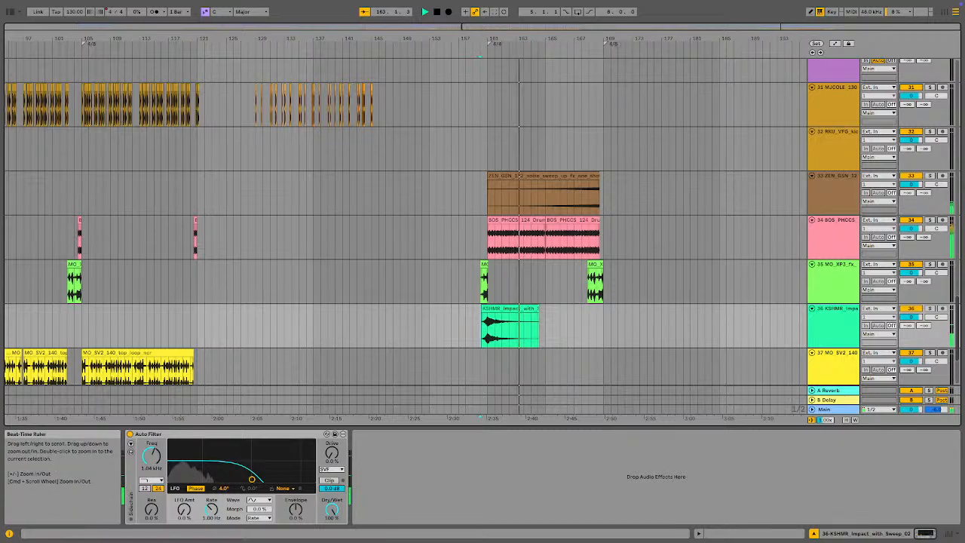
left_click_drag(709, 44, 708, 40)
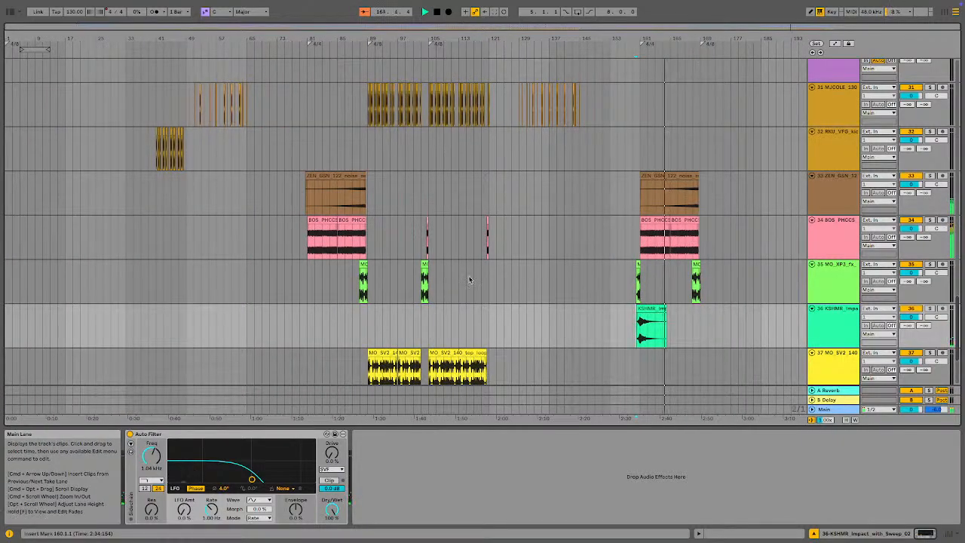
scroll(460, 276, "up", 10)
scroll(508, 259, "up", 3)
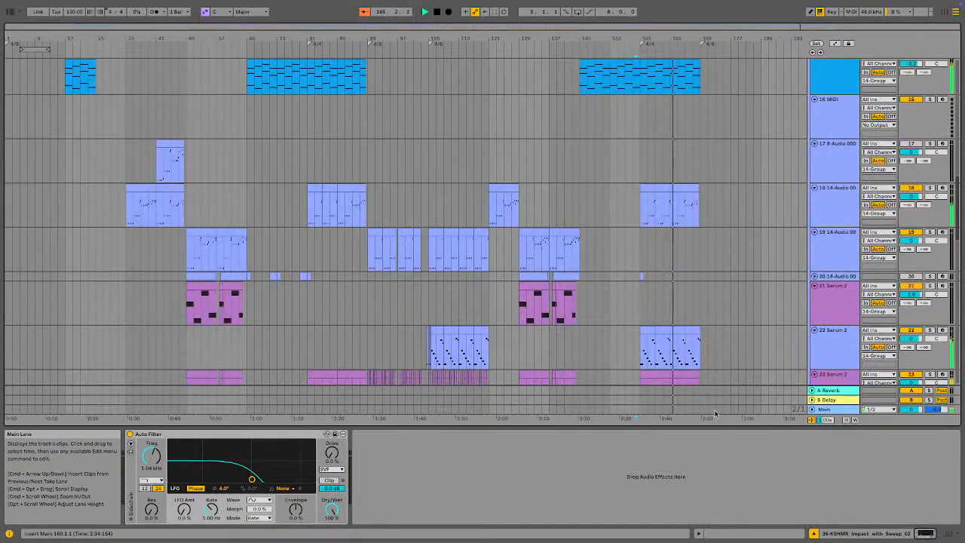
scroll(386, 348, "down", 15)
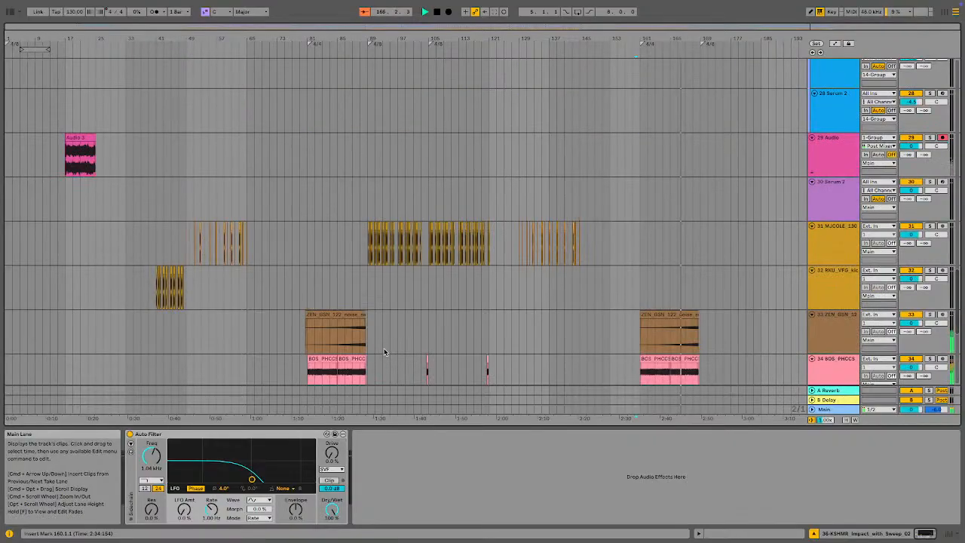
scroll(397, 344, "down", 1)
left_click_drag(429, 348, 490, 23)
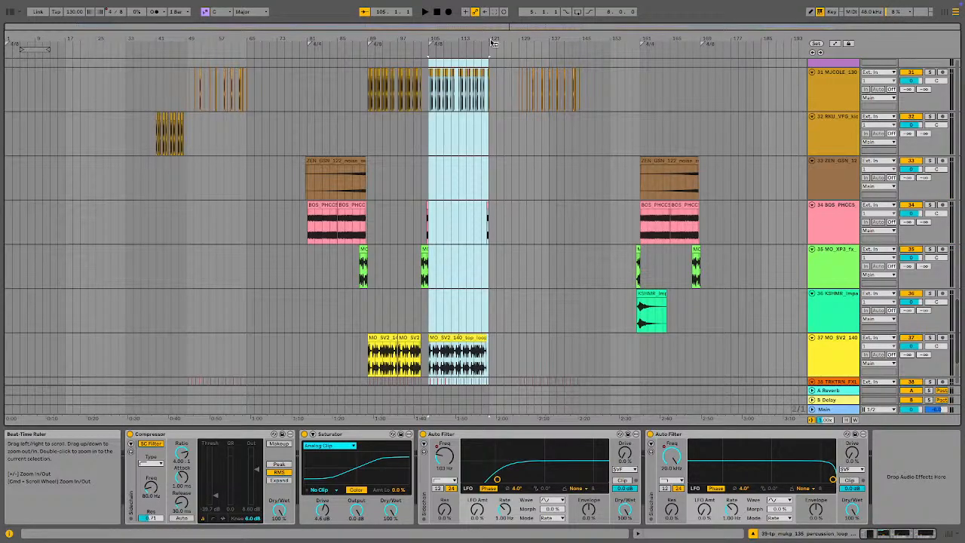
scroll(590, 213, "up", 15)
scroll(613, 206, "up", 7)
left_click(699, 73)
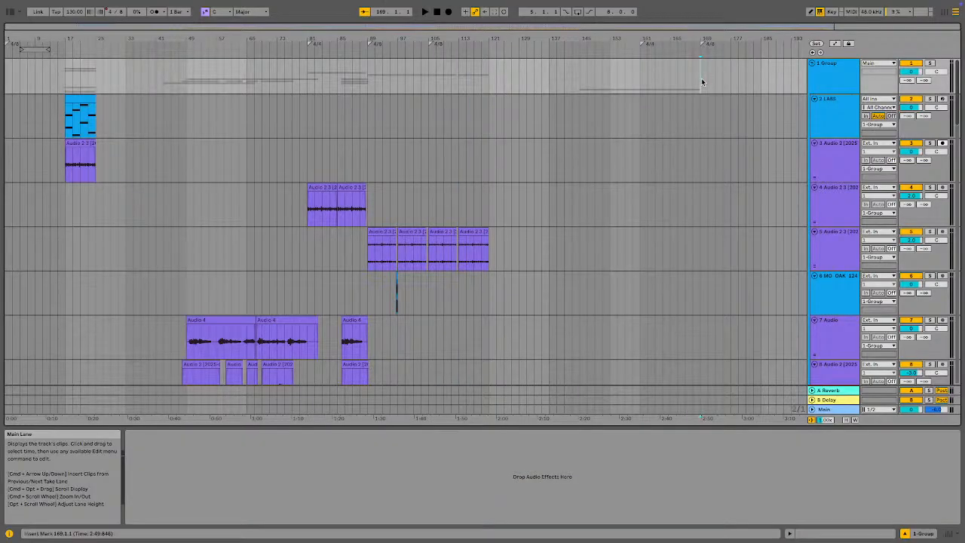
key("shift+Right")
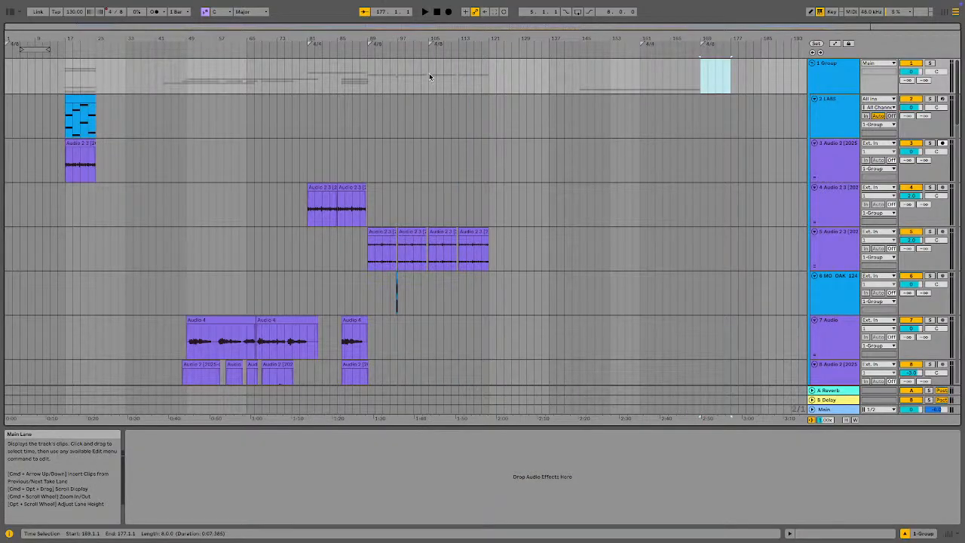
- Copy bars 89 to 121 of all tracks and paste them at bar 169
left_click_drag(429, 70, 491, 398)
scroll(453, 241, "up", 3)
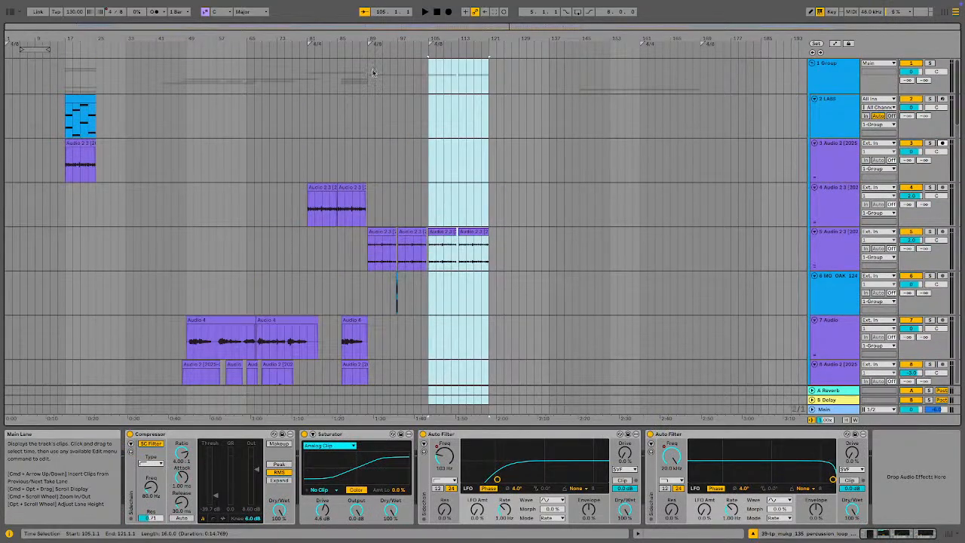
left_click(376, 71, "shift")
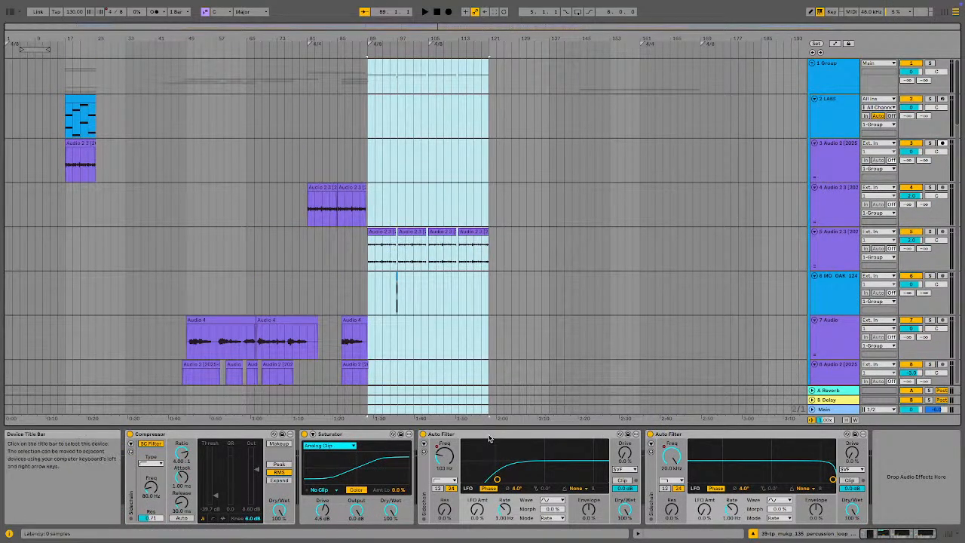
left_click(701, 74)
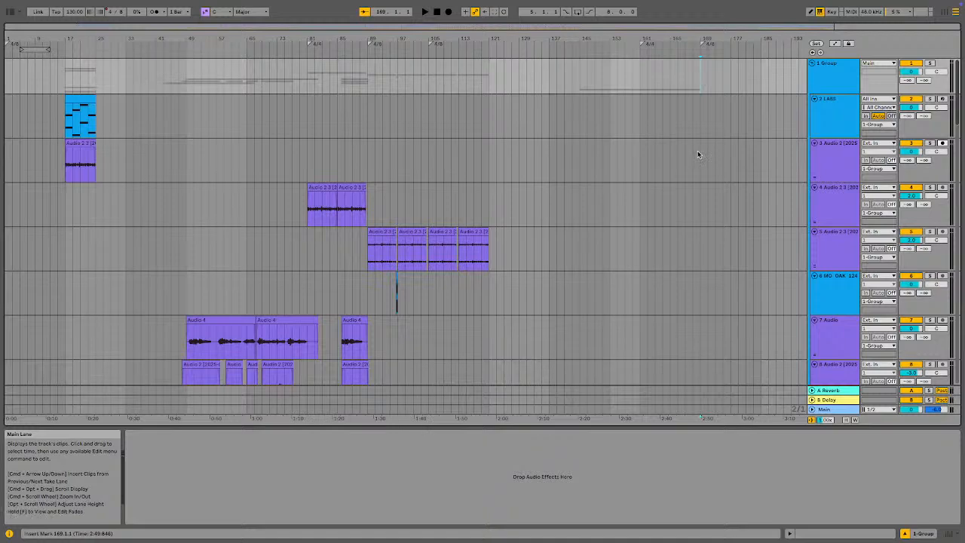
key("super+v")
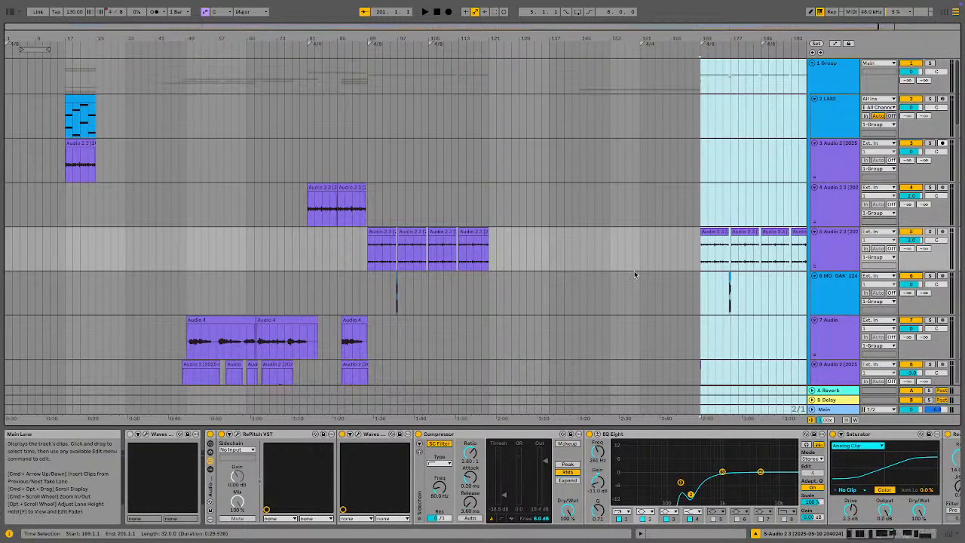
- Play the arrangement from bar 161 and look over the pasted clips across the tracks
left_click(642, 249)
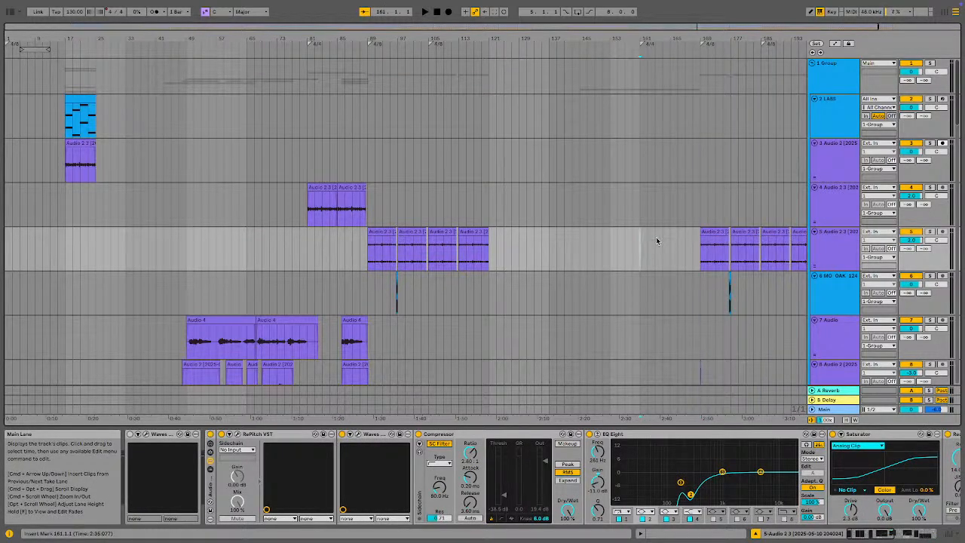
scroll(656, 236, "down", 15)
scroll(733, 260, "down", 15)
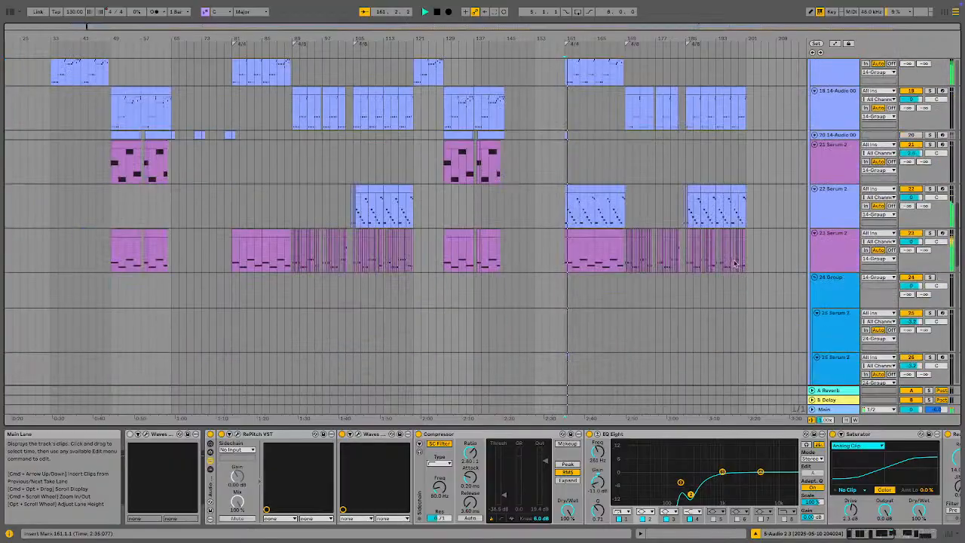
scroll(696, 112, "up", 9)
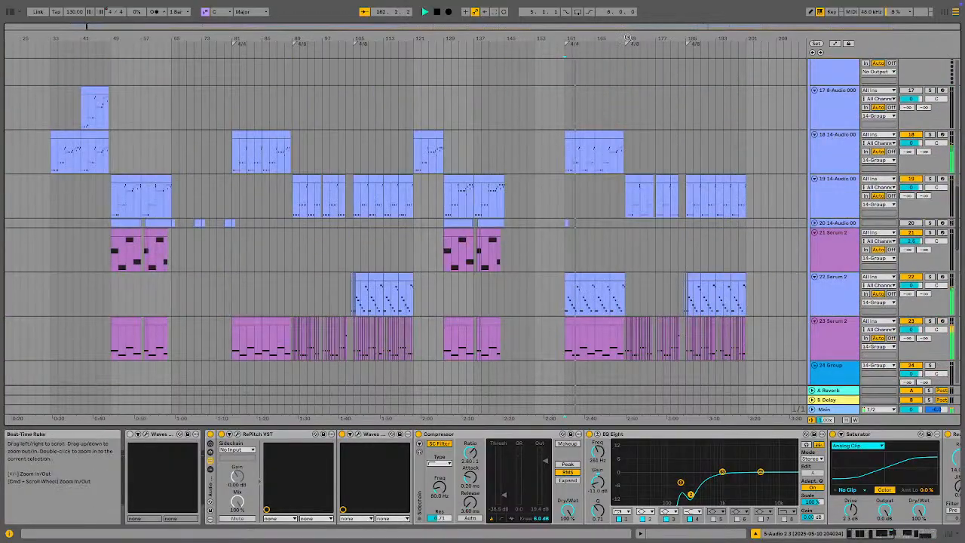
scroll(626, 93, "up", 10, "ctrl")
scroll(626, 209, "up", 10)
scroll(619, 174, "up", 4)
scroll(626, 204, "down", 10, "ctrl")
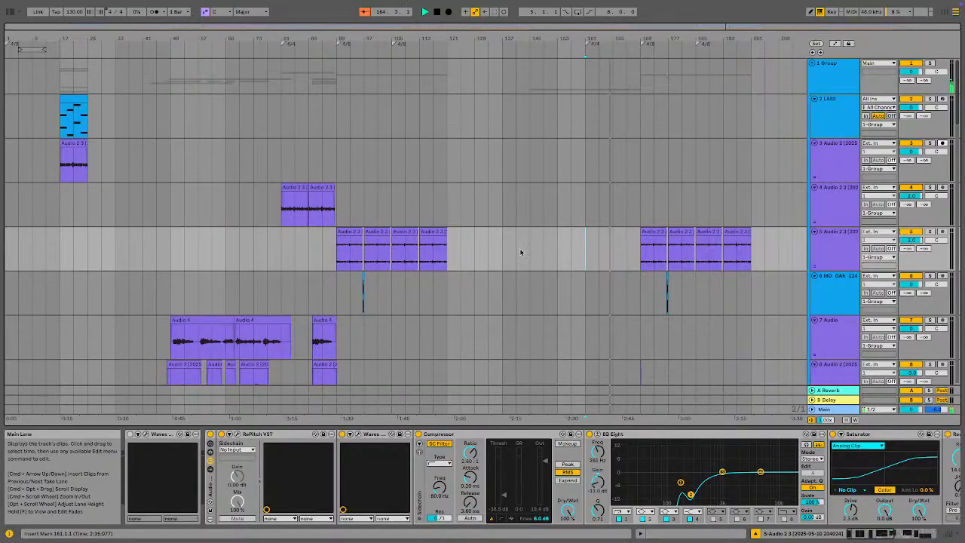
- Copy the second Audio 2 3 clip on track 4, at bars 85 to 89, to bar 165 on the same track
left_click_drag(313, 210, 336, 210)
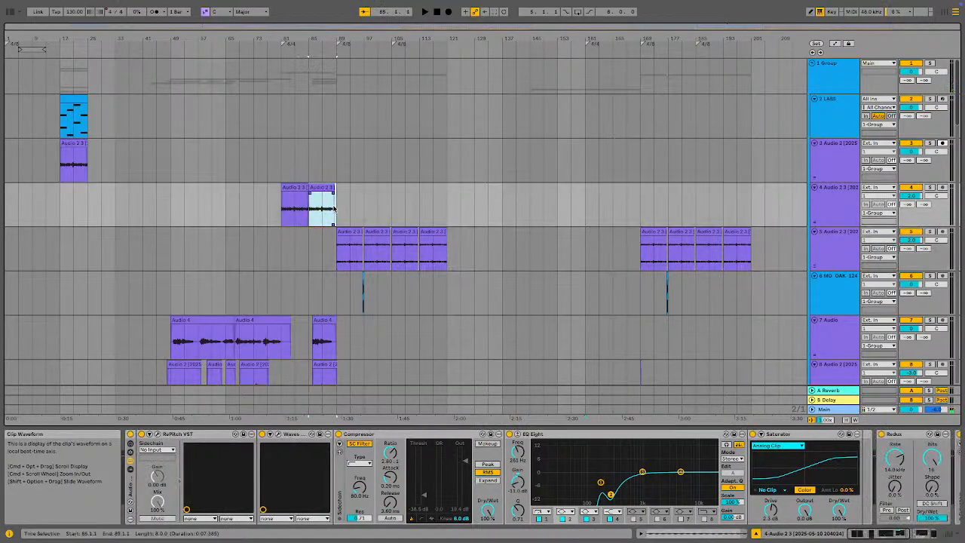
left_click(614, 210)
key("ctrl+v")
- Play the section from bar 165 with the view following playback and check the clips on the MIDI tracks
key("space")
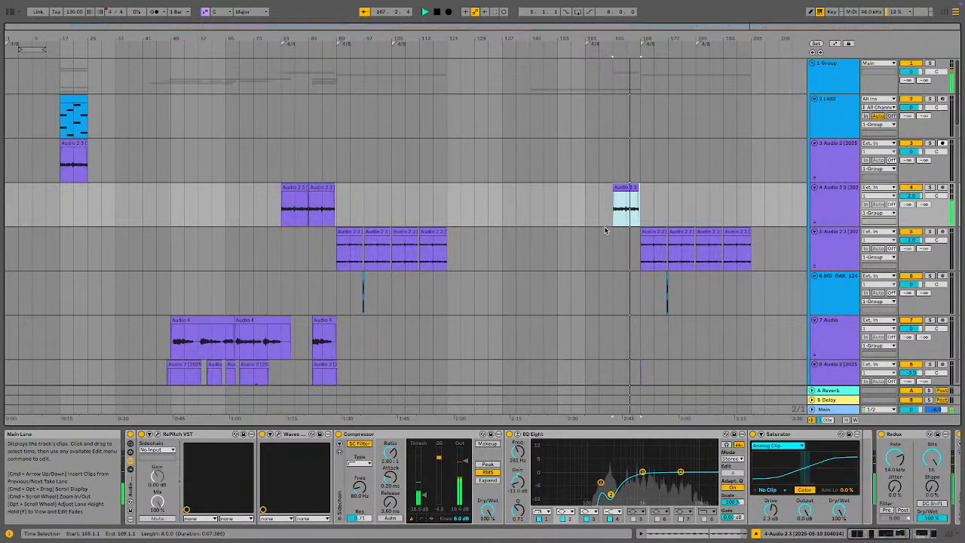
left_click_drag(623, 35, 623, 76)
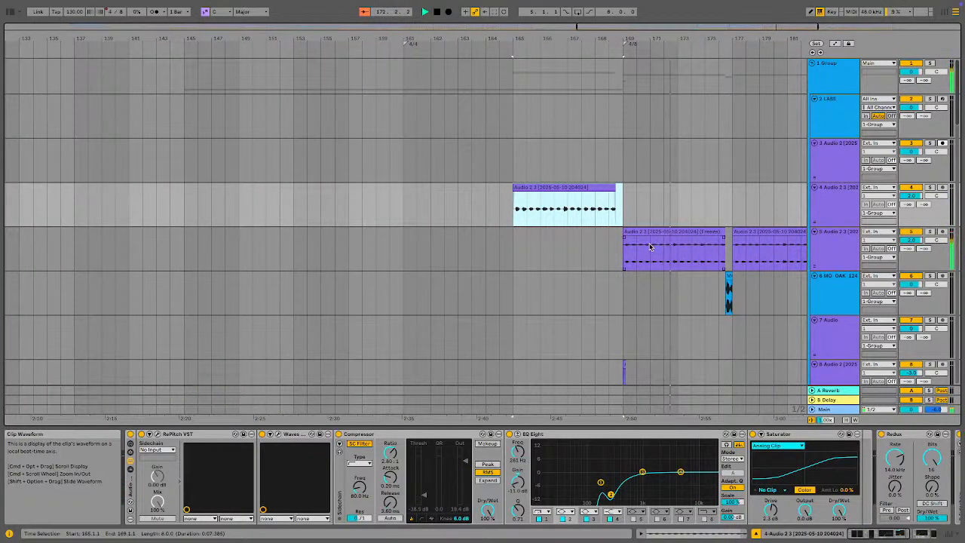
left_click(364, 11)
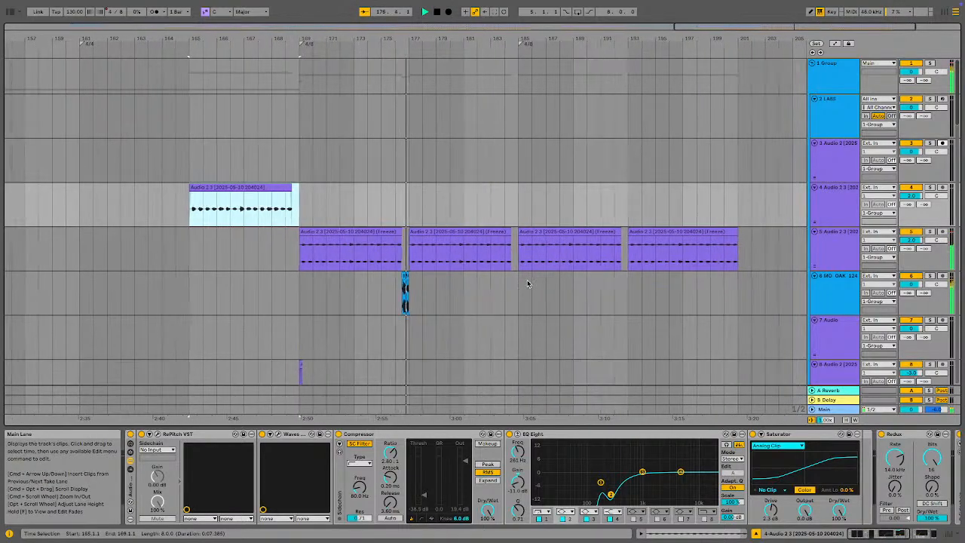
scroll(526, 287, "down", 15)
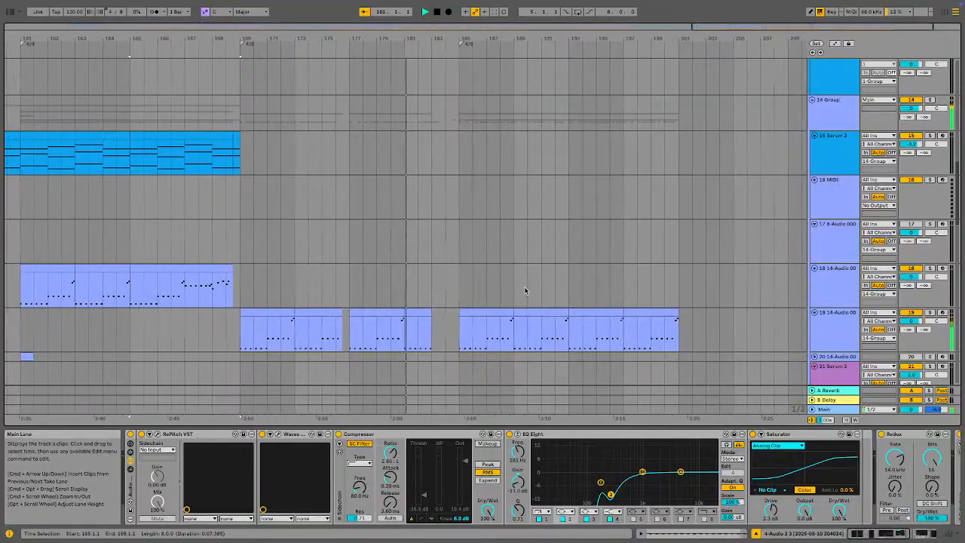
scroll(526, 290, "down", 5)
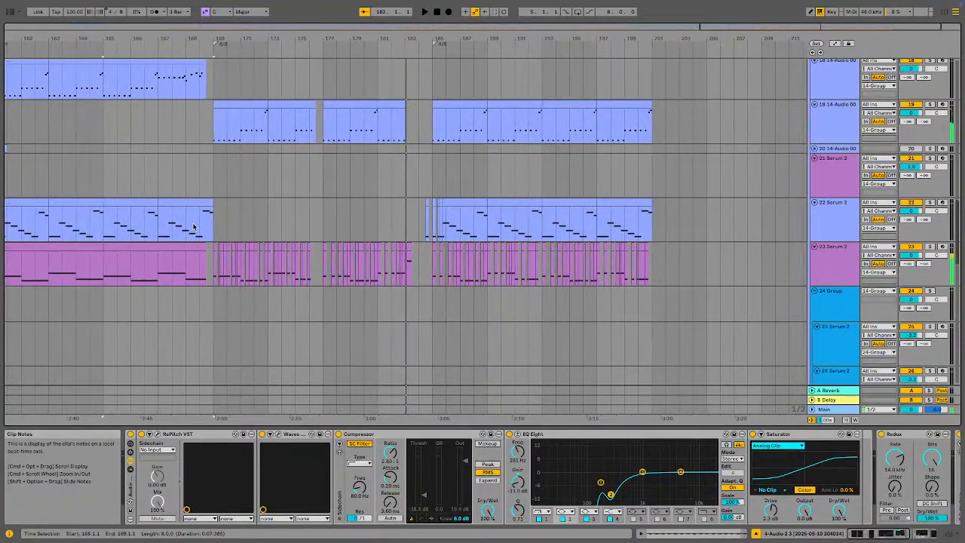
- Copy the phrase at bar 164 on the 22 Serum 2 track to bar 184 as a lead-in to the bar 185 clip, and play it
left_click(188, 226)
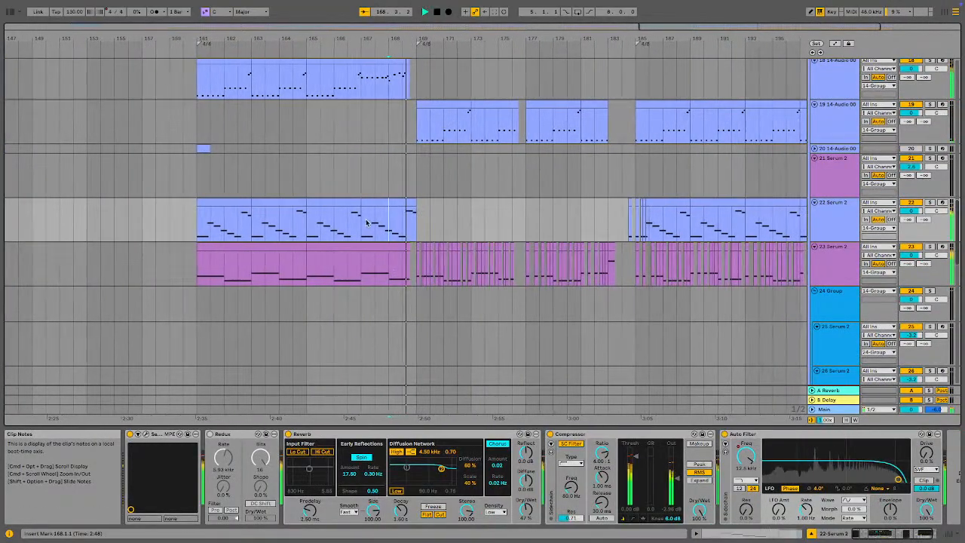
left_click_drag(277, 222, 295, 223)
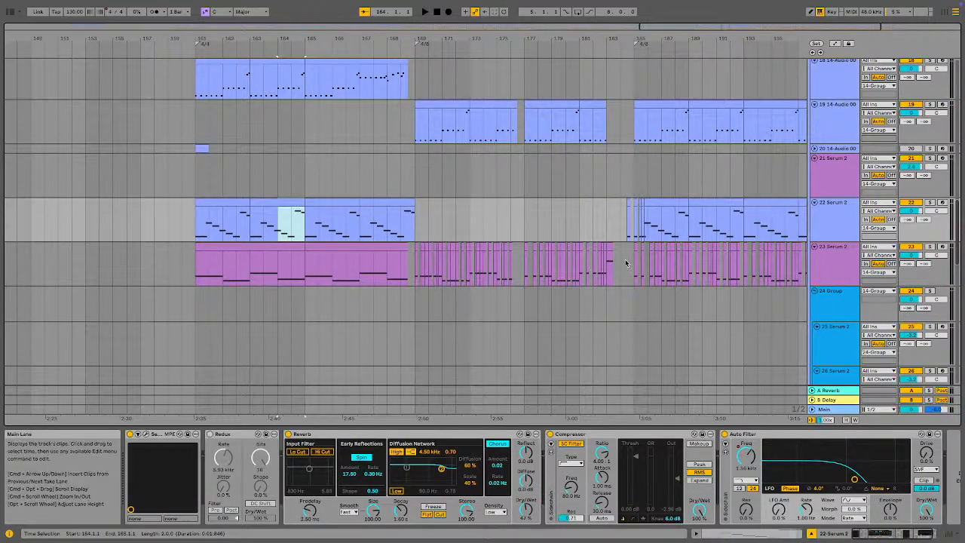
left_click(606, 229)
left_click_drag(605, 231, 633, 220)
key("space")
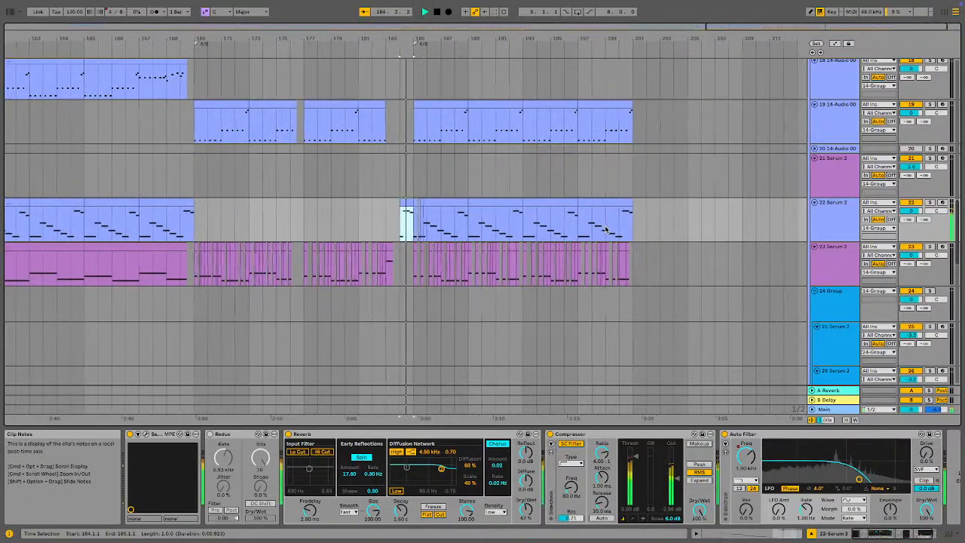
- Reshape the Auto Filter frequency automation on the 22 Serum 2 track to ramp up to 20 kHz between bars 183 and 184, and play it
key("space")
key("a")
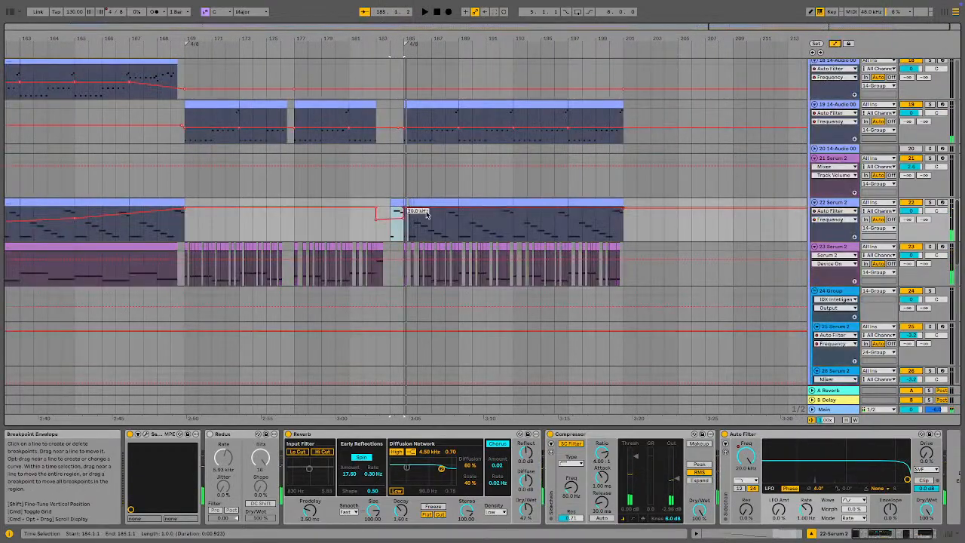
left_click_drag(402, 219, 375, 215)
key("space")
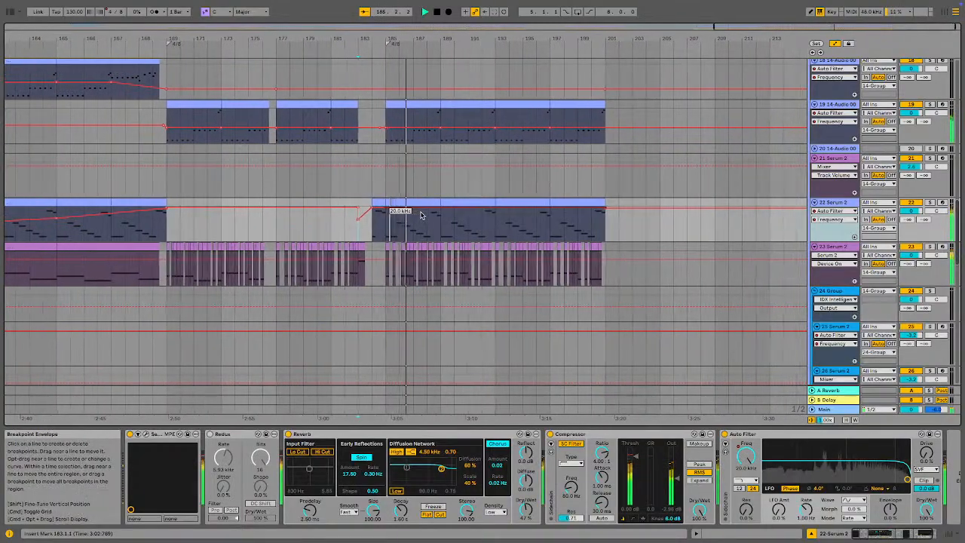
- Play the build-up from bar 157, and again from bar 161 with the automation lanes hidden
scroll(459, 42, "down", 5)
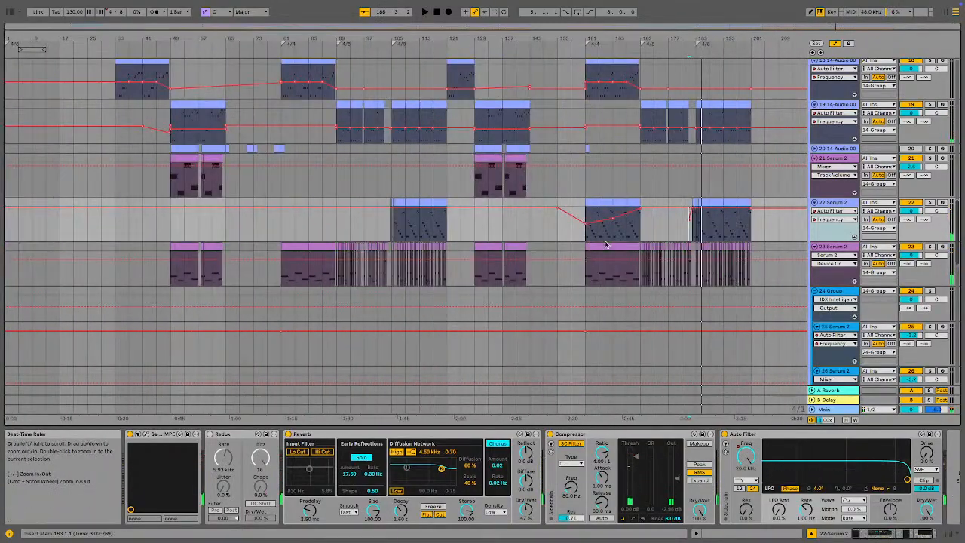
left_click(573, 238)
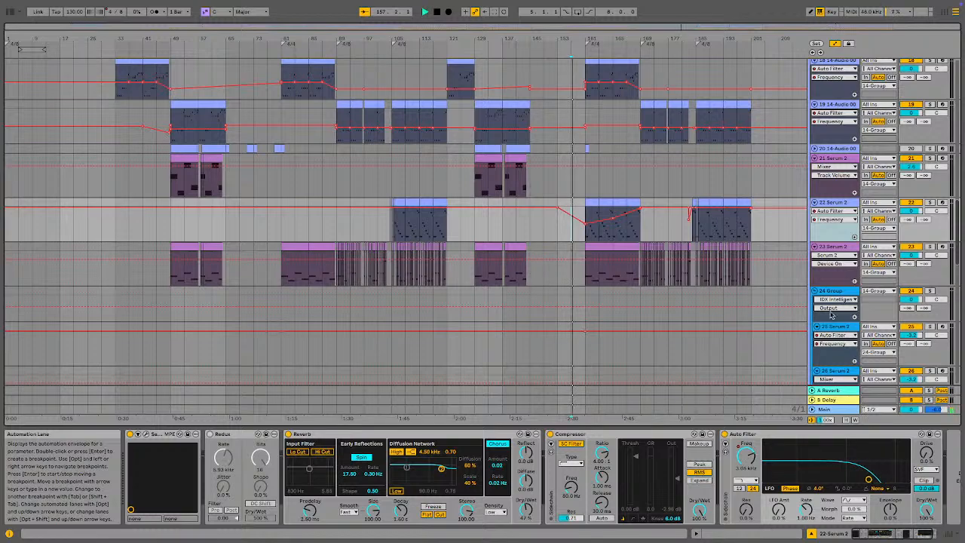
left_click(835, 43)
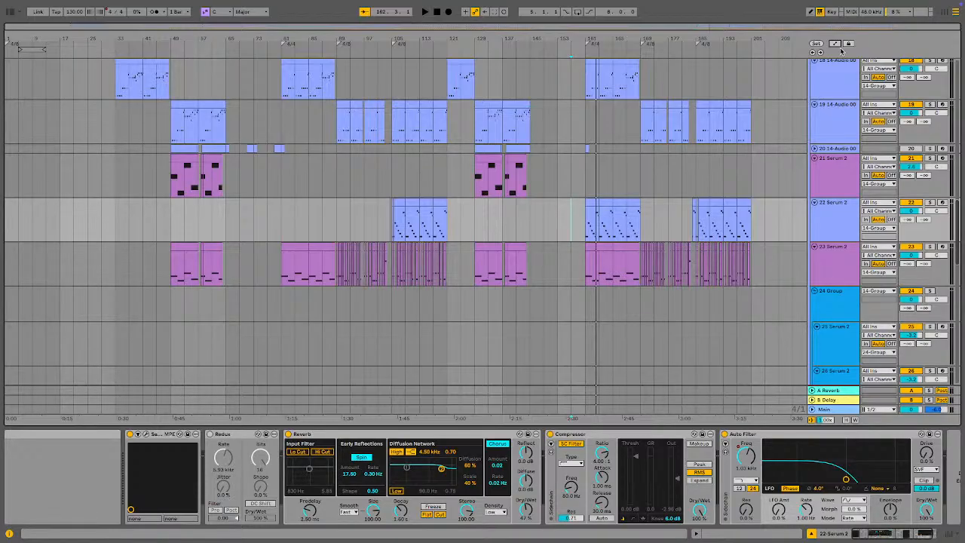
left_click(592, 227)
key("space")
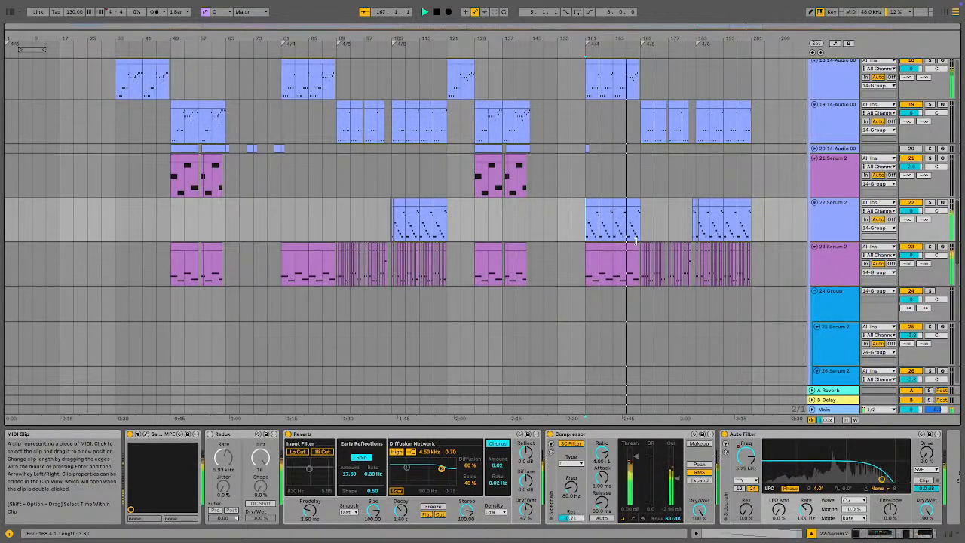
- Shorten the 22 Serum 2 clip before bar 169 so it ends at 168.3.3
left_click_drag(656, 39, 656, 173)
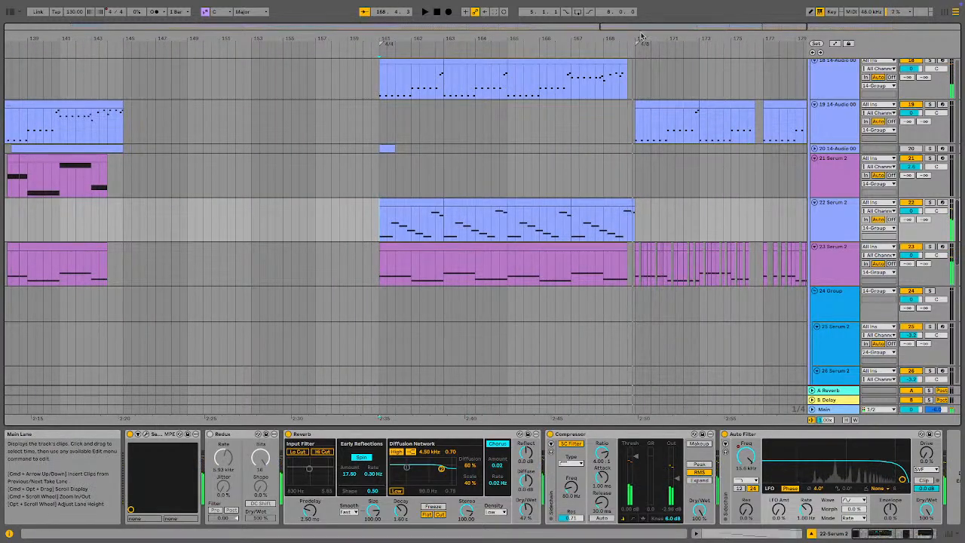
scroll(629, 39, "up", 10)
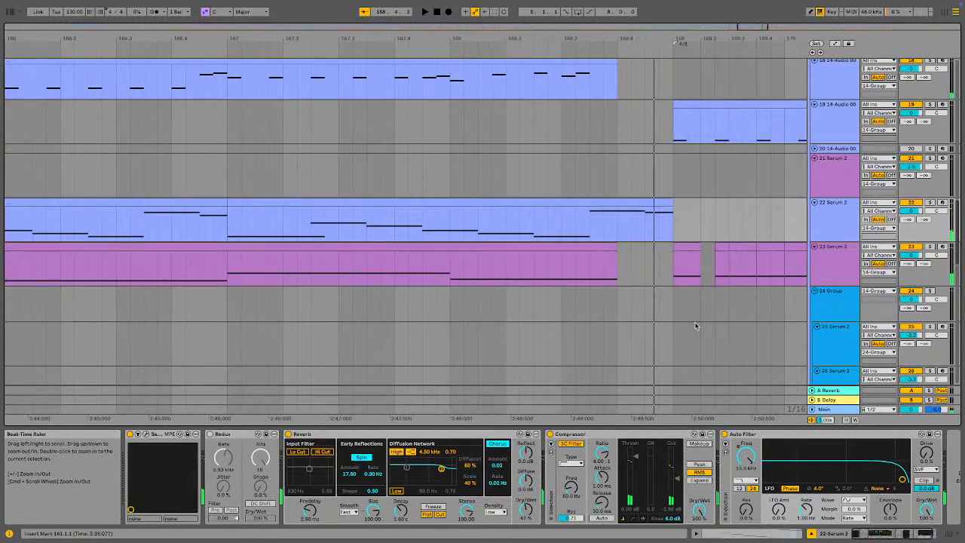
left_click(665, 202)
left_click_drag(665, 202, 591, 202)
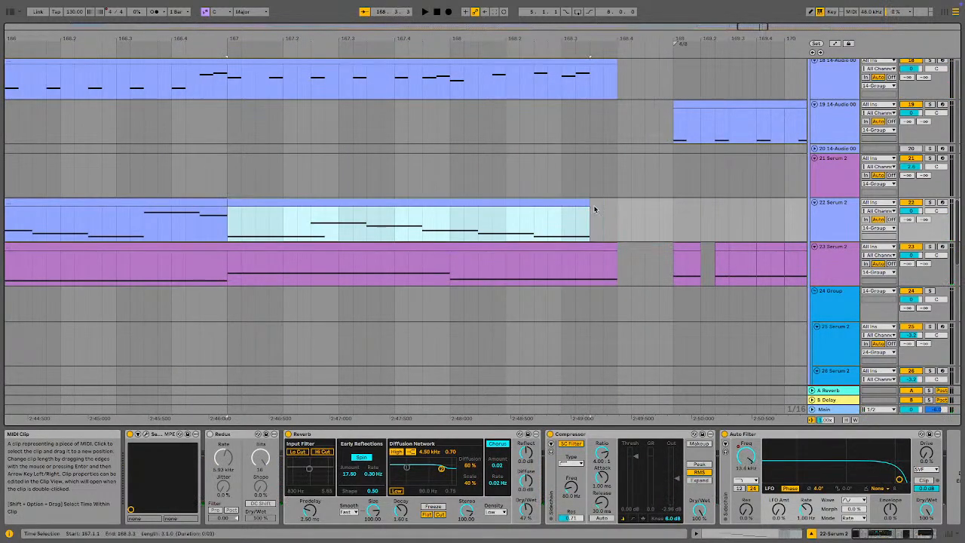
- Play from bar 167 to hear the shortened 22 Serum 2 clip lead into bar 169
left_click(230, 227)
scroll(236, 223, "left", 5)
scroll(612, 264, "right", 2)
key("space")
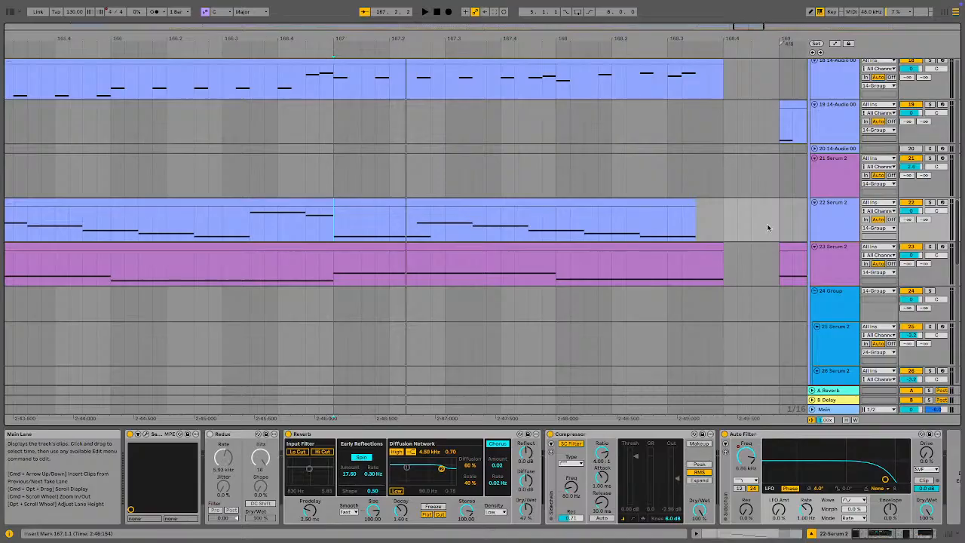
key("space")
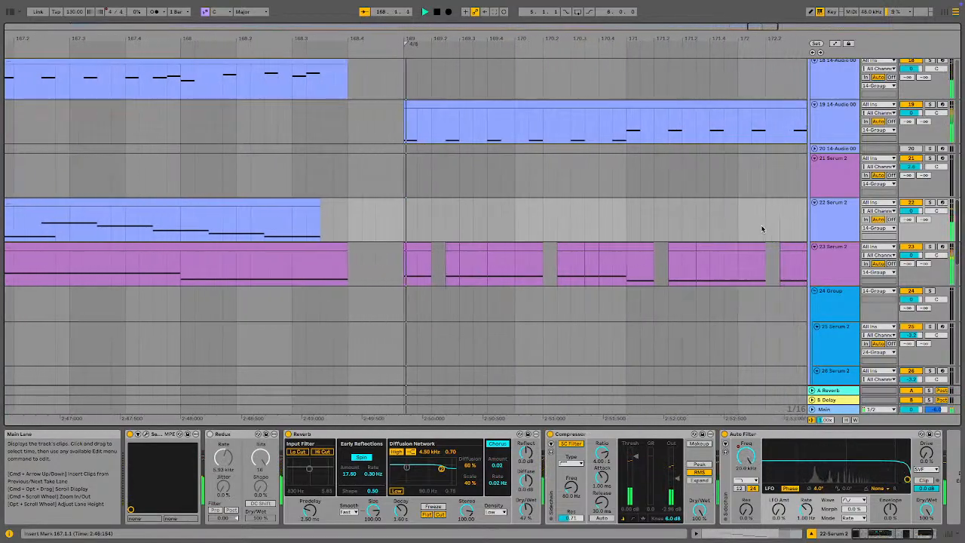
- Shorten the 15 Serum 2 clip and the TRFDC_Raw_Nature clip on track 12 so both end at 168.4.1
scroll(326, 205, "up", 1)
scroll(317, 207, "up", 6)
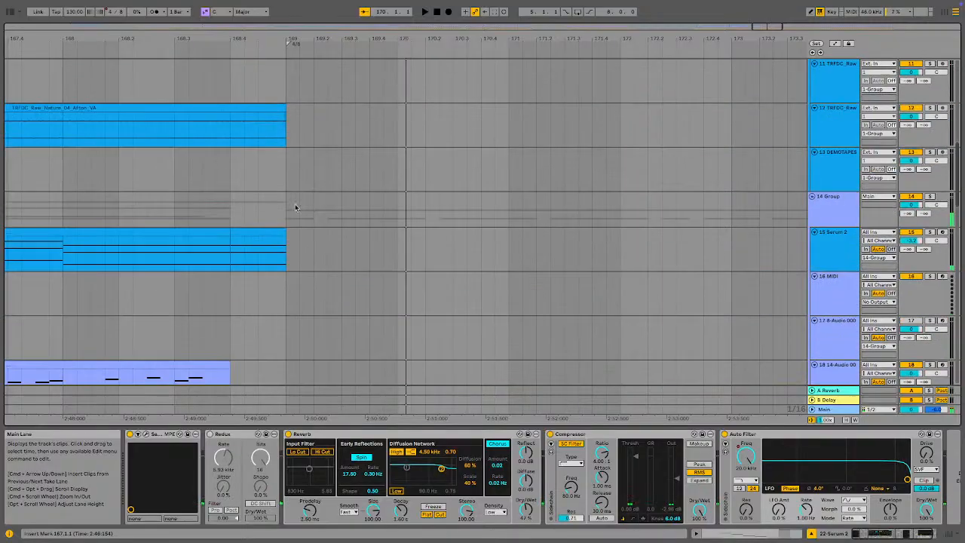
mouse_move(283, 234)
left_mouse_down()
mouse_move(243, 234)
mouse_move(272, 233)
left_mouse_up()
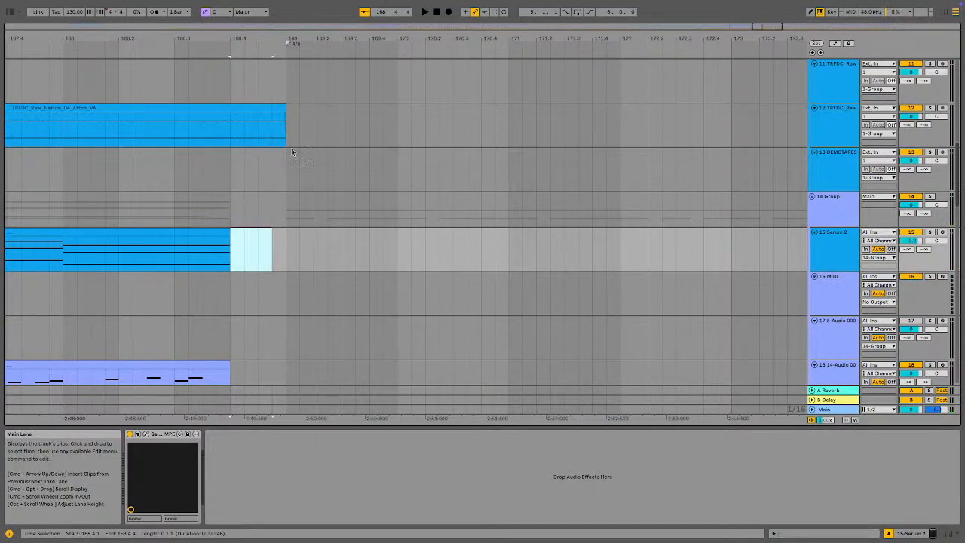
left_click_drag(283, 115, 230, 115)
- Play the transition into bar 169 and look over the clips on tracks 18 to 23 in the following section
left_click_drag(270, 30, 270, 23)
scroll(538, 120, "down", 10)
key("space")
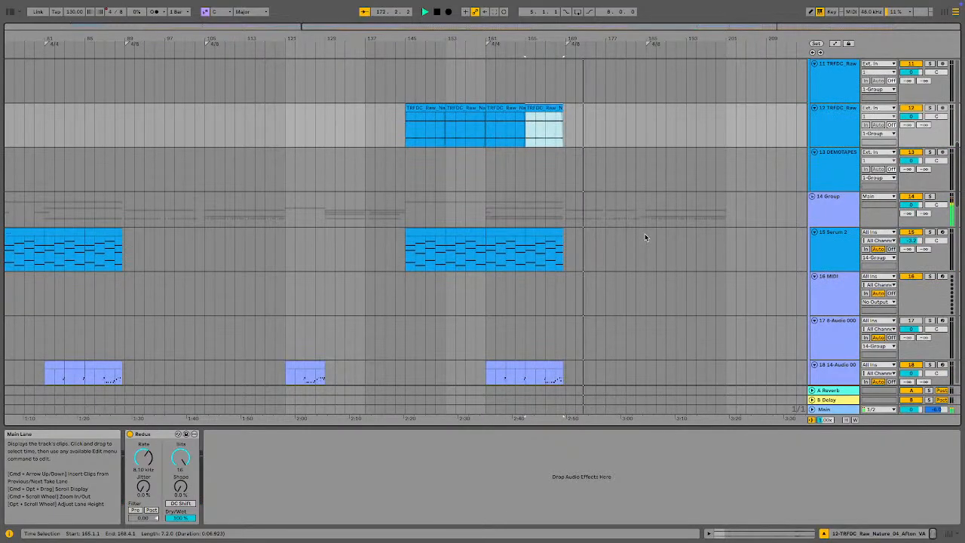
scroll(645, 238, "down", 1)
scroll(643, 239, "down", 7)
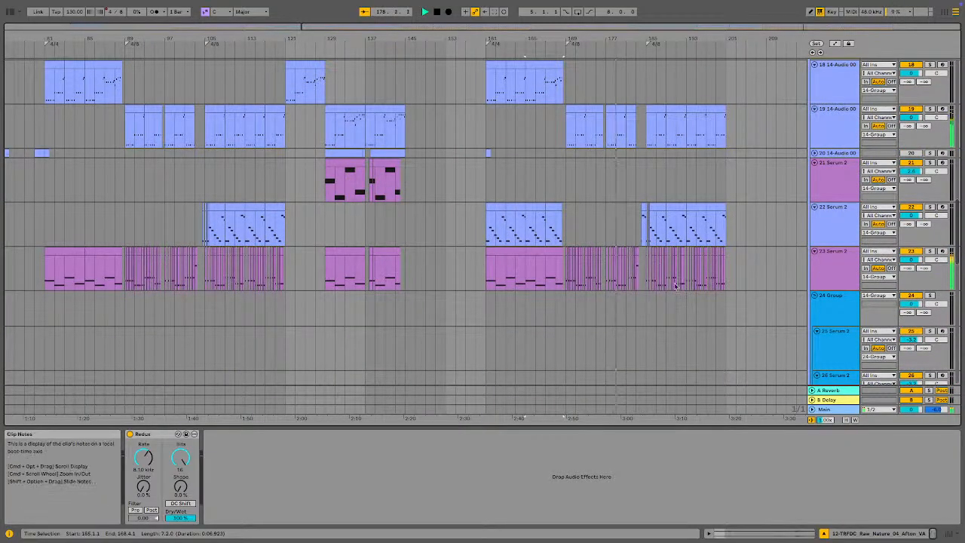
- Check the arrangement around bars 169 to 189 during playback and save the current set
scroll(659, 140, "up", 10)
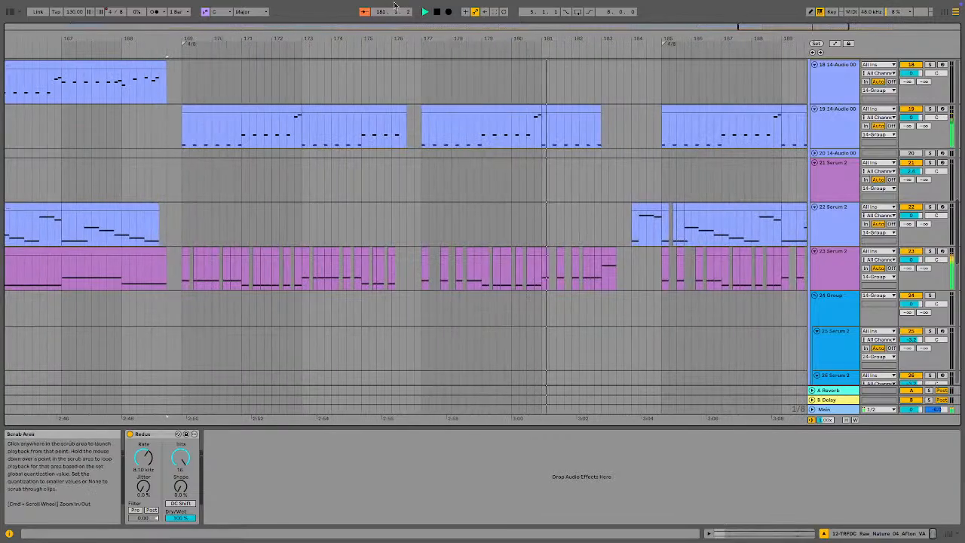
left_click(364, 13)
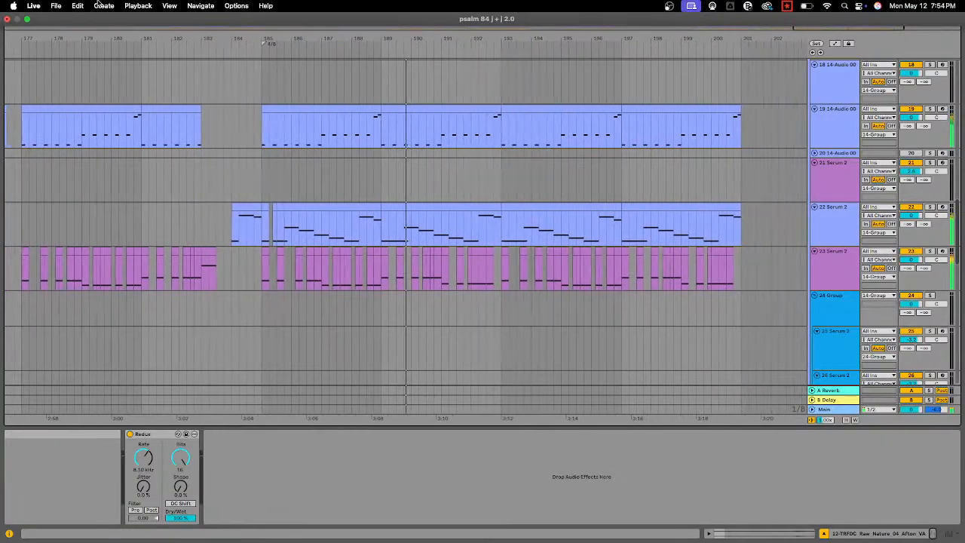
left_click(55, 6)
left_click(82, 123)
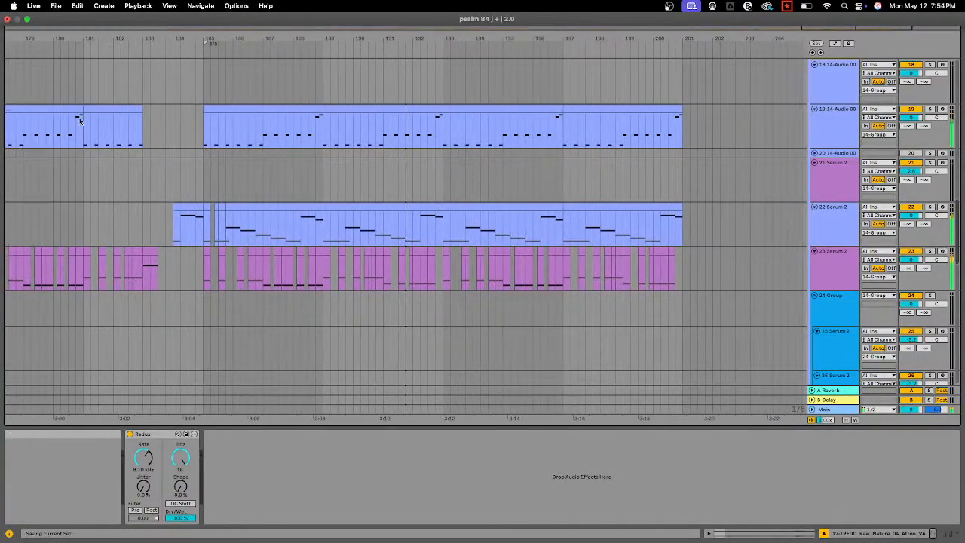
- Copy the MJCOLE drum loop clips on track 31 from bars 169–177 to bar 201 and play into the extension
left_click_drag(454, 41, 454, 6)
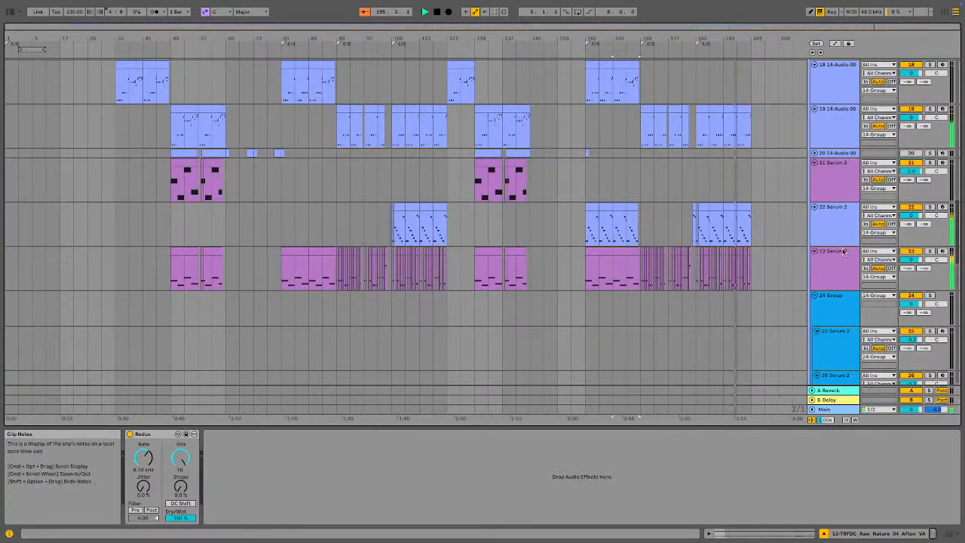
scroll(400, 319, "down", 10)
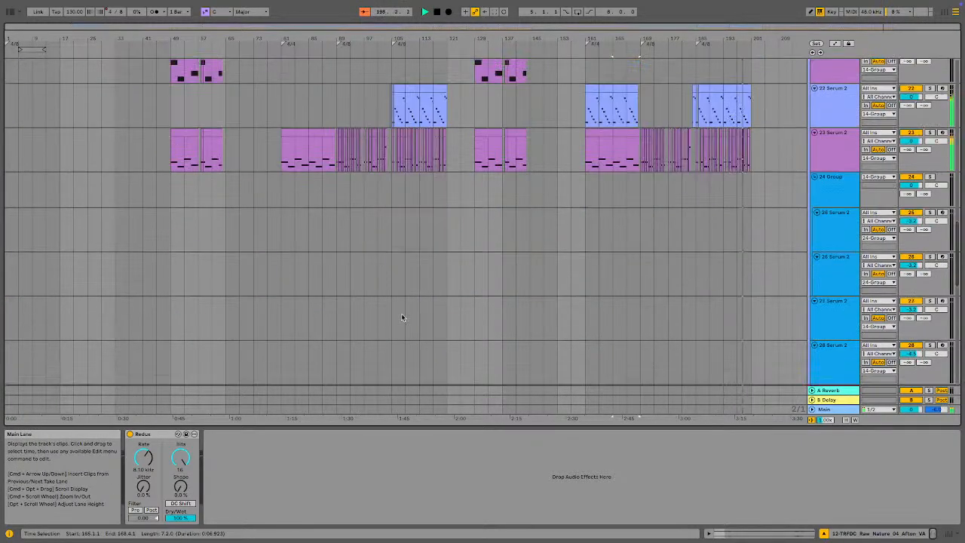
scroll(411, 319, "down", 6)
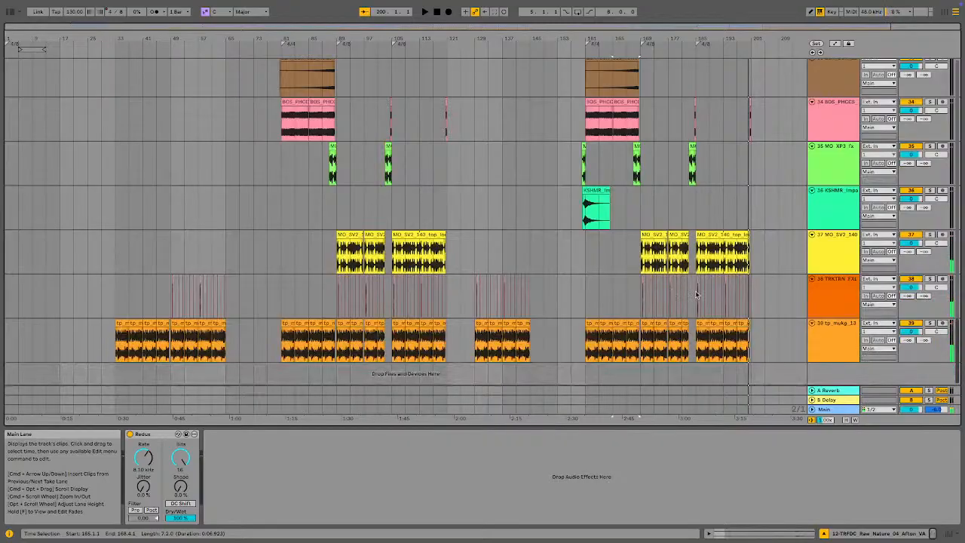
left_click_drag(701, 260, 723, 334)
scroll(711, 266, "up", 3)
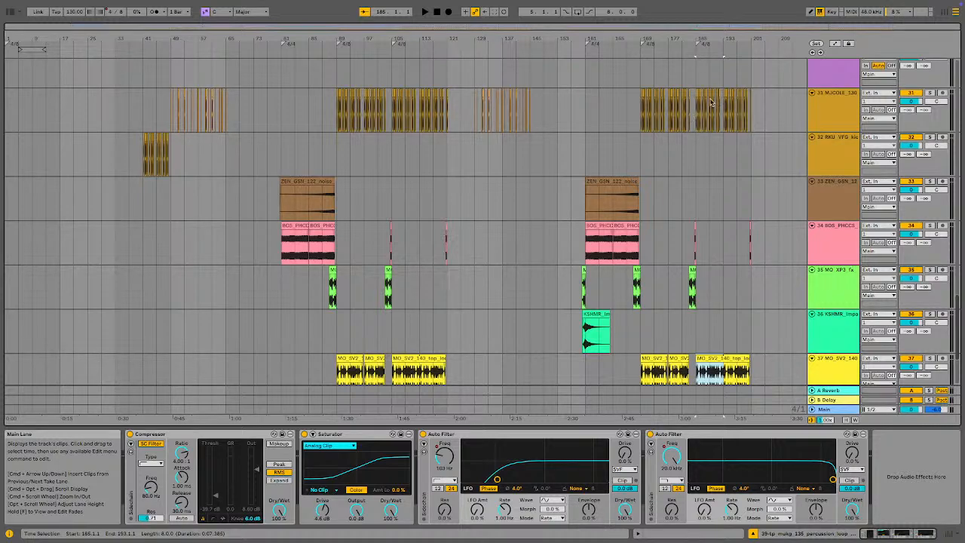
left_click_drag(642, 111, 670, 113)
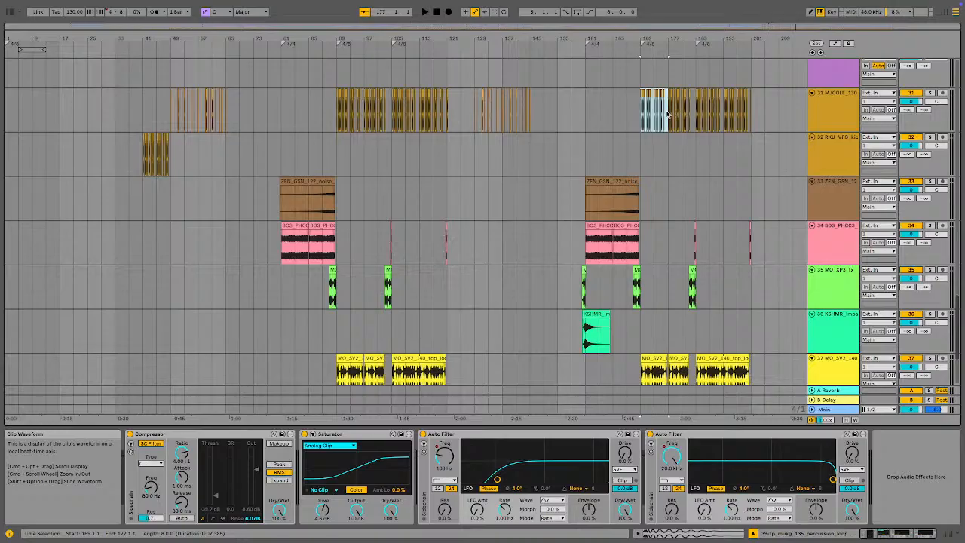
left_click(749, 108)
key("space")
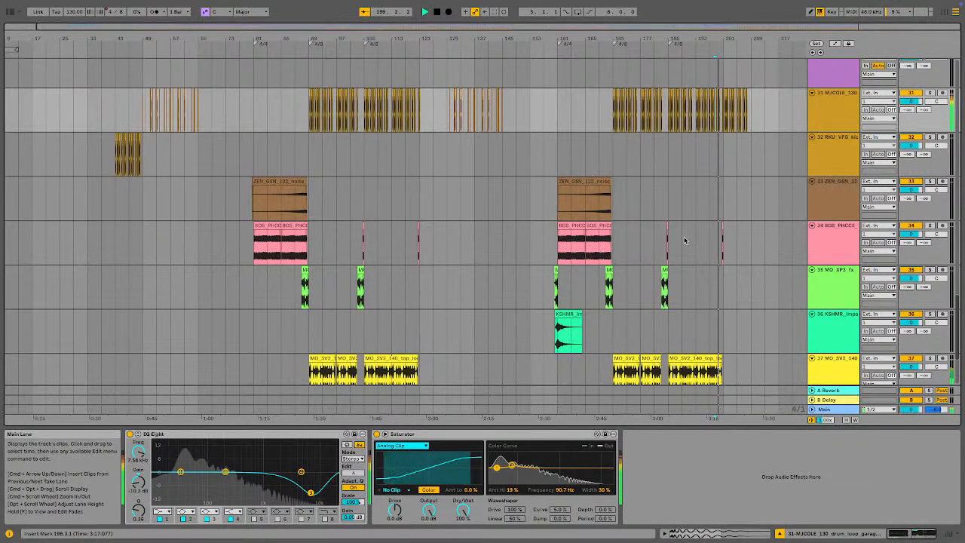
- Duplicate the 23 Serum 2 clips from bars 185–193 to bars 201–209 and listen to the result
scroll(685, 241, "up", 15)
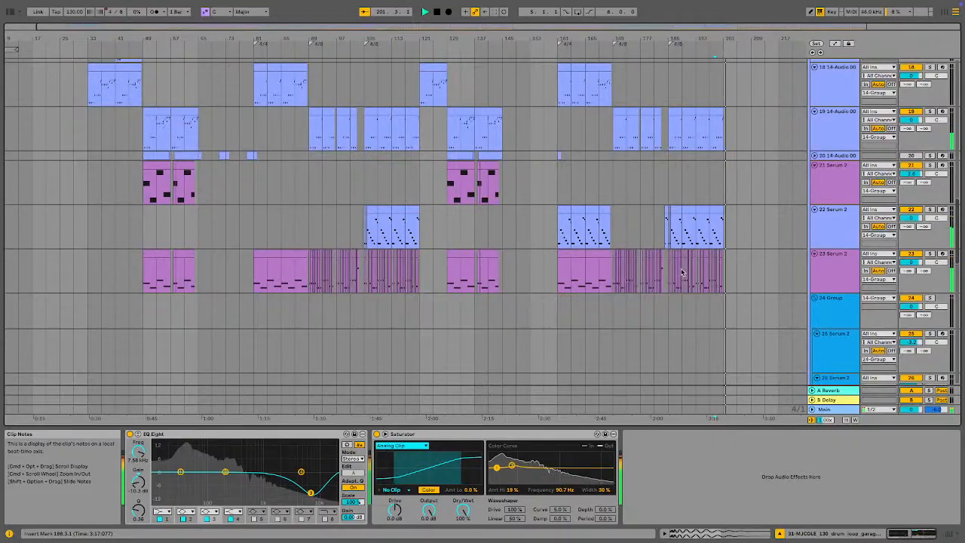
left_click_drag(669, 271, 697, 271)
key("space")
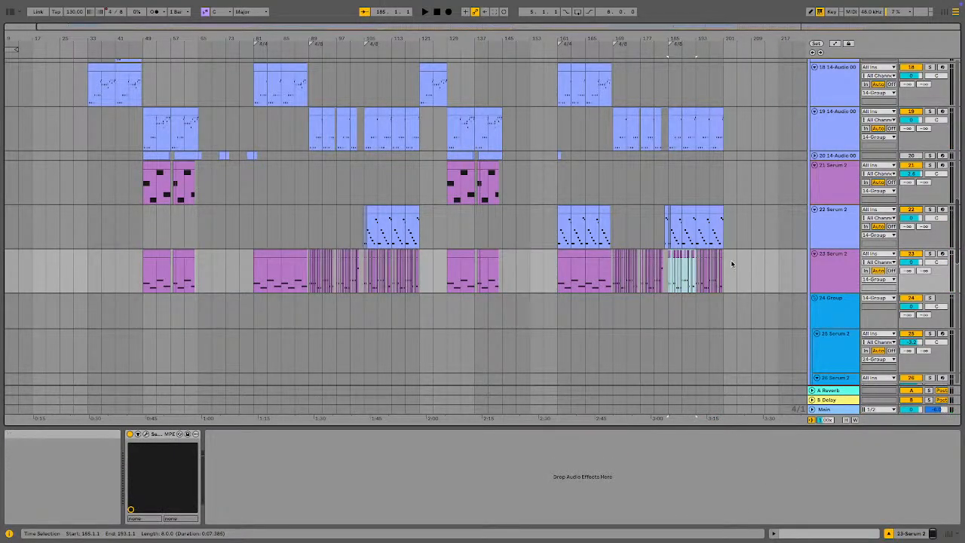
key("super+d")
key("space")
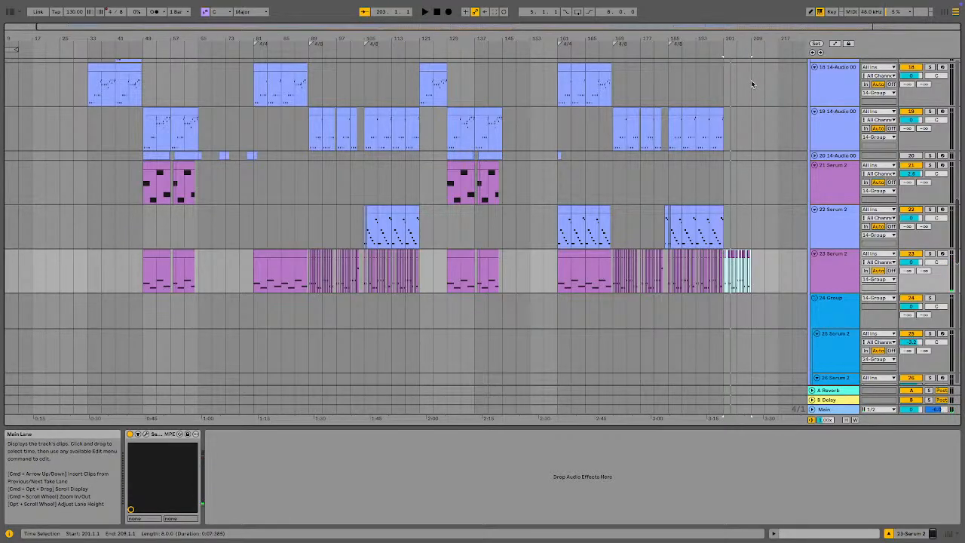
- Copy the track 19 14-Audio clips from bars 105–113 to bar 201
left_click(315, 129)
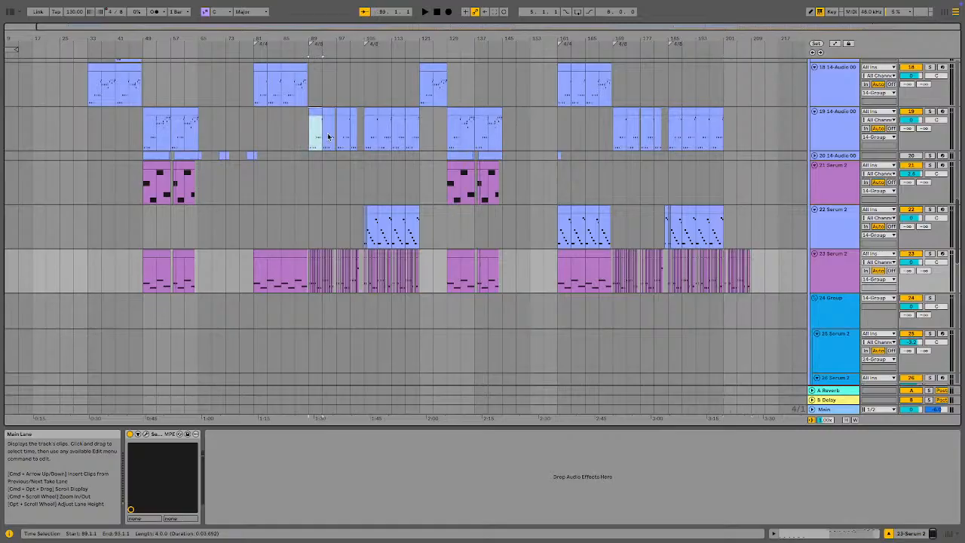
left_click(371, 133)
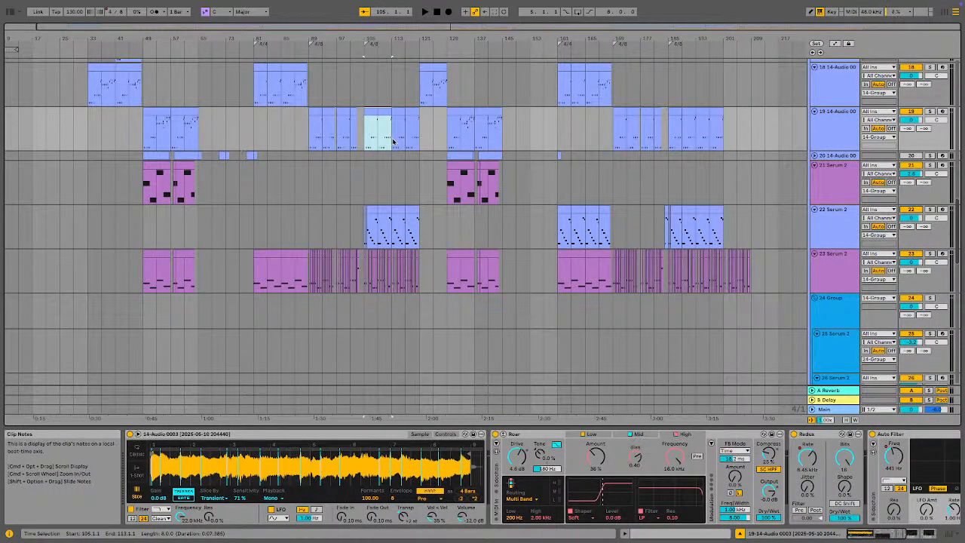
left_click(722, 135)
key("super+v")
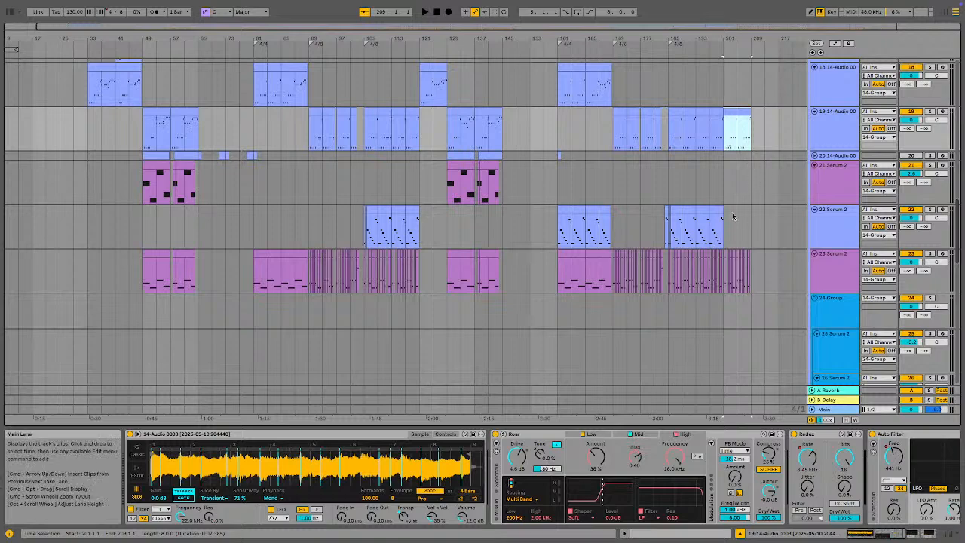
- Copy the track 19 14-Audio clip from bars 49–57 over bars 201–209 and play it
left_click(163, 113)
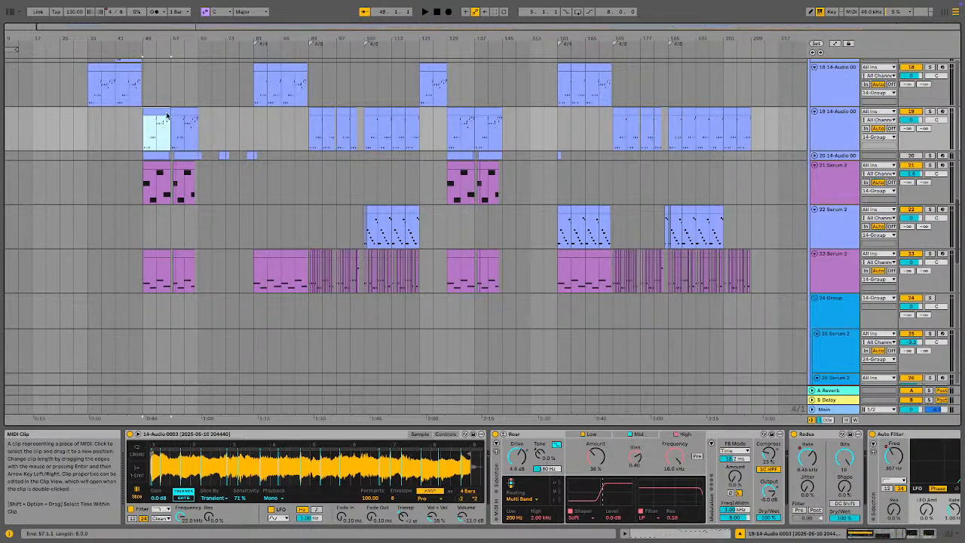
left_click(734, 141)
key("space")
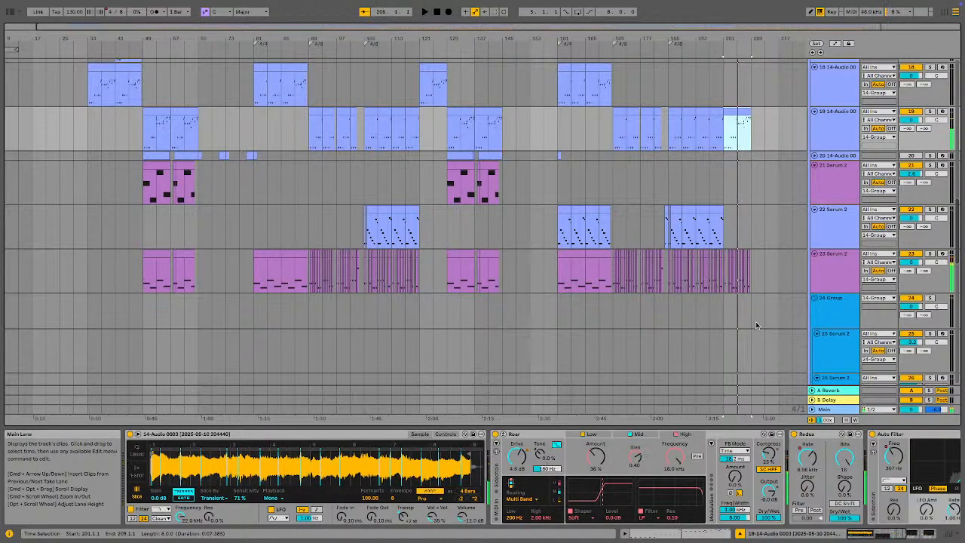
- Duplicate bars 201–209 from track 19 downwards to bars 209–217 and play from bar 199
left_click_drag(769, 39, 732, 45)
left_click_drag(646, 272, 697, 264)
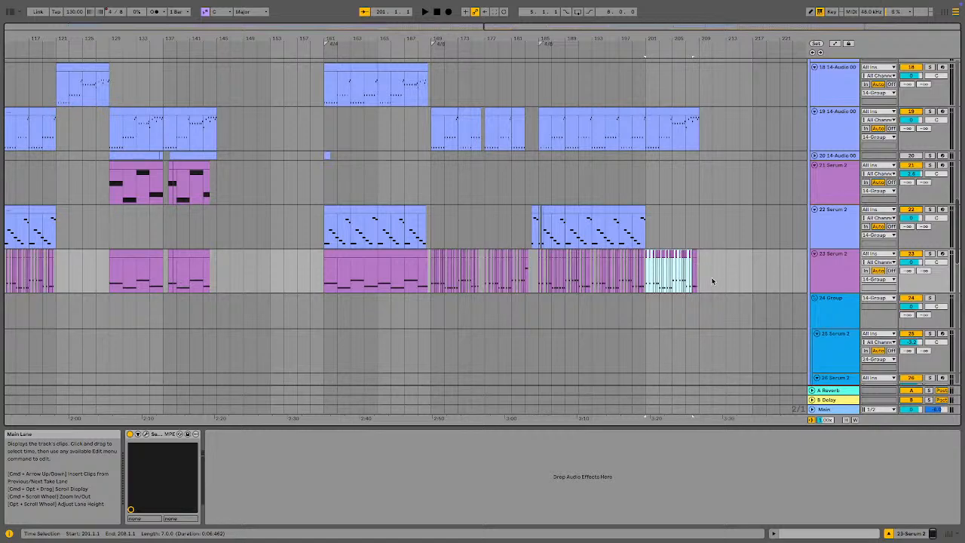
left_click(646, 275)
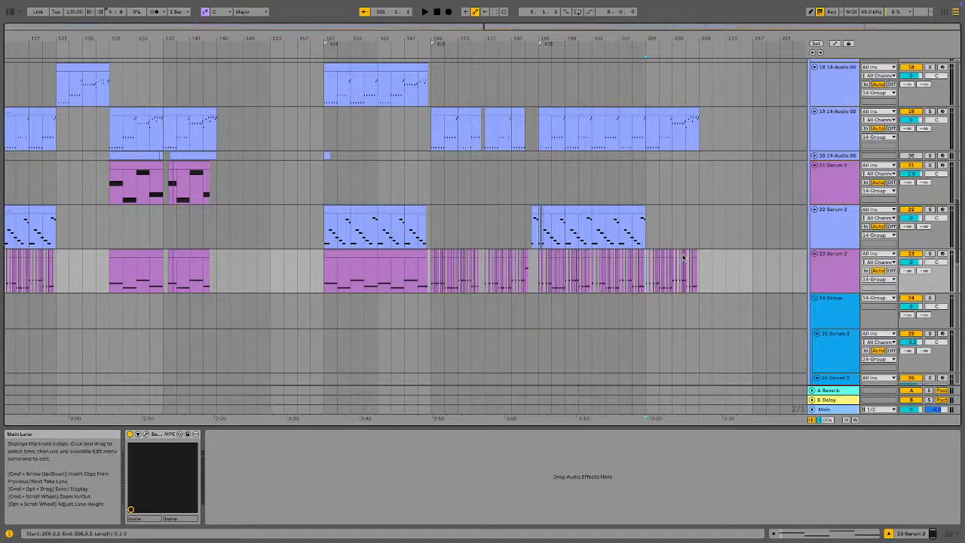
left_click_drag(650, 130, 699, 392)
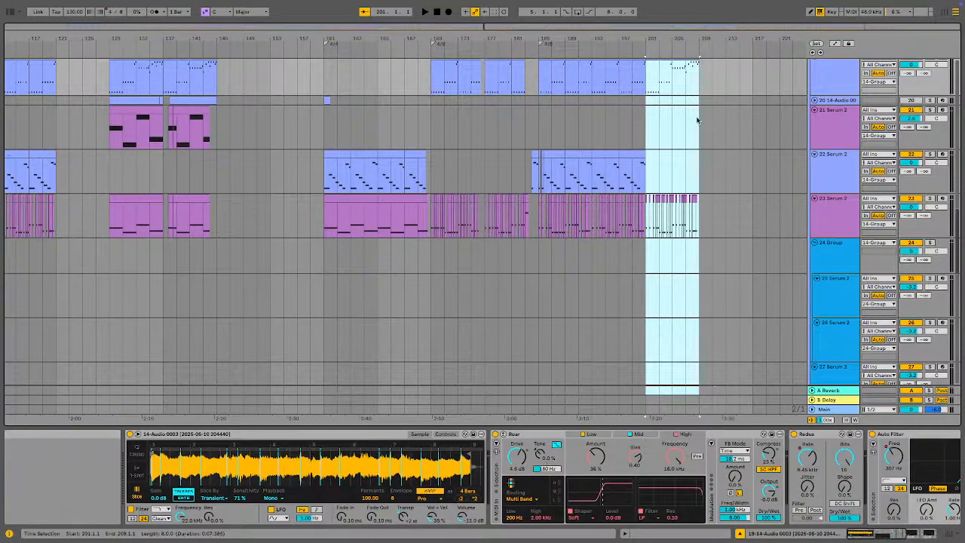
scroll(702, 226, "up", 2)
key("super+d")
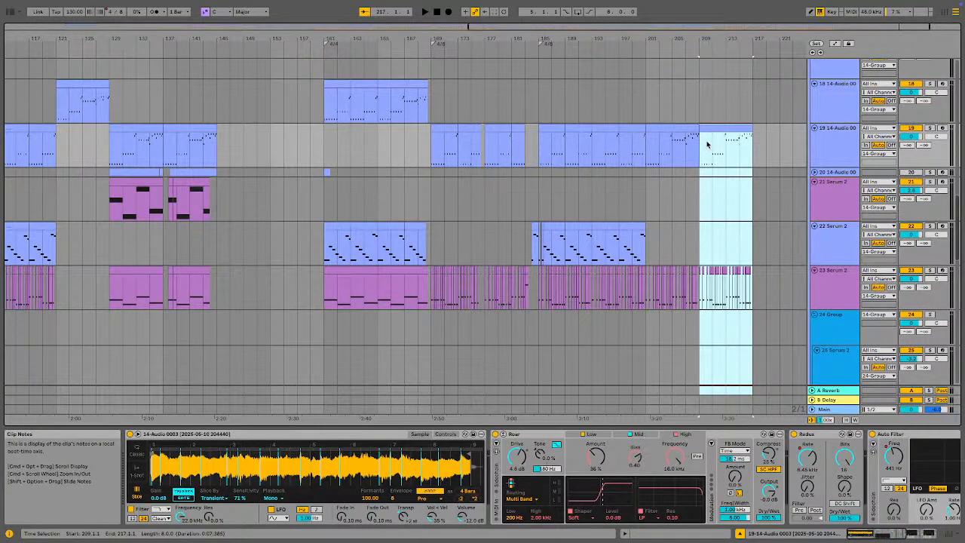
key("super+z")
key("space")
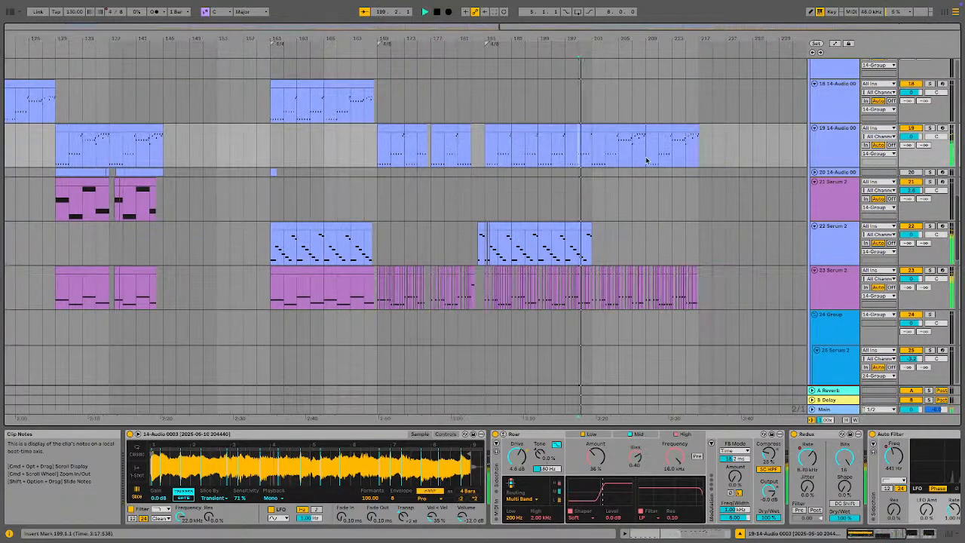
- Delete the 23 Serum 2 clips between bars 201 and 217
left_click(839, 142)
left_click(834, 44)
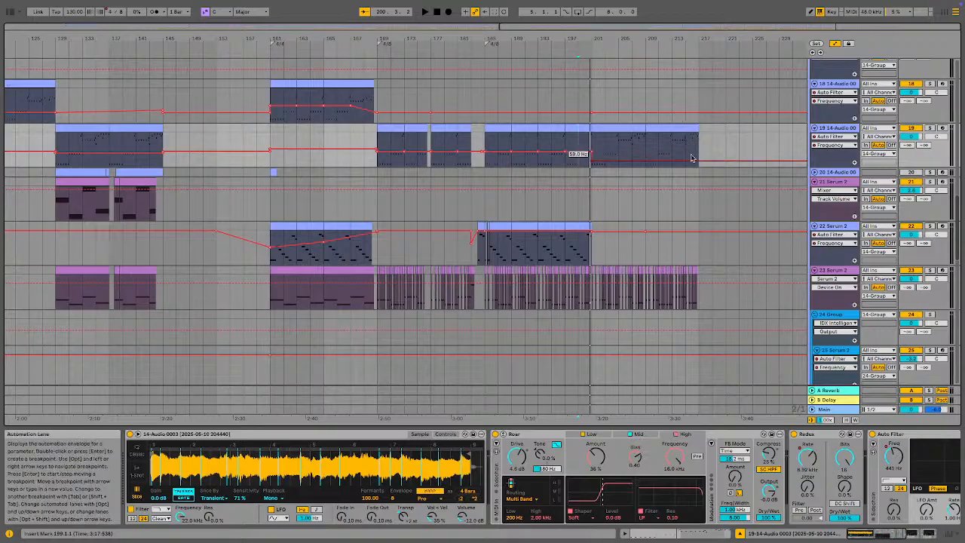
left_click_drag(591, 290, 698, 290)
left_click(834, 44)
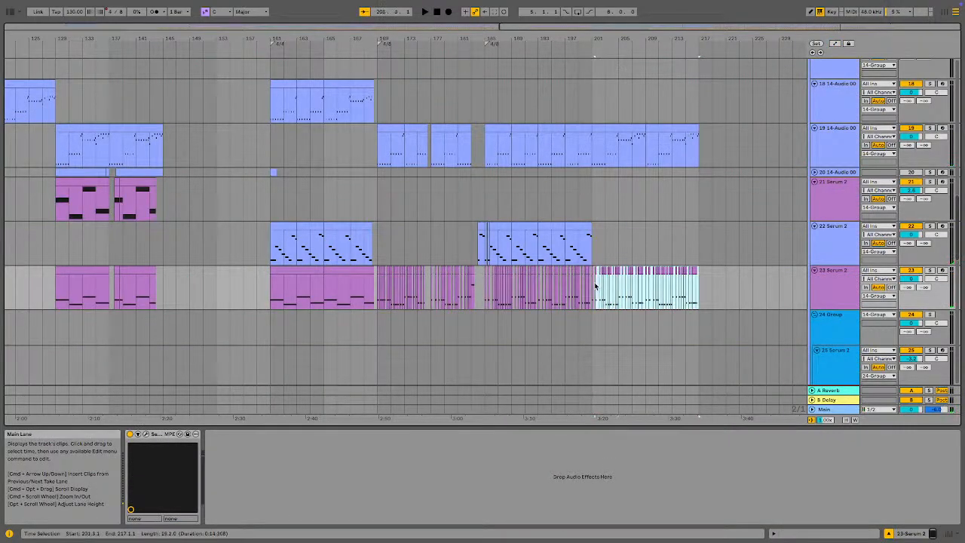
key("Delete")
- Bring track 19's two Auto Filters into view and listen to its clip from bar 201
left_click(579, 162)
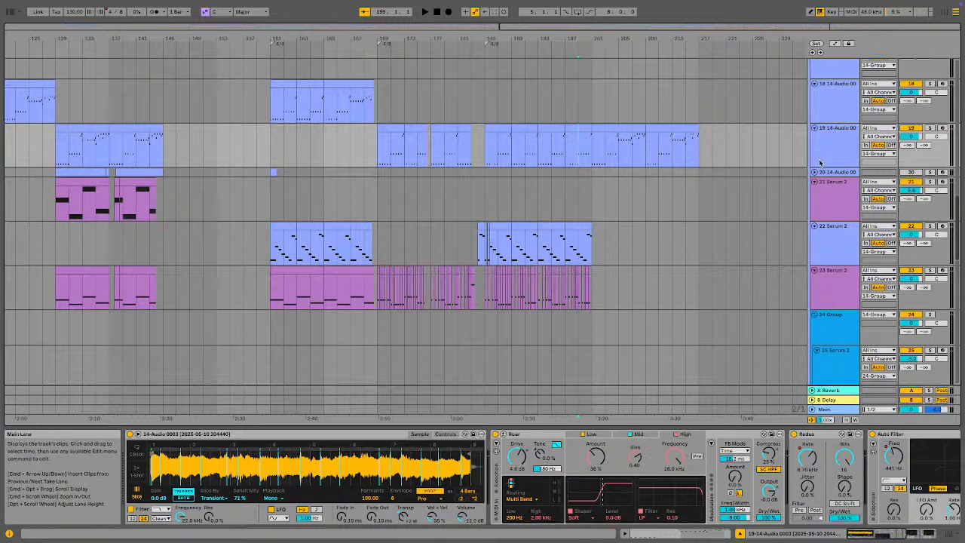
scroll(809, 517, "right", 5)
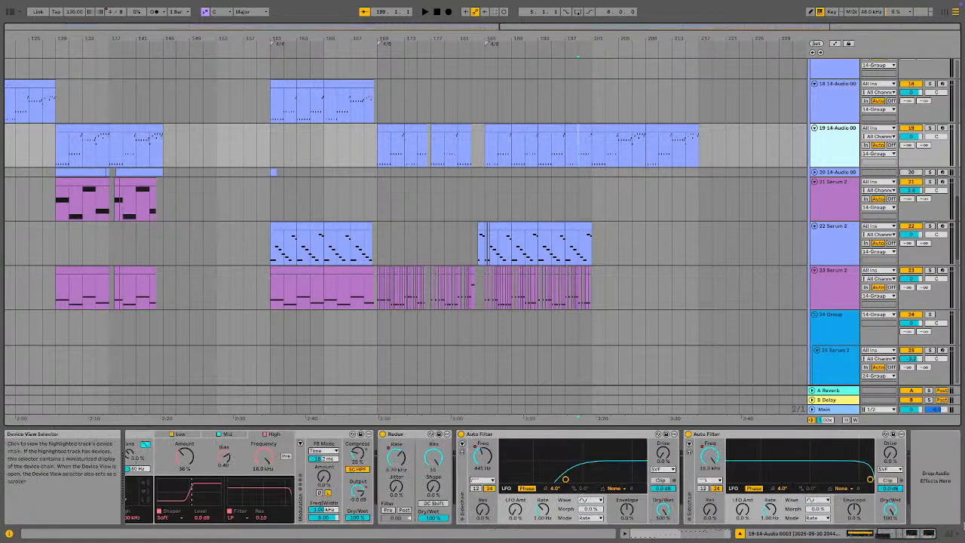
left_click(607, 135)
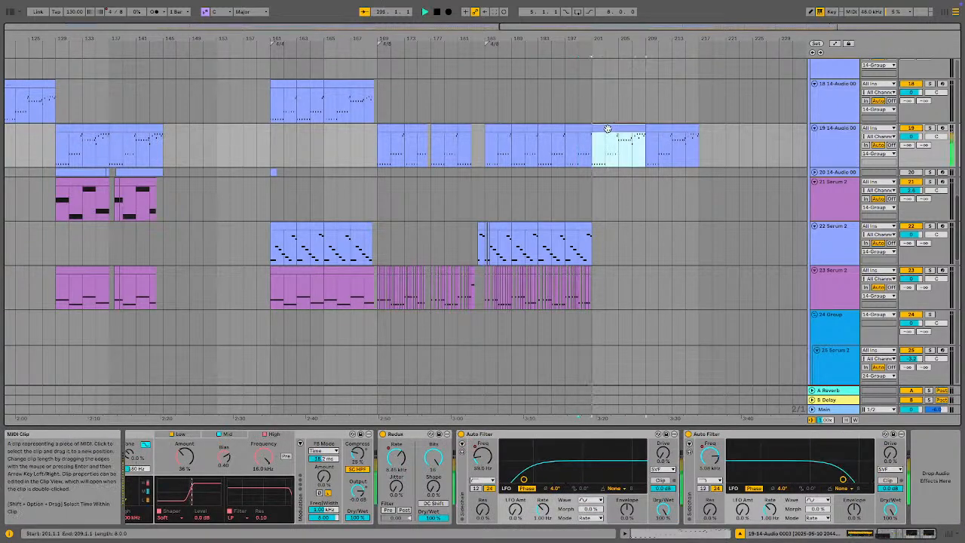
key("space")
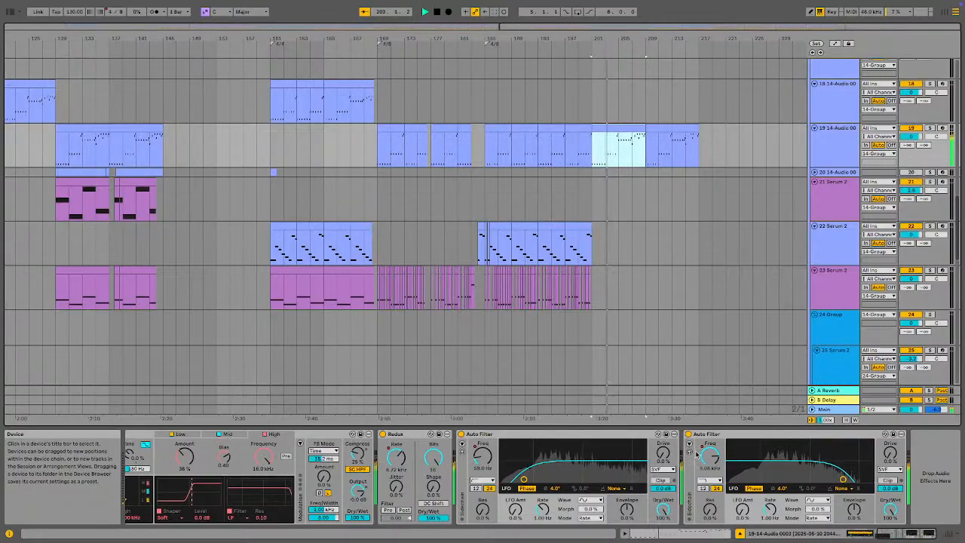
key("space")
- Remove the dips from the second Auto Filter's frequency automation on track 19 between bars 201 and 217
left_click(834, 43)
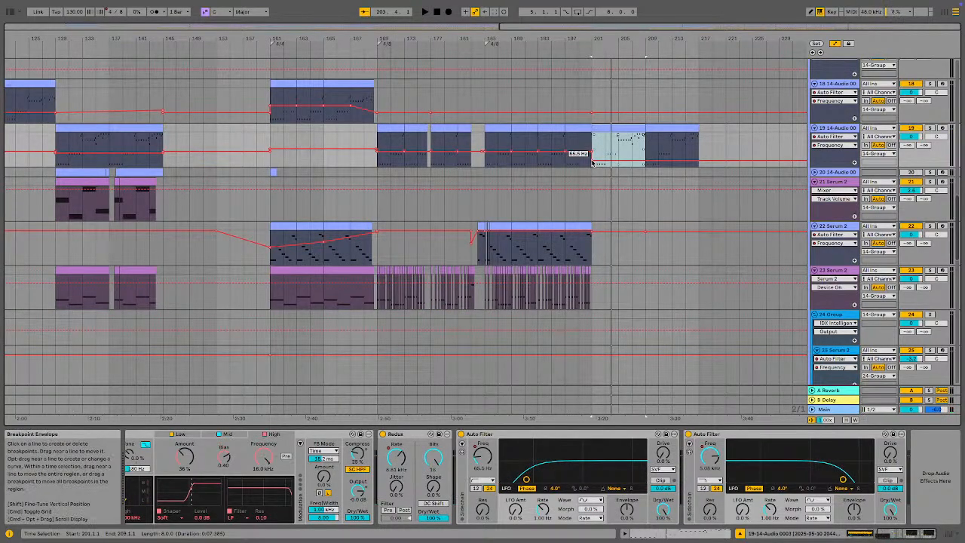
left_click(713, 465)
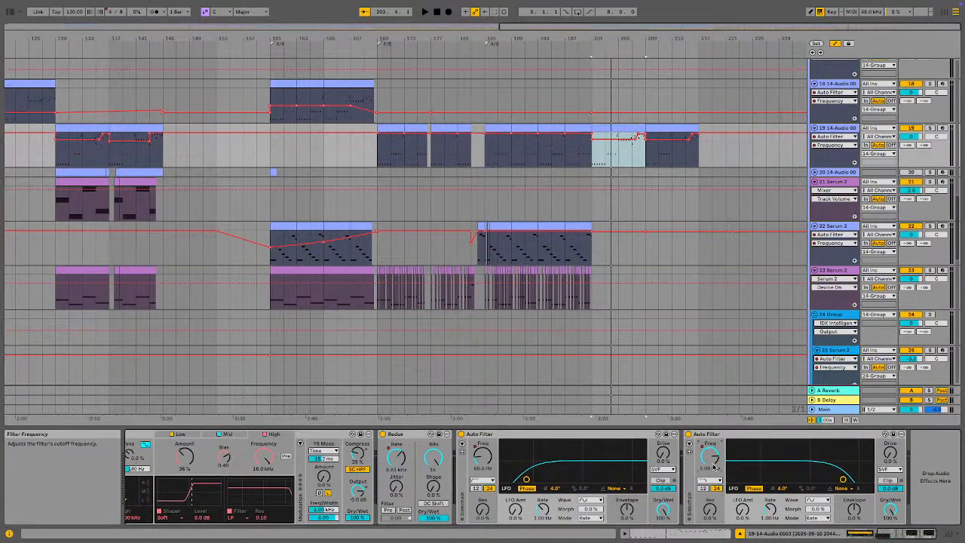
left_click(593, 141)
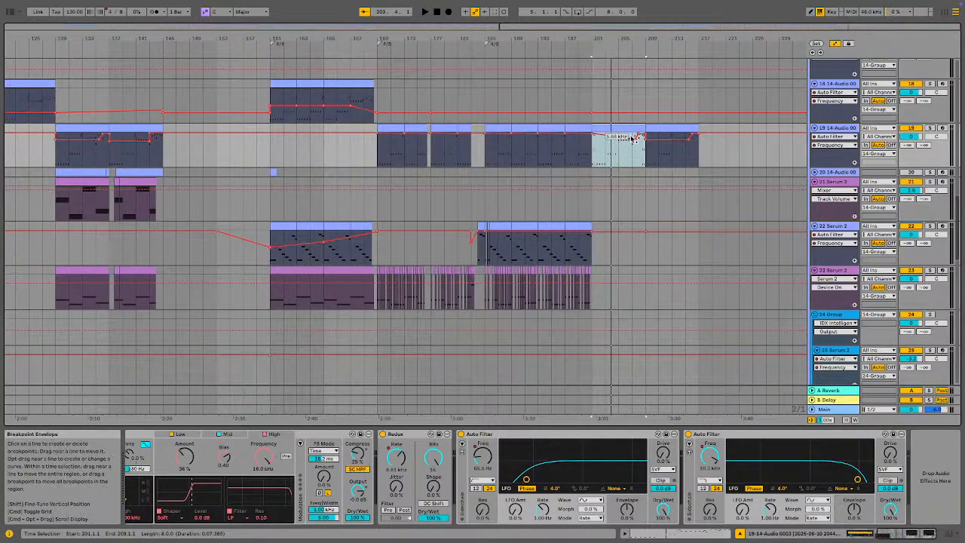
left_click_drag(634, 142, 647, 143)
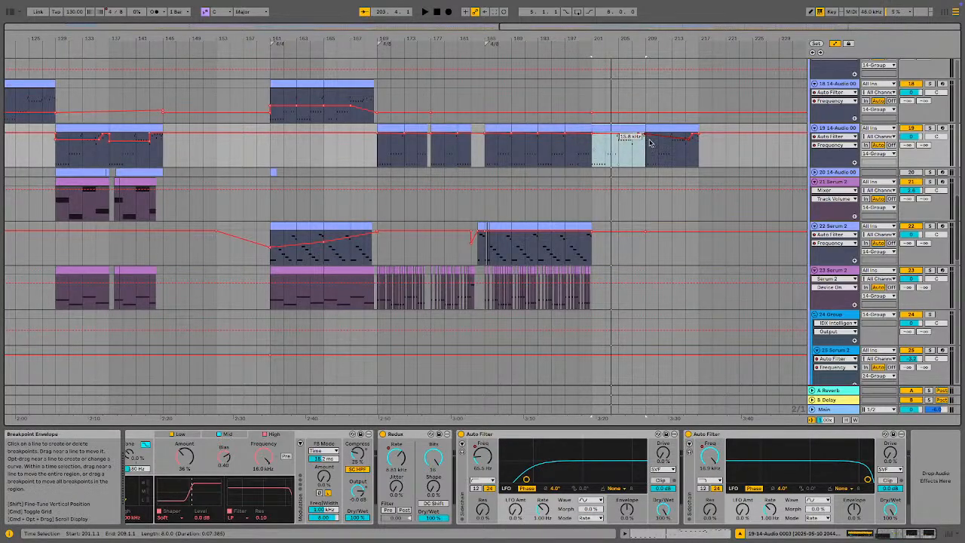
- Play from bar 201 to hear track 19 with the flattened filter automation and look over the neighbouring tracks
left_click(594, 155)
key("space")
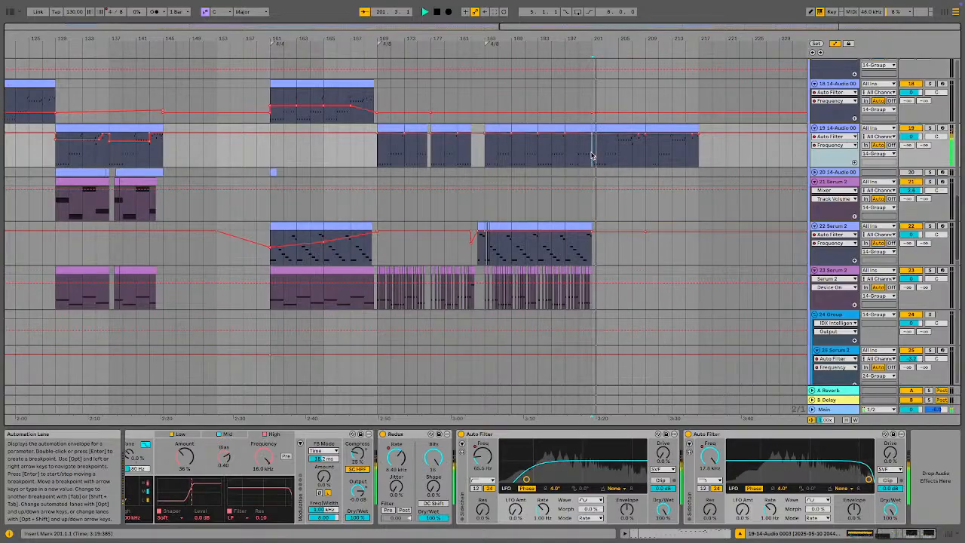
scroll(619, 175, "up", 3)
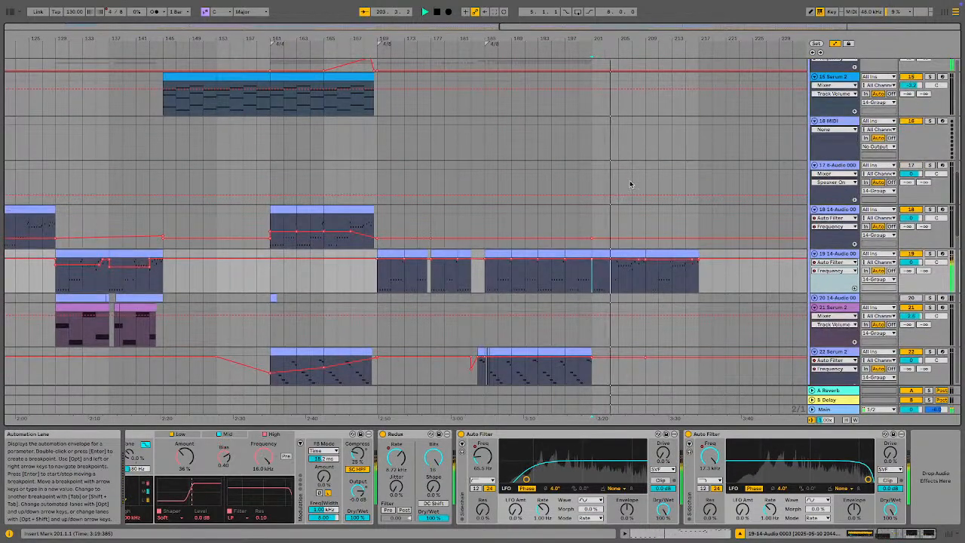
scroll(662, 189, "down", 3)
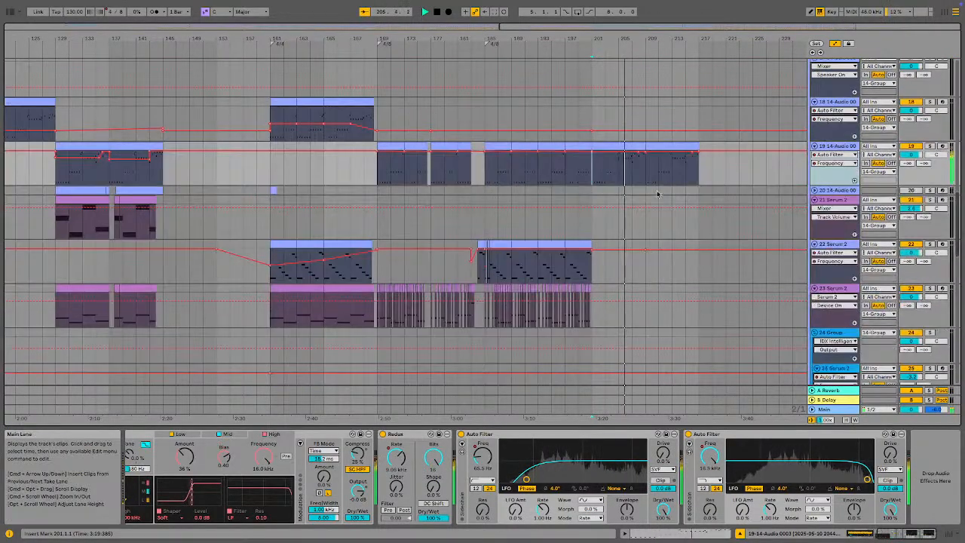
- Hide the automation lanes so that the arrangement shows only the track content
scroll(543, 163, "up", 10)
scroll(430, 248, "down", 5)
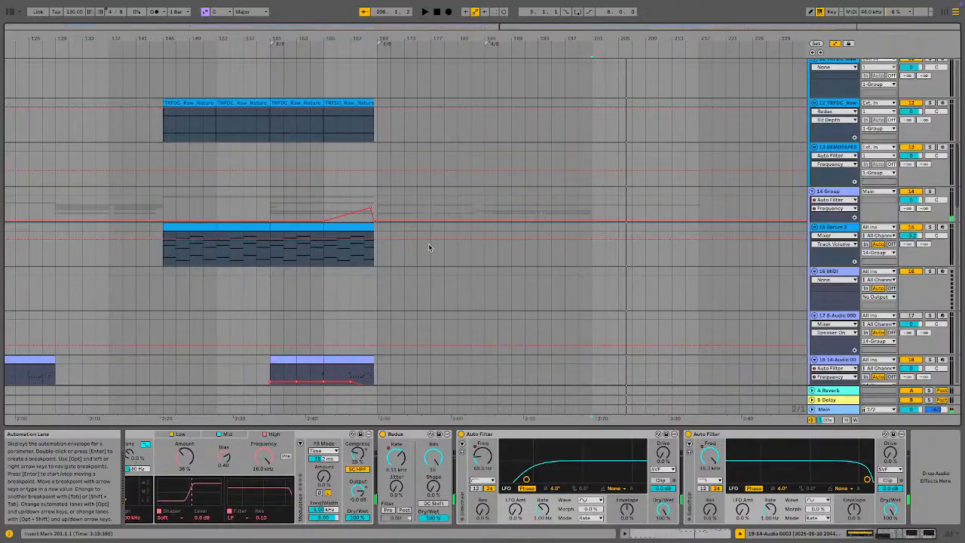
left_click(836, 43)
key("super+a")
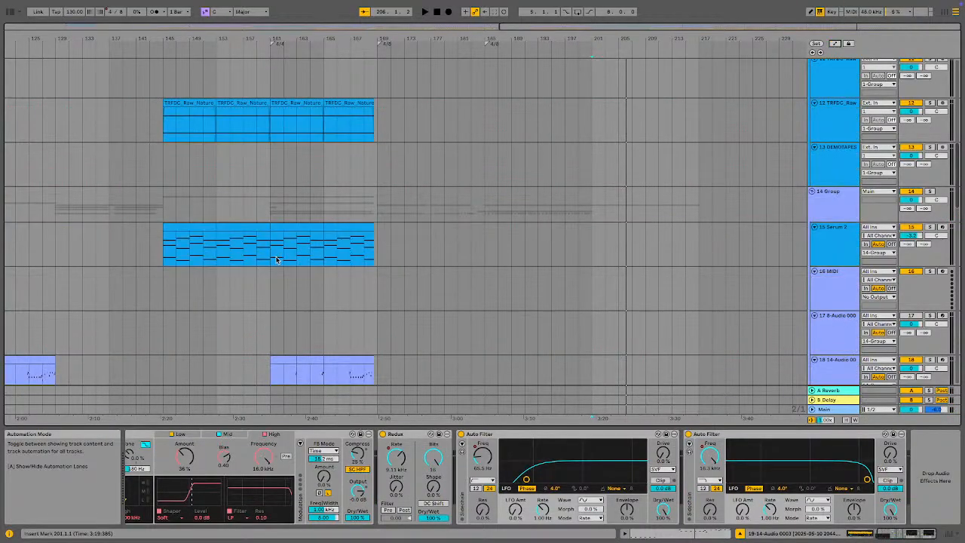
- Copy the 15 Serum 2 clips from bars 145 to 161 to bar 201 and play from bar 197
key("z")
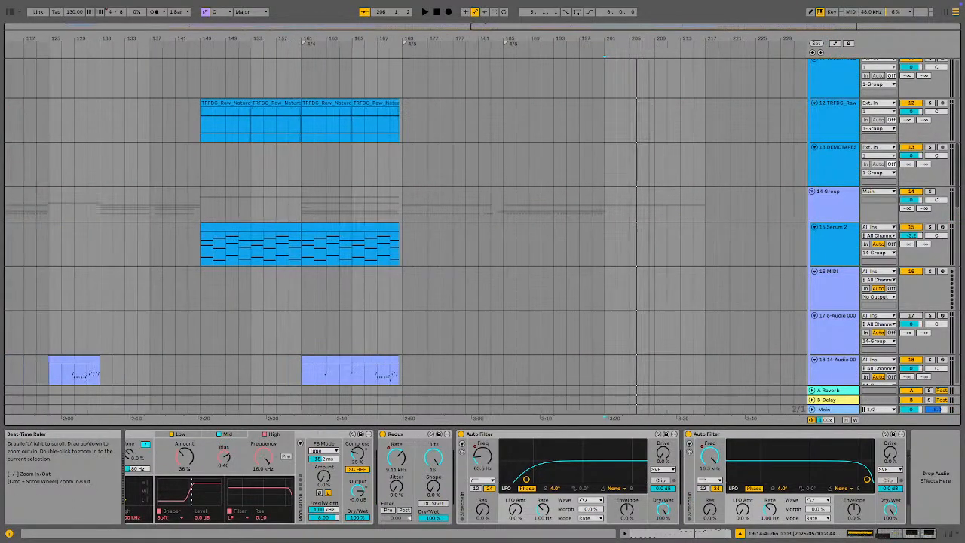
left_click_drag(499, 252, 550, 243)
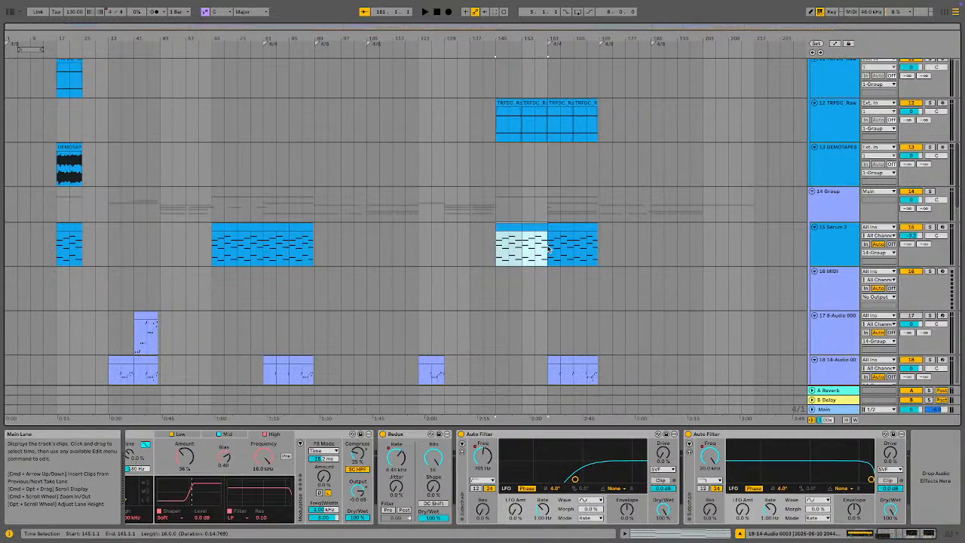
scroll(719, 196, "down", 5)
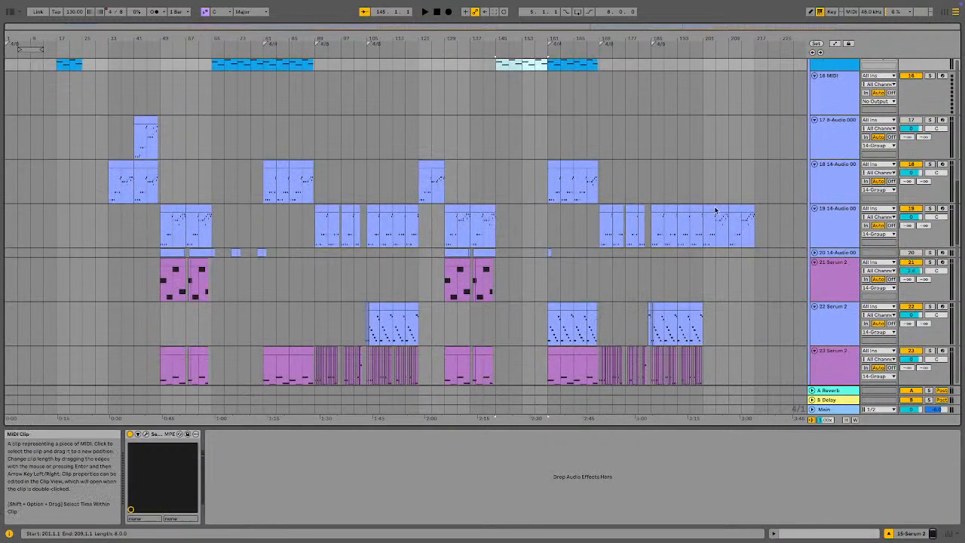
scroll(713, 200, "up", 1)
left_click(707, 89)
key("super+v")
left_click(692, 107)
key("space")
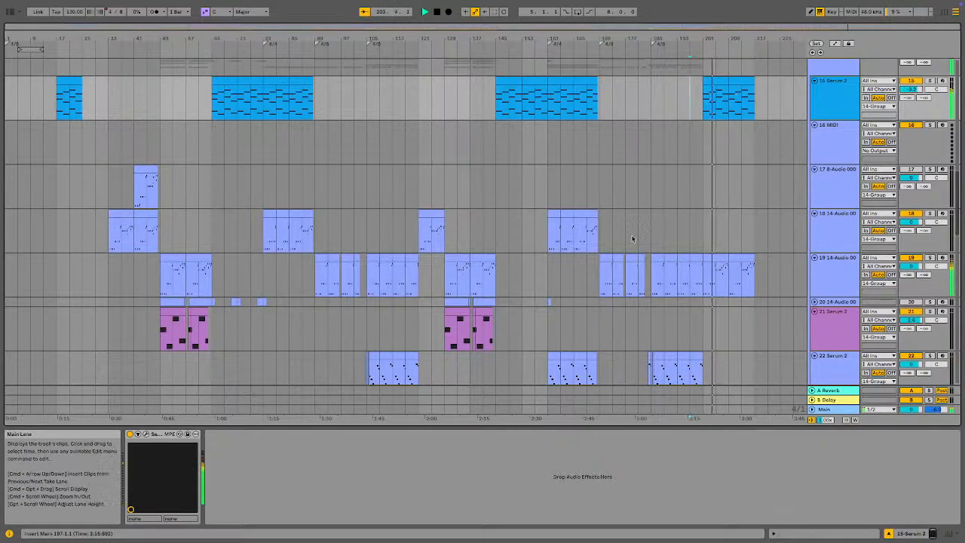
- Delete the pasted clips on track 15 Serum 2 from bar 201 onward
scroll(713, 222, "up", 3)
left_click_drag(713, 223, 766, 211)
key("Delete")
- Look over the tracks and listen to the track 31 drum clips from bar 169, briefly soloing that track
scroll(730, 242, "up", 1)
scroll(730, 242, "down", 5)
scroll(736, 235, "up", 8)
left_click(844, 309)
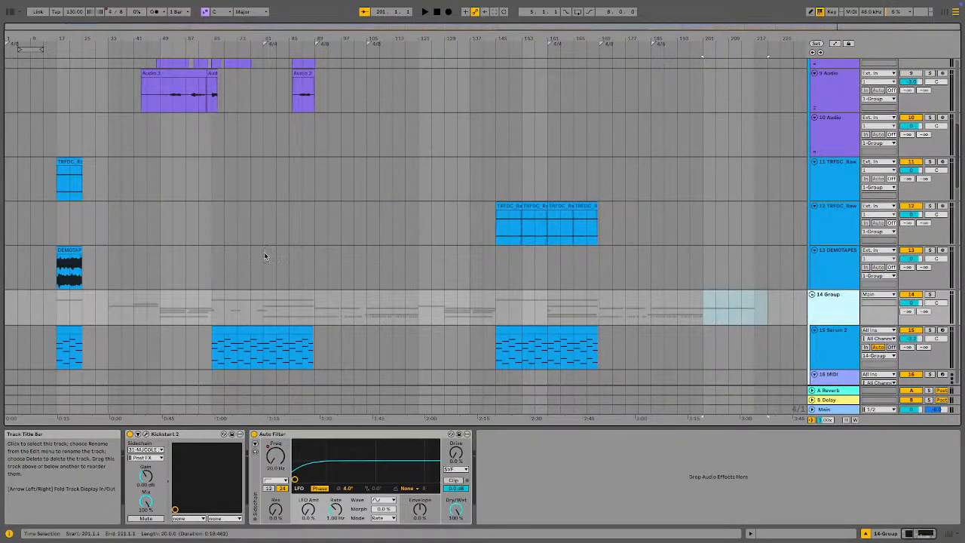
scroll(649, 355, "down", 10)
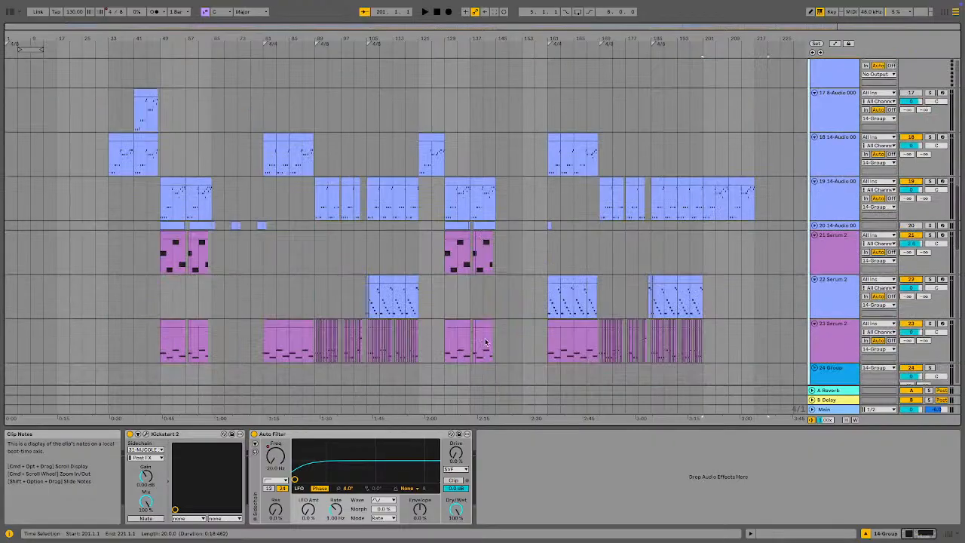
scroll(491, 345, "down", 8)
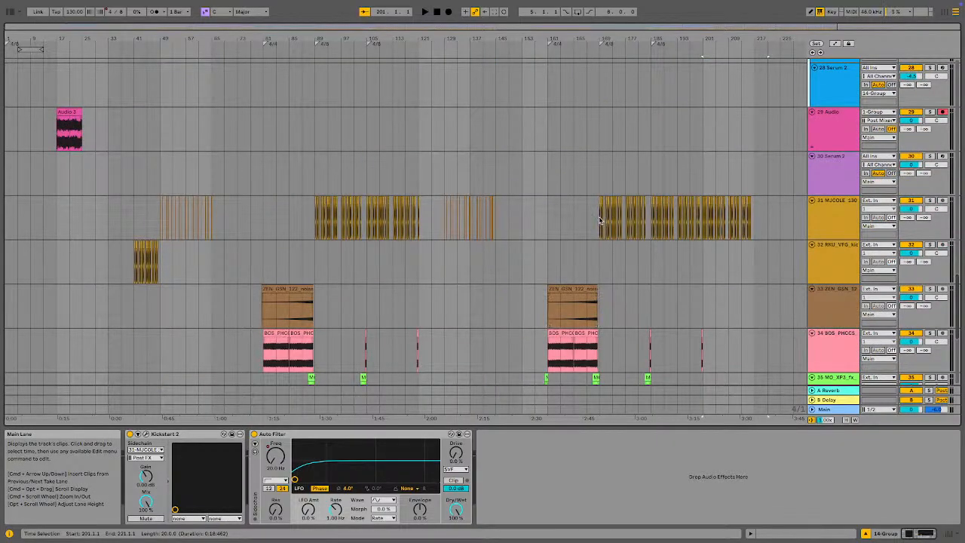
left_click(601, 220)
left_click_drag(601, 37, 570, 284)
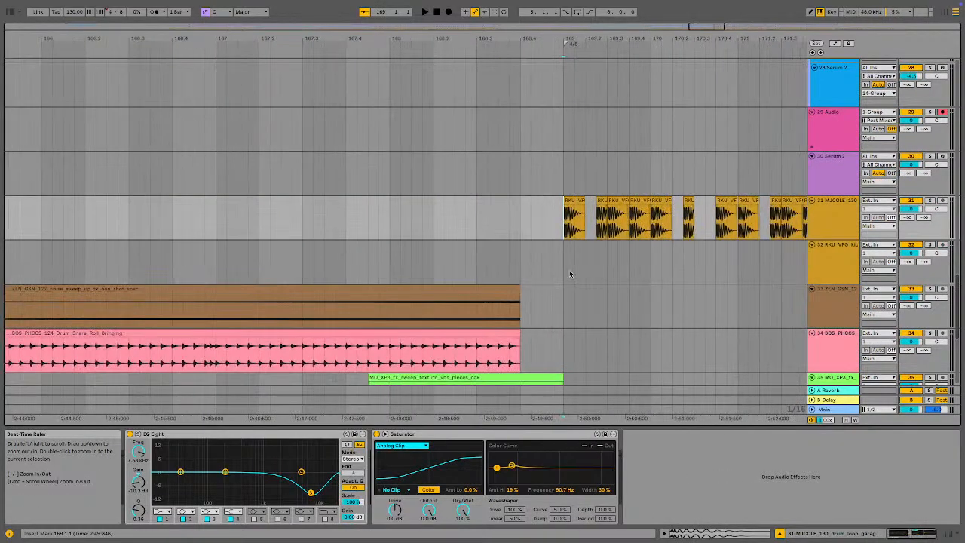
key("space")
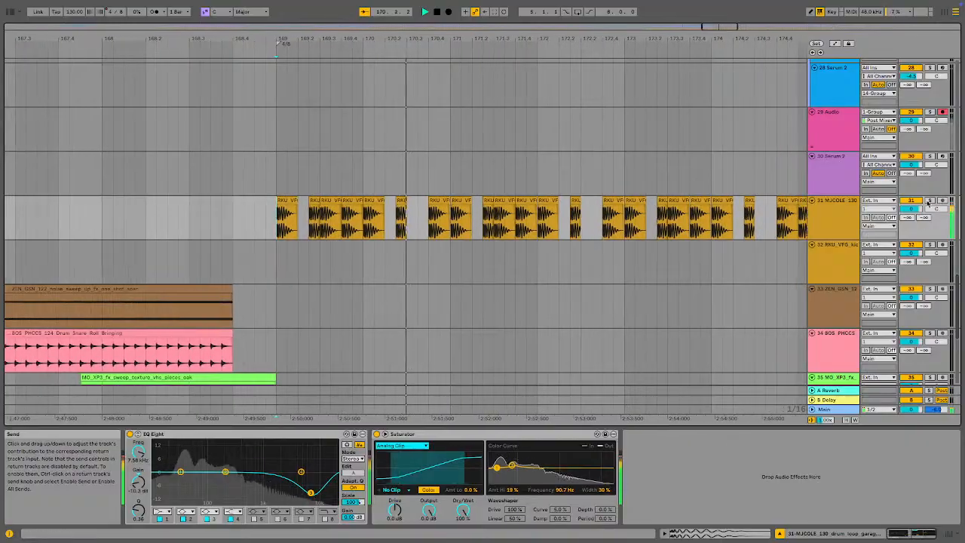
key("space")
left_click(930, 201)
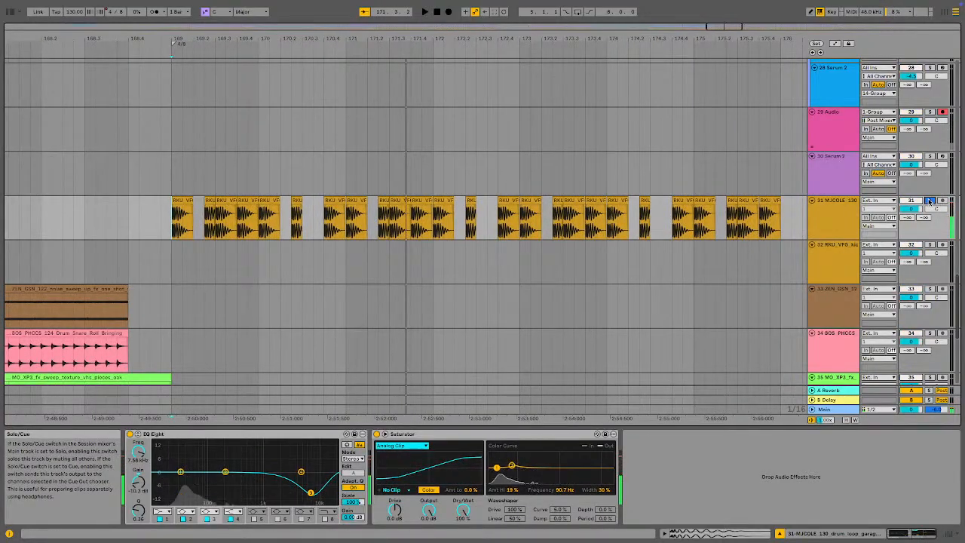
left_click(930, 201)
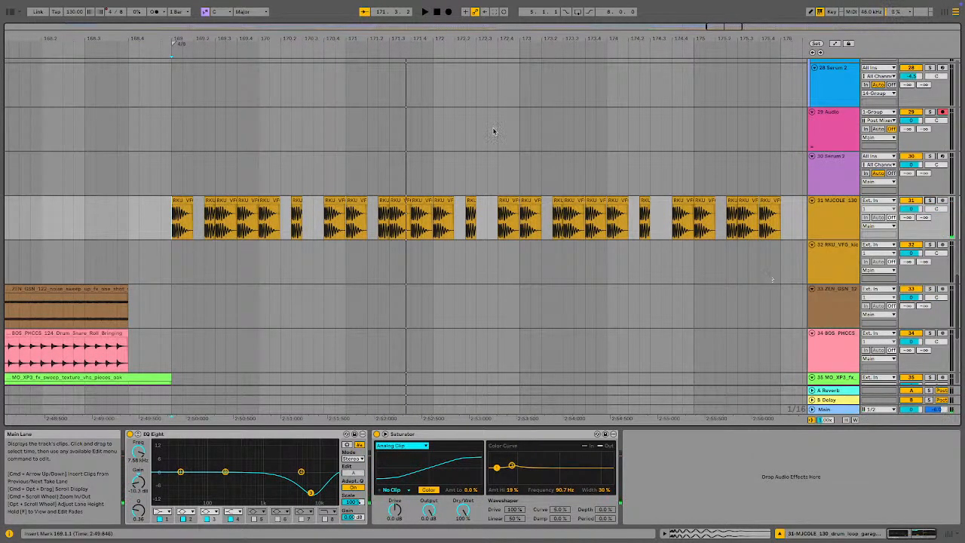
- Open the Kickstart 2 plug-in on 14 Group, run its demo to view the ducking curve, and close it
left_click_drag(499, 37, 499, 4)
scroll(615, 339, "up", 6)
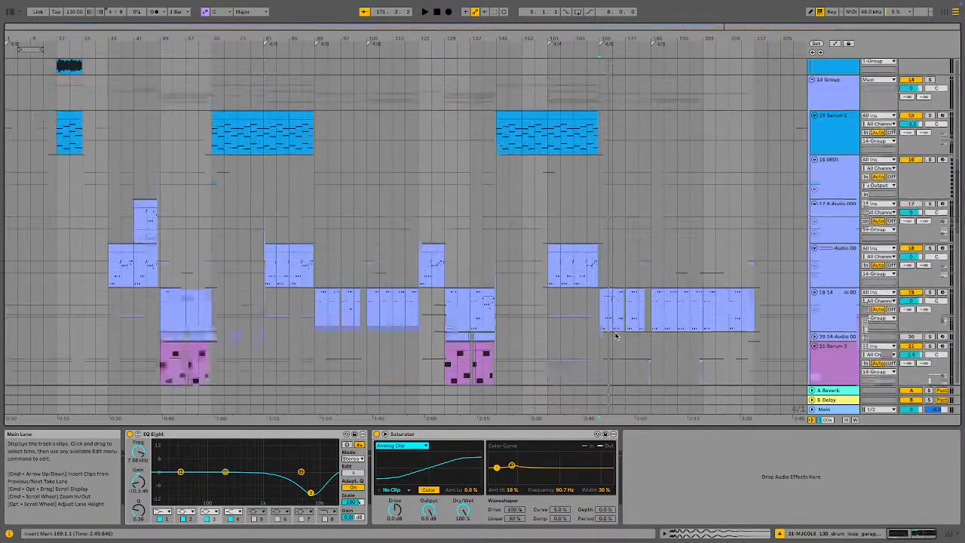
left_click(845, 126)
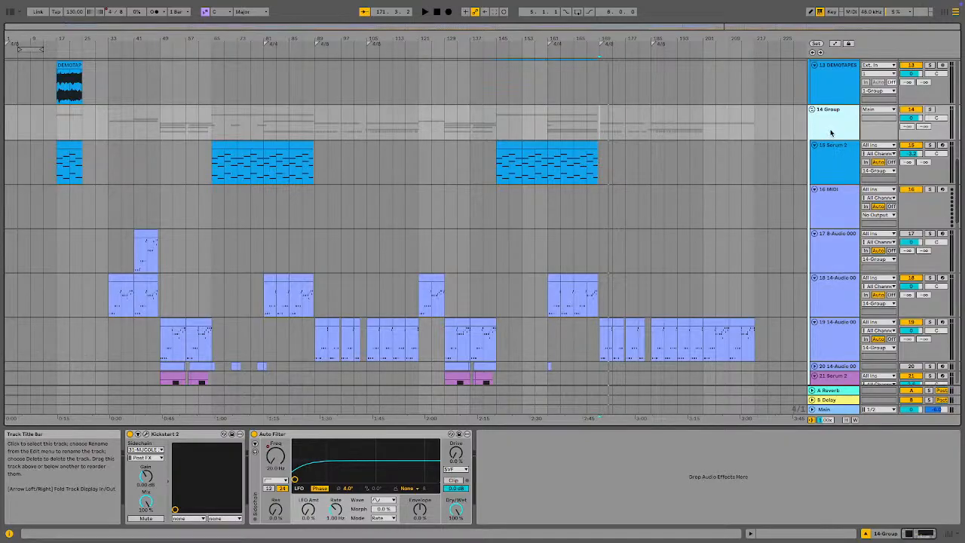
left_click(137, 435)
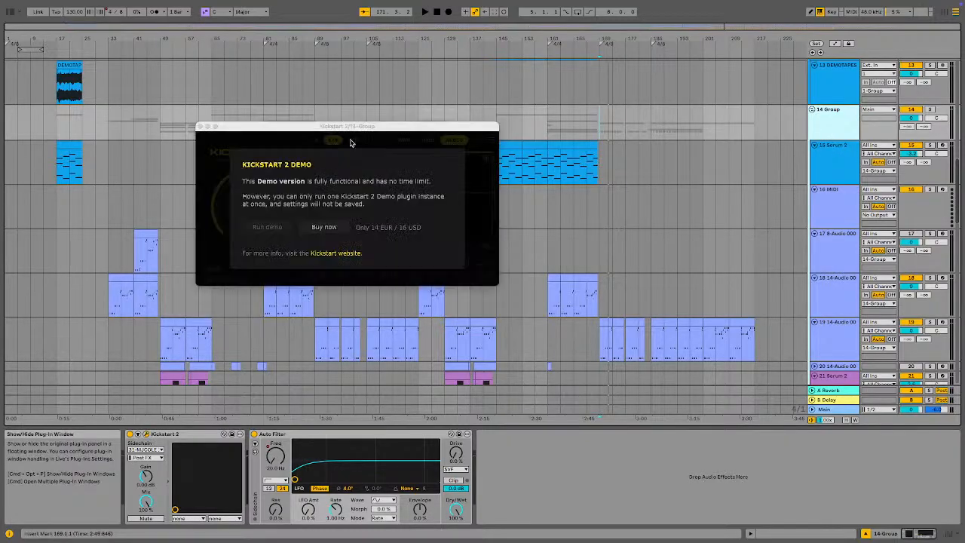
left_click_drag(398, 132, 577, 207)
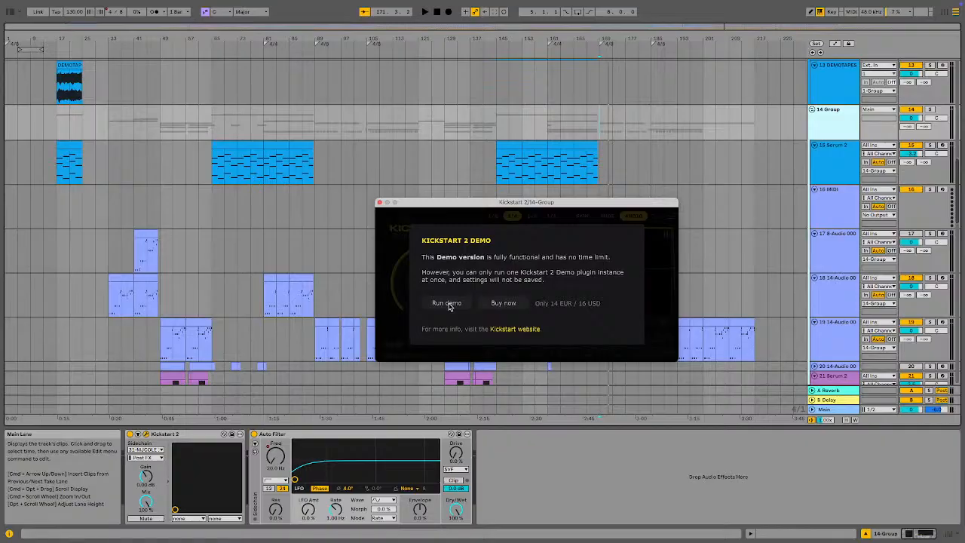
left_click(446, 303)
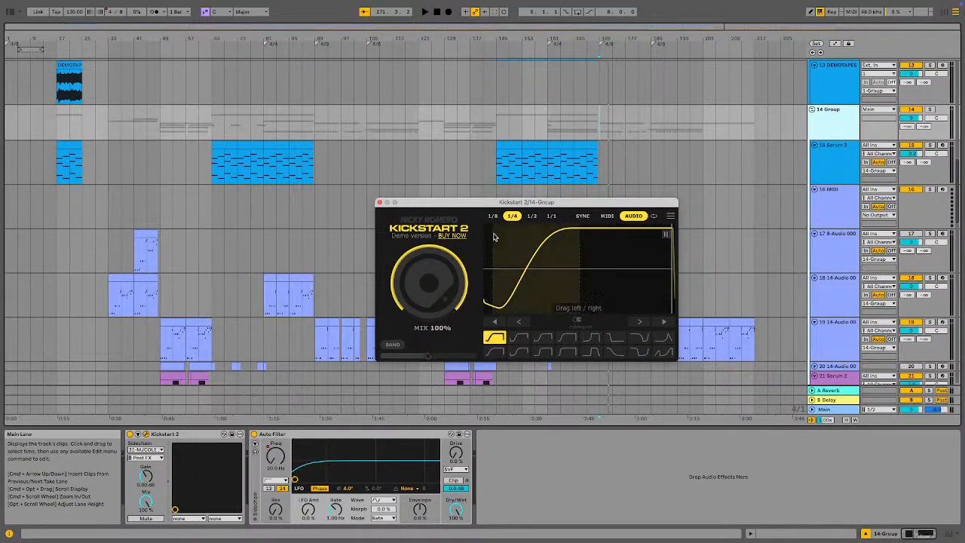
left_click(380, 203)
- Add a Compressor to 14 Group with external sidechain enabled and track 31-MJCOLE as its source
key("super+alt+b")
double_click(103, 181)
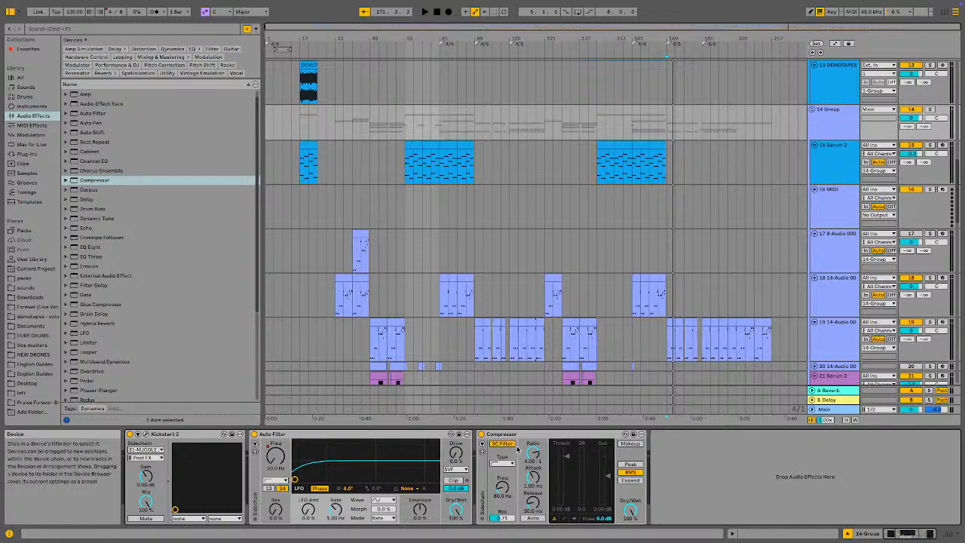
left_click(482, 444)
left_click(506, 443)
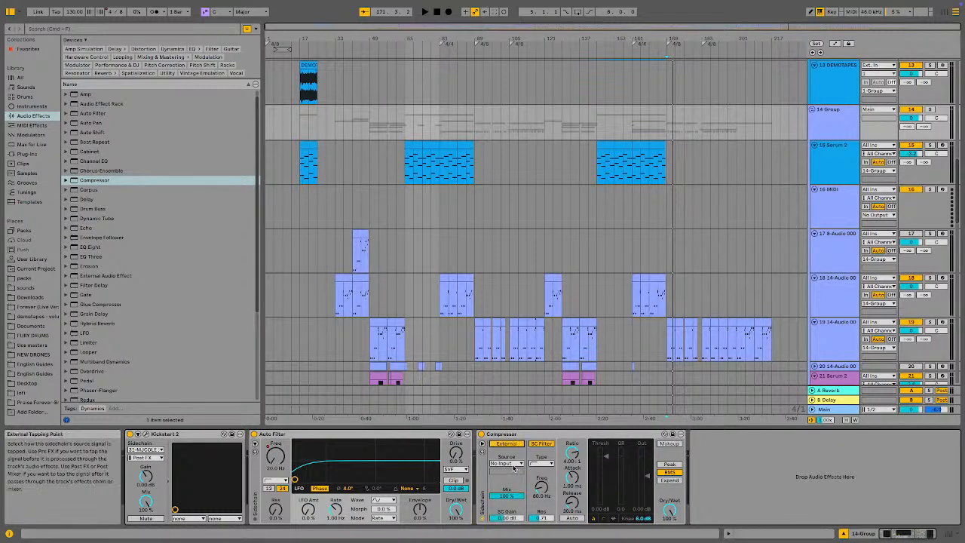
left_click(514, 463)
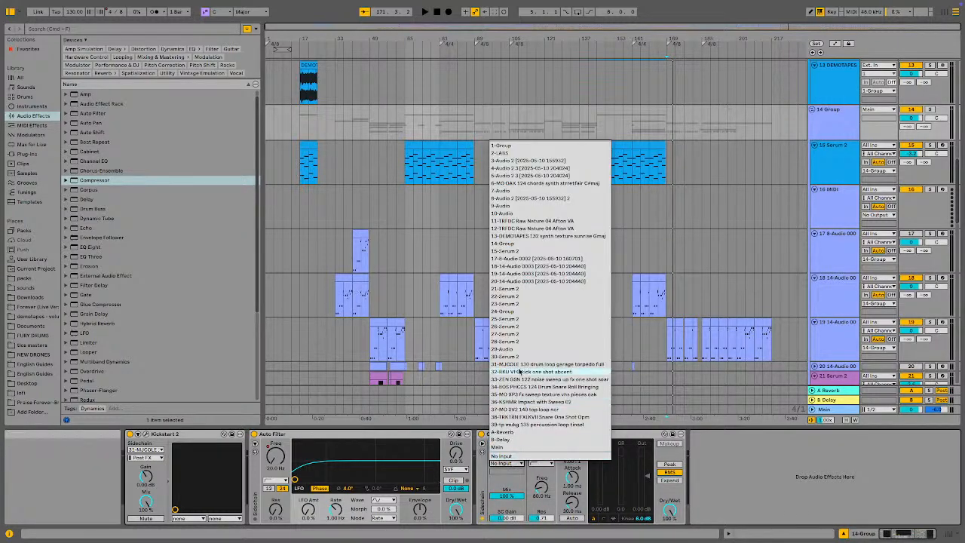
left_click(519, 368)
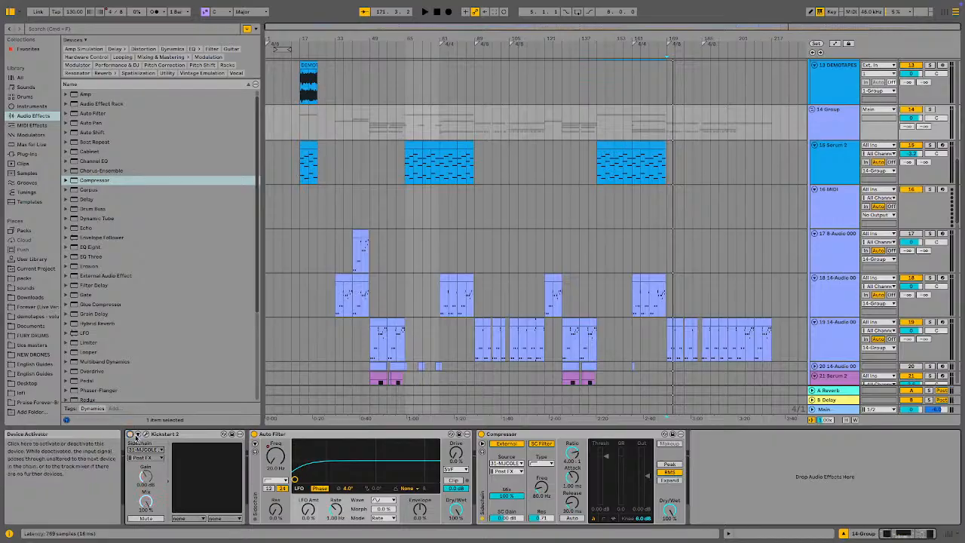
- Play the drop with Kickstart 2 bypassed while adjusting the Compressor's threshold, and remove the Compressor from 14 Group
key("space")
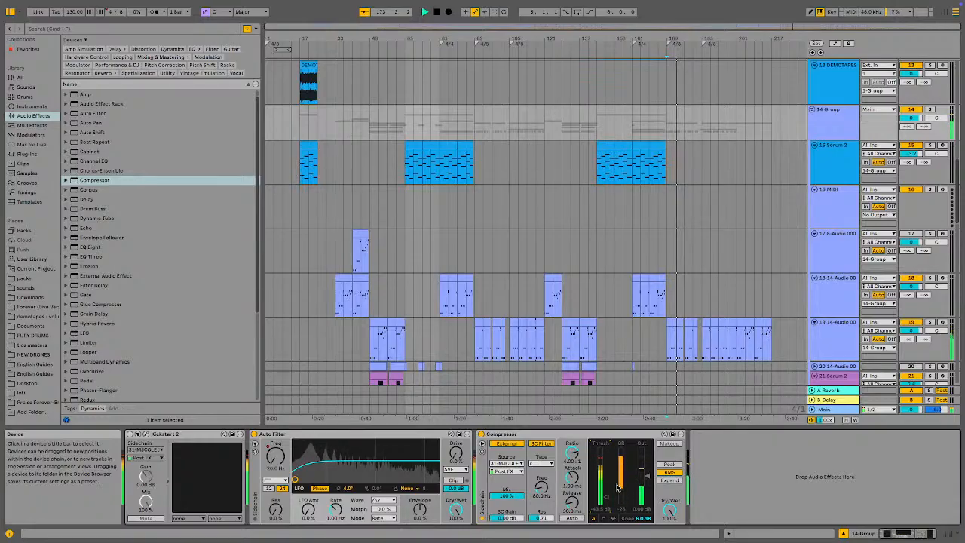
key("space")
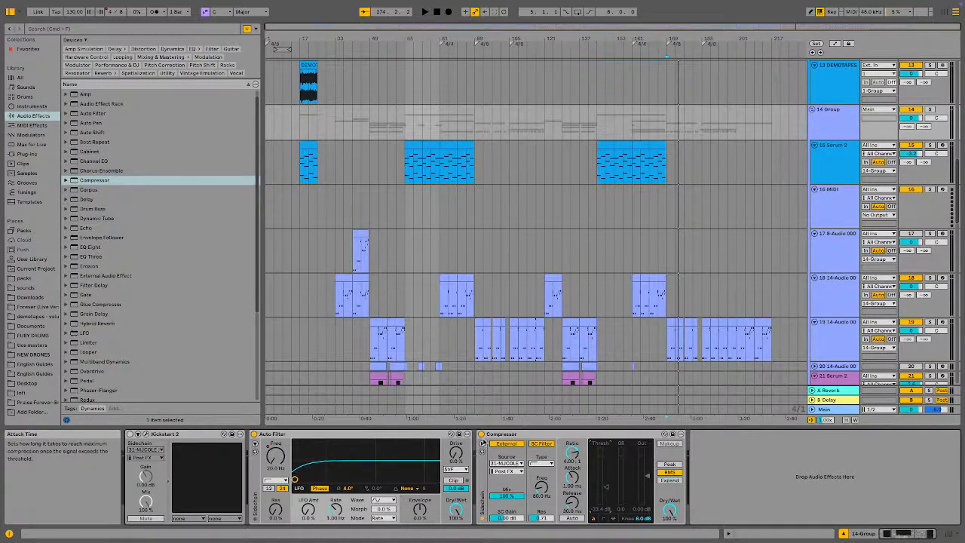
left_click(526, 435)
key("Delete")
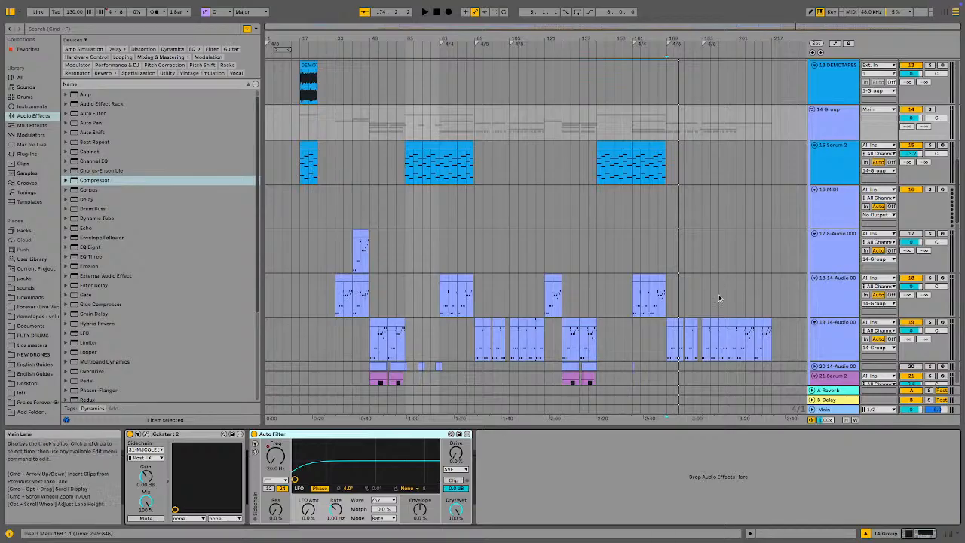
- Listen to the drop from bar 169 and to the kick clips on track 32 from bar 41
left_click(667, 171)
scroll(707, 280, "down", 6)
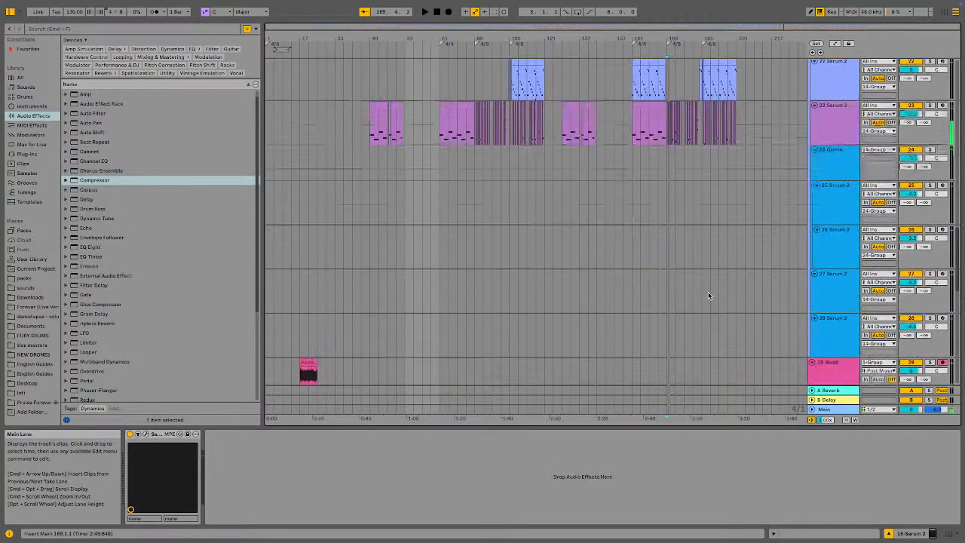
scroll(708, 295, "down", 8)
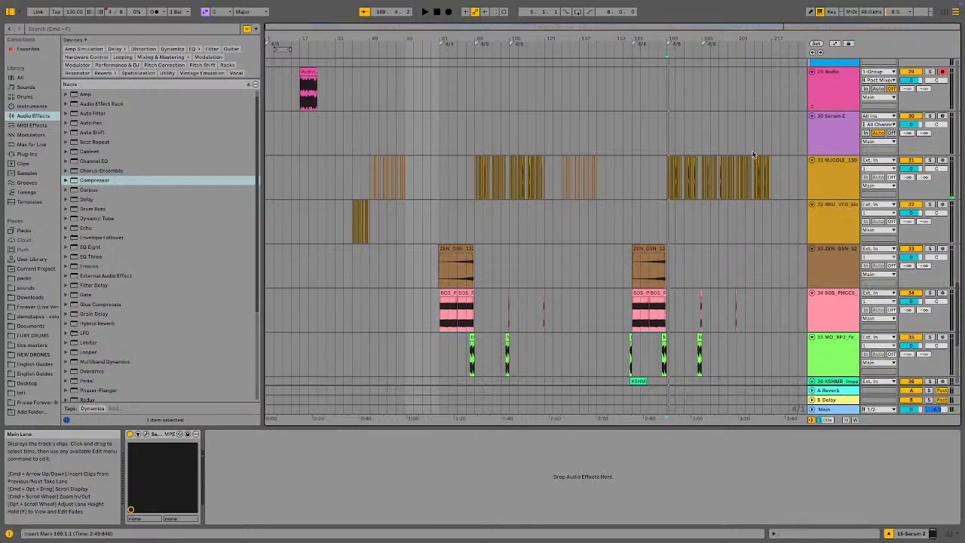
left_click(739, 75)
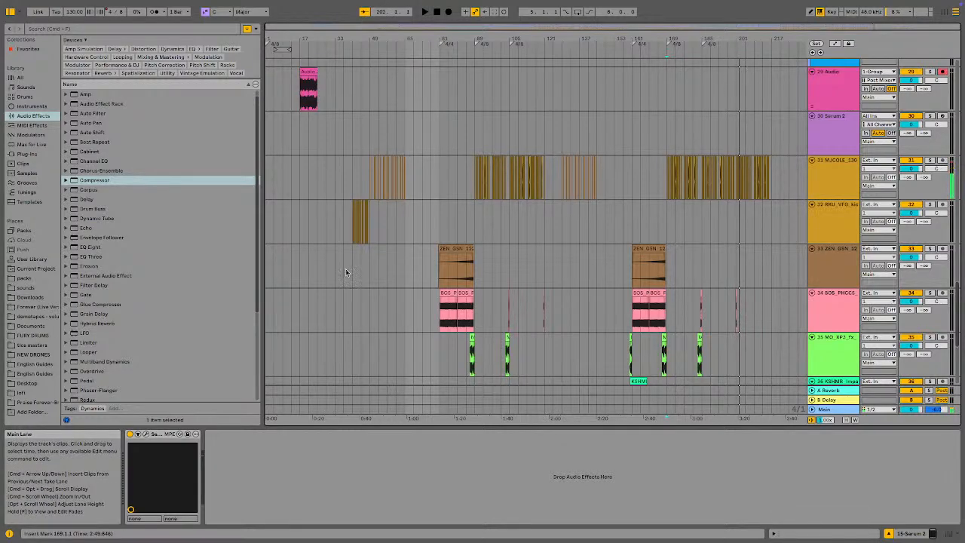
left_click(350, 228)
key("space")
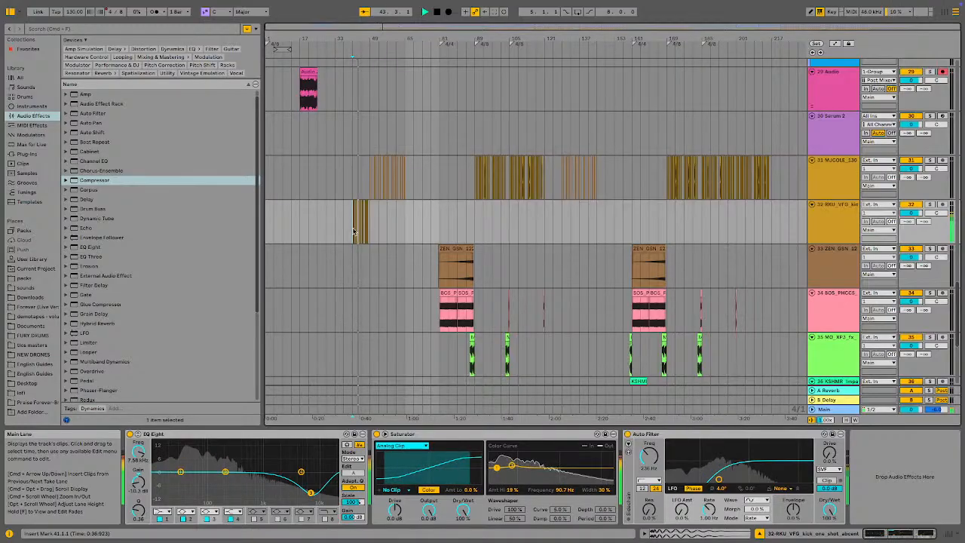
key("space")
- Copy the track 32 kick clips from bars 41 to 49 and paste them twice in succession from bar 201
left_click(356, 224)
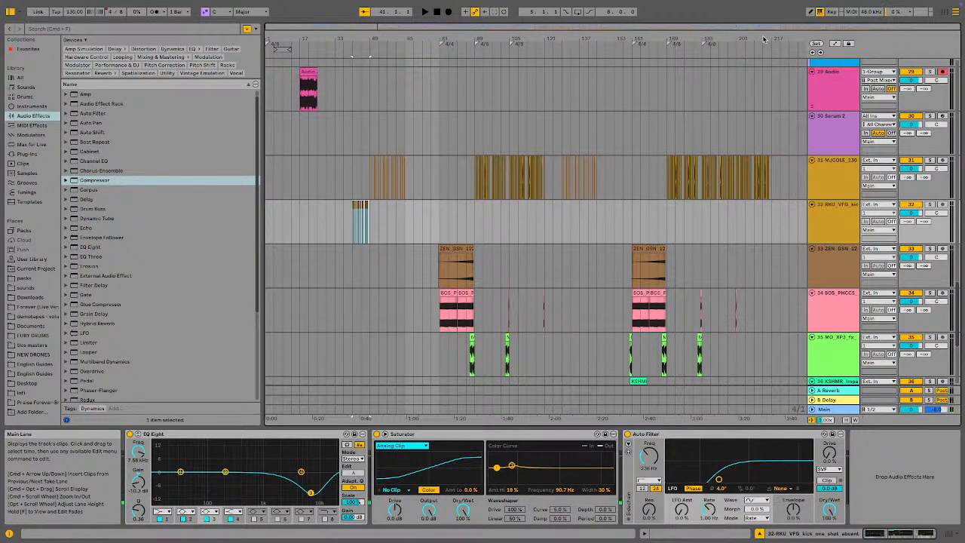
left_click_drag(754, 39, 654, 220)
left_click(618, 222)
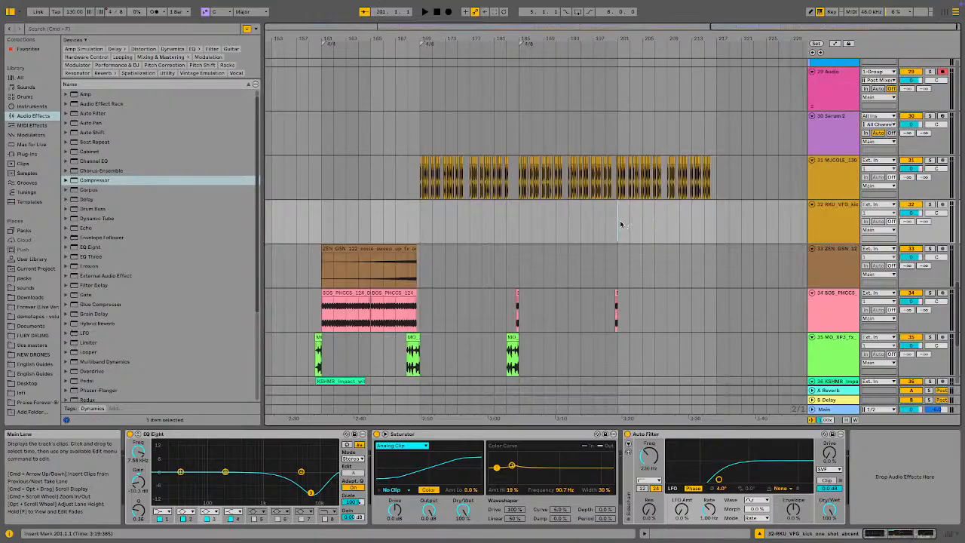
key("ctrl+v")
left_click(673, 226)
key("ctrl+v")
- Delete the track 31 drum clips between bars 201 and 217 and play the outro from bar 201
left_click_drag(717, 188, 615, 184)
key("Delete")
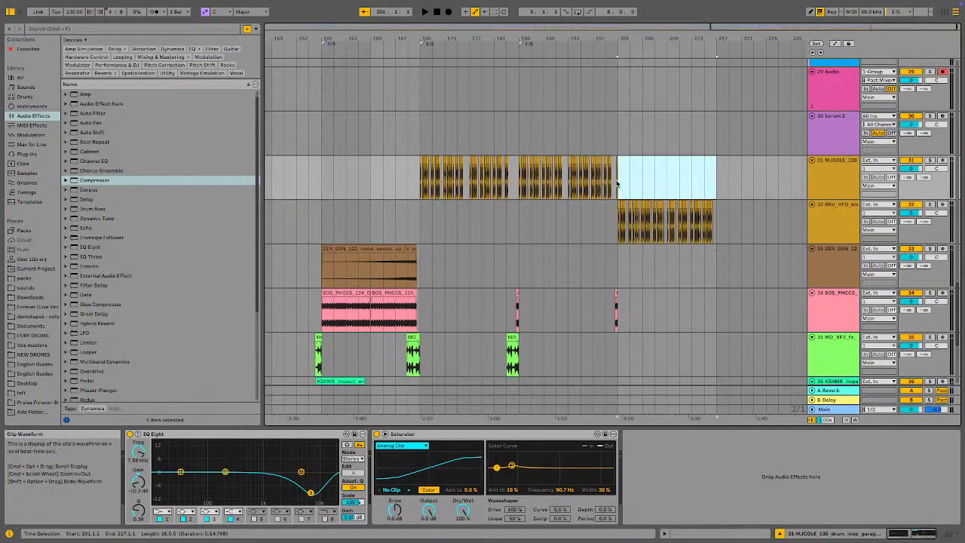
left_click(615, 184)
key("space")
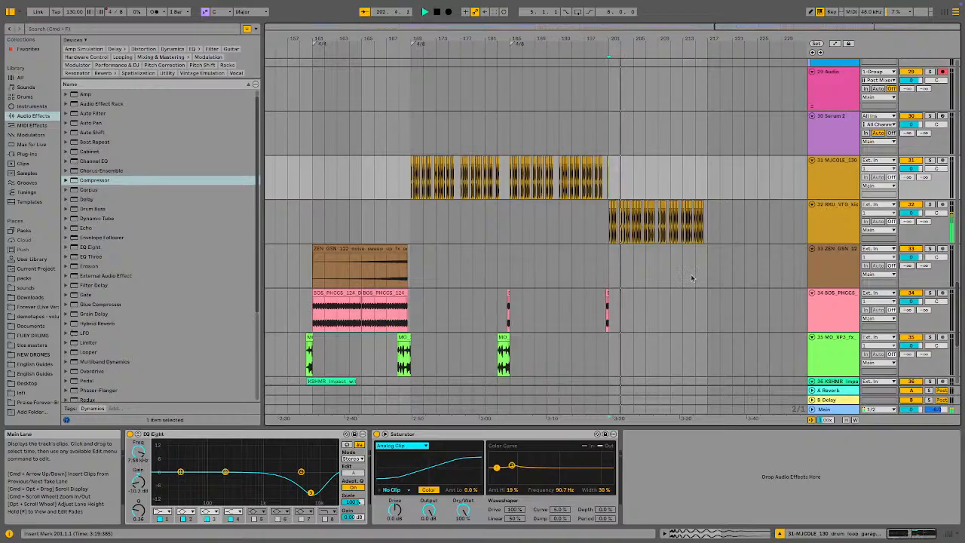
- Copy the track 17 and 18 clips from bars 41 to 49, paste them at bar 201 and duplicate them once up to bar 217
scroll(674, 289, "up", 5)
left_click_drag(645, 38, 745, 43)
scroll(486, 260, "down", 5)
scroll(482, 267, "up", 10)
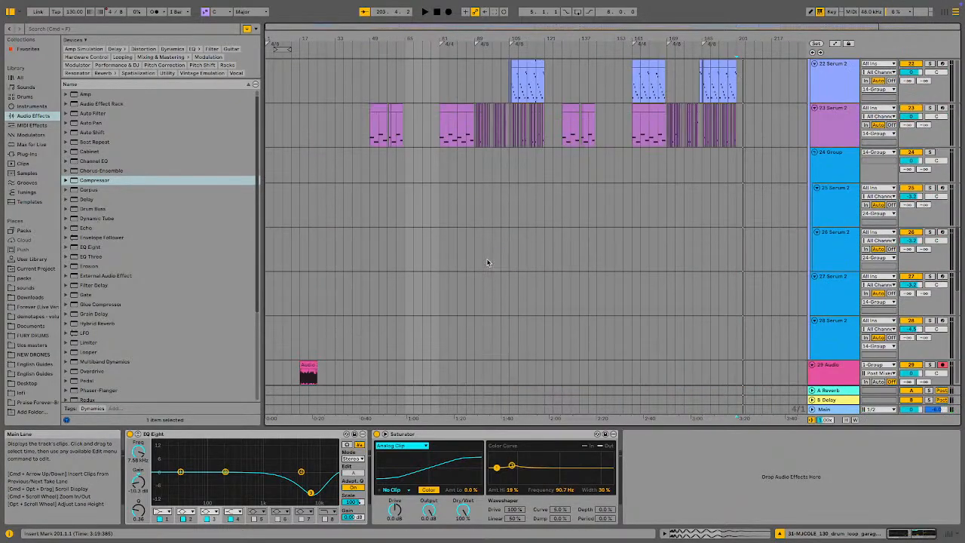
scroll(471, 275, "up", 7)
left_click_drag(335, 237, 370, 203)
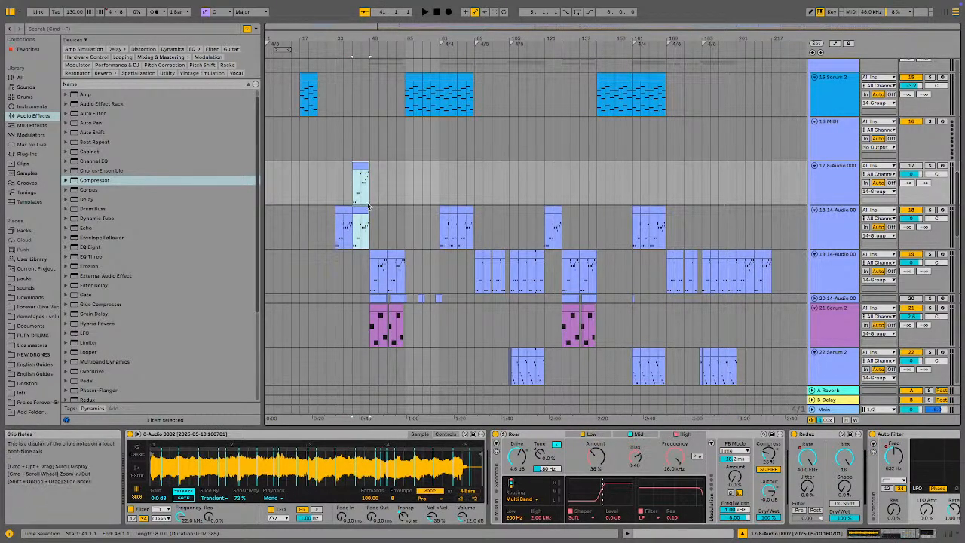
left_click(739, 184)
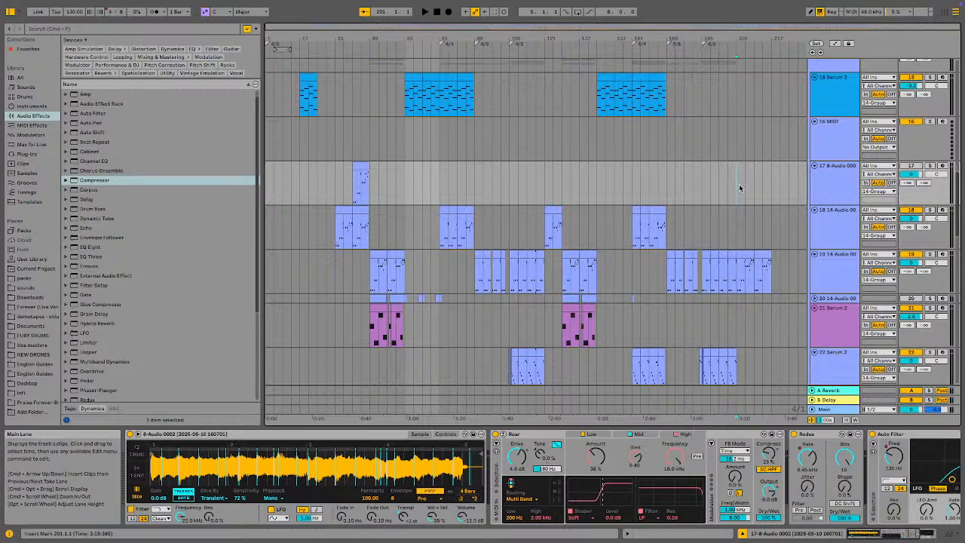
key("ctrl+v")
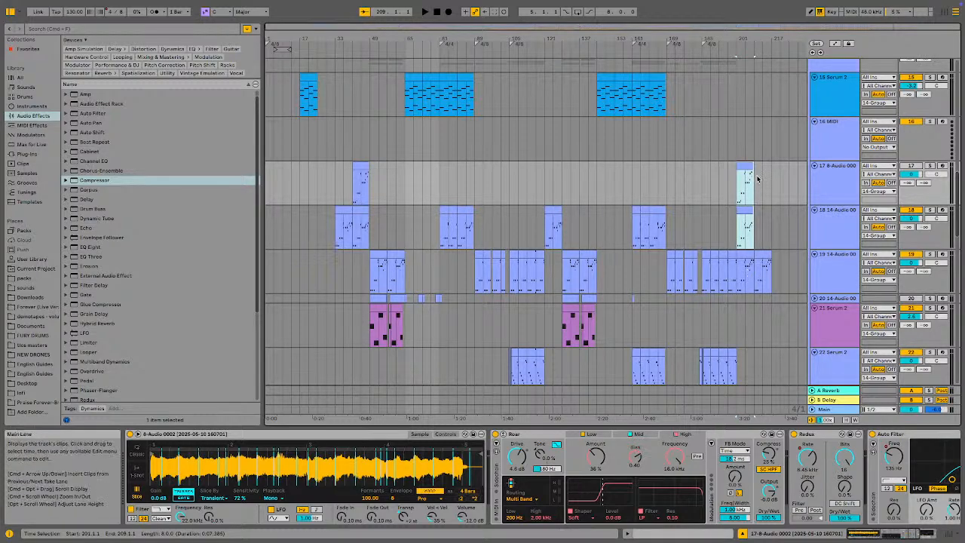
key("ctrl+d")
- Delete the track 19 clips between bars 201 and 217 and play the outro from bar 201
left_click(781, 271, "shift")
key("Delete")
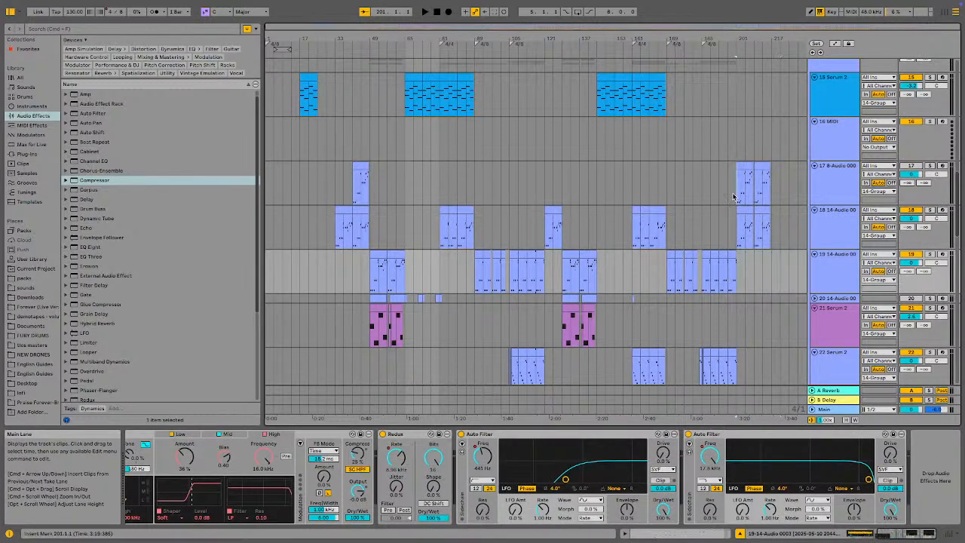
left_click(736, 195)
key("space")
left_click_drag(756, 39, 677, 151)
- Show the automation and flatten track 18's Auto Filter Frequency envelope across the two outro clips by removing its falling segments
left_click(835, 44)
key("space")
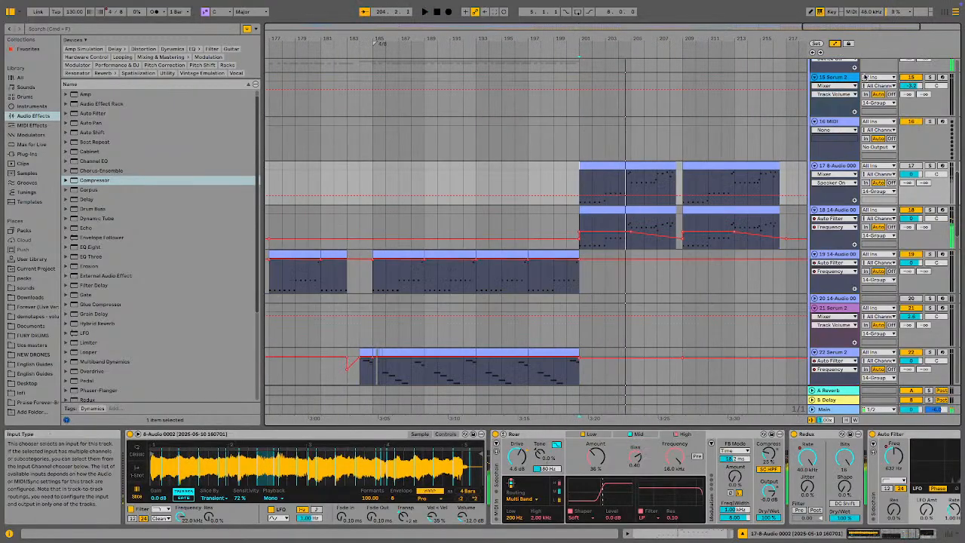
left_click(678, 244)
left_click(781, 242)
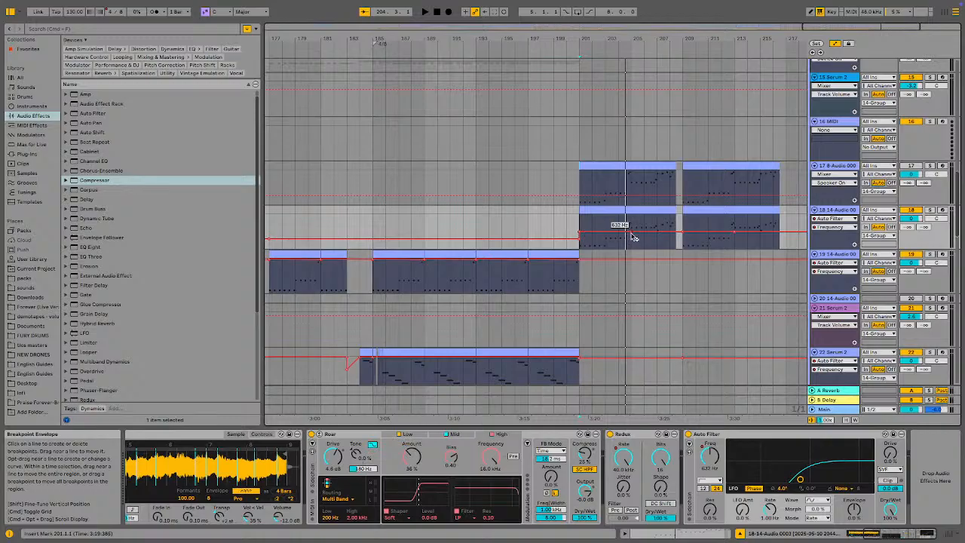
- Display track 18's Redux Sample Rate automation and reshape it into a single downward ramp from bar 209 to bar 217
left_click(833, 218)
left_click(831, 258)
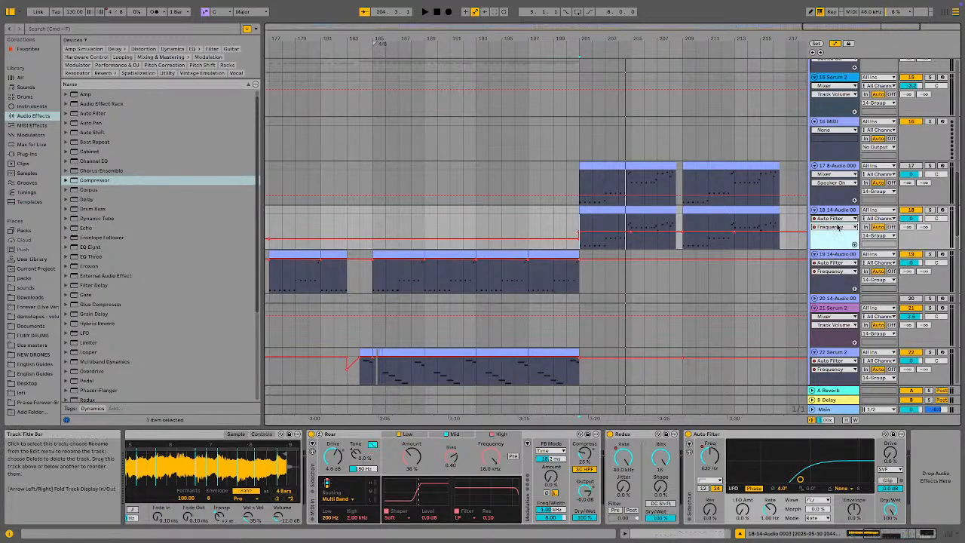
left_click(833, 218)
left_click(830, 250)
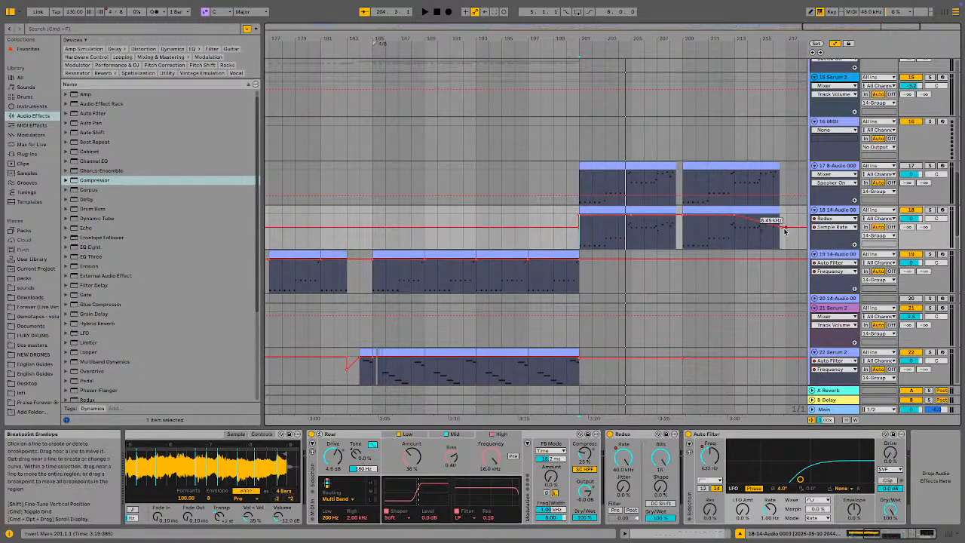
left_click_drag(783, 230, 784, 226)
left_click(735, 217)
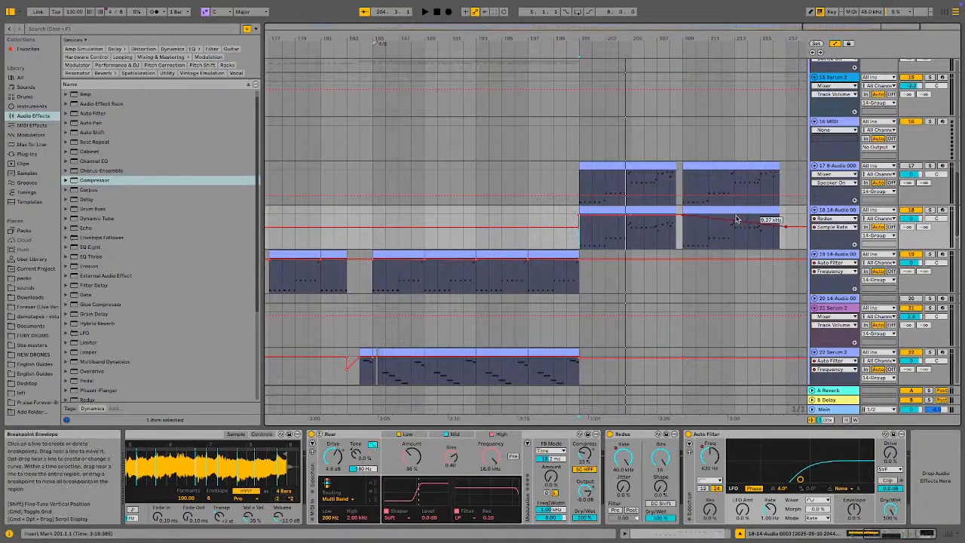
- Lower the end of track 18's Sample Rate ramp to about 537 Hz and start the rise into bar 201 slightly earlier
left_click(828, 243)
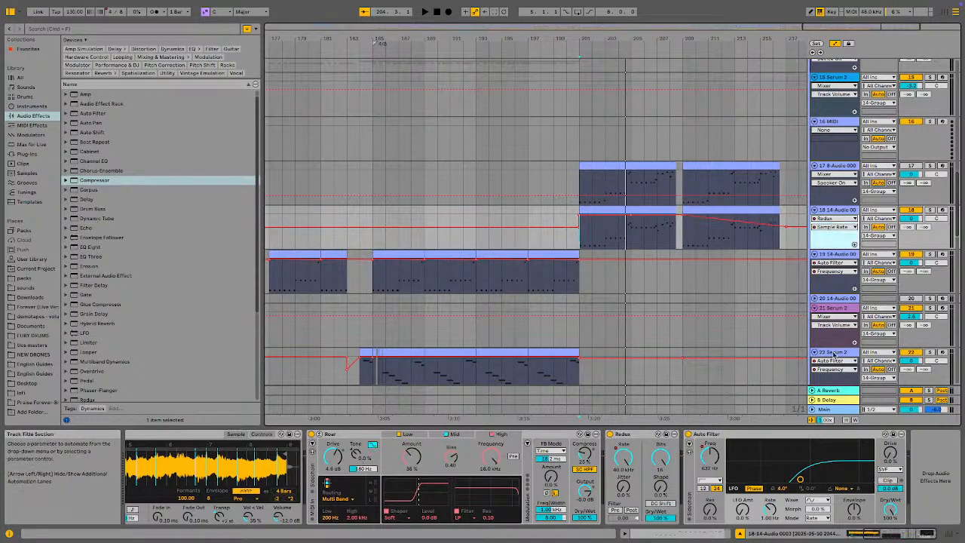
left_click(883, 537)
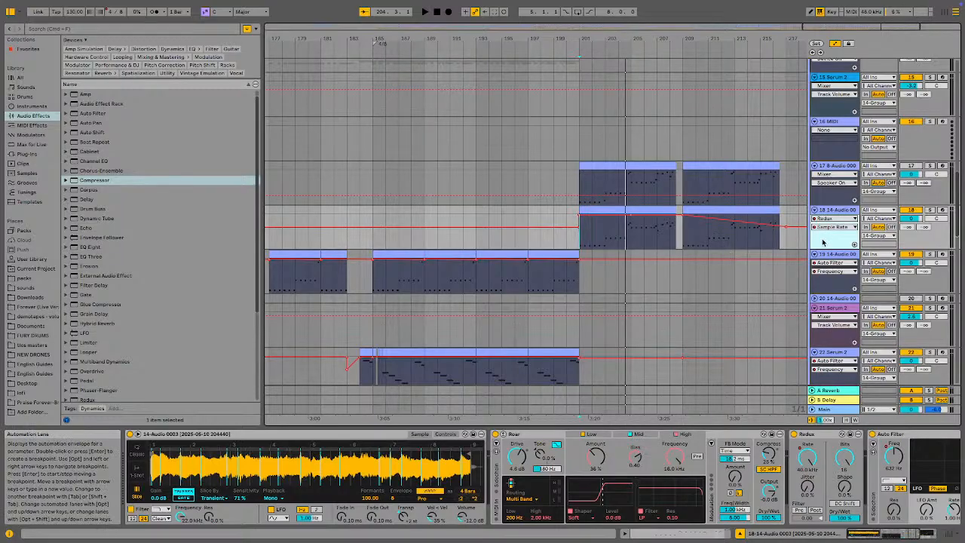
left_click_drag(776, 234, 776, 242)
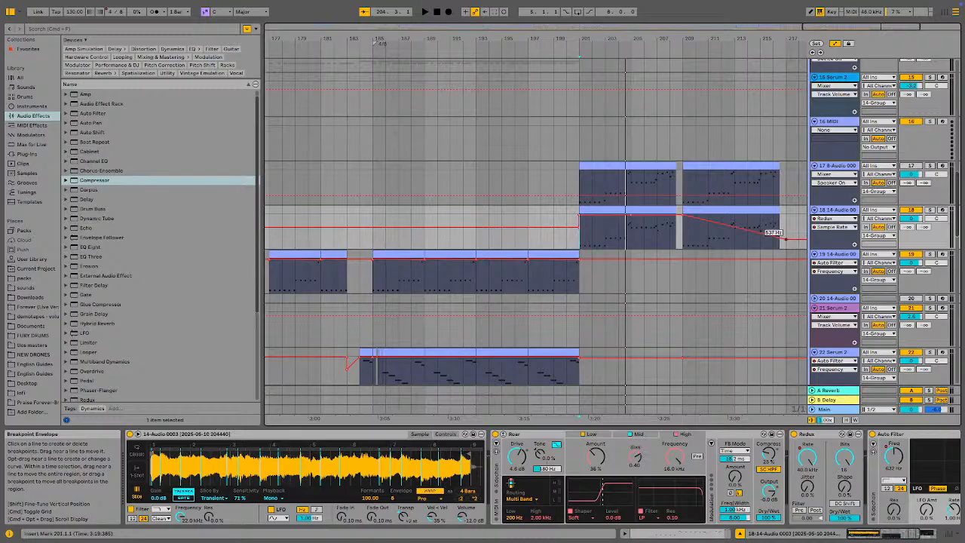
left_click(568, 231)
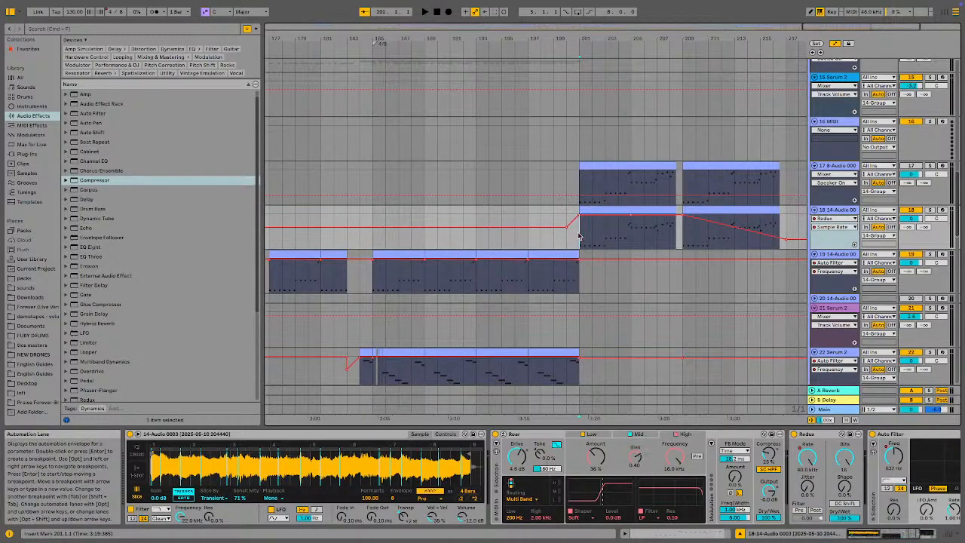
- Play the outro from bar 199 and check the kick clips on track 32
key("space")
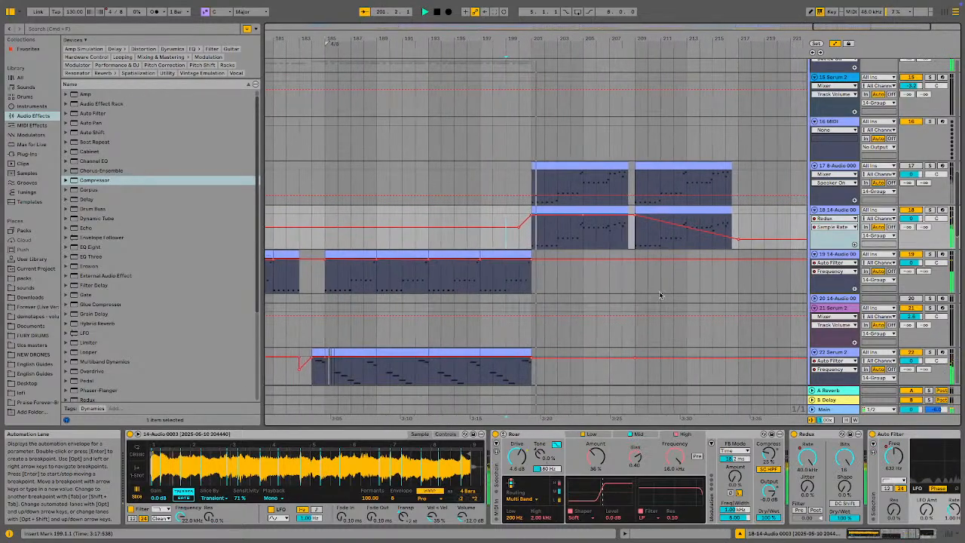
scroll(646, 302, "down", 10)
scroll(656, 317, "down", 1)
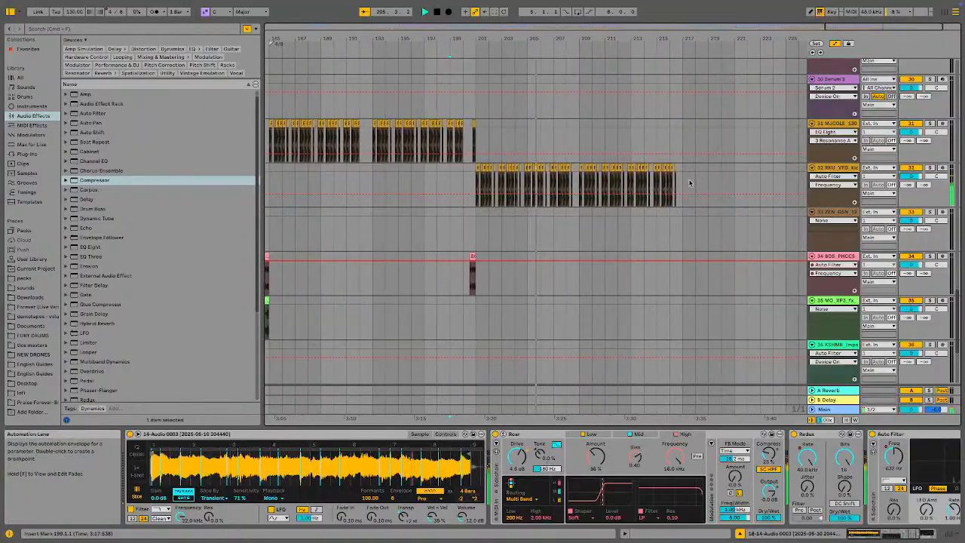
scroll(561, 261, "up", 2)
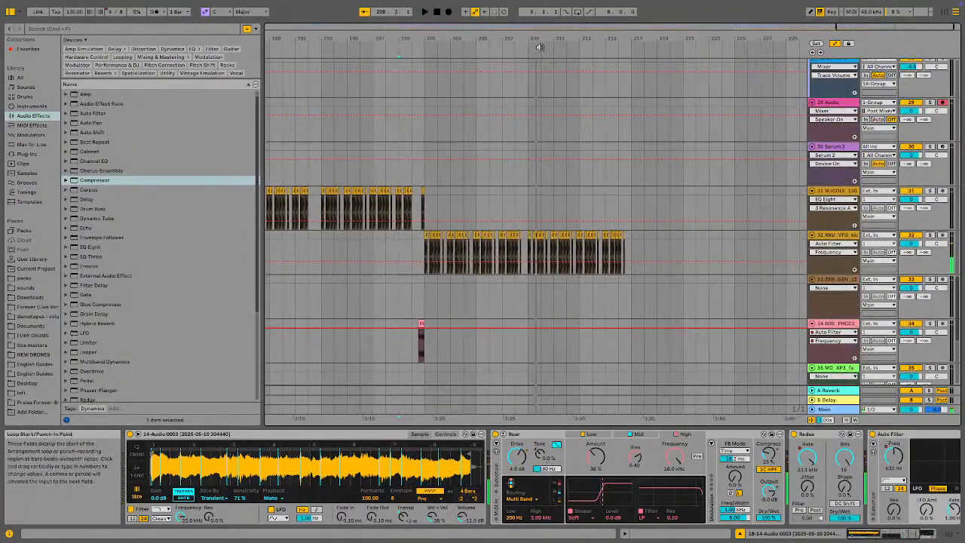
- Delete the track 32 kick clips between bars 209 and 217
left_click_drag(533, 255, 643, 243)
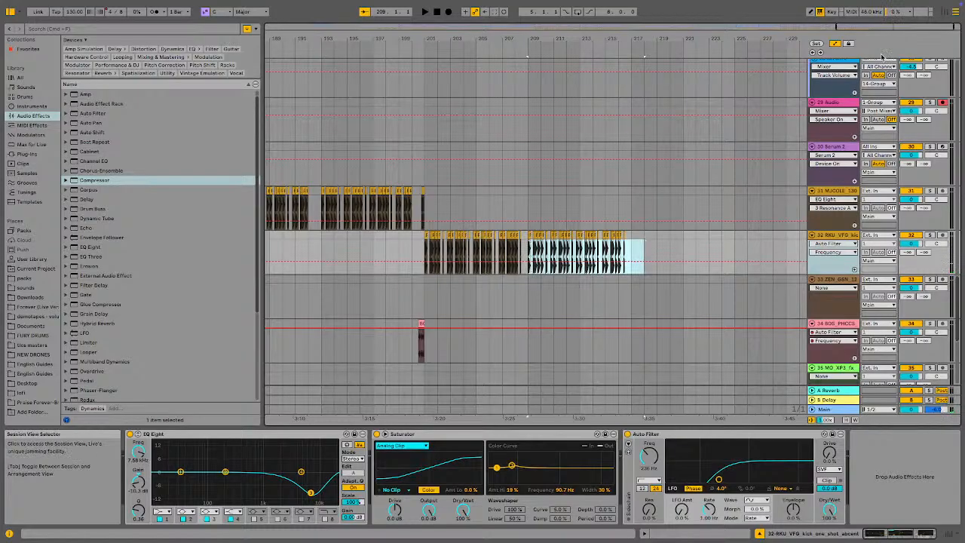
key("a")
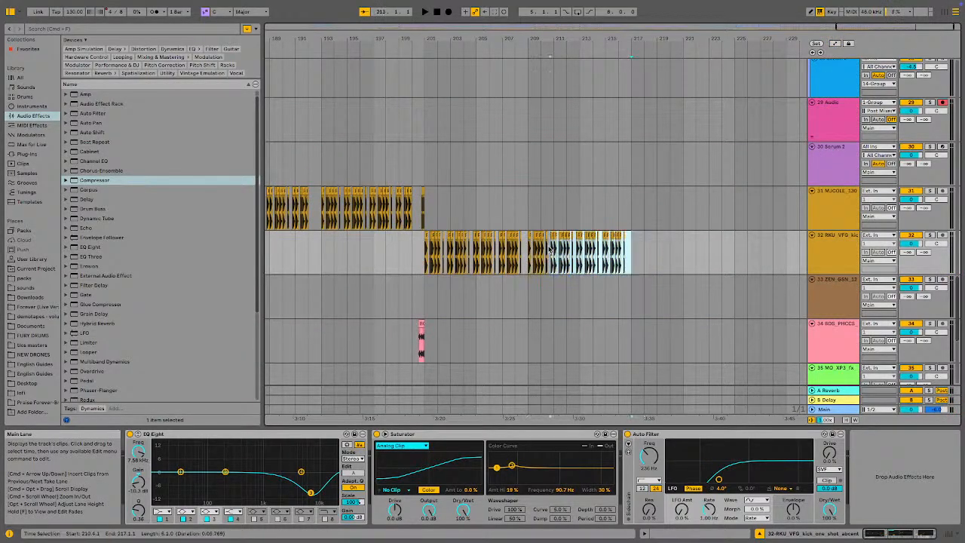
key("Delete")
scroll(539, 225, "up", 15)
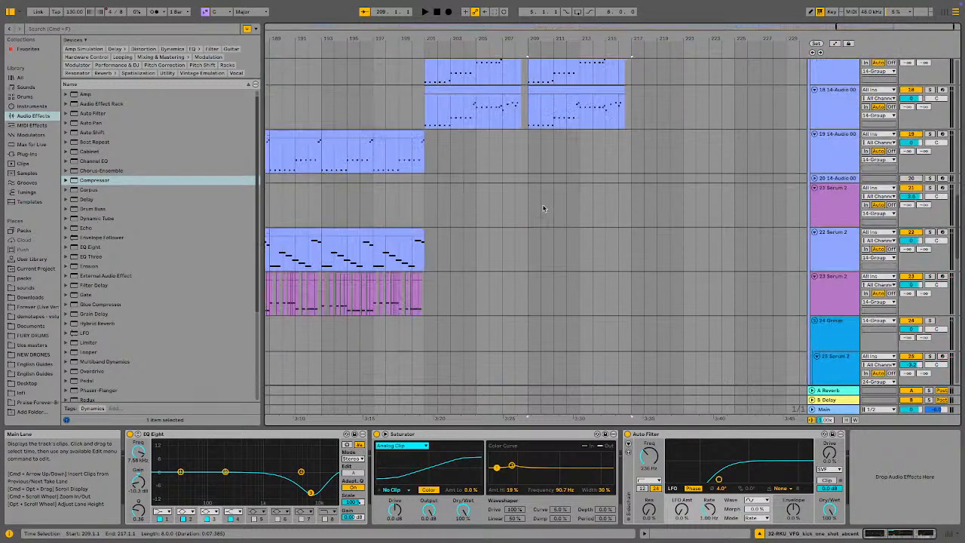
- Copy track 18's Redux Sample Rate ramp from bars 209 to 217, paste it at bar 201 and hide the automation
key("a")
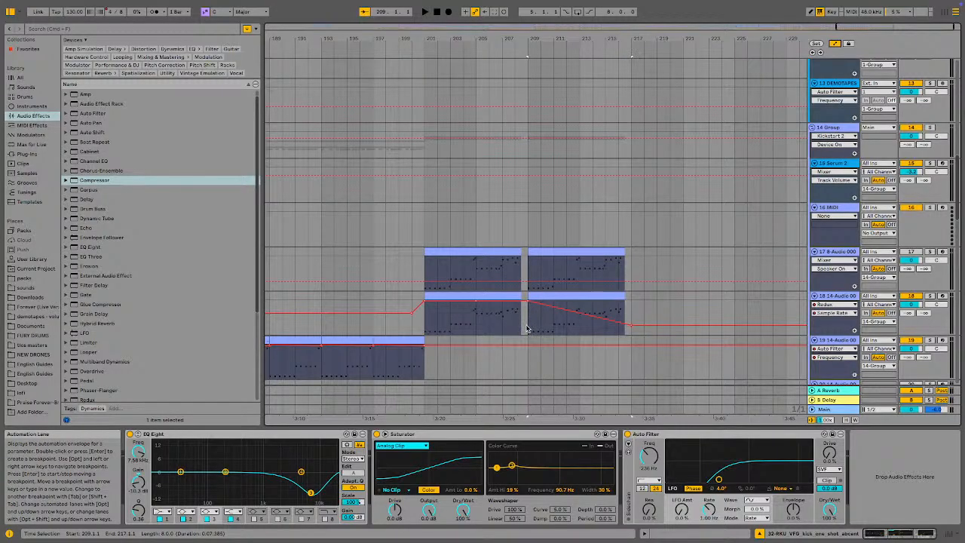
left_click_drag(603, 318, 626, 315)
left_click(427, 323)
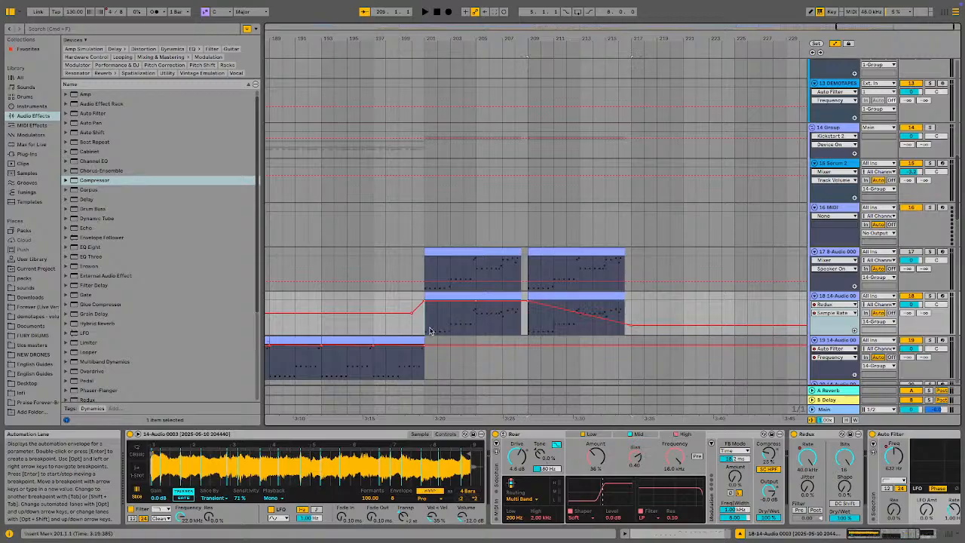
key("super+v")
left_click(835, 44)
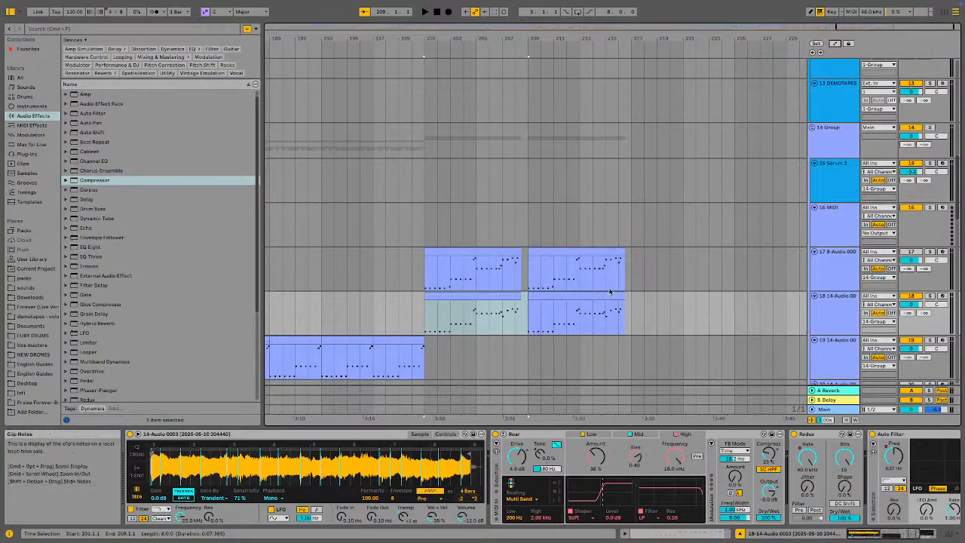
- Delete the track 17 and 18 clips between bars 209 and 217
left_click(604, 316)
left_click_drag(604, 316, 629, 257)
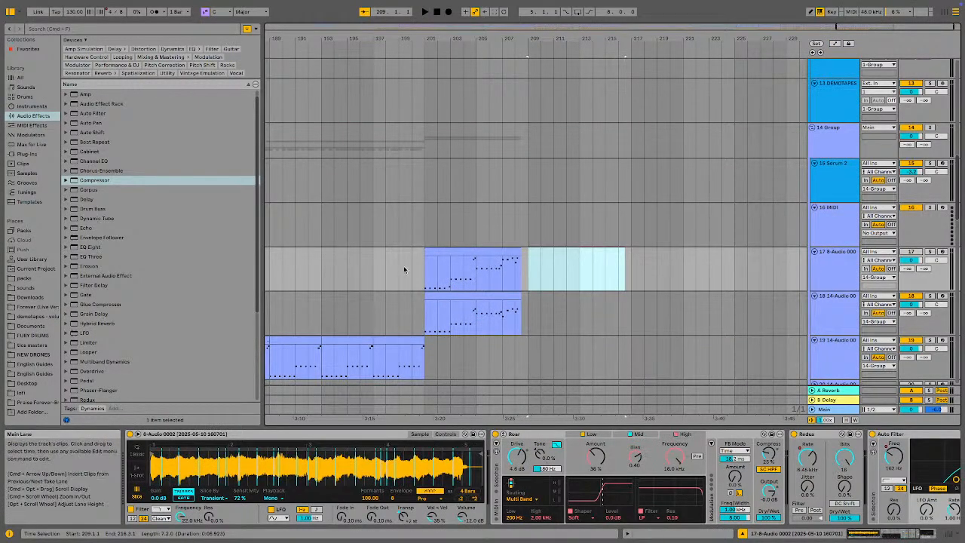
key("Delete")
- Play the shortened outro from bar 199 while checking the remaining clips and track 18's devices
left_click(399, 269)
key("space")
scroll(611, 309, "down", 2)
scroll(611, 308, "down", 10)
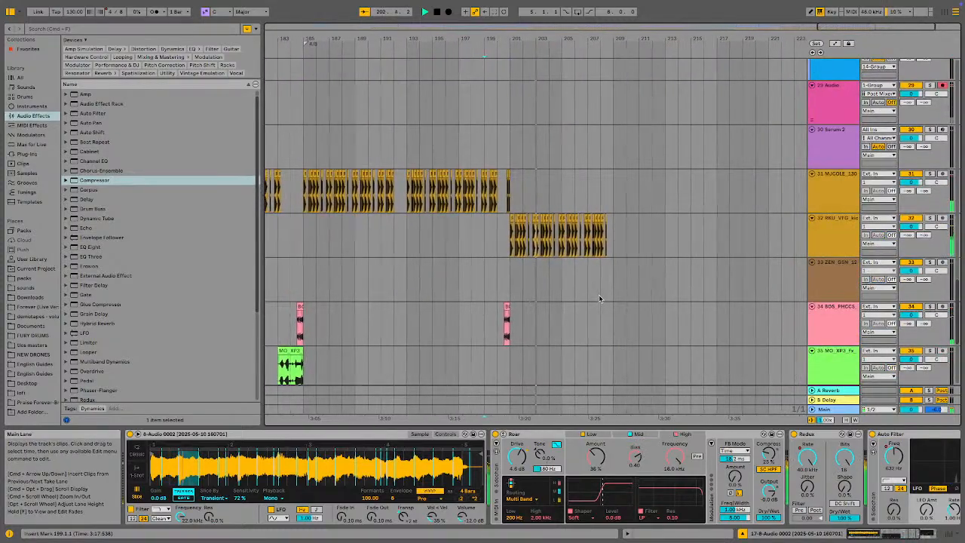
scroll(598, 294, "up", 4)
scroll(597, 285, "up", 8)
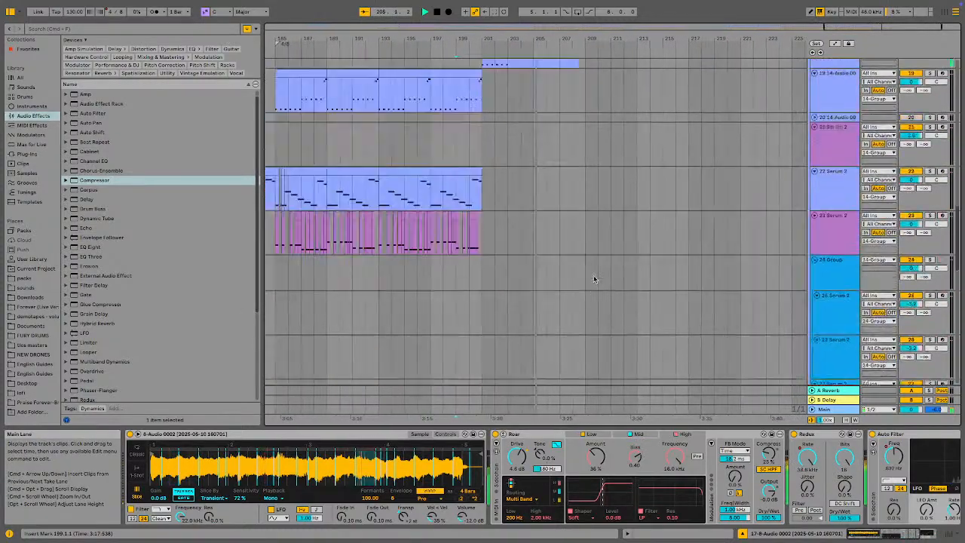
left_click(835, 180)
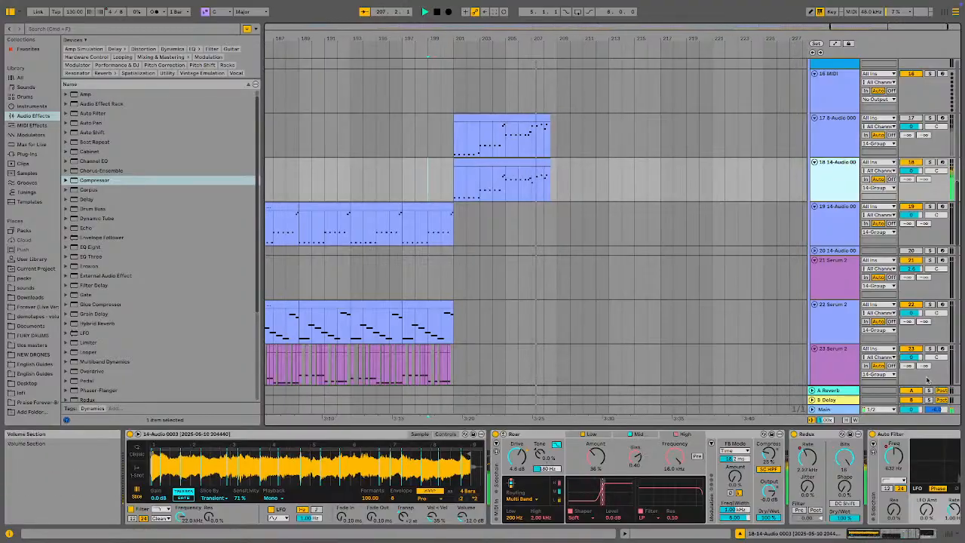
key("space")
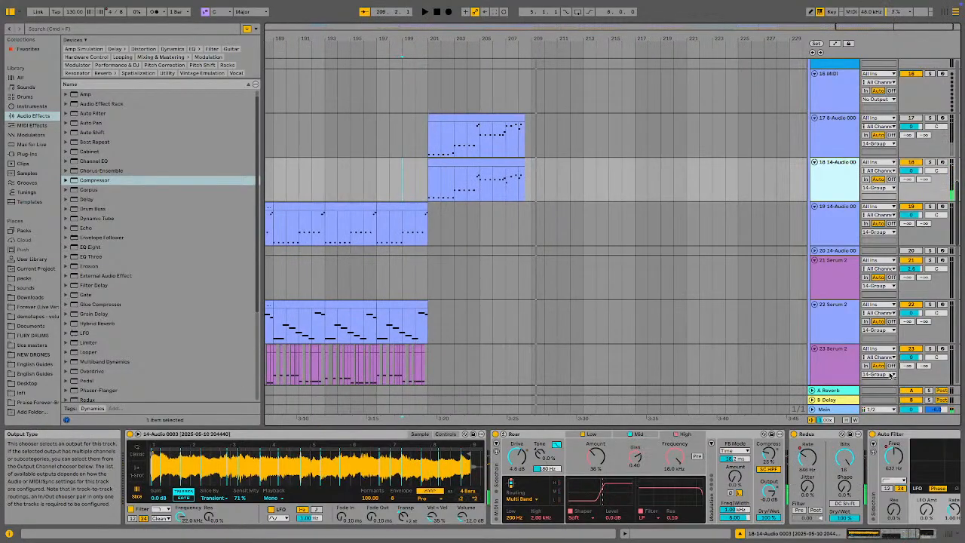
- Listen to the very end of the outro from bar 208
left_click(518, 197)
key("space")
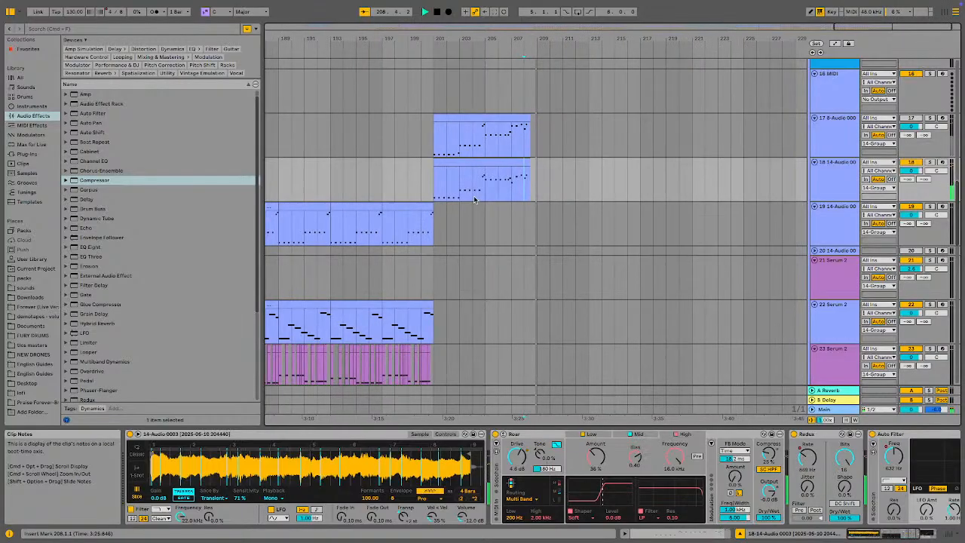
key("space")
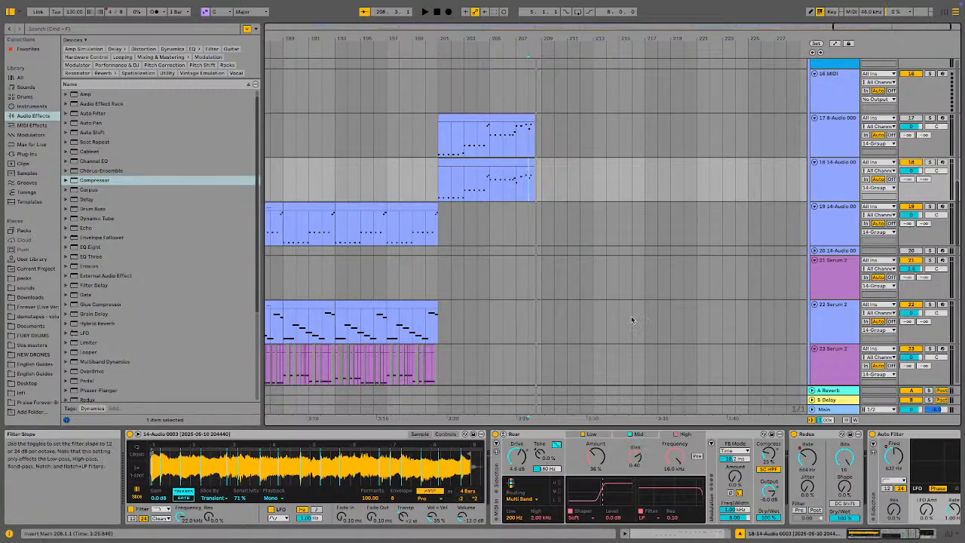
- Hide the browser, show the full arrangement length and select the outro clips on tracks 17 and 18 from bar 201 to 209
left_click(11, 11)
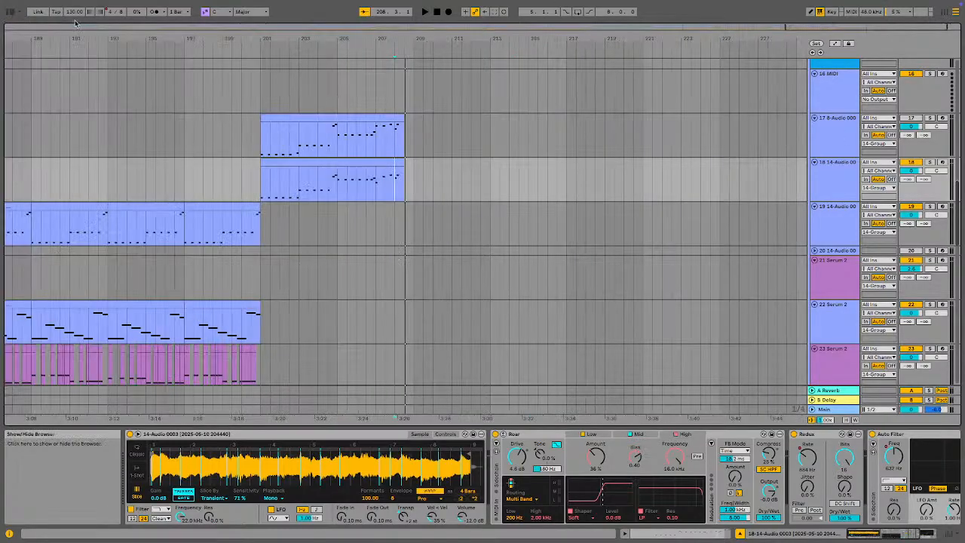
left_click_drag(452, 39, 574, 36)
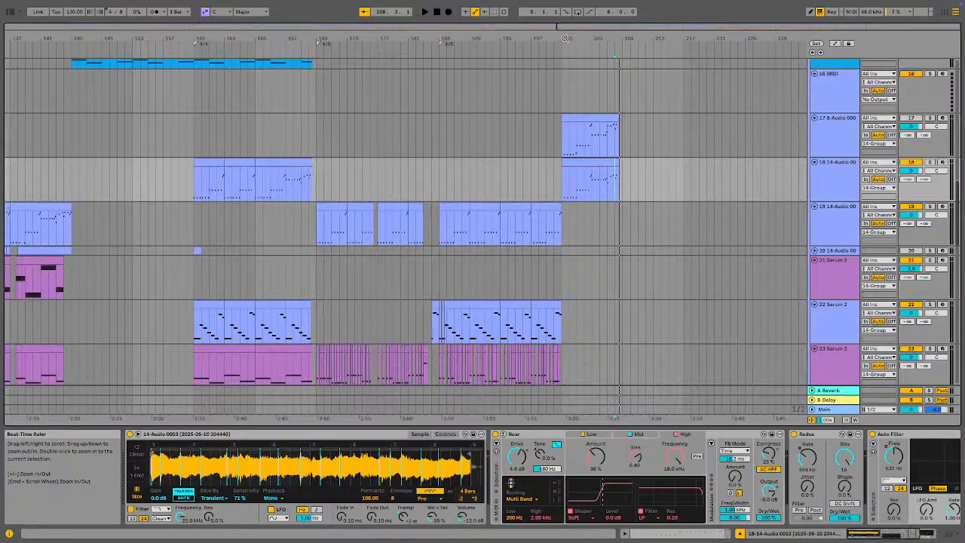
left_click_drag(503, 38, 498, 38)
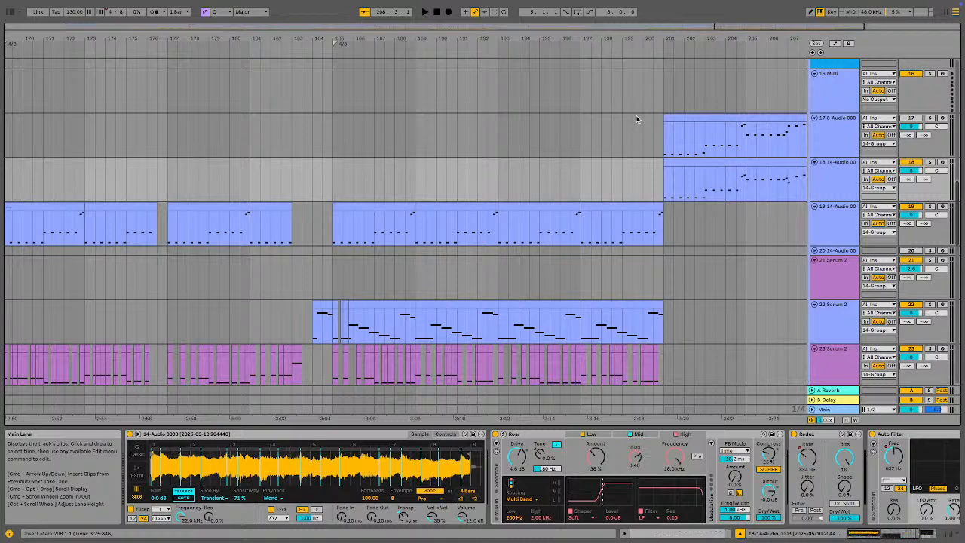
left_click(581, 139)
left_click(364, 12)
left_click_drag(577, 37, 688, 38)
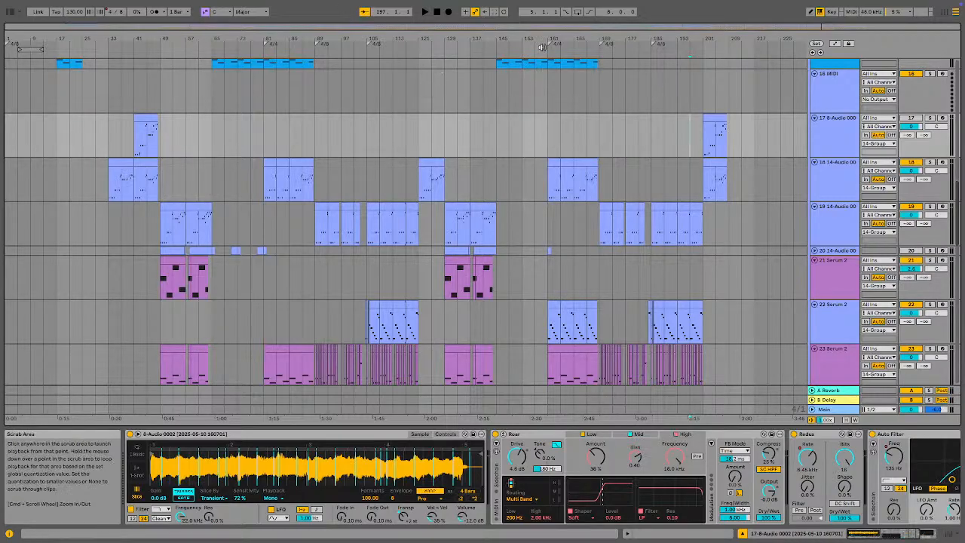
left_click_drag(704, 140, 729, 185)
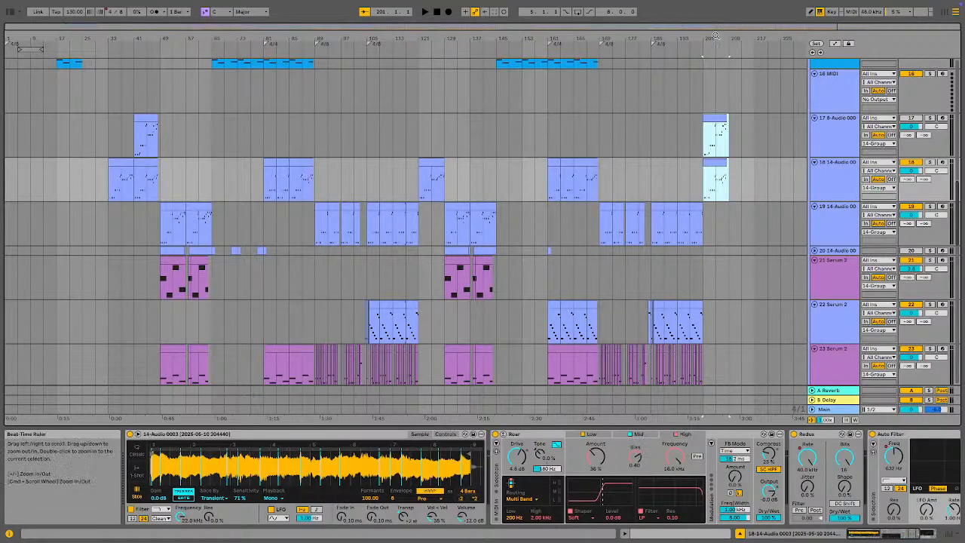
mouse_move(707, 40)
left_mouse_down()
mouse_move(707, 59)
mouse_move(532, 128)
mouse_move(559, 74)
mouse_move(429, 90)
mouse_move(422, 136)
mouse_move(407, 145)
mouse_move(399, 124)
mouse_move(708, 40)
left_mouse_up()
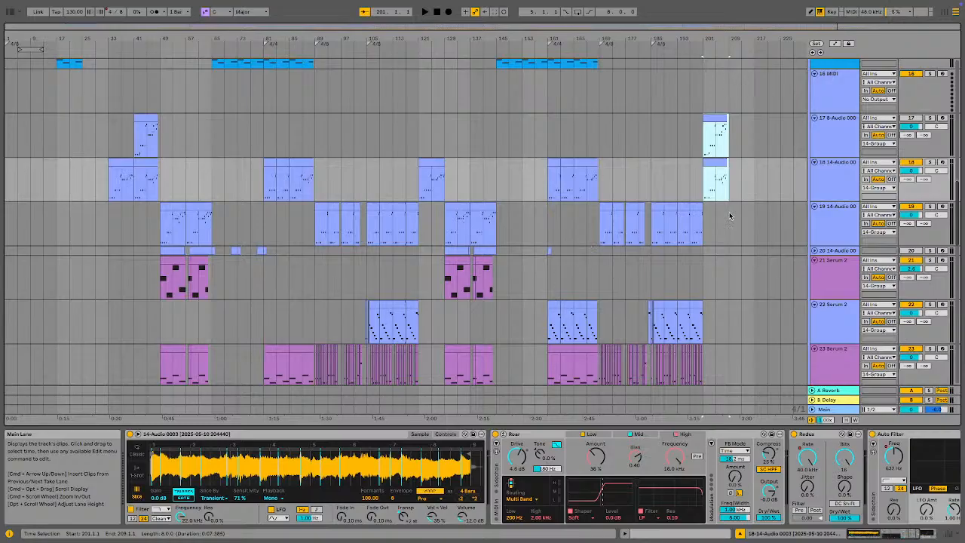
left_click_drag(743, 192, 661, 123)
left_click(700, 186)
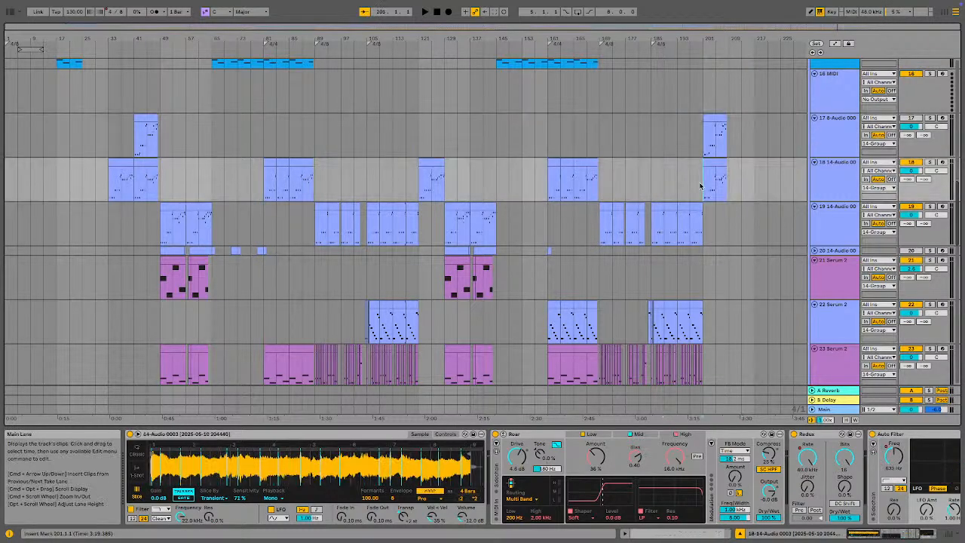
left_click(652, 189)
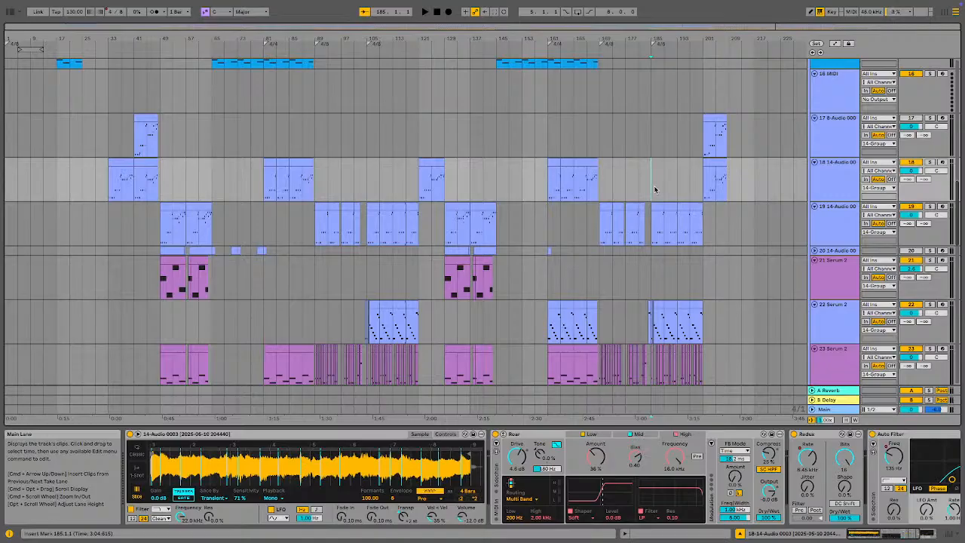
- Play the transition into the reused drop from bar 168 and stop shortly after bar 176
left_click_drag(689, 38, 485, 98)
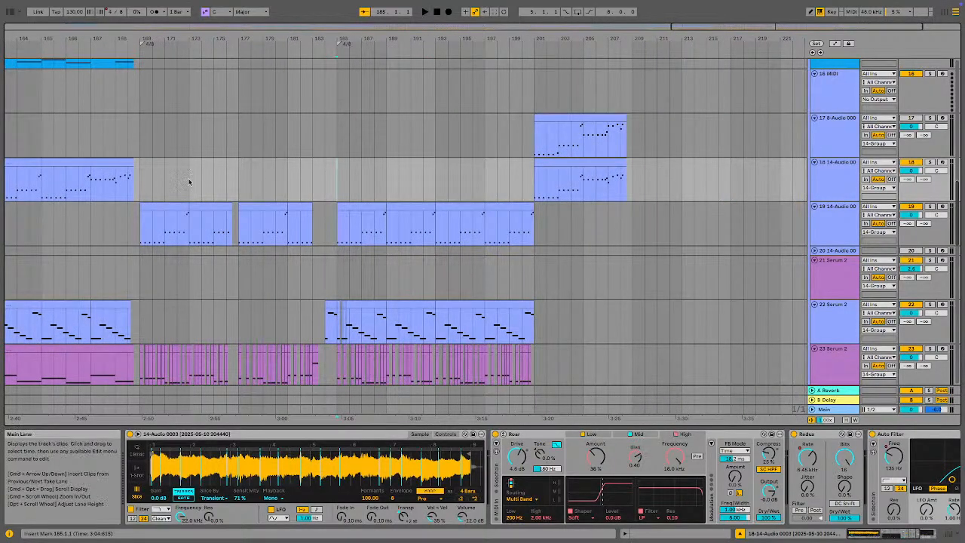
left_click(115, 187)
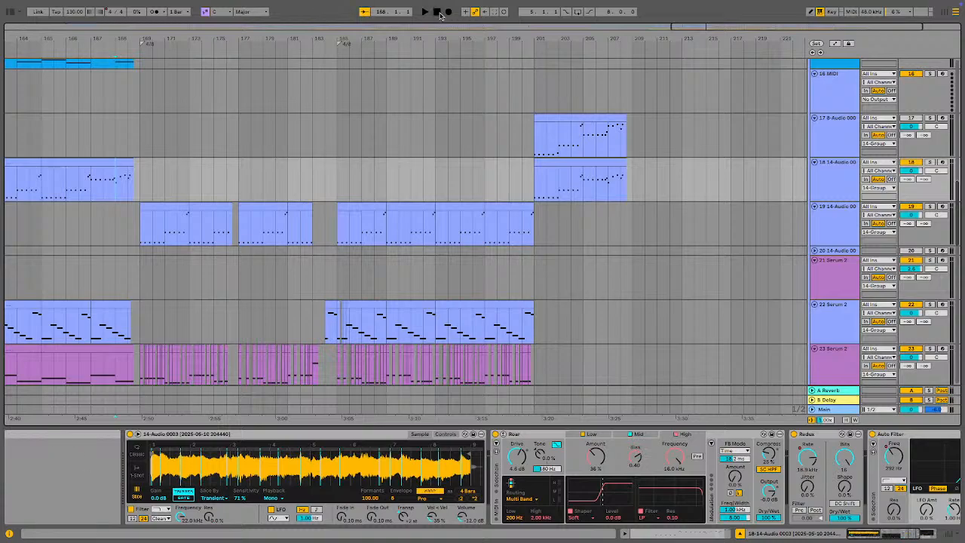
left_click(424, 13)
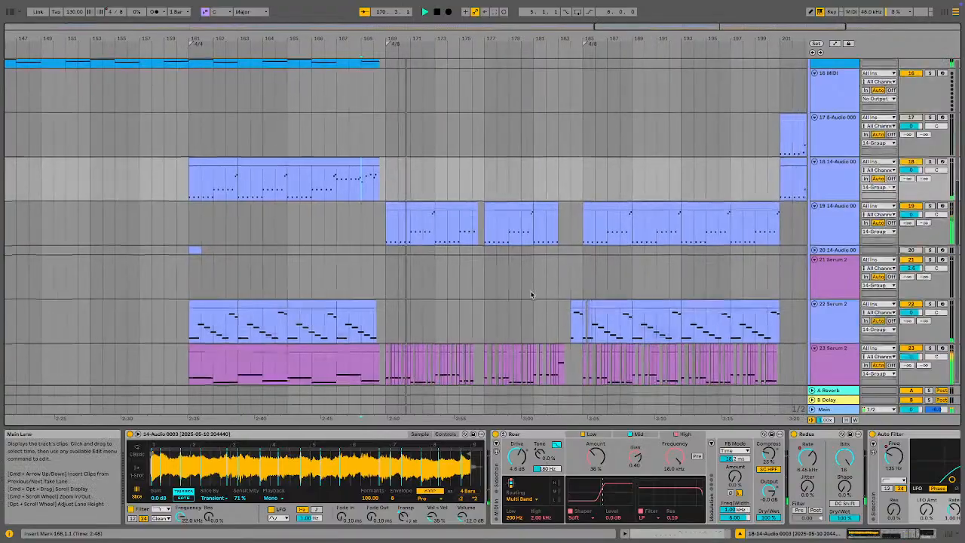
scroll(531, 294, "down", 5)
scroll(527, 286, "up", 3)
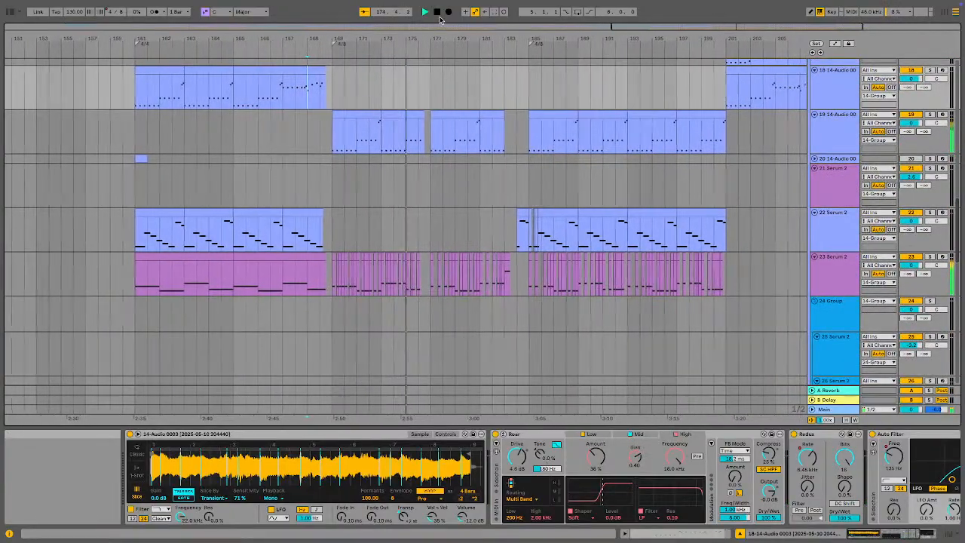
left_click(436, 11)
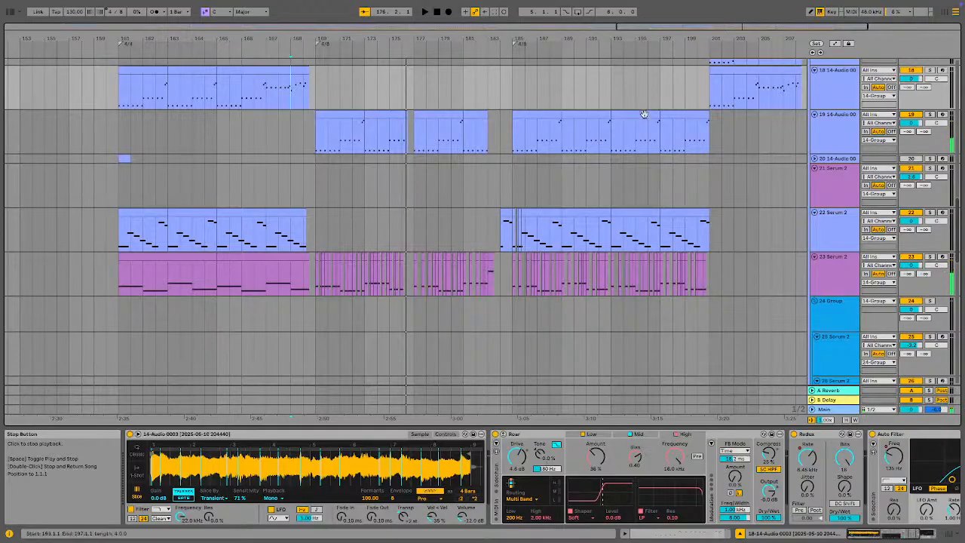
- Play the end of the drop and the outro from bar 193
left_click_drag(643, 43, 521, 43)
scroll(499, 323, "up", 3)
scroll(502, 319, "up", 2)
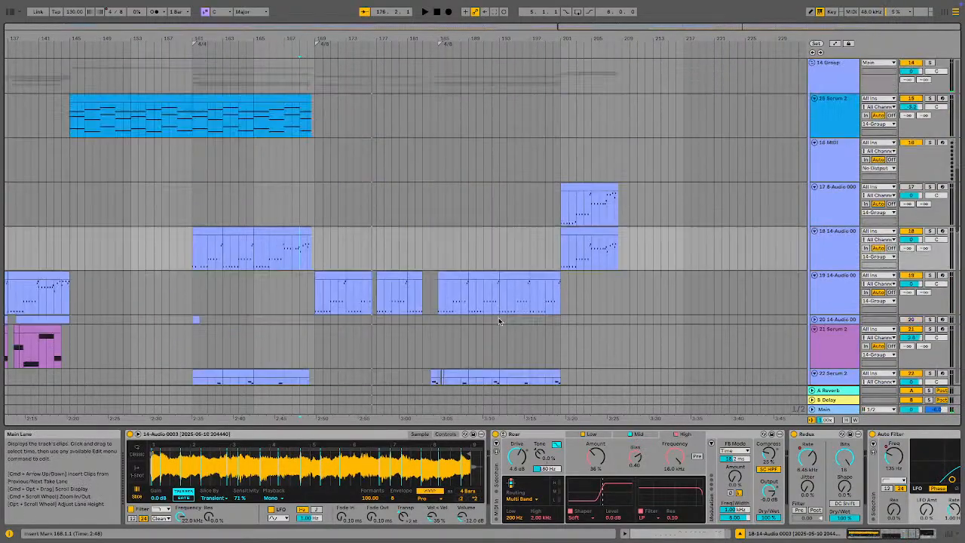
scroll(513, 324, "down", 3)
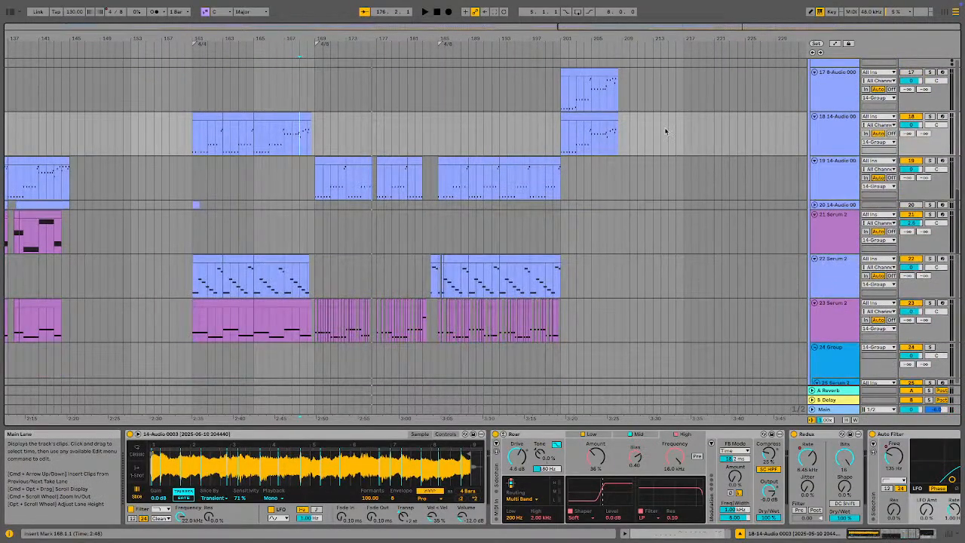
left_click(537, 142)
scroll(588, 174, "up", 3)
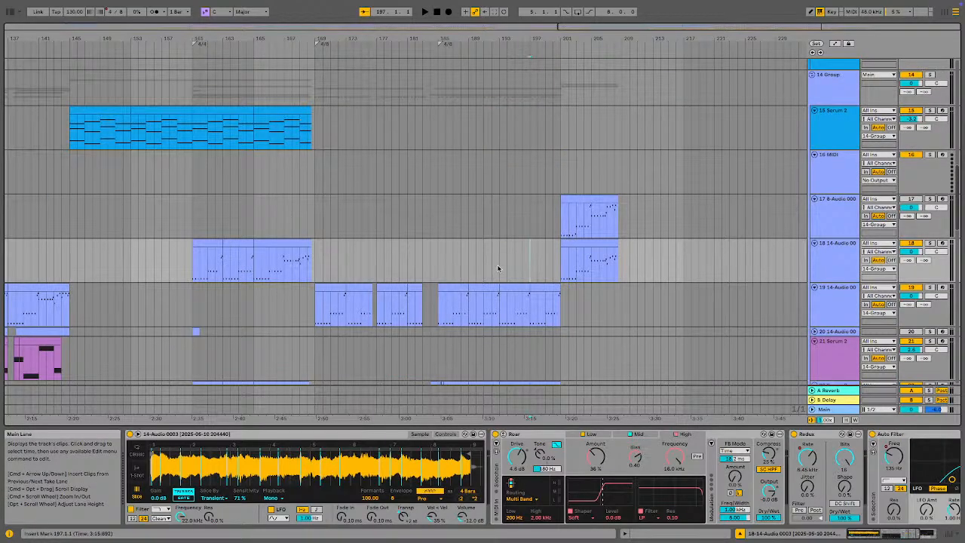
left_click(424, 12)
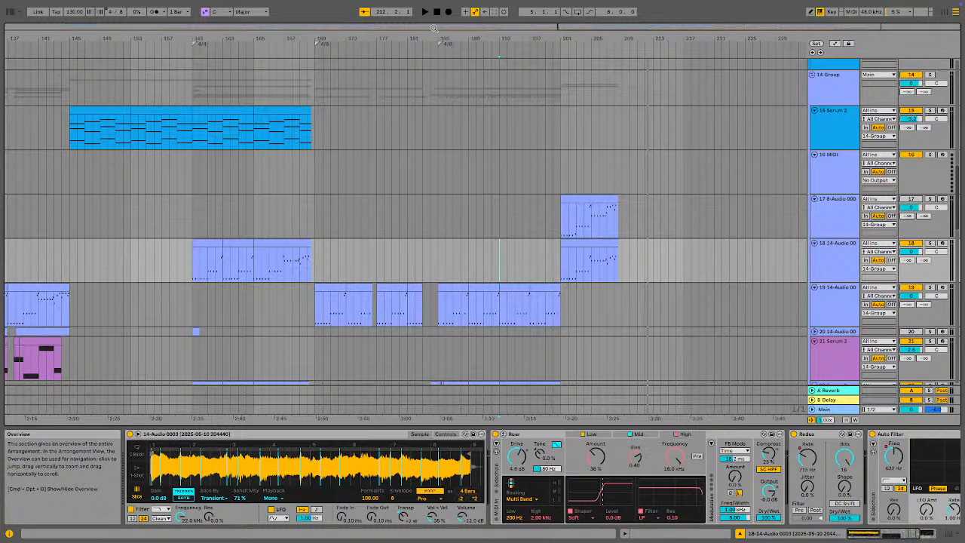
- Show the full arrangement length, place the start at bar 129 on track 19 and look over all track groups
left_click_drag(419, 39, 422, 9)
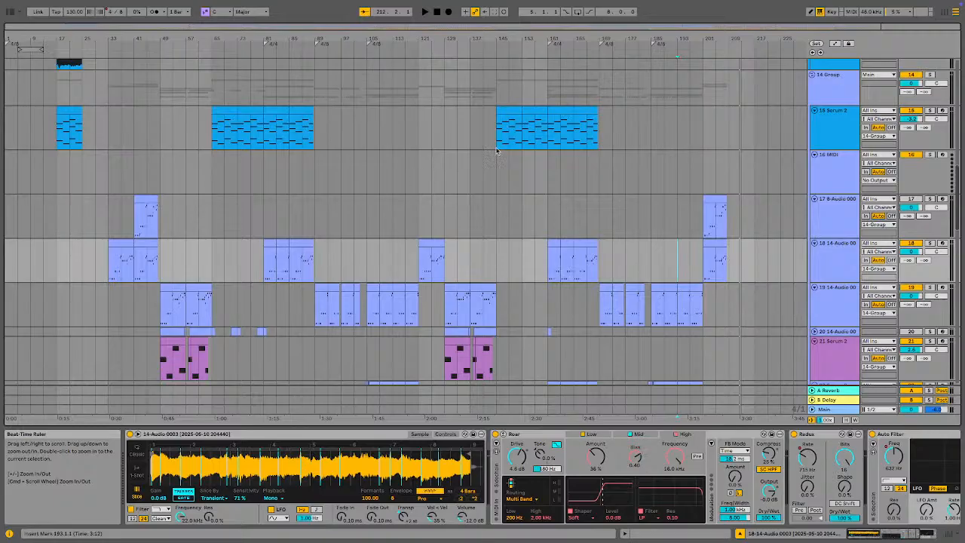
left_click(444, 309)
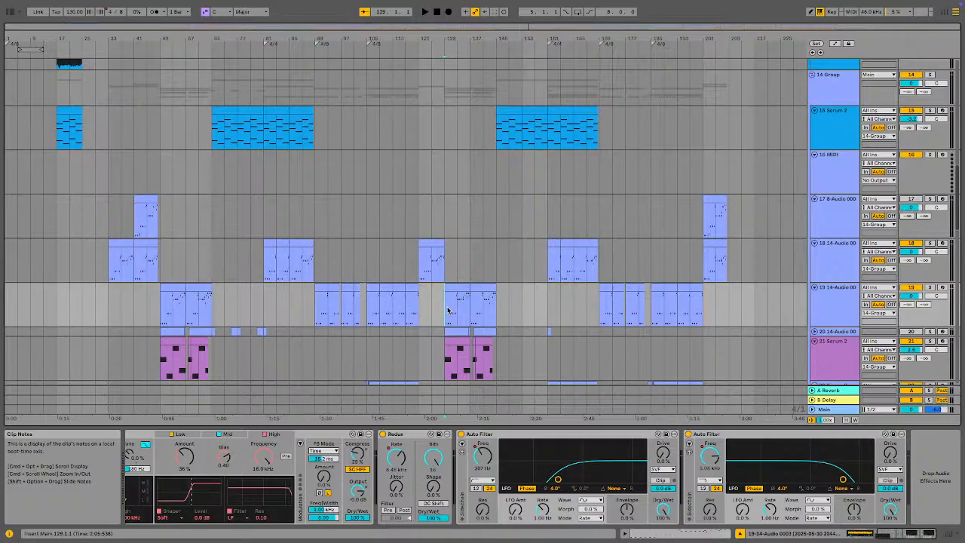
scroll(450, 302, "up", 5)
scroll(456, 241, "down", 6)
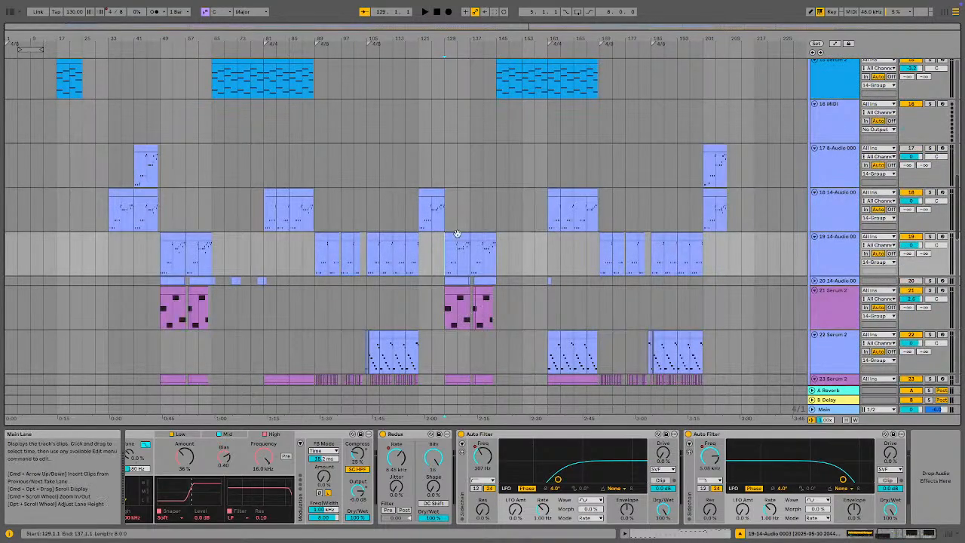
scroll(394, 255, "up", 12)
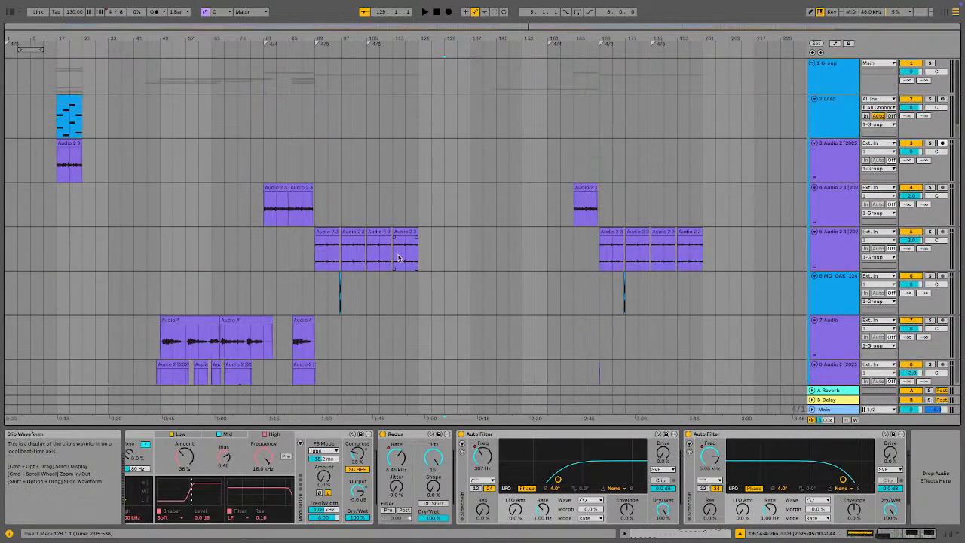
scroll(398, 257, "down", 12)
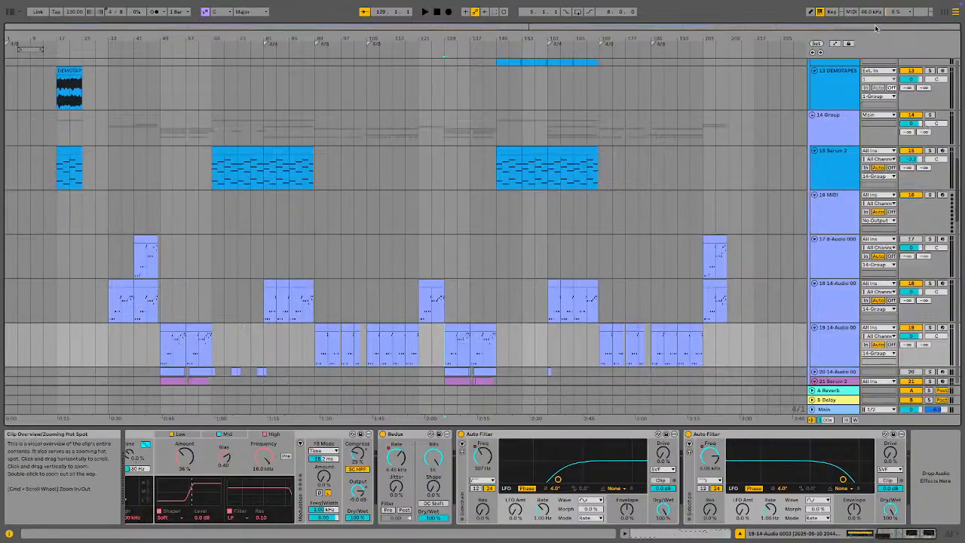
- Check the average CPU load in the CPU meter options
left_click(896, 12)
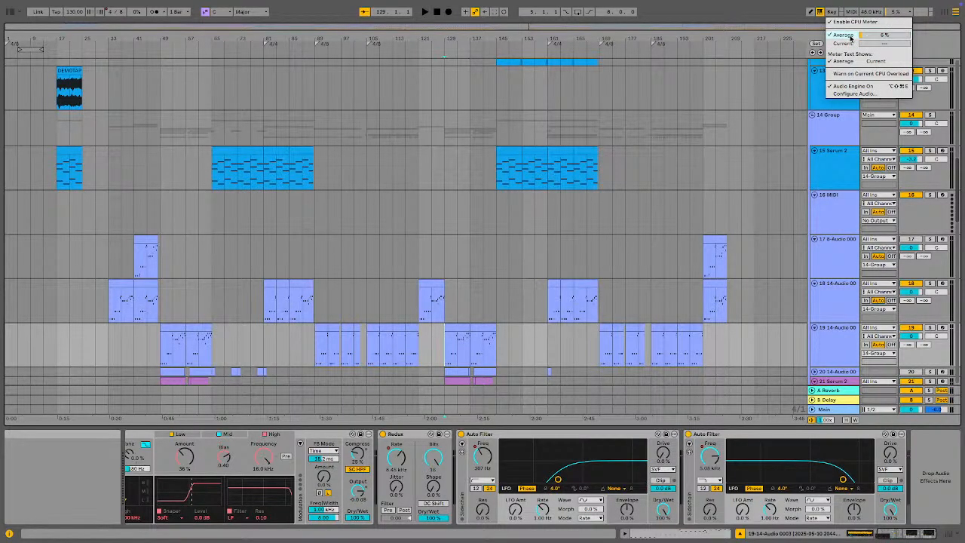
left_click(854, 35)
left_click(894, 12)
- Examine the audio clips on tracks 7 to 9 between bars 37 and 117 along with track 9's device chain
left_click(445, 173)
scroll(43, 183, "up", 3)
scroll(43, 182, "down", 10)
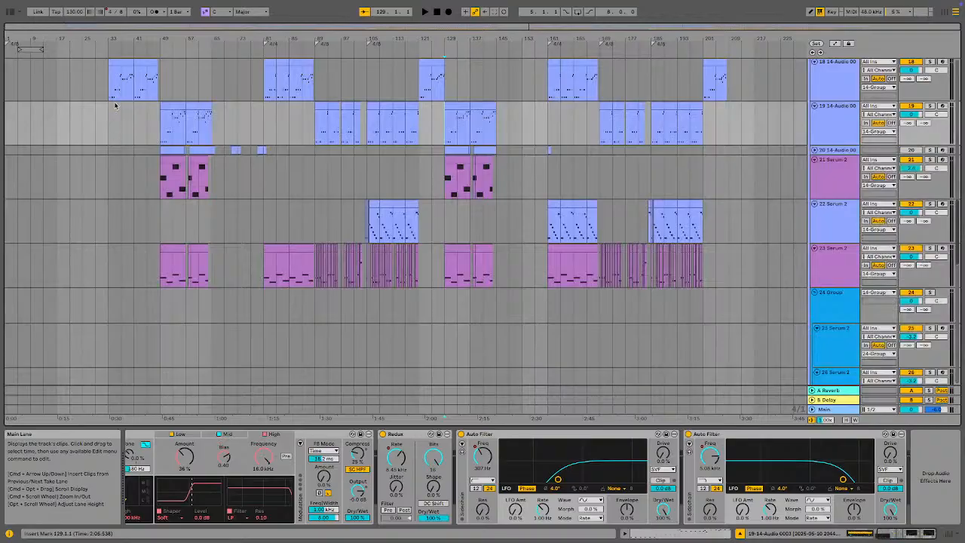
left_click(111, 91)
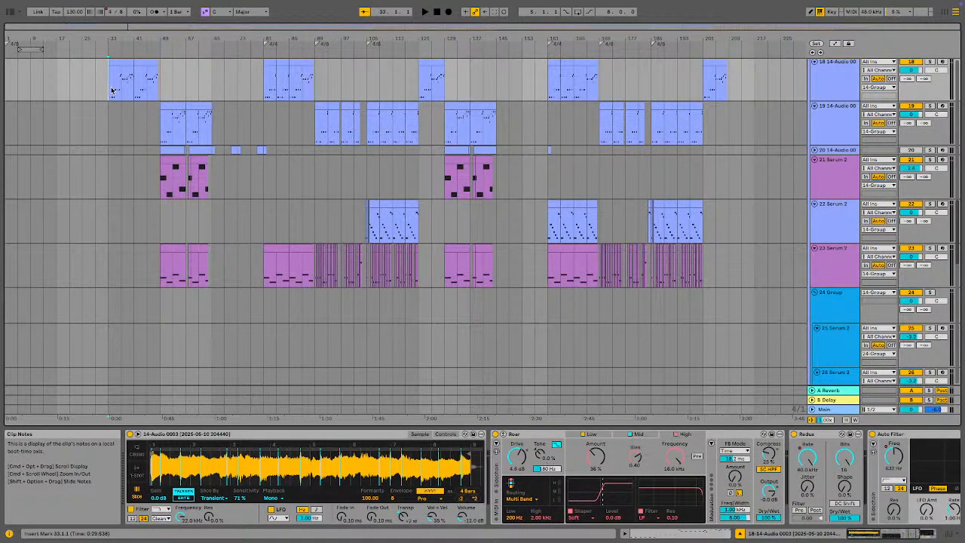
scroll(265, 273, "up", 2)
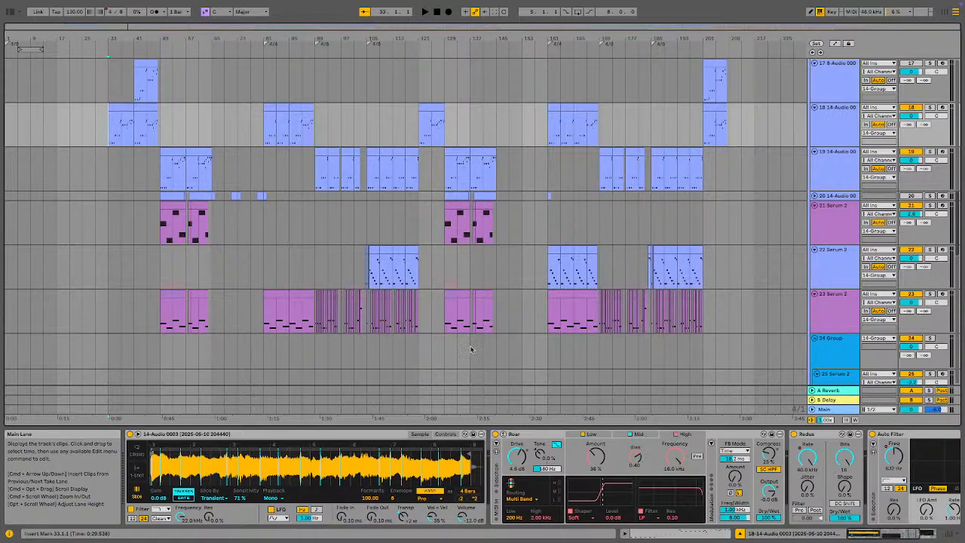
scroll(431, 349, "up", 20)
scroll(390, 307, "up", 5)
left_click_drag(388, 361, 121, 276)
left_click_drag(252, 197, 264, 181)
left_click_drag(407, 275, 115, 364)
scroll(129, 376, "down", 3)
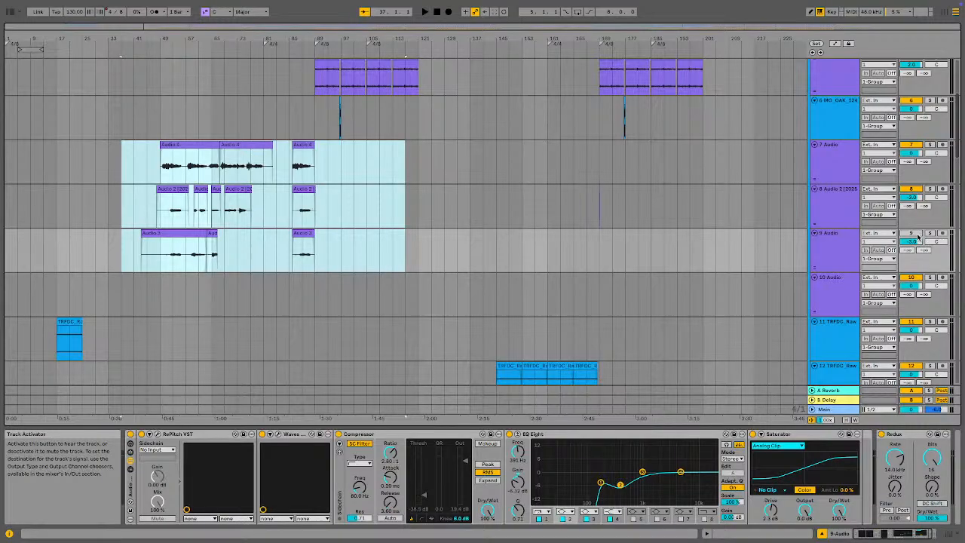
left_click(842, 243)
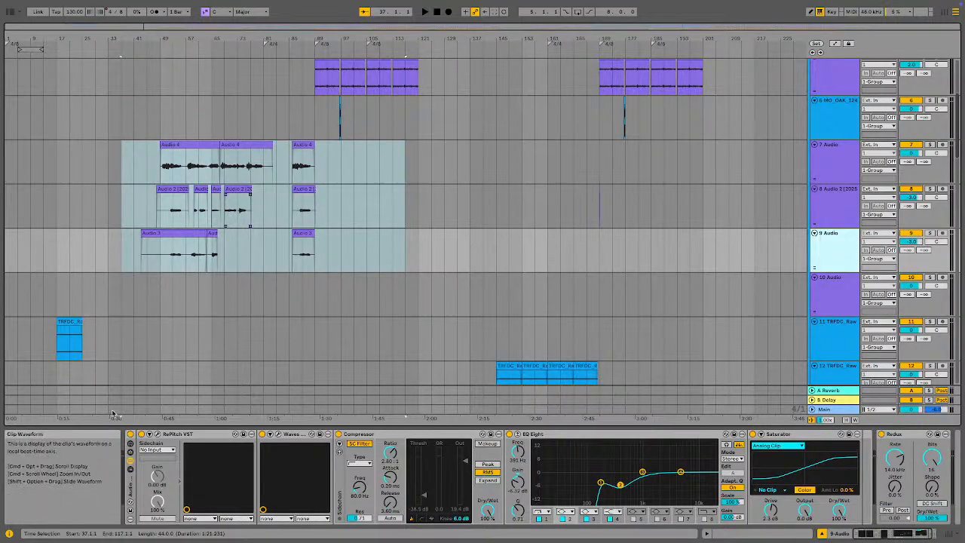
- Play the arrangement from bar 33 on track 18 with a close-up view following the playback
scroll(112, 321, "down", 9)
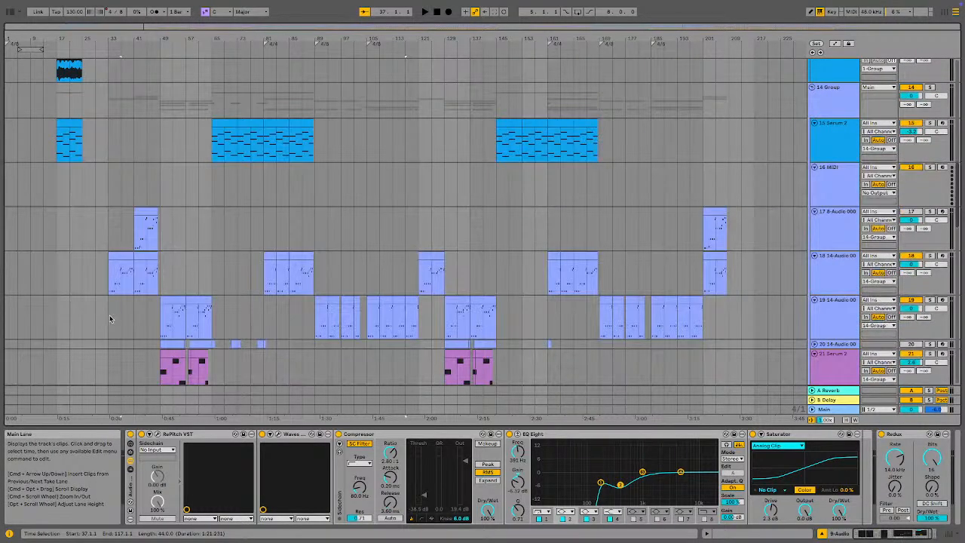
left_click(105, 280)
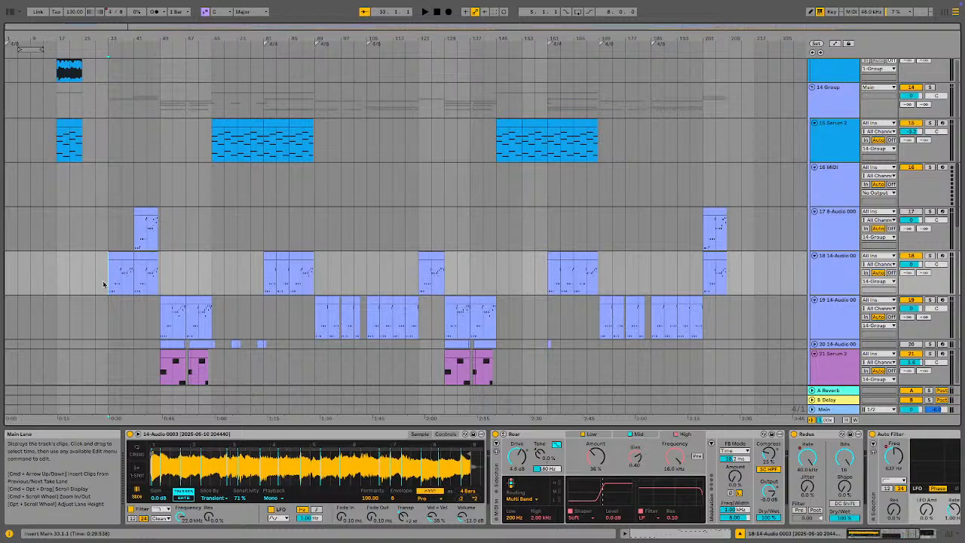
key("space")
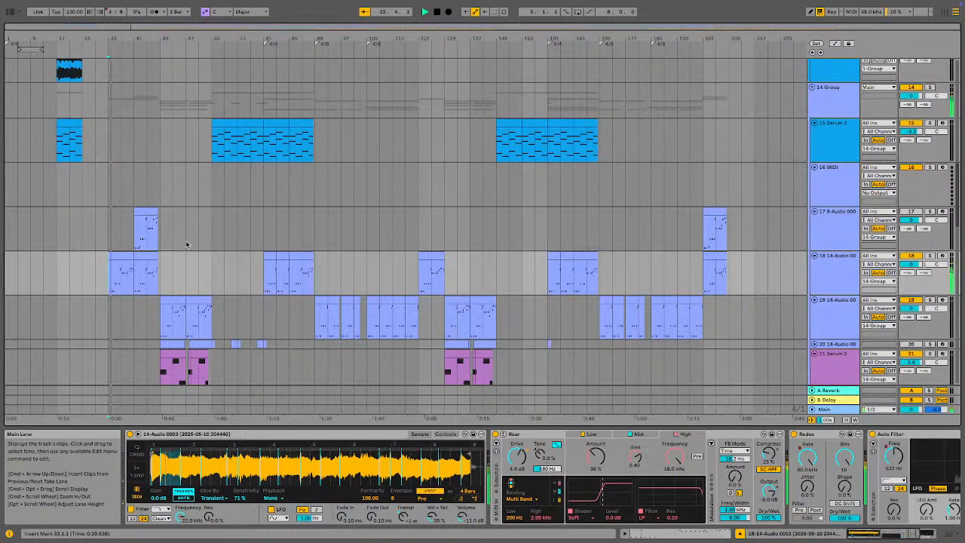
scroll(222, 239, "up", 3)
scroll(216, 254, "up", 3)
scroll(204, 297, "down", 8)
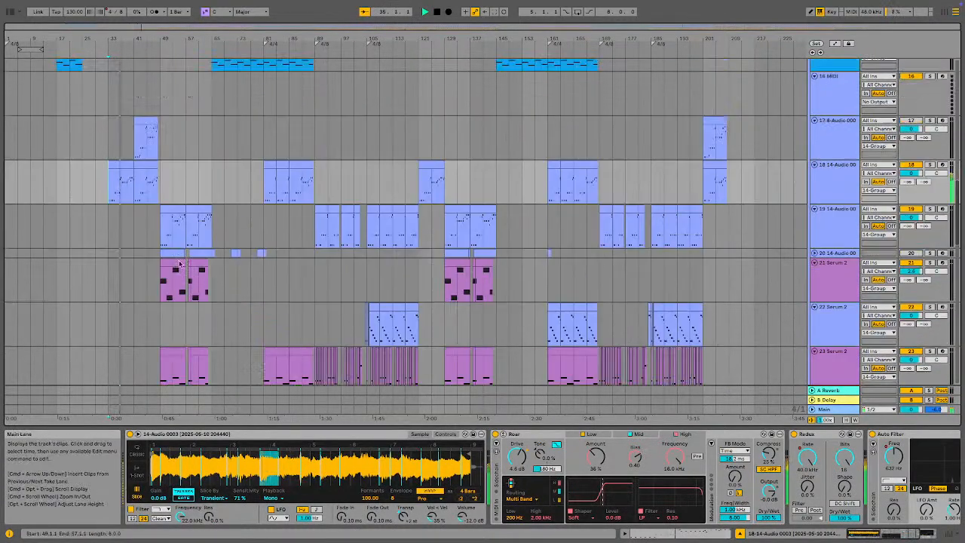
left_click_drag(108, 37, 108, 144)
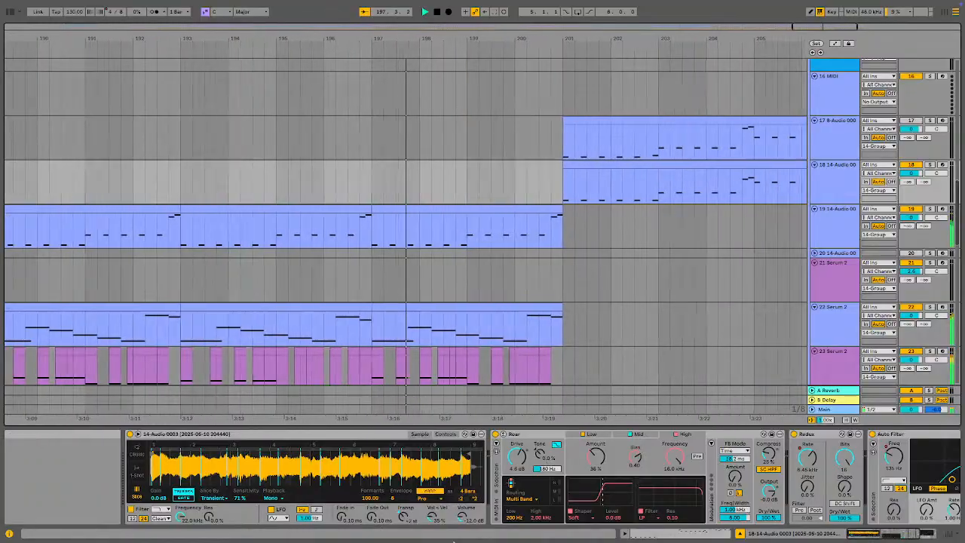
- Check the running stream in OBS, return to Live, stop playback after the outro and show the full arrangement
left_click(522, 528)
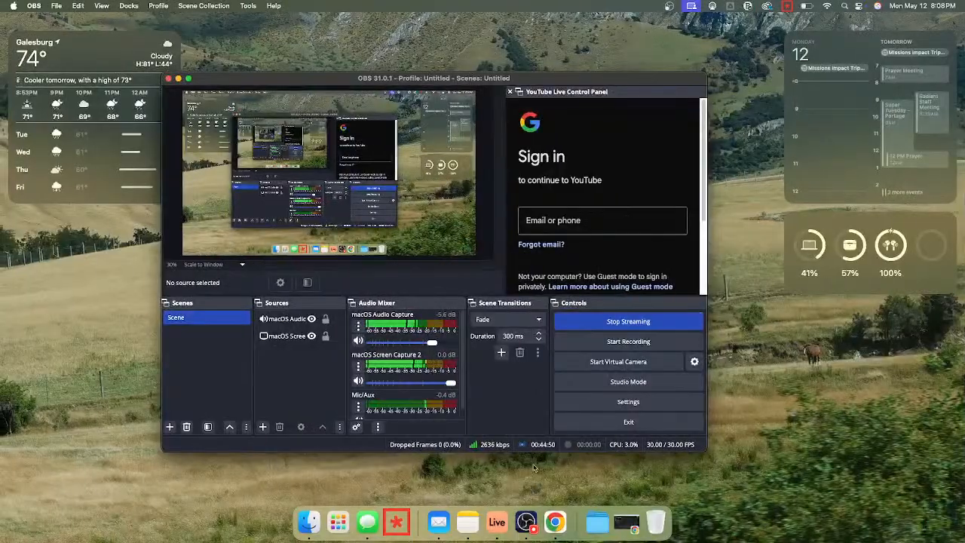
left_click(497, 528)
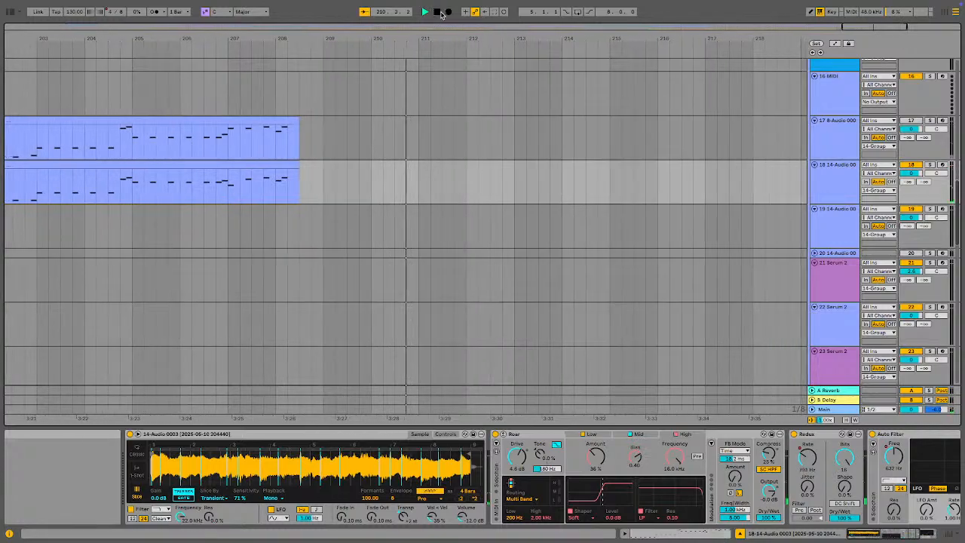
left_click(439, 11)
left_click_drag(436, 27, 436, 1)
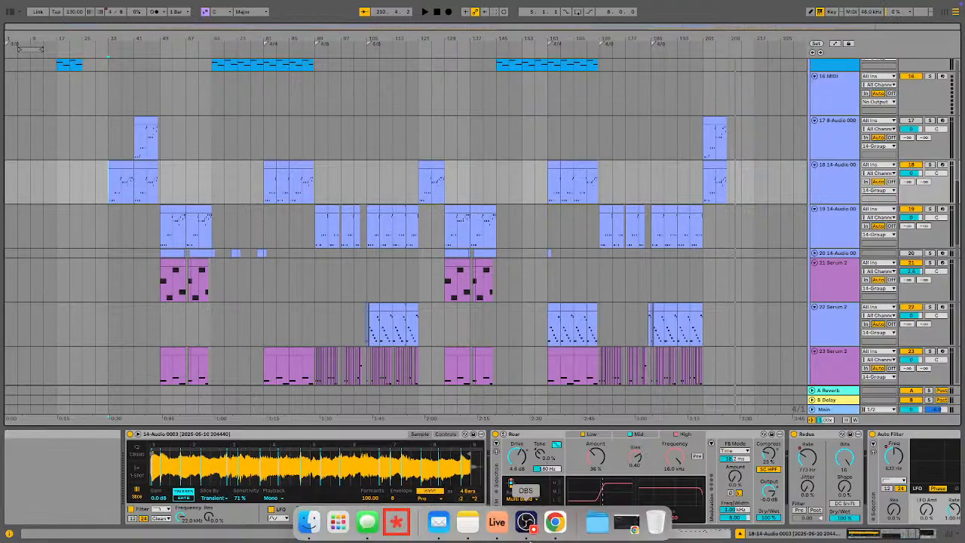
- Glance at OBS again, switch back to Live and save the Live Set
left_click(528, 528)
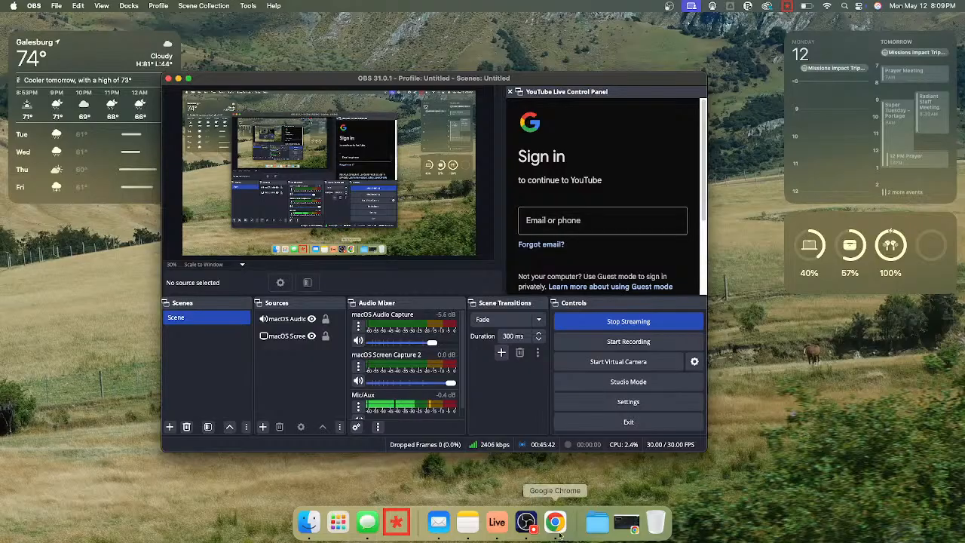
left_click(498, 522)
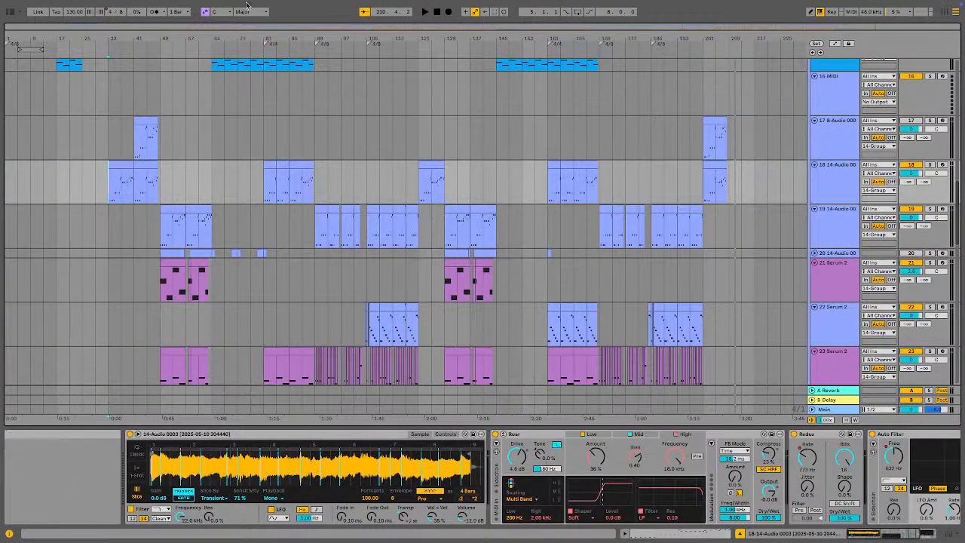
mouse_move(328, 2)
left_click(56, 6)
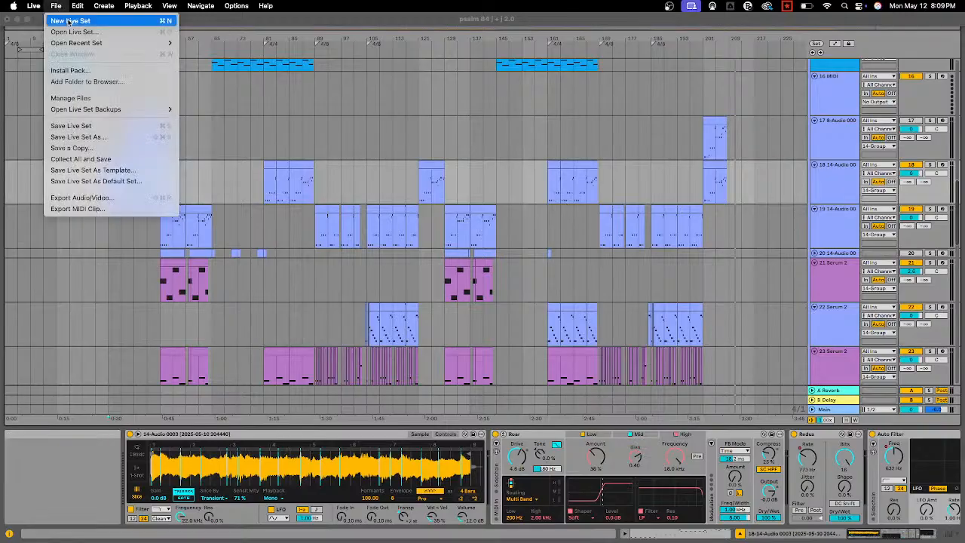
left_click(71, 126)
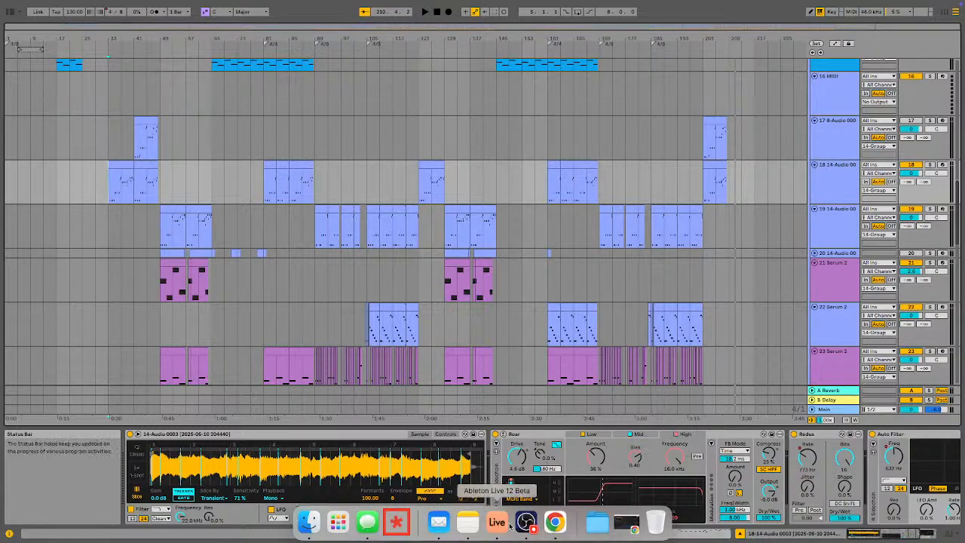
- Switch to OBS, close the YouTube Live Control Panel dock and acknowledge the notice
left_click(524, 520)
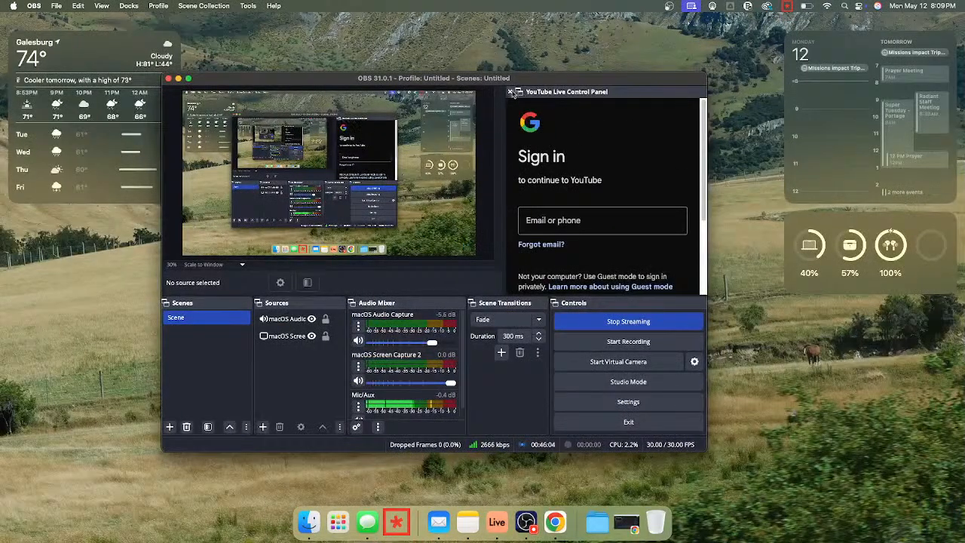
left_click(511, 92)
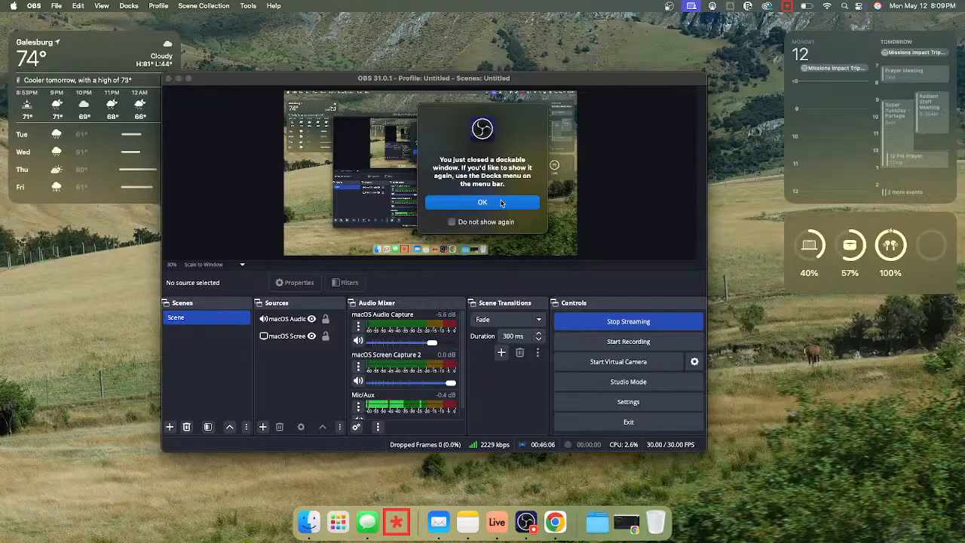
left_click(499, 203)
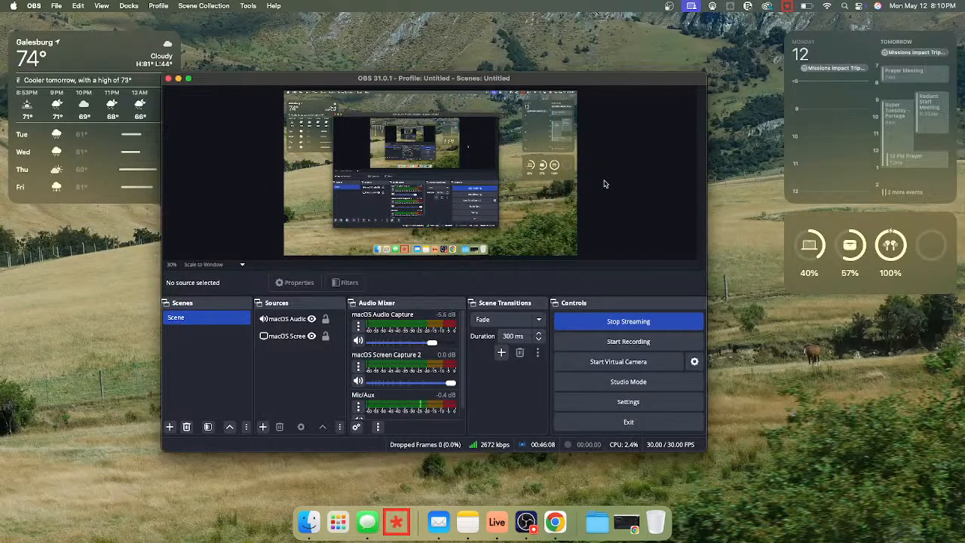